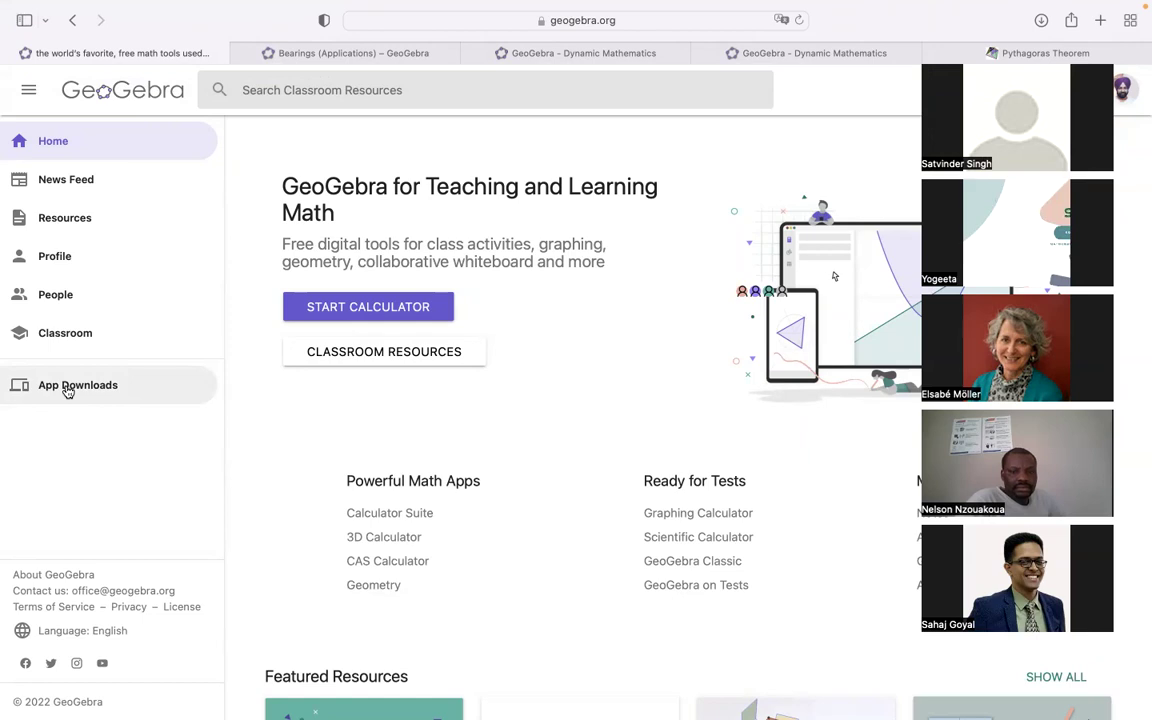
Step: Launch the online 3D Calculator from the GeoGebra app downloads page
{"action": "left_click", "coordinate": [67, 390]}
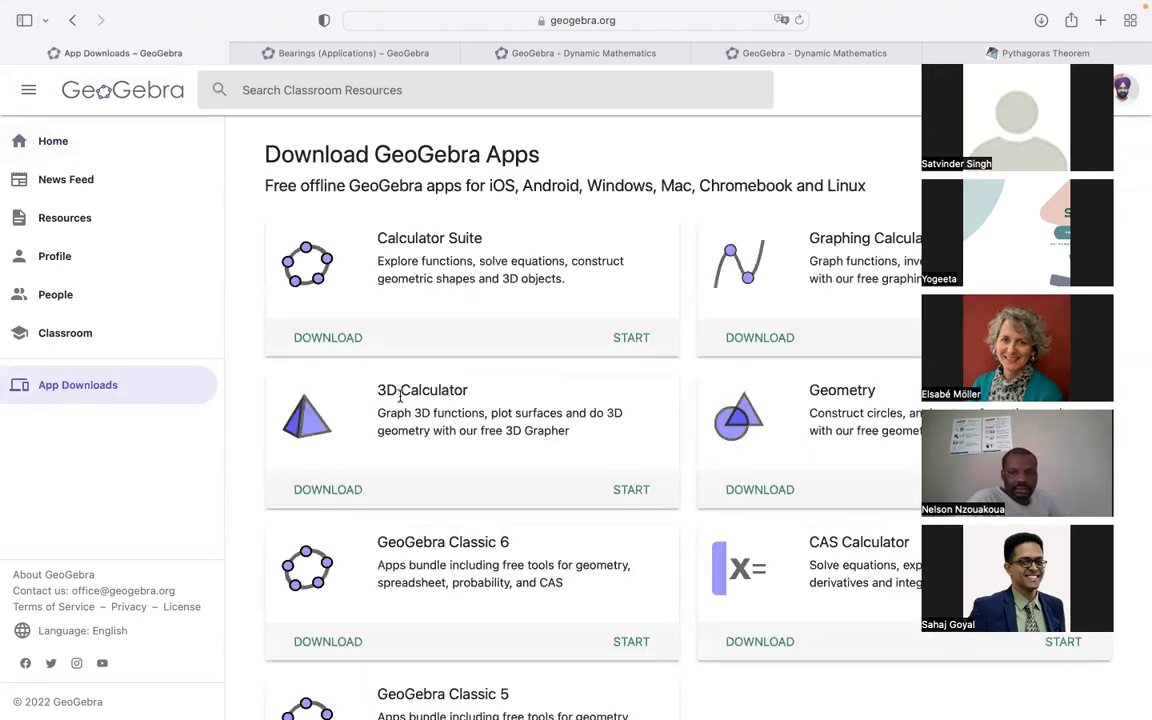
{"action": "left_click", "coordinate": [631, 491]}
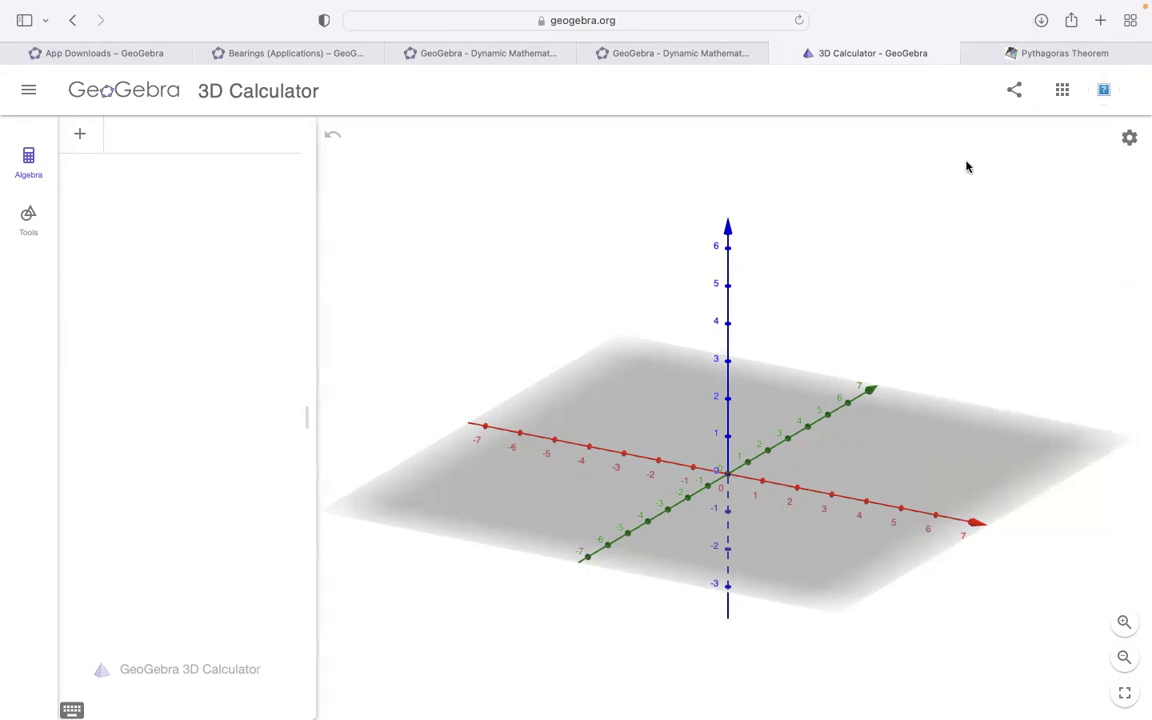
Step: Show the grid on the 3D view's plane and hide it again
{"action": "left_click", "coordinate": [1130, 141]}
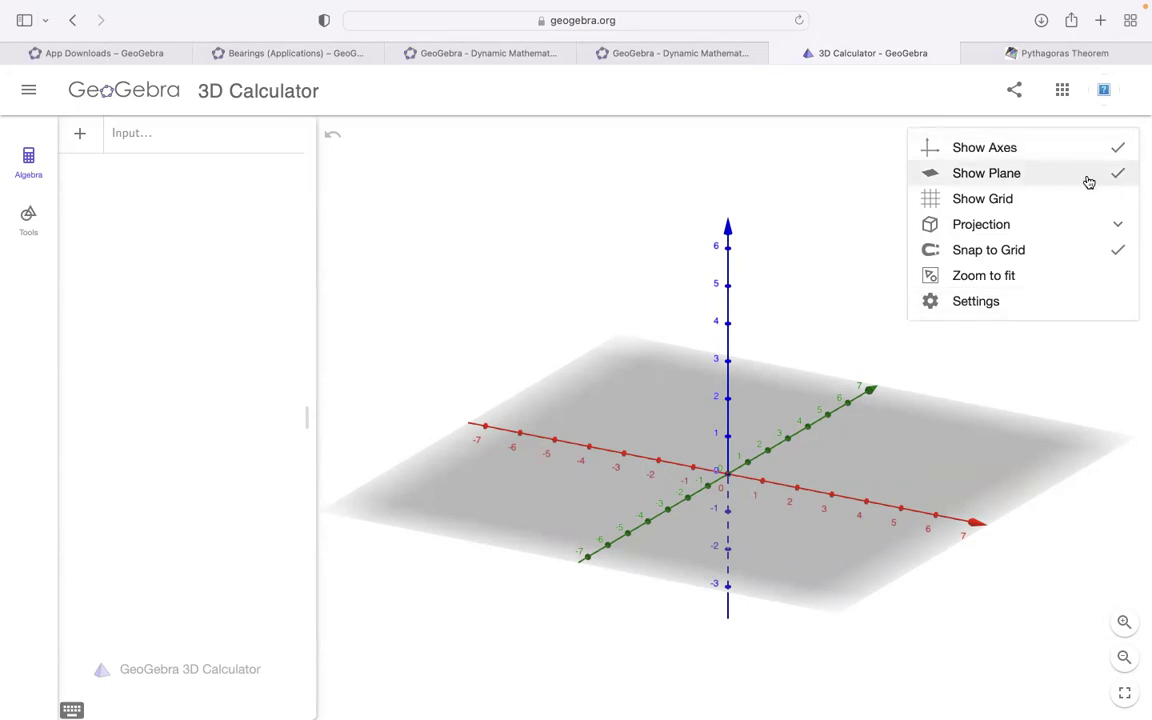
{"action": "left_click", "coordinate": [1018, 205]}
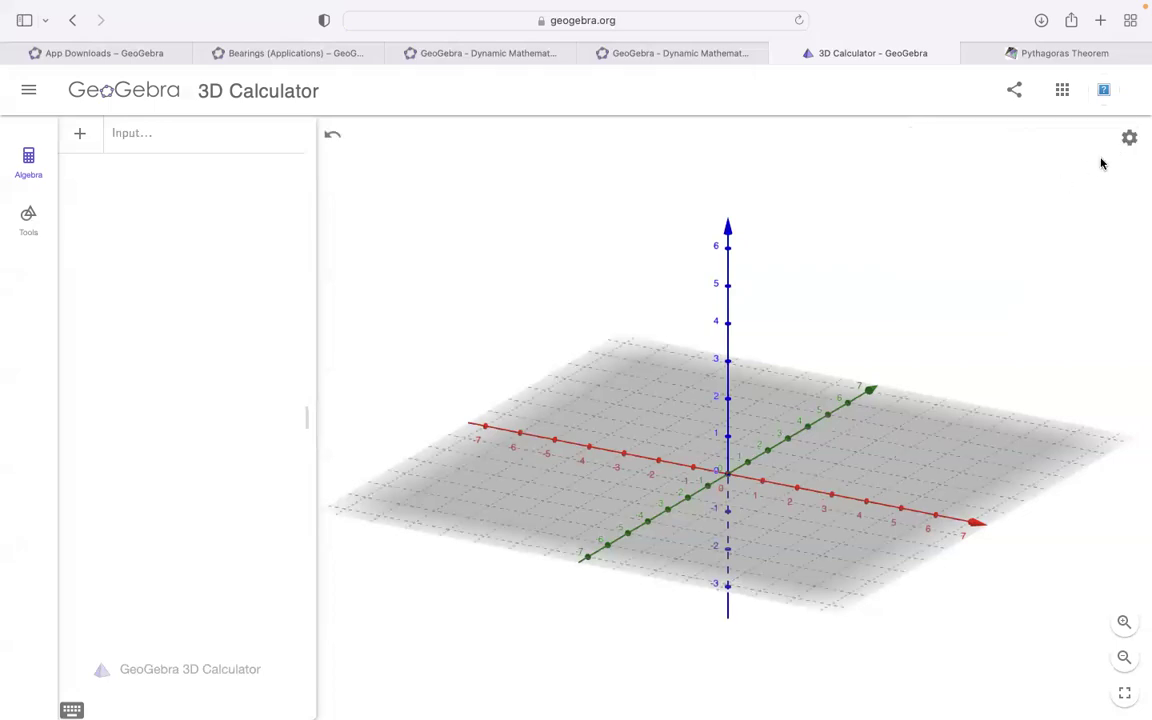
{"action": "left_click", "coordinate": [1128, 138]}
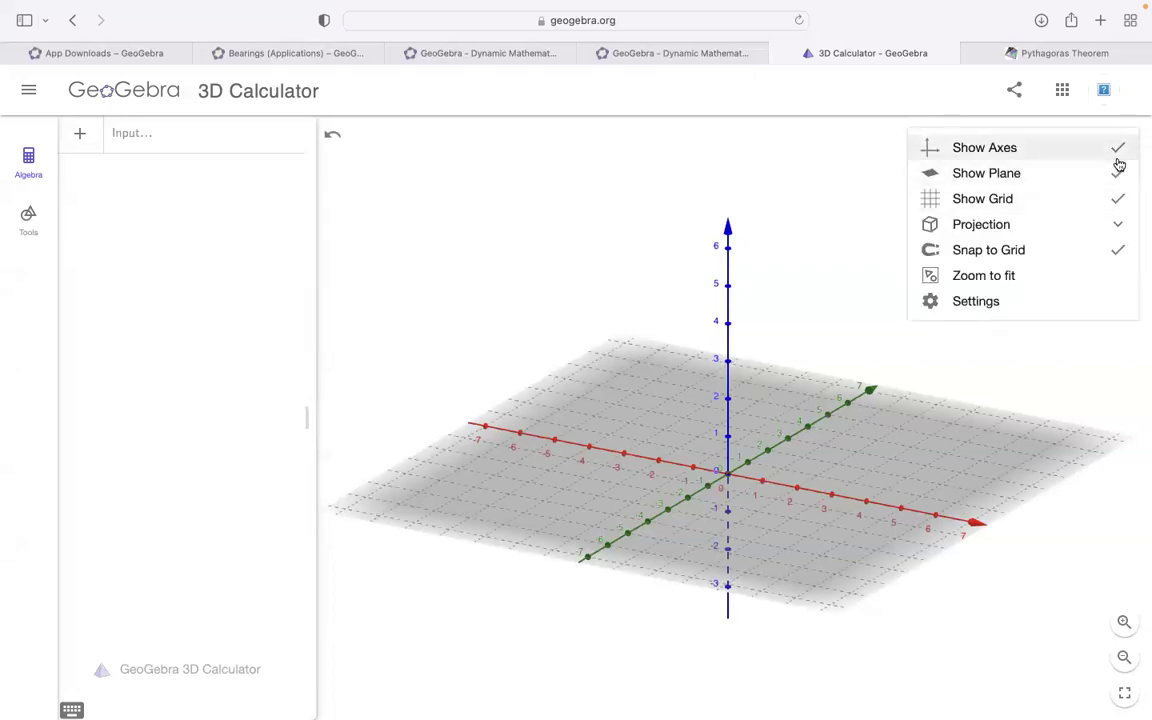
{"action": "left_click", "coordinate": [1118, 203]}
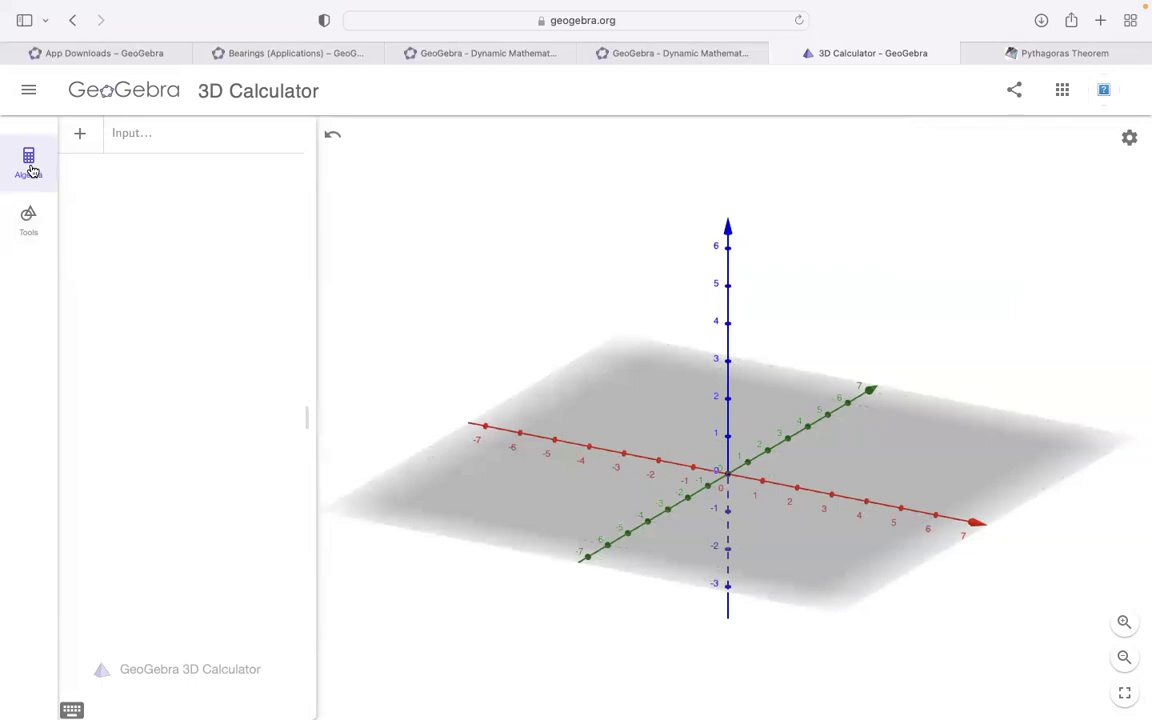
Step: Graph x^2 in the first algebra entry, and clear the entry
{"action": "left_click", "coordinate": [146, 144]}
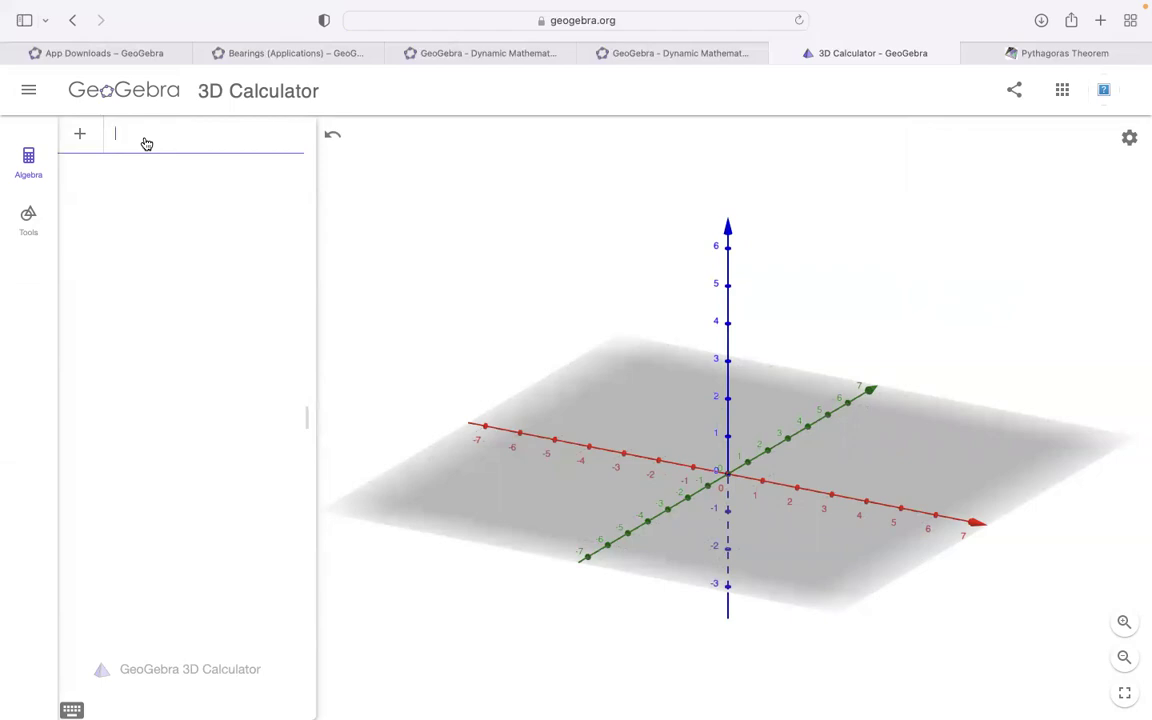
{"action": "type", "text": "x^"}
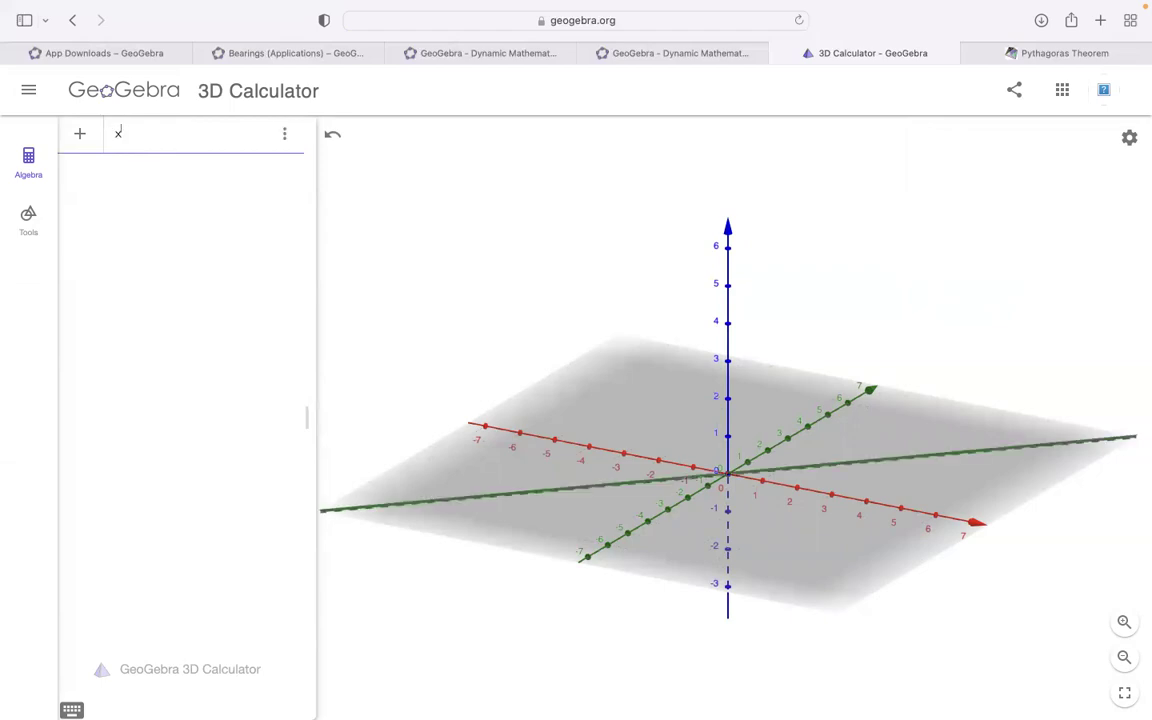
{"action": "type", "text": "2"}
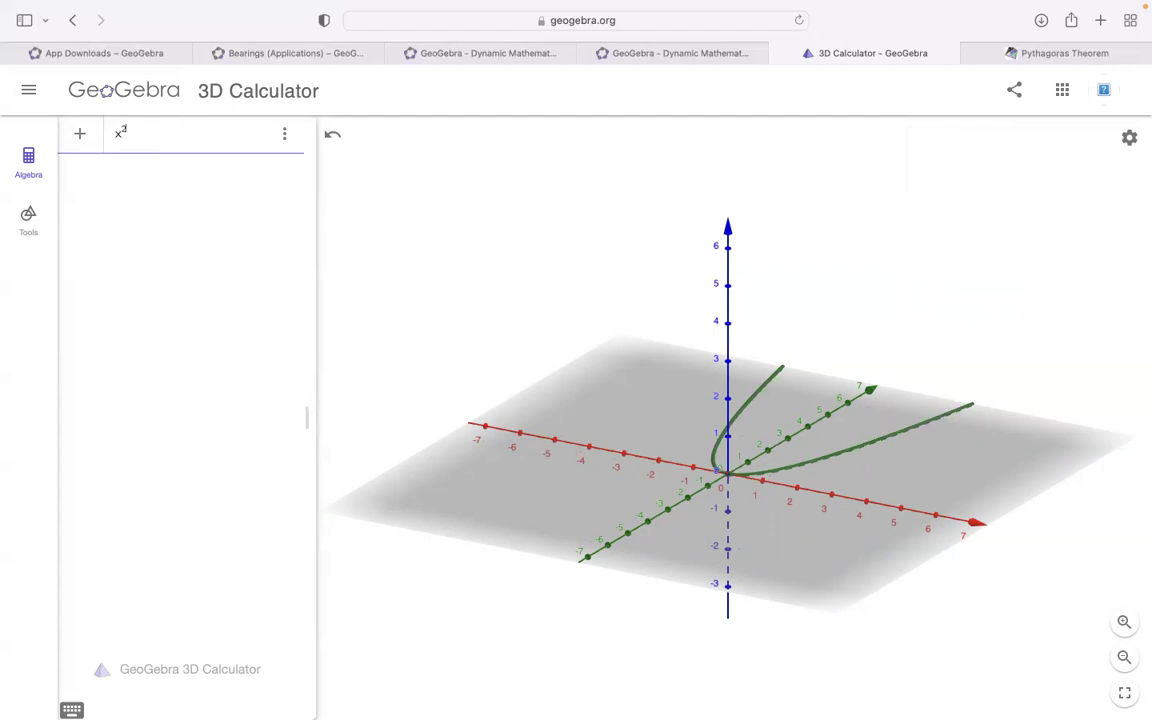
{"action": "key", "text": "BackSpace"}
{"action": "key", "text": "BackSpace"}
{"action": "key", "text": "BackSpace"}
Step: Graph the cylinder x^2 + y^2 = 4 in the 3D view
{"action": "type", "text": "x^2+y^2"}
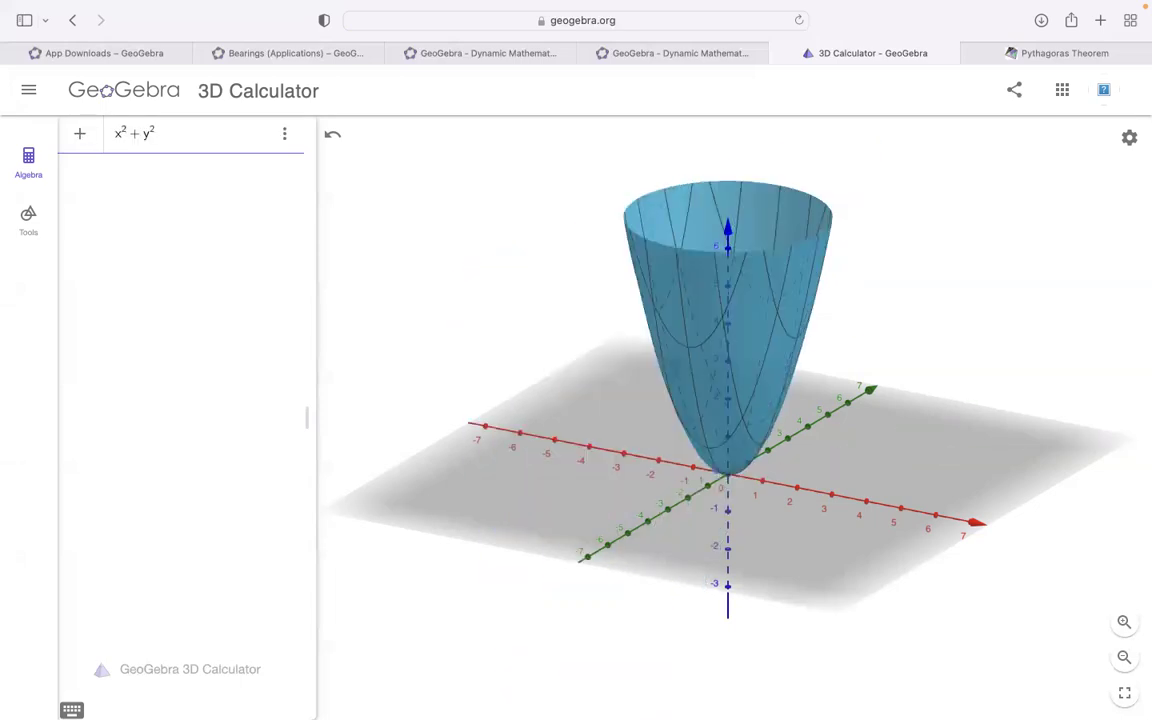
{"action": "type", "text": "=4"}
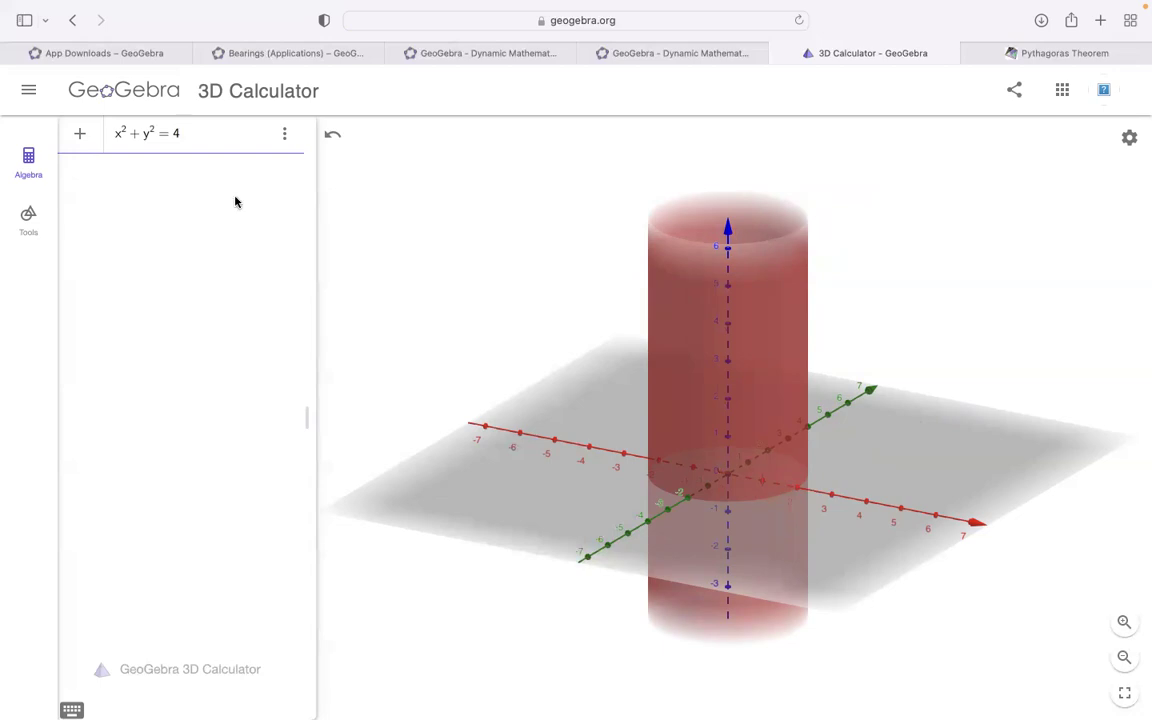
{"action": "key", "text": "Return"}
{"action": "mouse_move", "coordinate": [497, 362]}
{"action": "left_mouse_down"}
{"action": "mouse_move", "coordinate": [504, 278]}
{"action": "mouse_move", "coordinate": [494, 321]}
{"action": "mouse_move", "coordinate": [505, 371]}
{"action": "mouse_move", "coordinate": [553, 388]}
{"action": "mouse_move", "coordinate": [494, 350]}
{"action": "mouse_move", "coordinate": [508, 360]}
{"action": "left_mouse_up"}
Step: Change the cylinder's equation to x^2 + 2y^2 = 4 and view the surface from above
{"action": "left_click", "coordinate": [206, 136]}
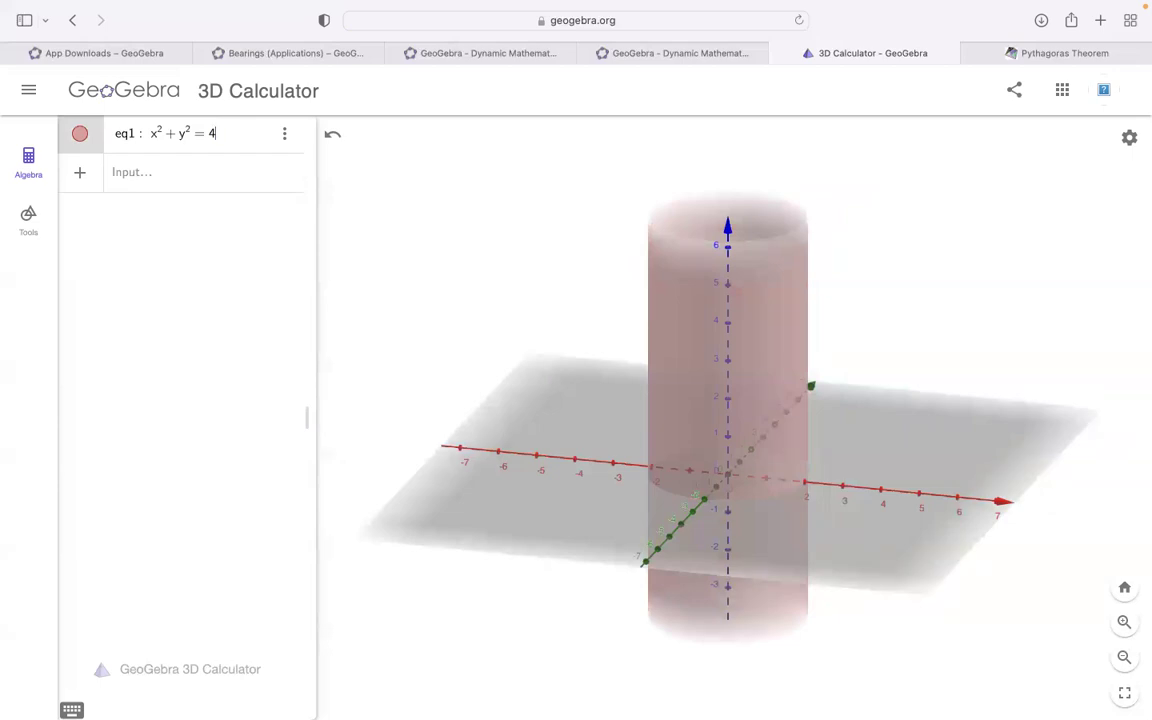
{"action": "key", "text": "BackSpace"}
{"action": "type", "text": "2"}
{"action": "key", "text": "BackSpace"}
{"action": "key", "text": "BackSpace"}
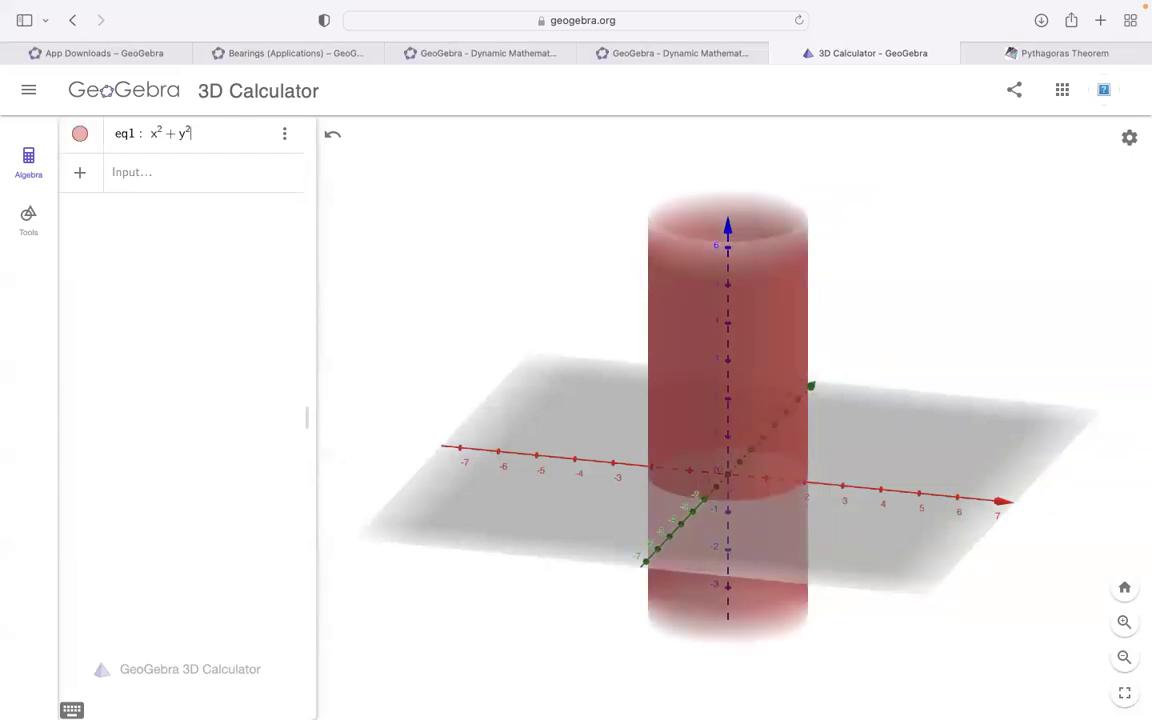
{"action": "type", "text": "="}
{"action": "key", "text": "BackSpace"}
{"action": "type", "text": "<2"}
{"action": "key", "text": "BackSpace"}
{"action": "key", "text": "BackSpace"}
{"action": "type", "text": "="}
{"action": "key", "text": "BackSpace"}
{"action": "left_click", "coordinate": [180, 133]}
{"action": "type", "text": "2y² = 4"}
{"action": "key", "text": "Return"}
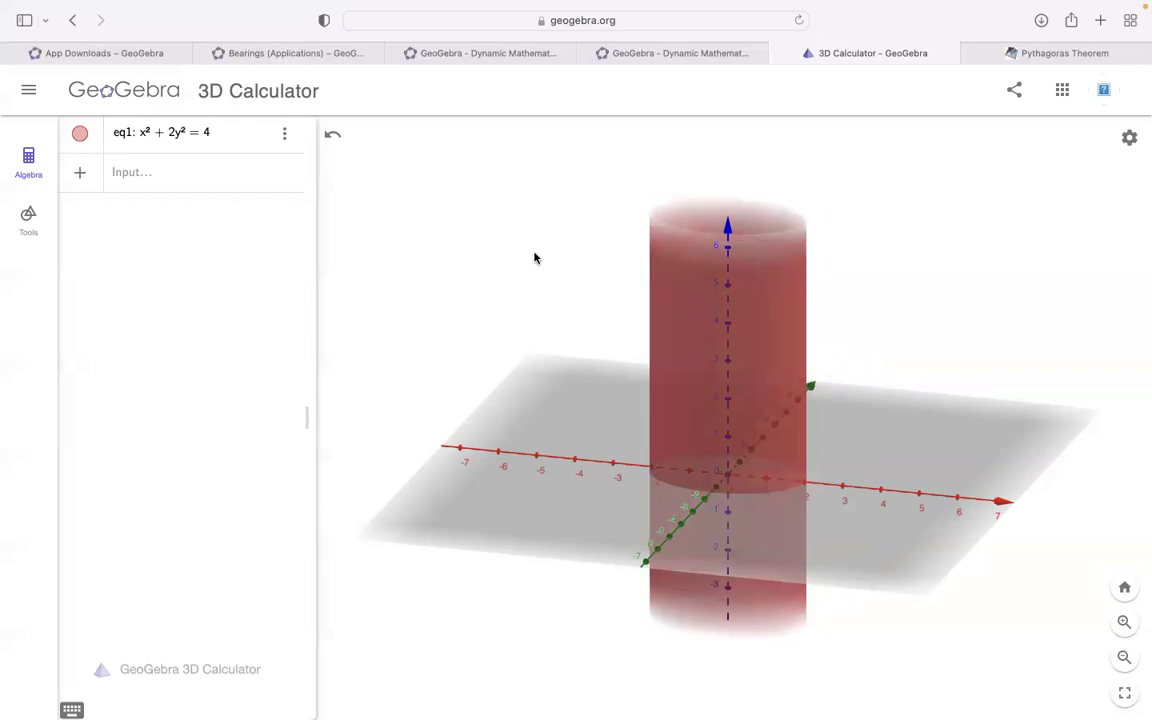
{"action": "mouse_move", "coordinate": [536, 214]}
{"action": "left_mouse_down"}
{"action": "mouse_move", "coordinate": [527, 275]}
{"action": "mouse_move", "coordinate": [545, 234]}
{"action": "left_mouse_up"}
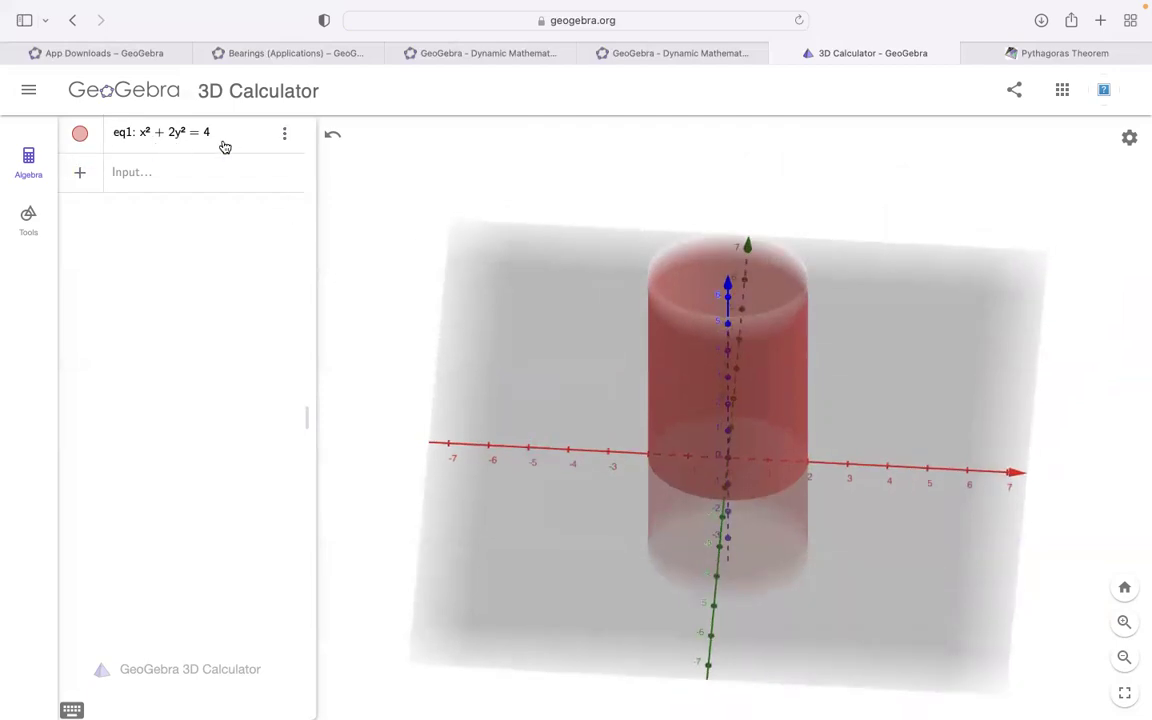
Step: Delete the equation x^2 + 2y^2 = 4 from the algebra list
{"action": "left_click", "coordinate": [283, 134]}
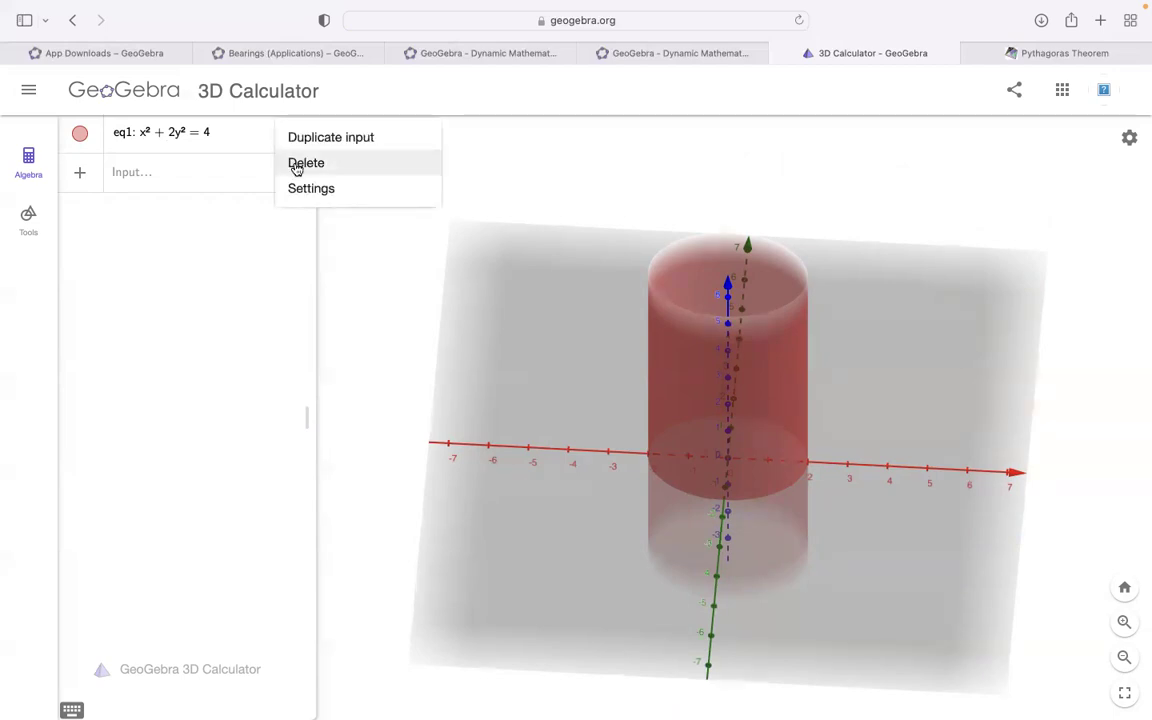
{"action": "left_click", "coordinate": [237, 176]}
{"action": "left_click", "coordinate": [285, 137]}
{"action": "left_click", "coordinate": [305, 163]}
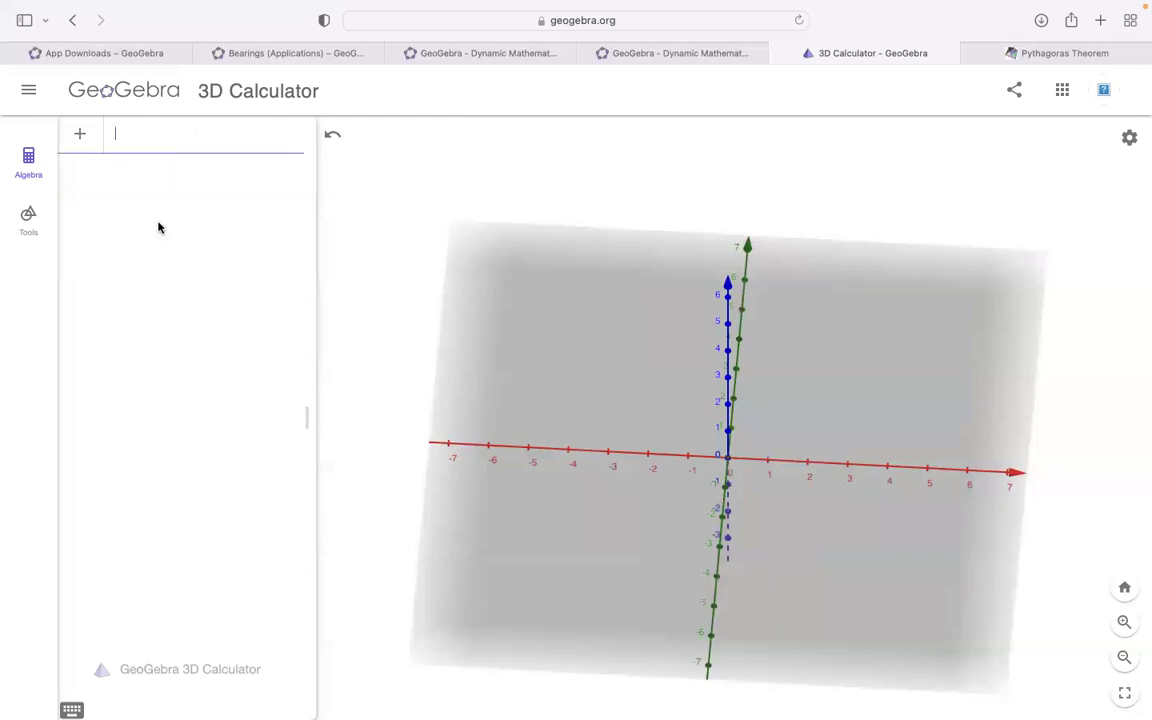
Step: Graph the sphere x^2 + y^2 + z^2 = 5 and rotate the view to see it from the side
{"action": "type", "text": "x^2+y^2"}
{"action": "key", "text": "Right"}
{"action": "type", "text": "+ z"}
{"action": "type", "text": "^2"}
{"action": "key", "text": "Right"}
{"action": "type", "text": "= 5"}
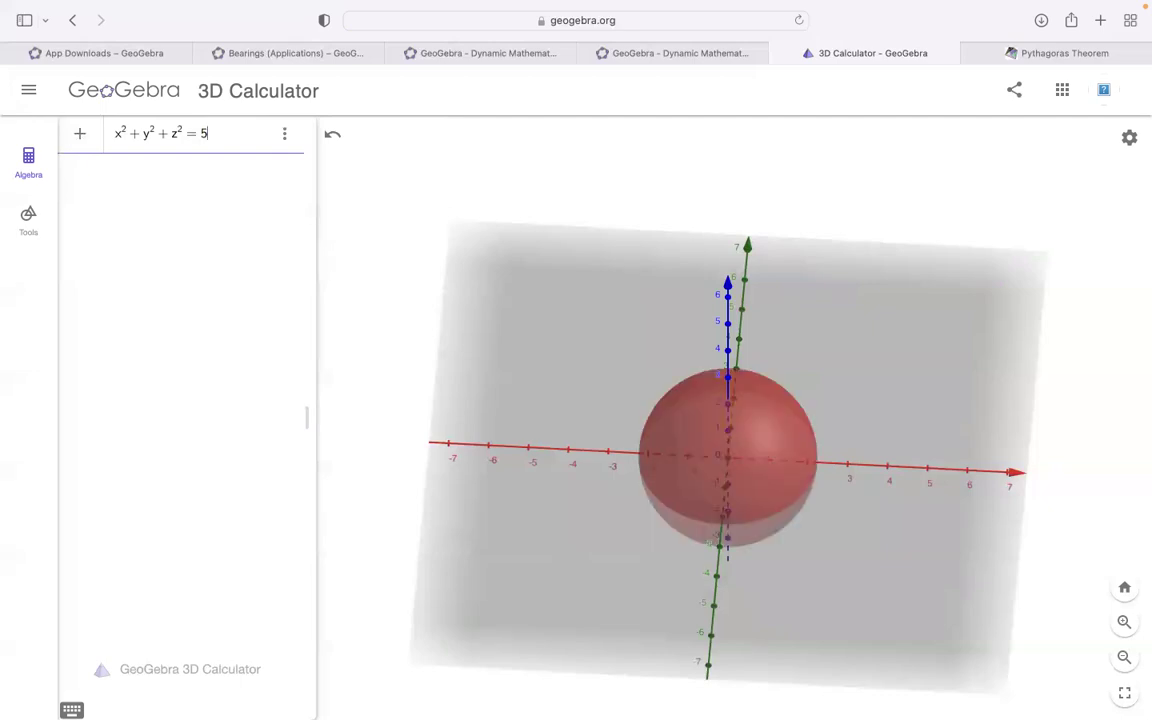
{"action": "key", "text": "Return"}
{"action": "left_click_drag", "start_coordinate": [440, 489], "coordinate": [435, 455]}
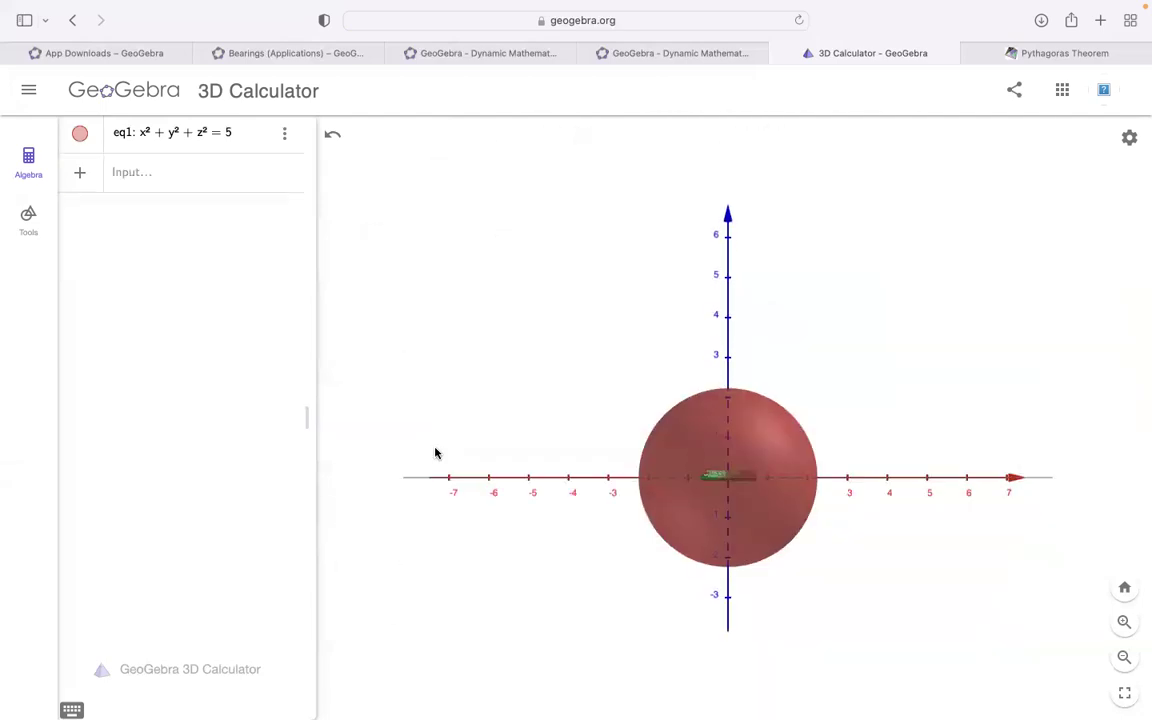
Step: Open the sphere's settings, set its label style to Value and turn on the label
{"action": "left_click", "coordinate": [81, 135]}
{"action": "left_click", "coordinate": [81, 135]}
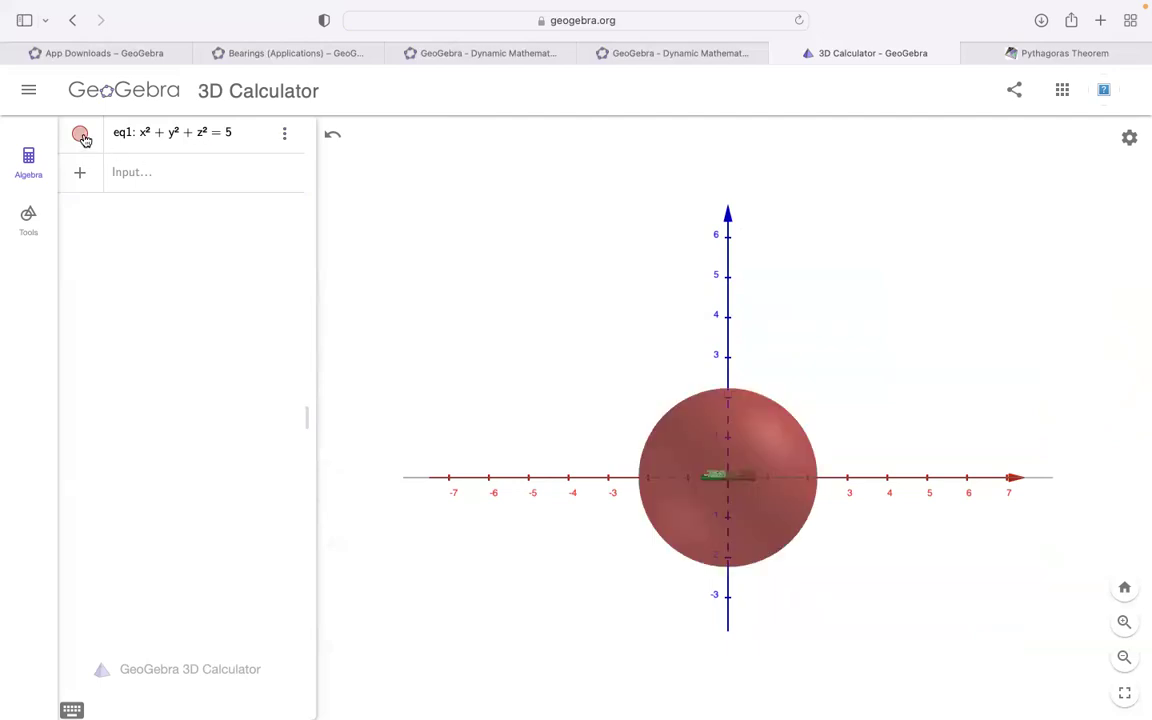
{"action": "left_click", "coordinate": [284, 134]}
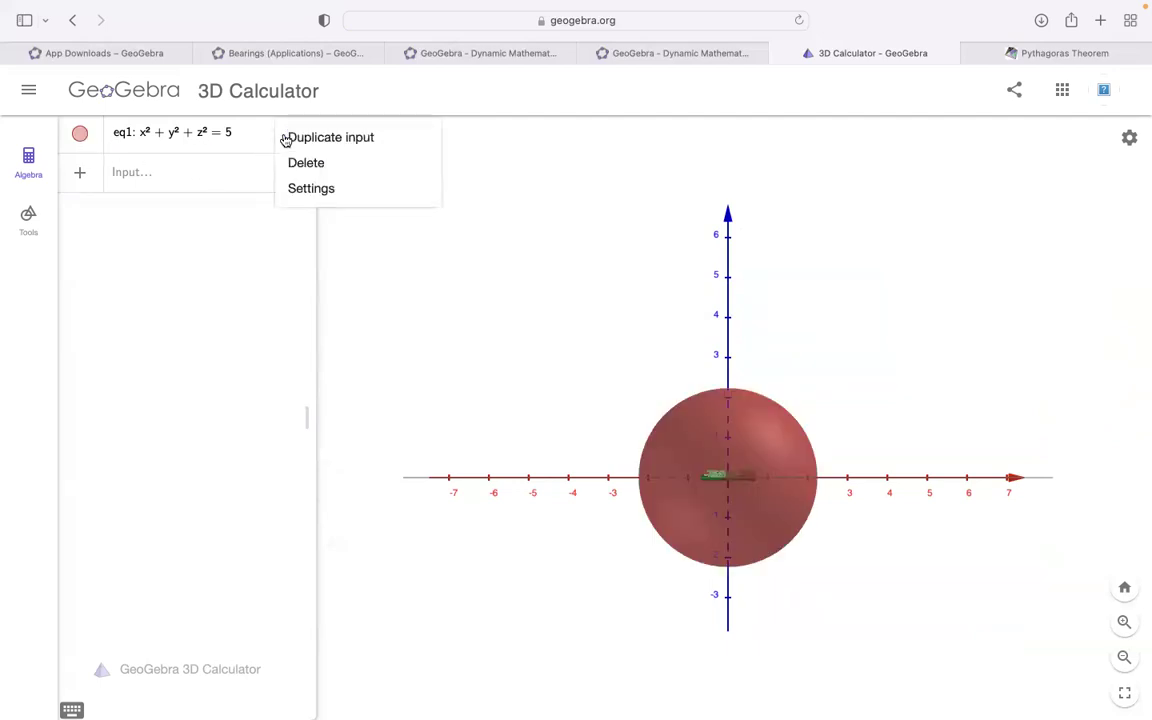
{"action": "left_click", "coordinate": [308, 189]}
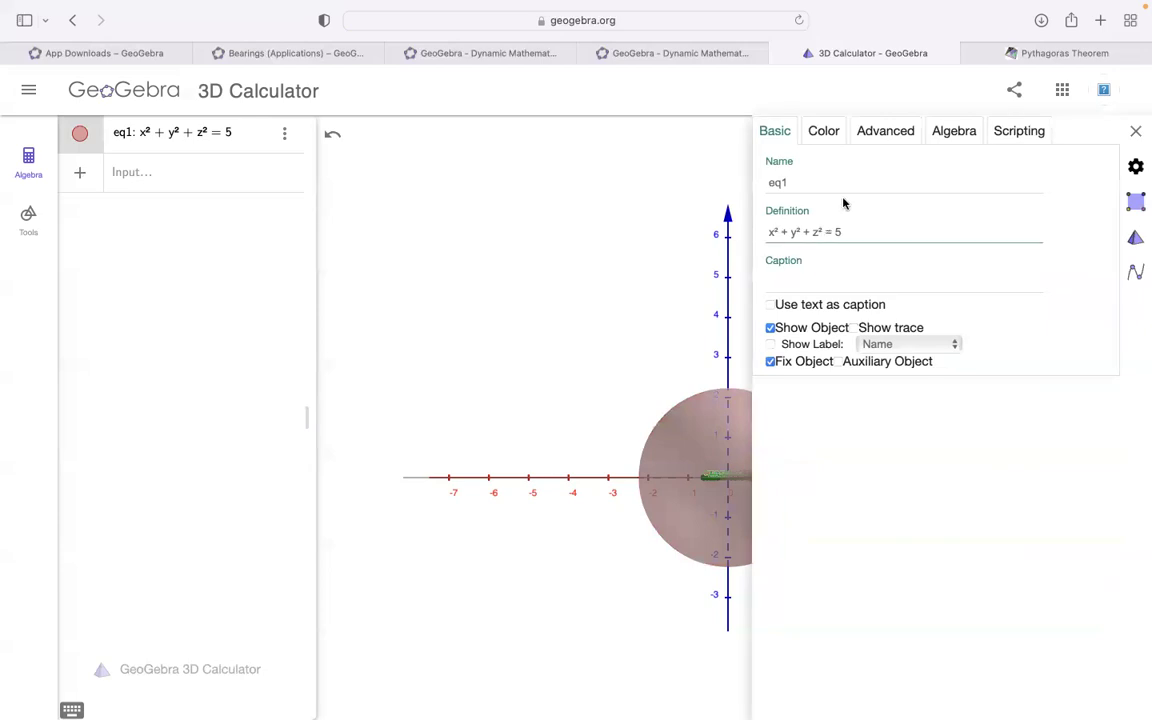
{"action": "left_click", "coordinate": [284, 136]}
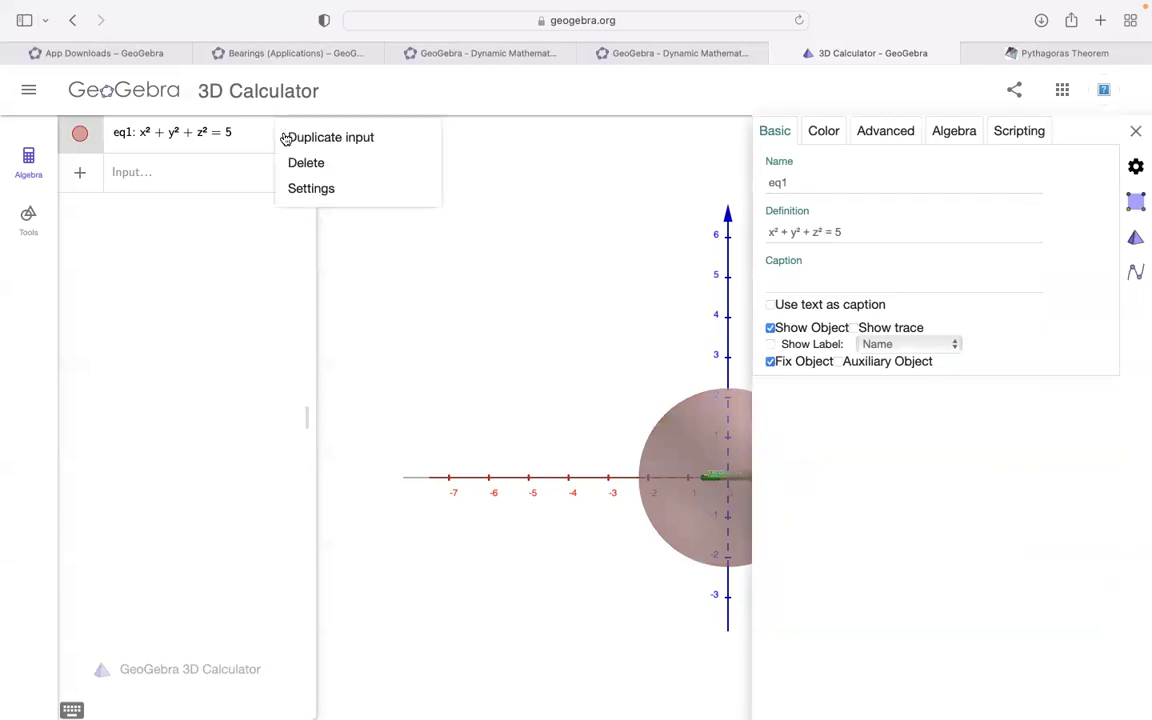
{"action": "left_click", "coordinate": [304, 194]}
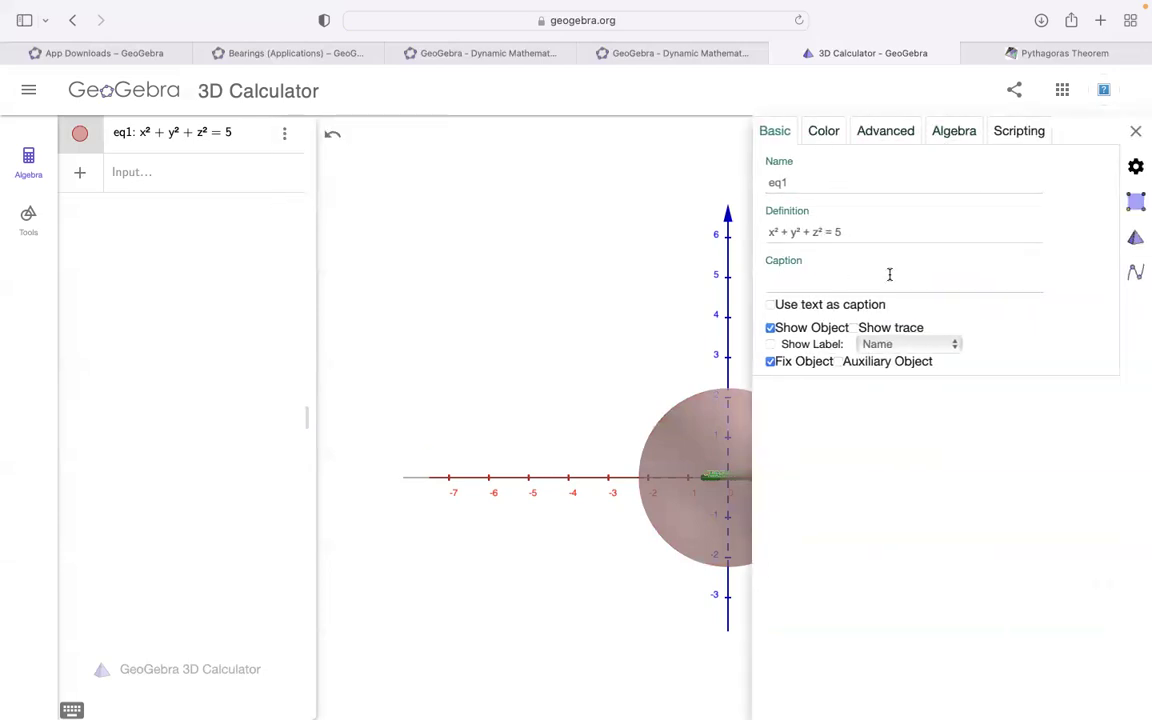
{"action": "left_click", "coordinate": [815, 233]}
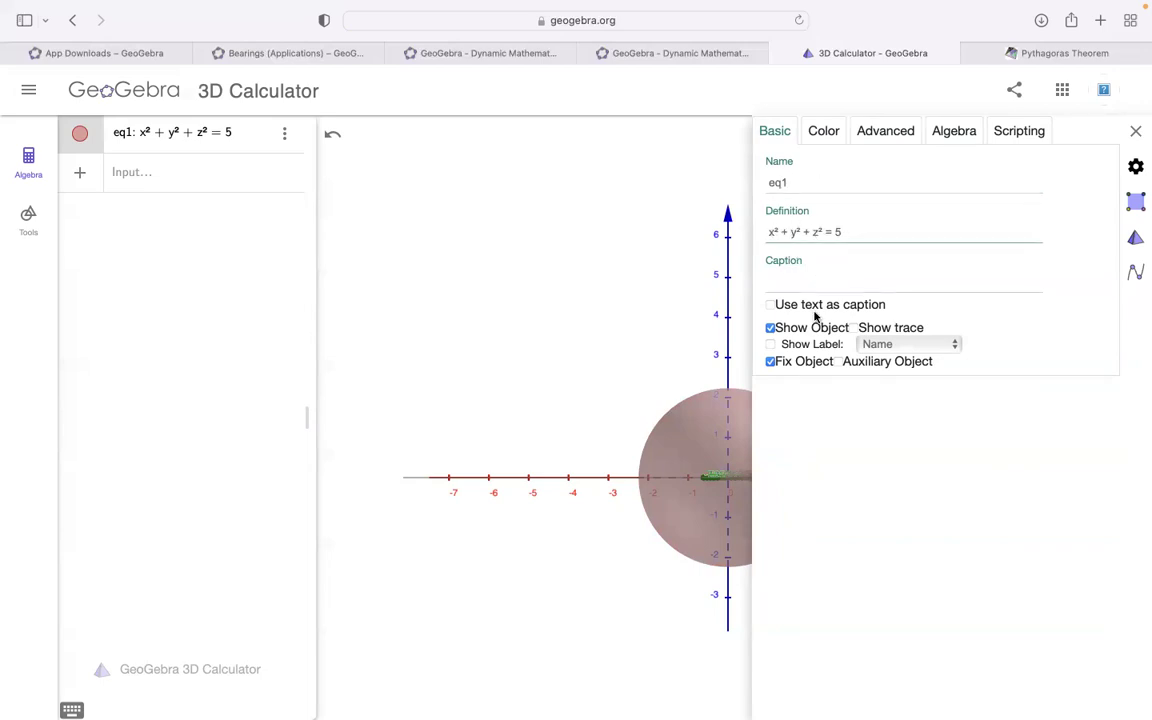
{"action": "left_click", "coordinate": [882, 349]}
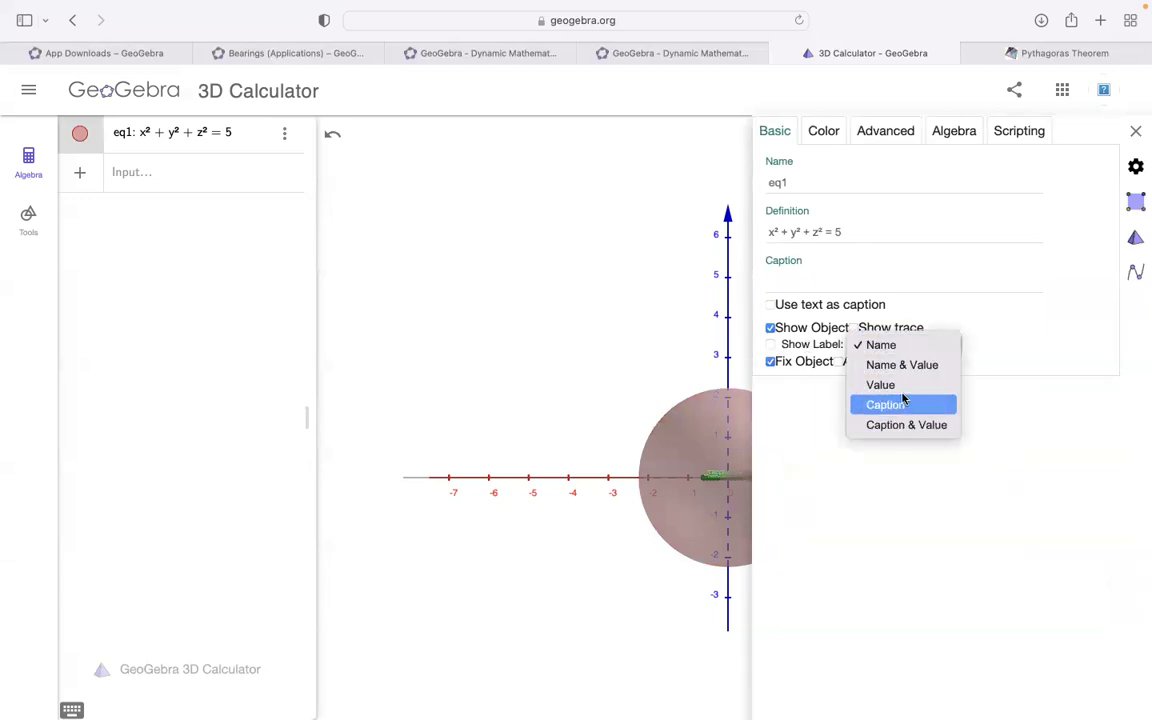
{"action": "left_click", "coordinate": [887, 385]}
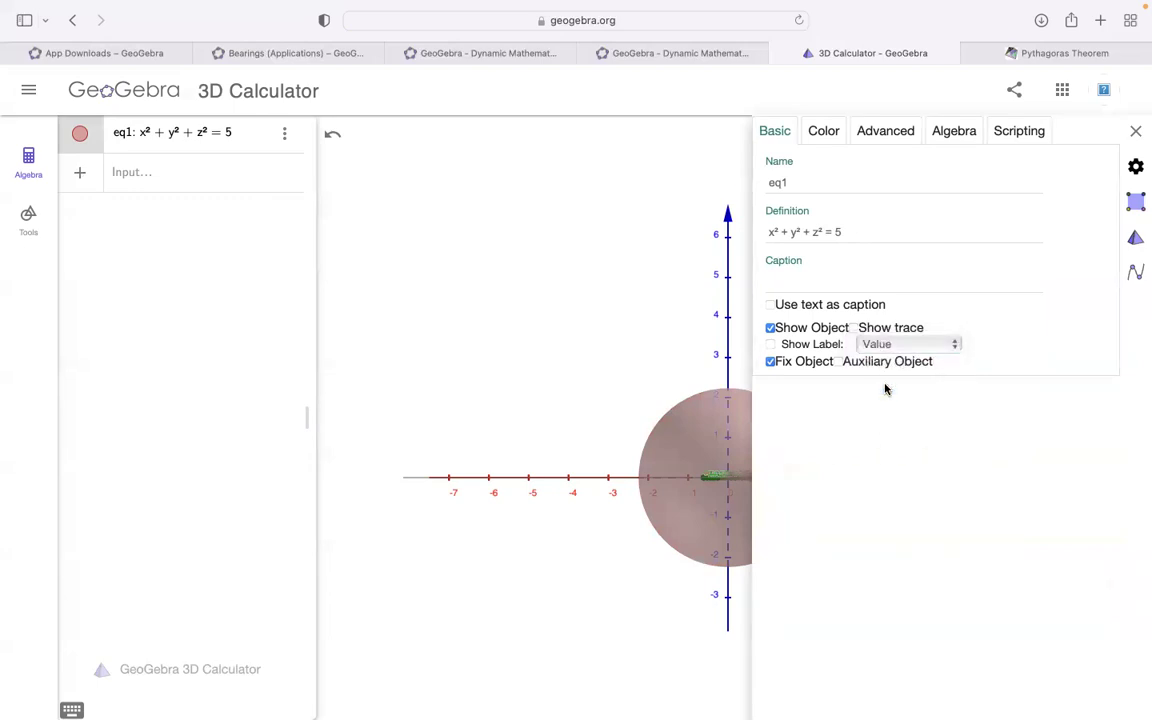
{"action": "left_click", "coordinate": [771, 345]}
Step: Color the sphere green (#00FF00) and increase its opacity
{"action": "left_click", "coordinate": [823, 134]}
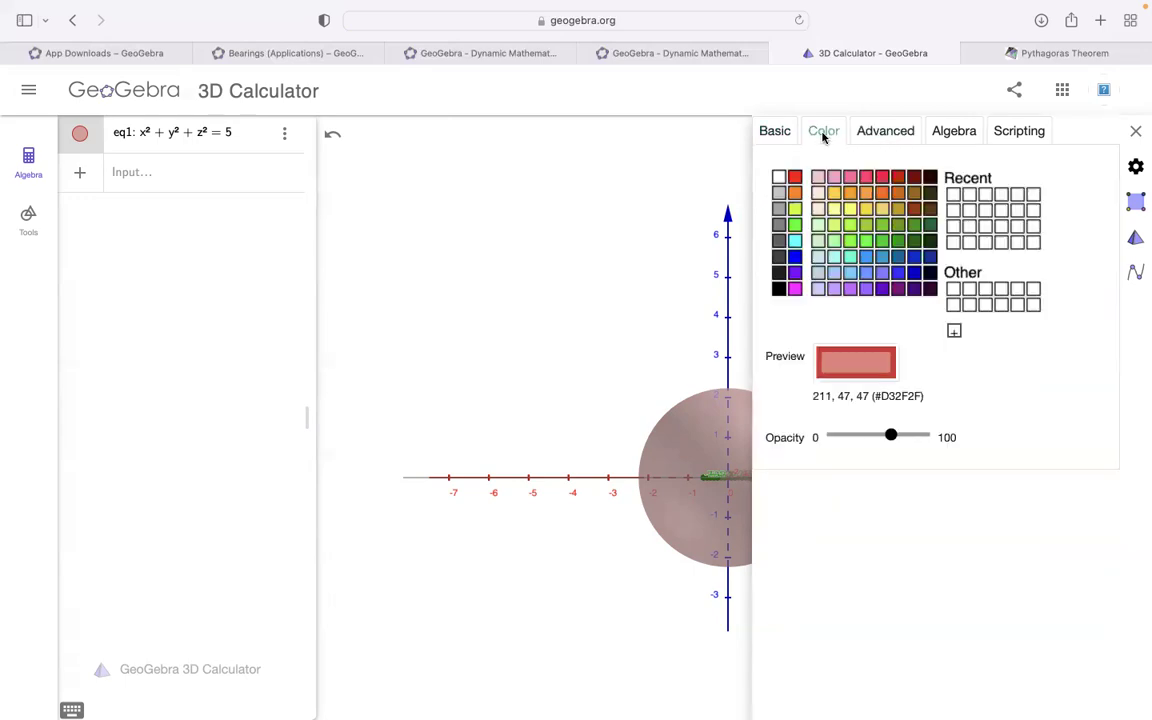
{"action": "mouse_move", "coordinate": [891, 436]}
{"action": "left_mouse_down"}
{"action": "mouse_move", "coordinate": [932, 440]}
{"action": "mouse_move", "coordinate": [830, 440]}
{"action": "mouse_move", "coordinate": [907, 437]}
{"action": "left_mouse_up"}
{"action": "left_click", "coordinate": [796, 226]}
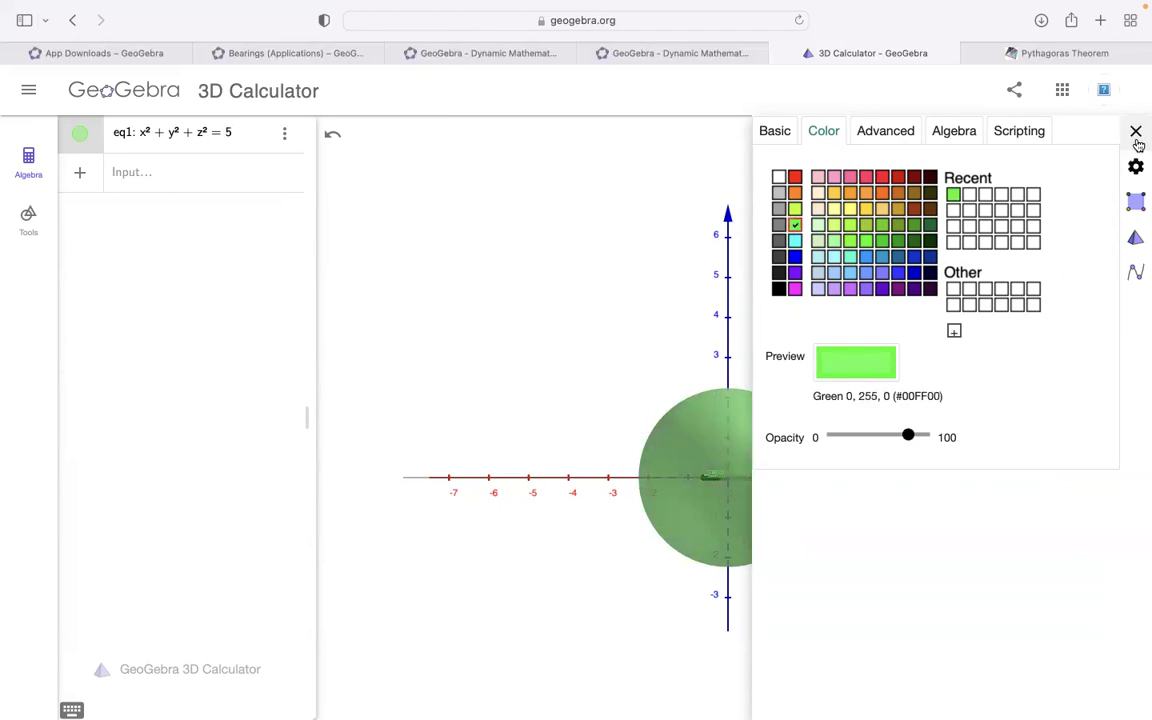
Step: Look through the sphere's advanced, algebra and scripting settings, including the On Update and Global JavaScript scripts, and close the settings
{"action": "left_click", "coordinate": [884, 137]}
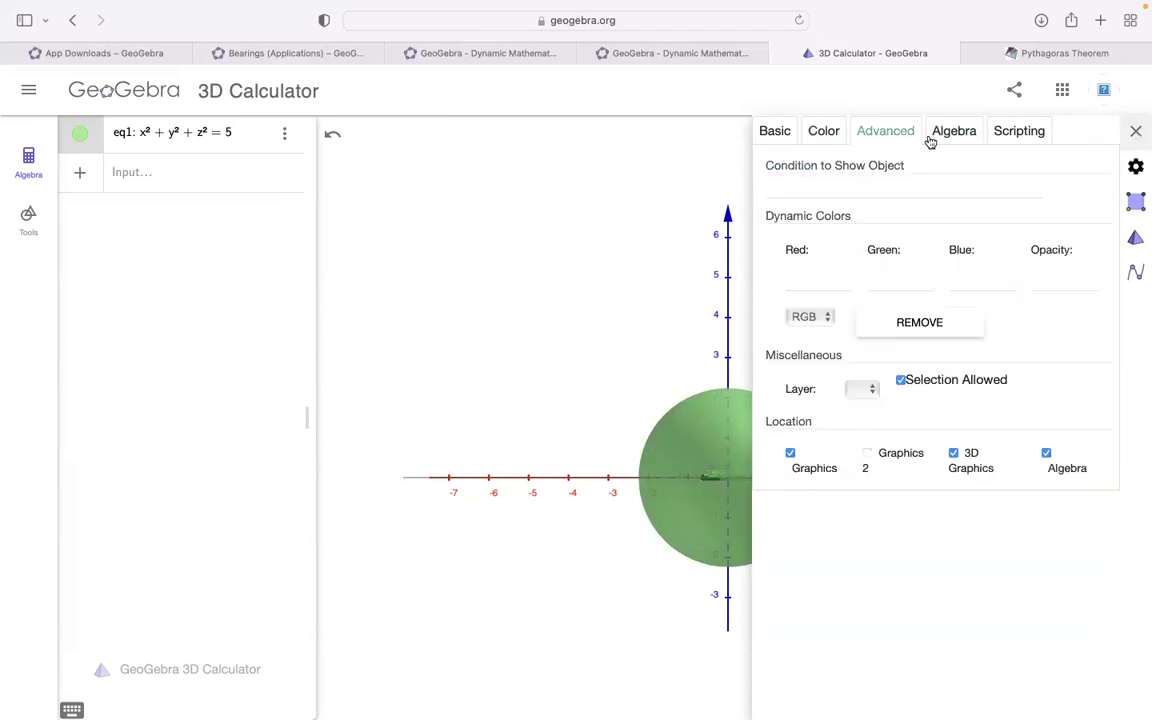
{"action": "left_click", "coordinate": [801, 277]}
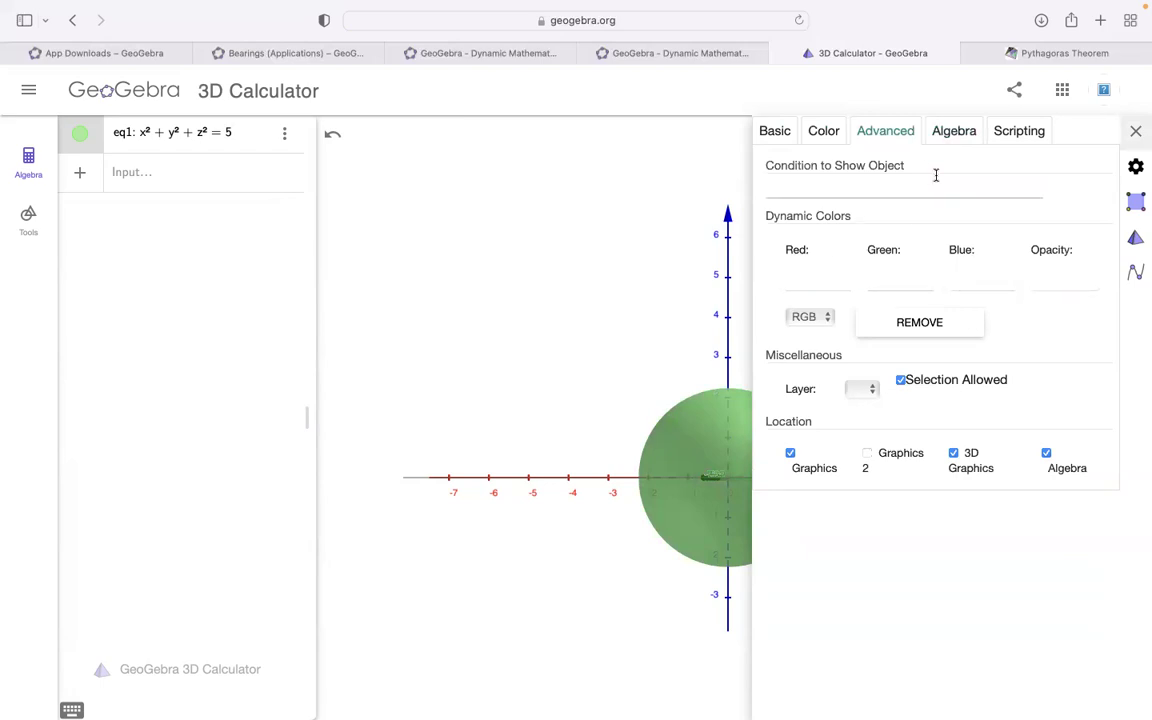
{"action": "left_click", "coordinate": [954, 134]}
{"action": "left_click", "coordinate": [1001, 136]}
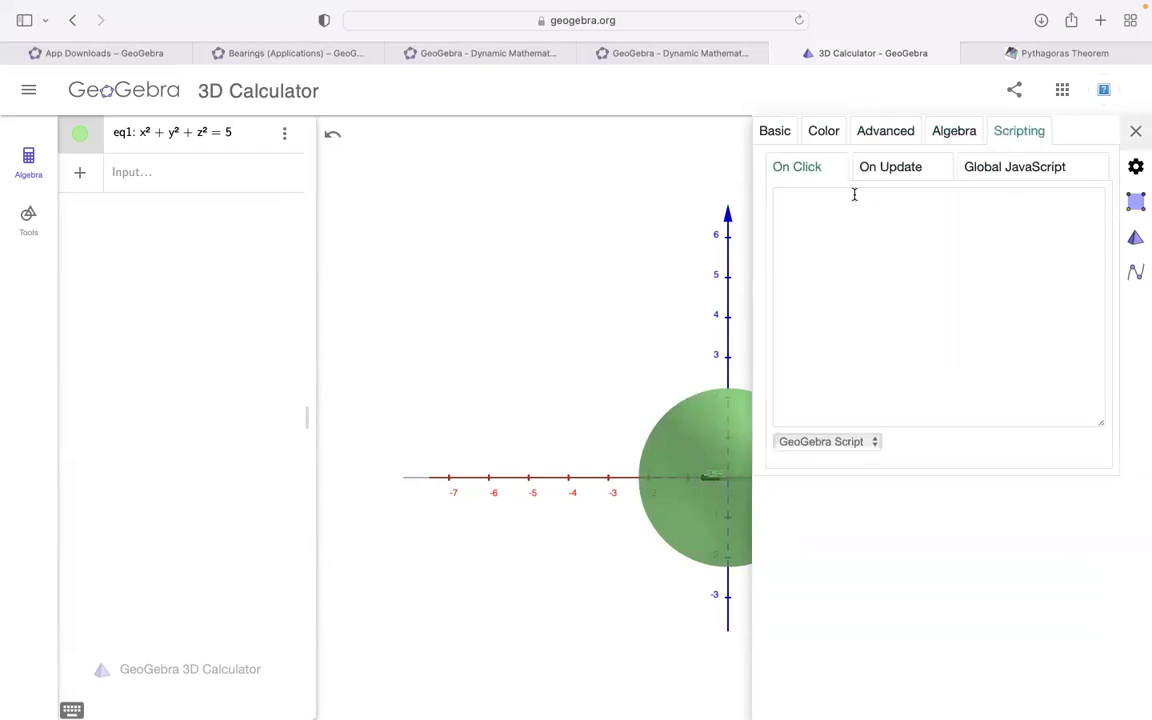
{"action": "left_click", "coordinate": [899, 172]}
{"action": "left_click", "coordinate": [1015, 170]}
{"action": "left_click", "coordinate": [887, 167]}
{"action": "left_click", "coordinate": [772, 168]}
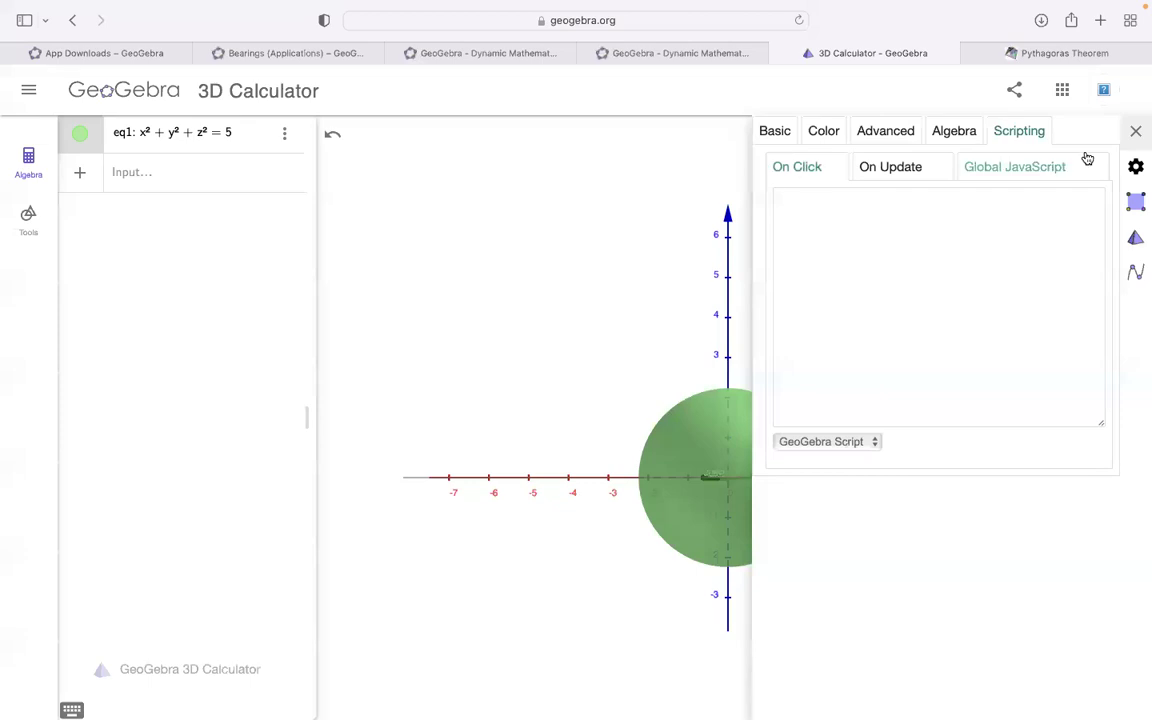
{"action": "left_click", "coordinate": [1136, 131]}
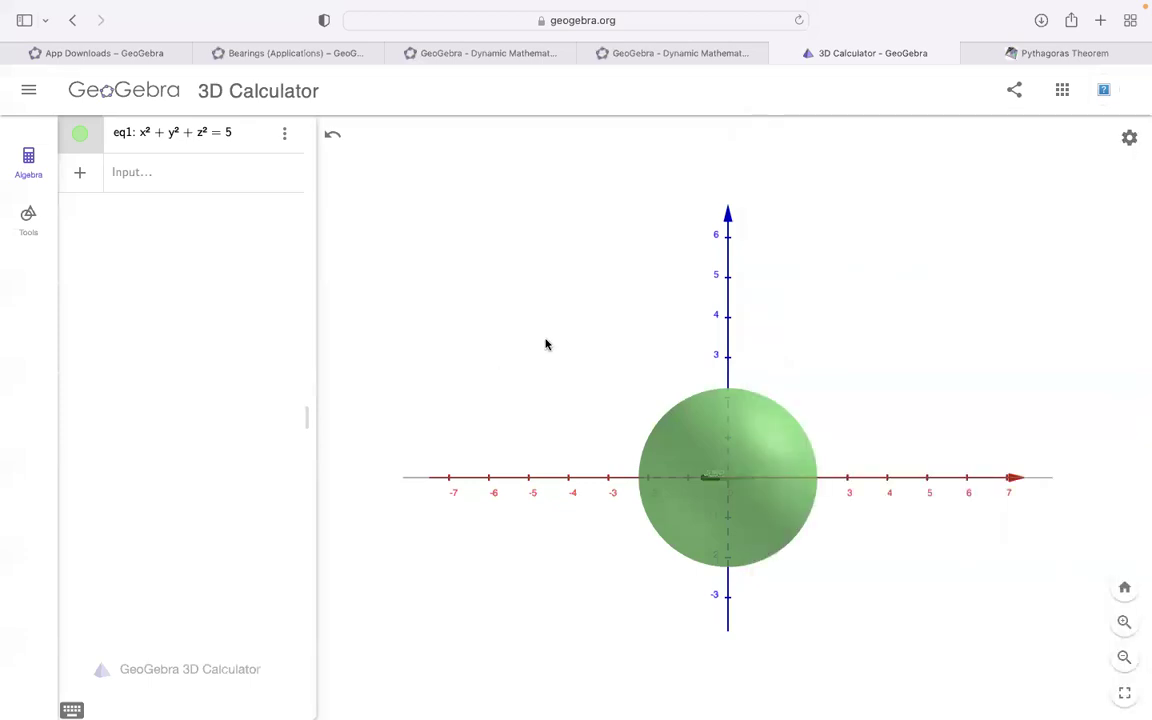
Step: Examine the sphere against the axes, toggling its visibility, and leave the sphere hidden
{"action": "left_click_drag", "start_coordinate": [545, 342], "coordinate": [522, 352]}
{"action": "left_click", "coordinate": [159, 175]}
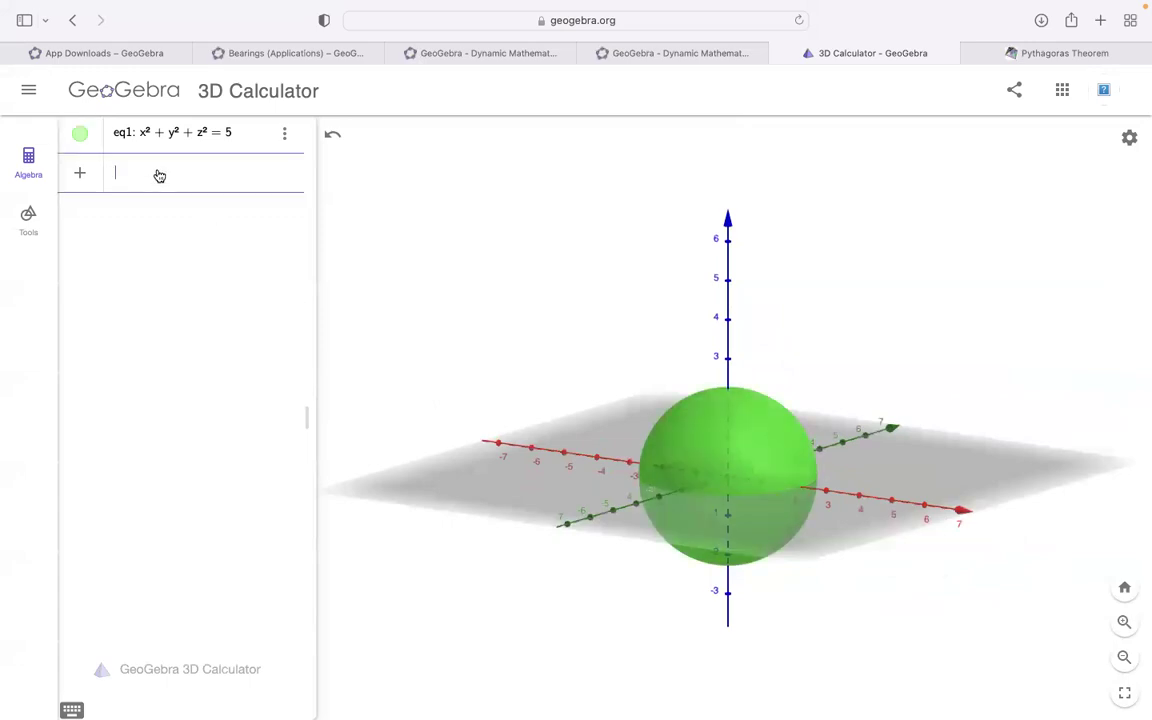
{"action": "left_click_drag", "start_coordinate": [452, 442], "coordinate": [480, 467]}
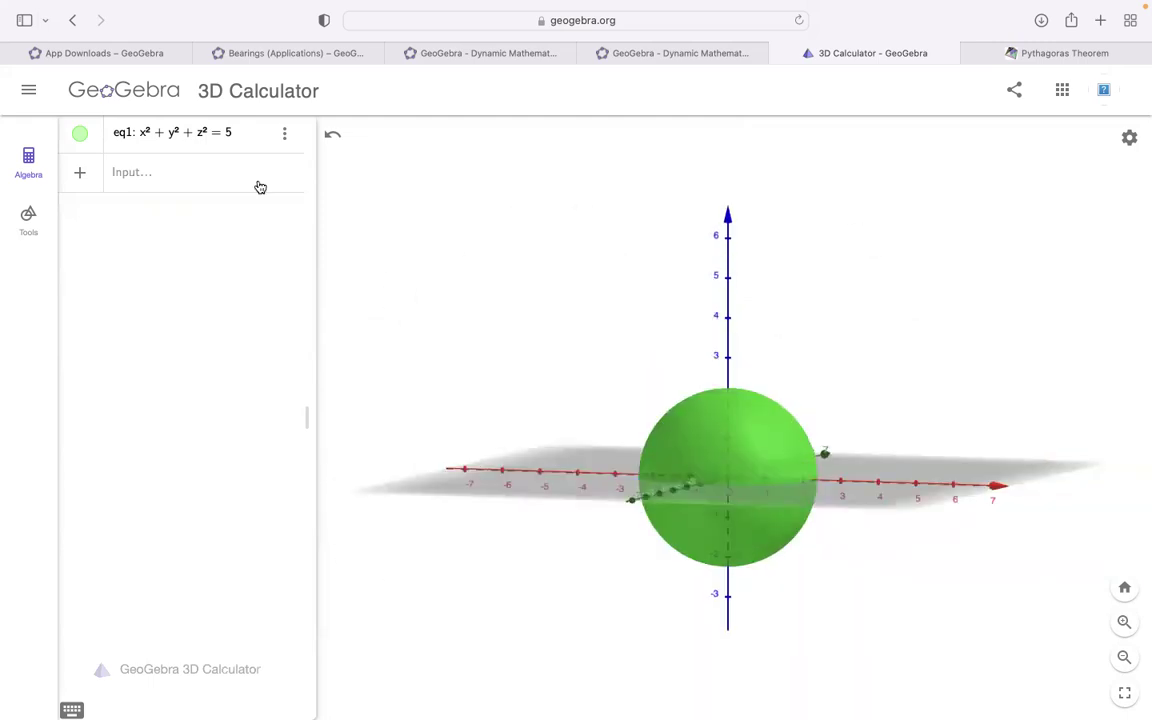
{"action": "left_click", "coordinate": [80, 135]}
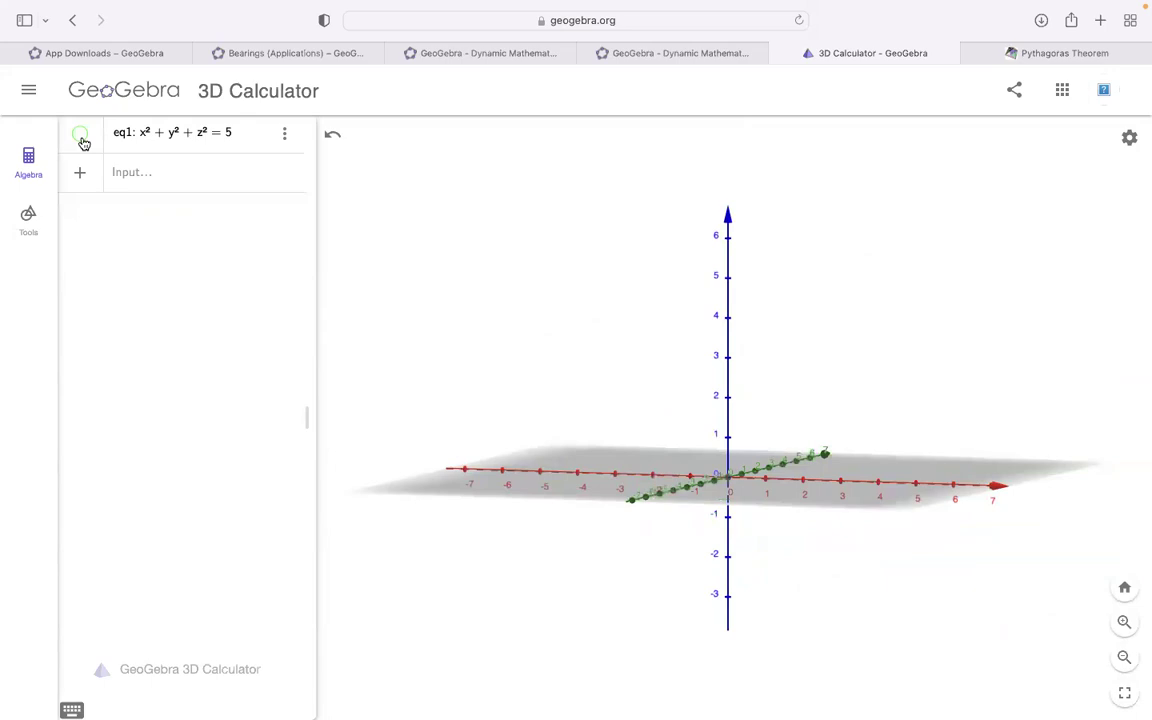
{"action": "left_click", "coordinate": [137, 176]}
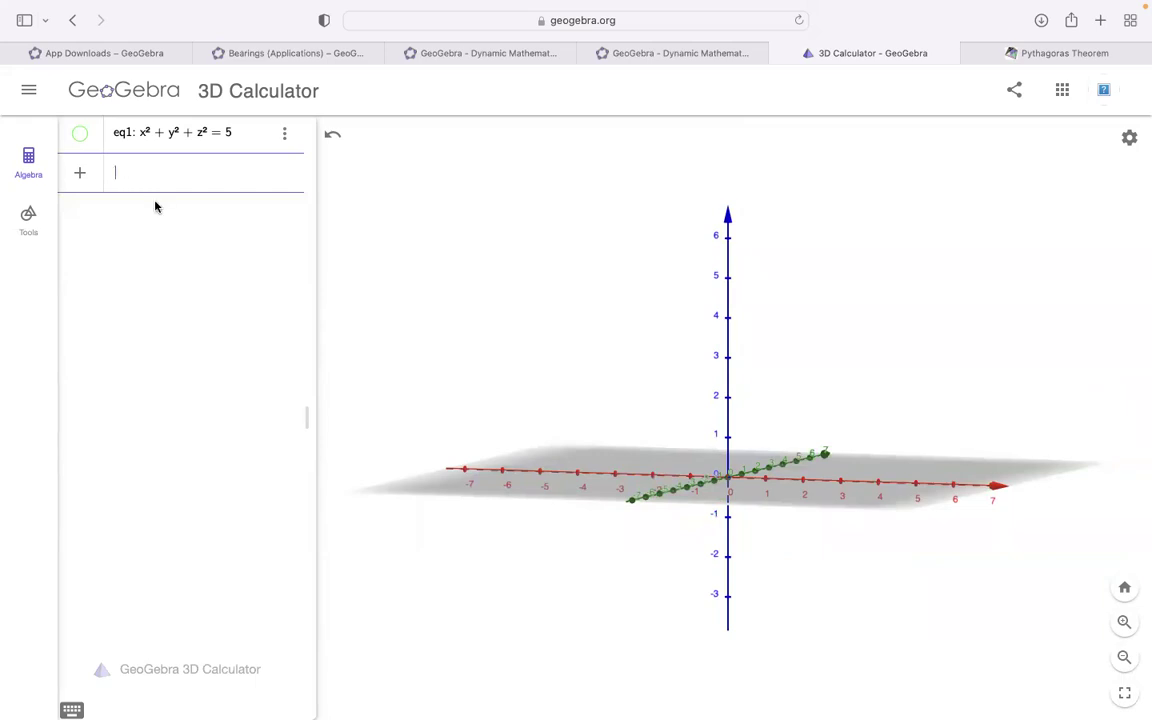
{"action": "left_click_drag", "start_coordinate": [512, 296], "coordinate": [512, 308]}
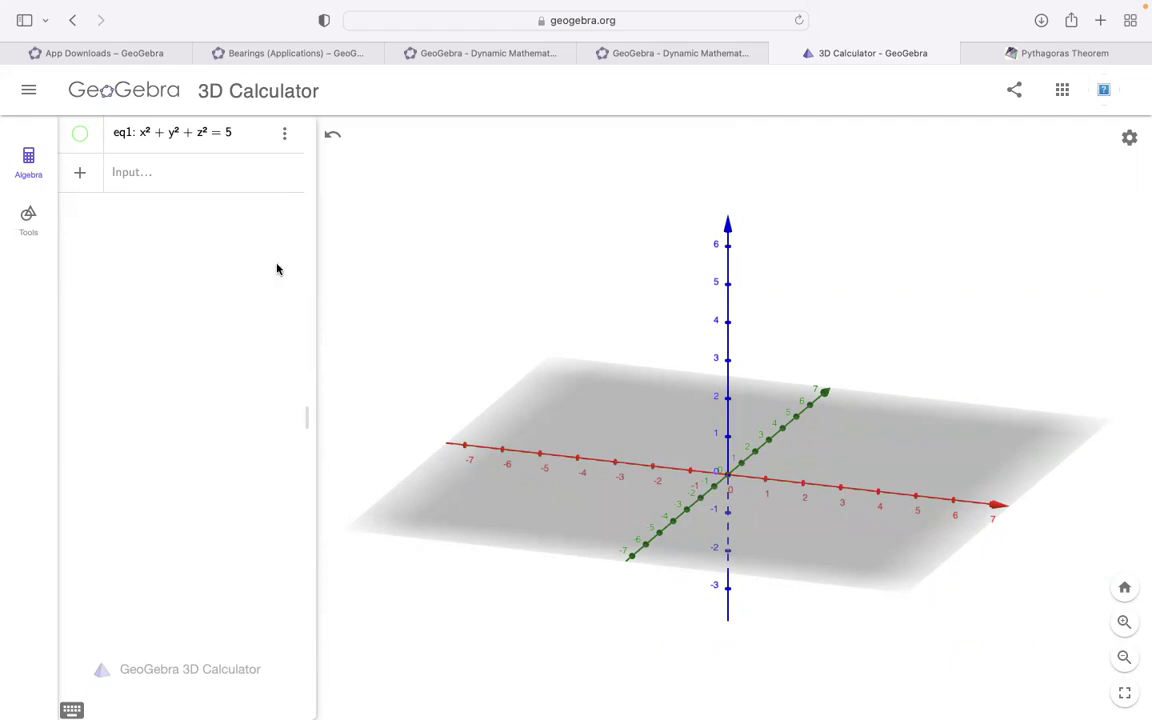
{"action": "left_click", "coordinate": [81, 136]}
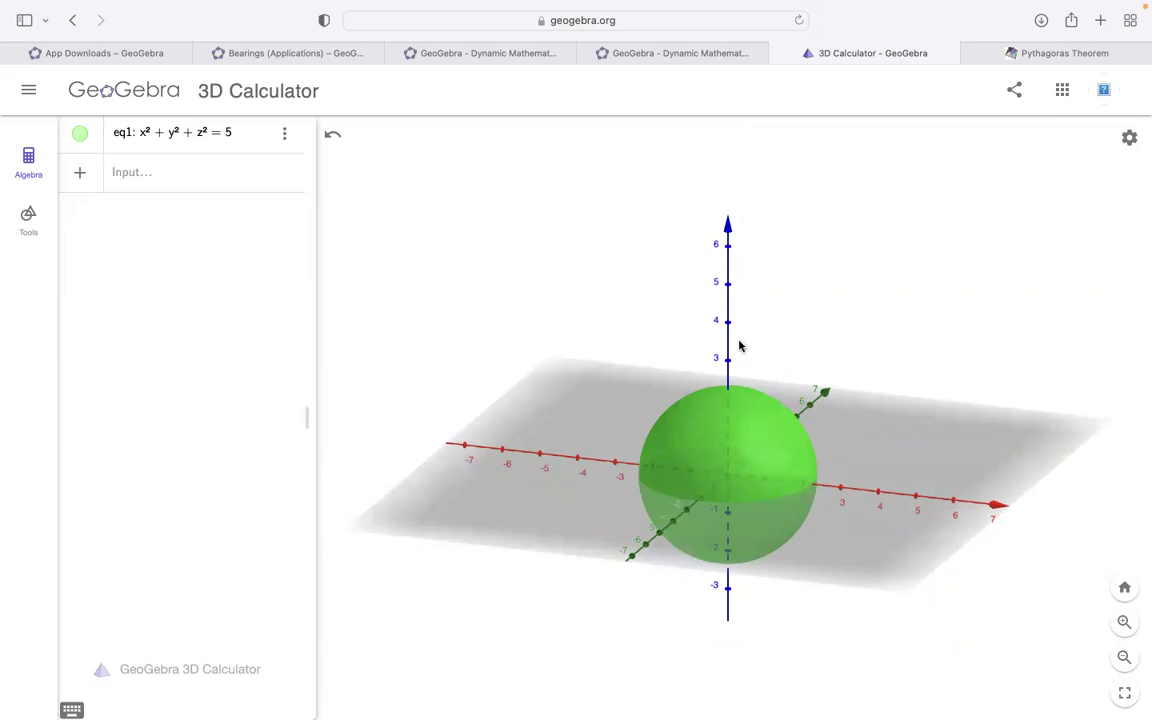
{"action": "left_click", "coordinate": [134, 174]}
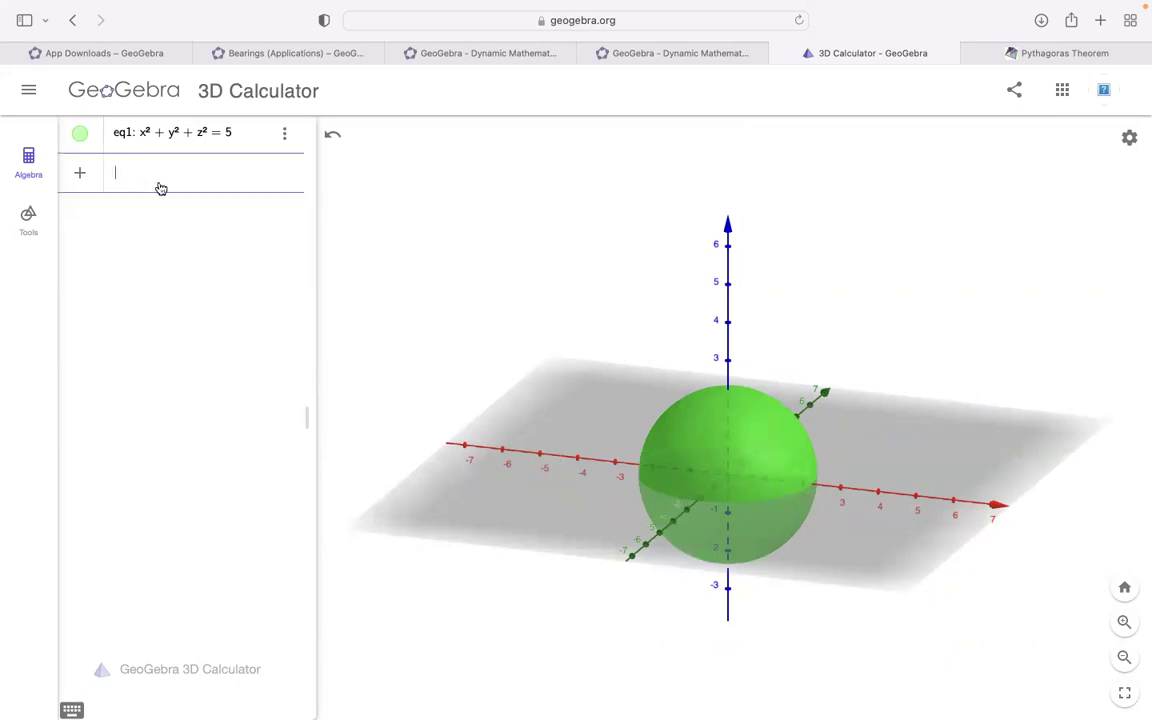
{"action": "left_click", "coordinate": [80, 134]}
Step: Preview the cylinder equation (x)^2 + y^2 = 2 in a new algebra row
{"action": "left_click", "coordinate": [142, 177]}
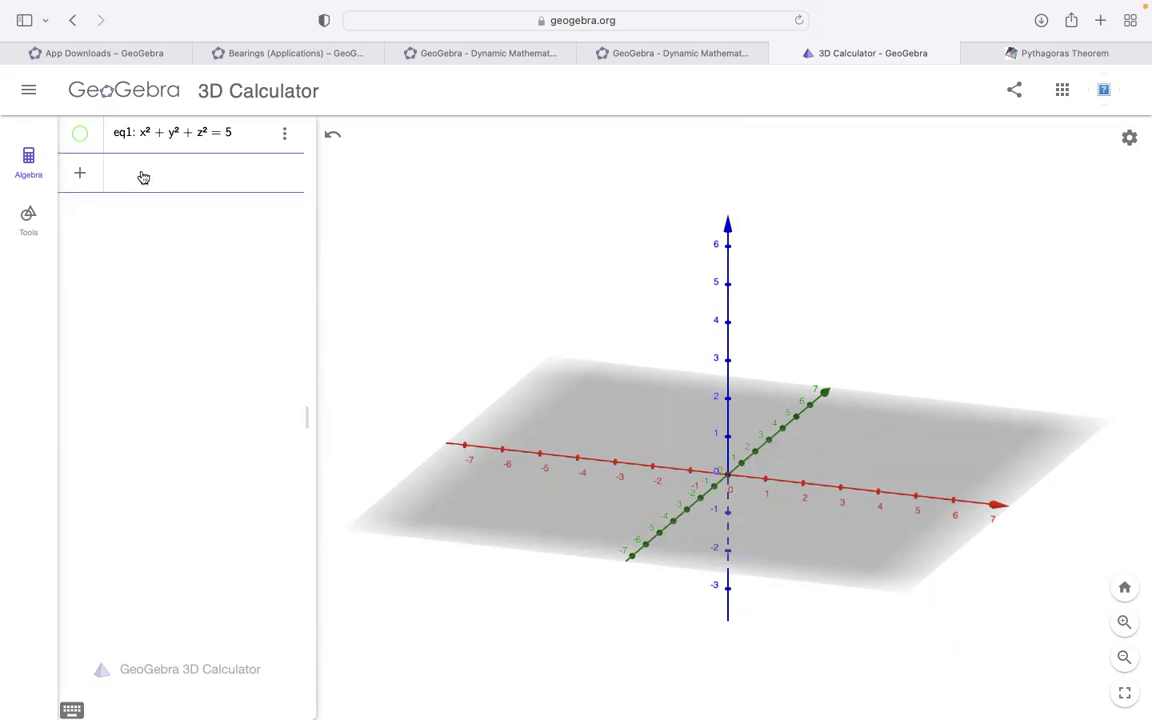
{"action": "type", "text": "x"}
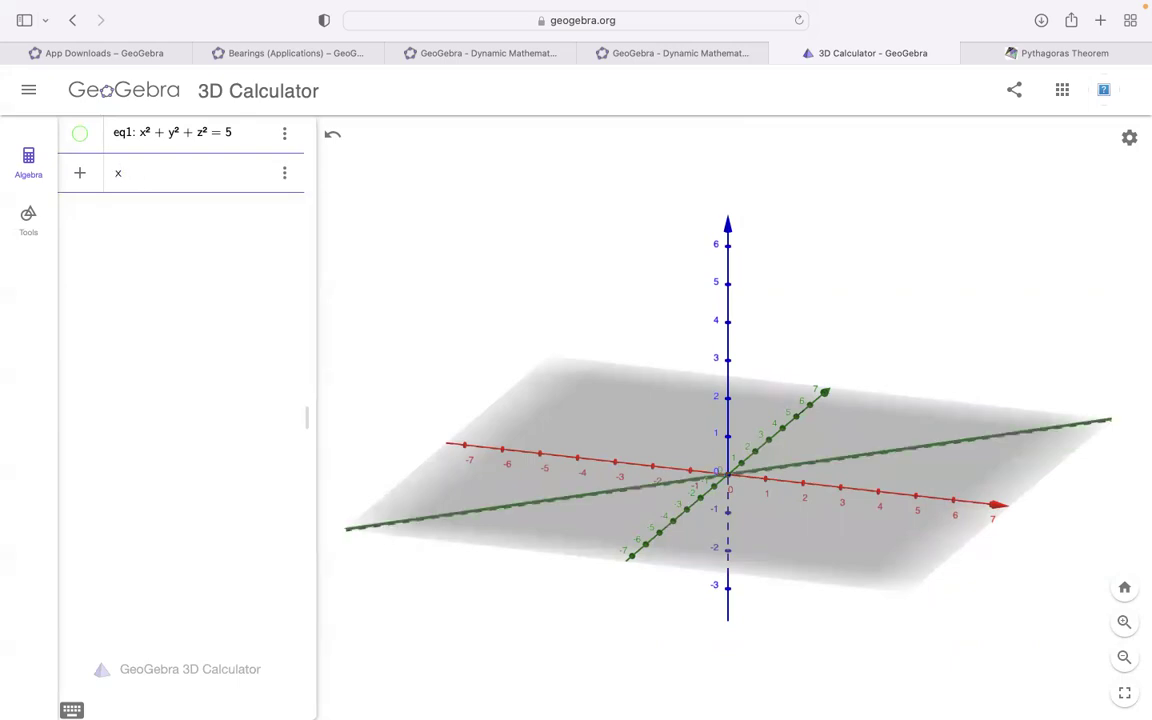
{"action": "key", "text": "BackSpace"}
{"action": "type", "text": "(x-"}
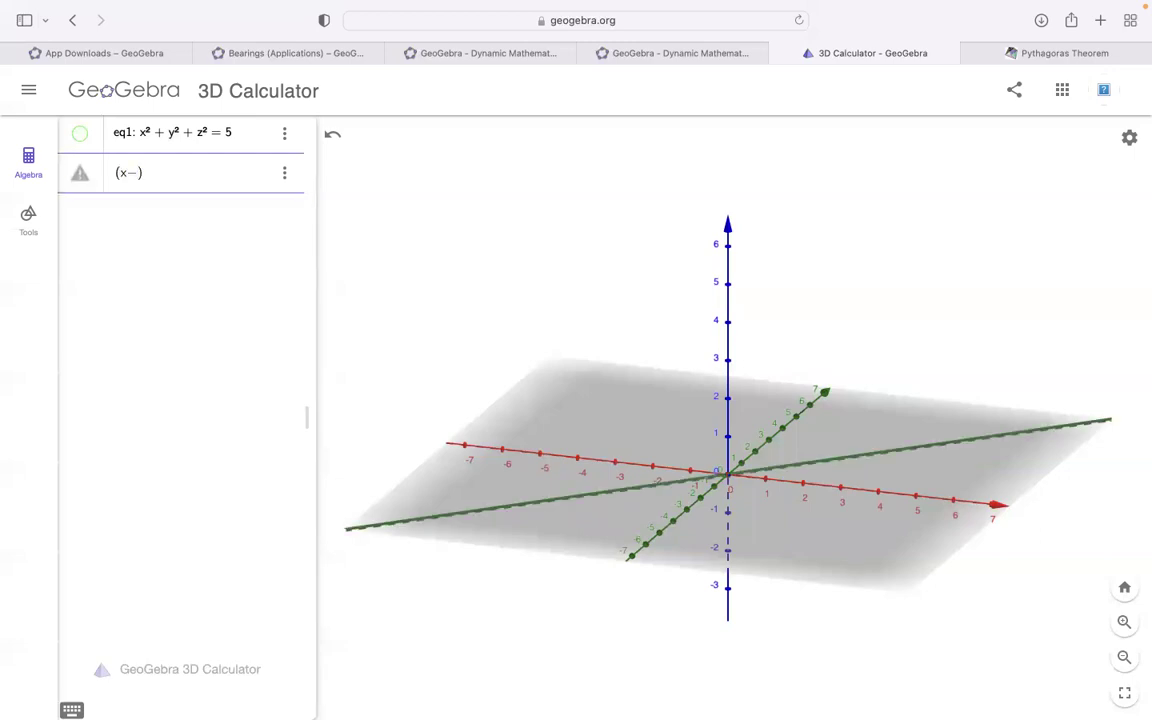
{"action": "key", "text": "BackSpace"}
{"action": "key", "text": "Right"}
{"action": "type", "text": "^2"}
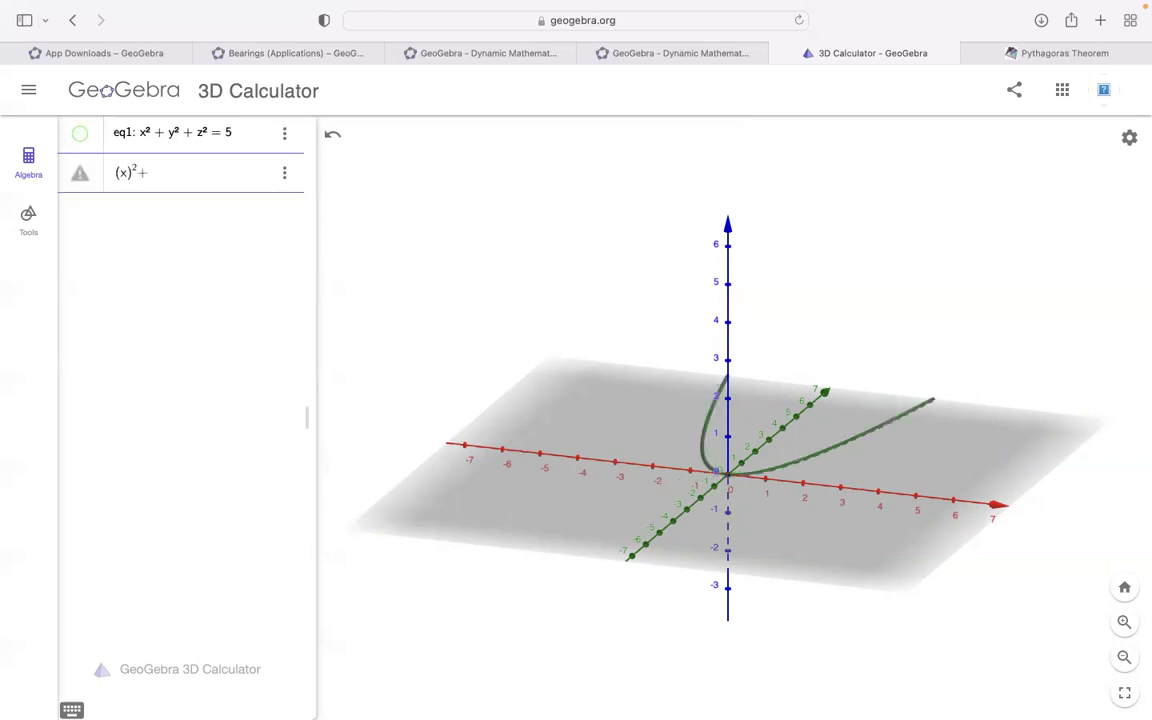
{"action": "type", "text": "+y^2"}
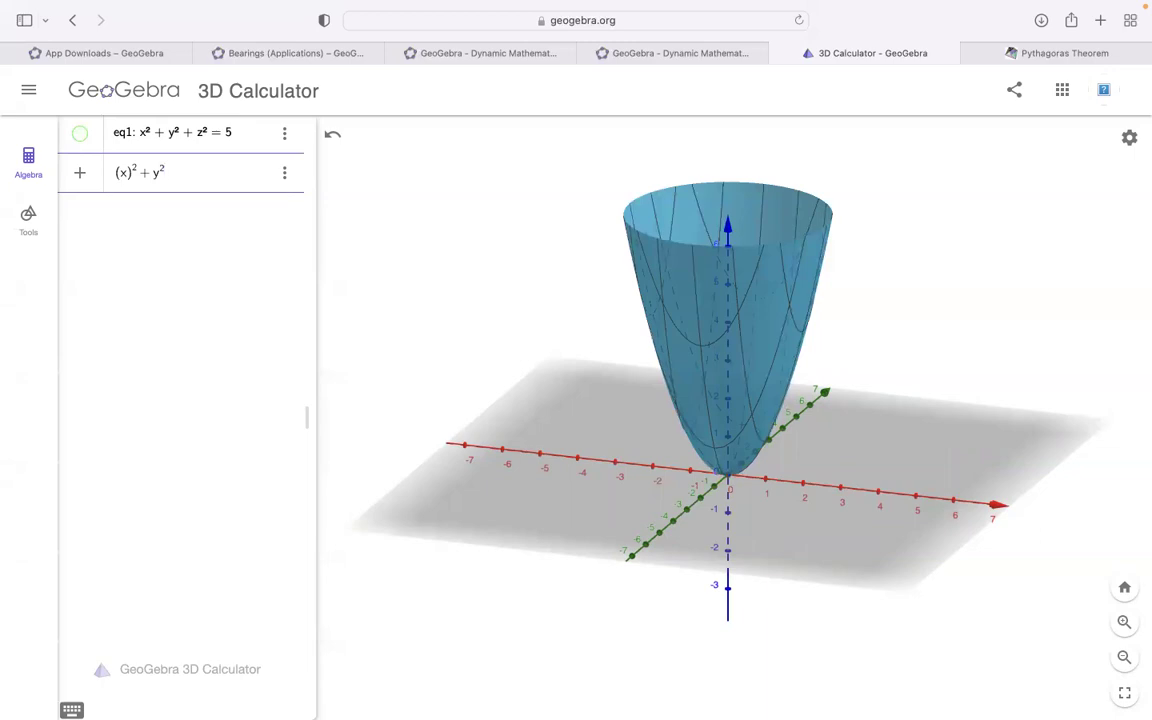
{"action": "type", "text": "=2"}
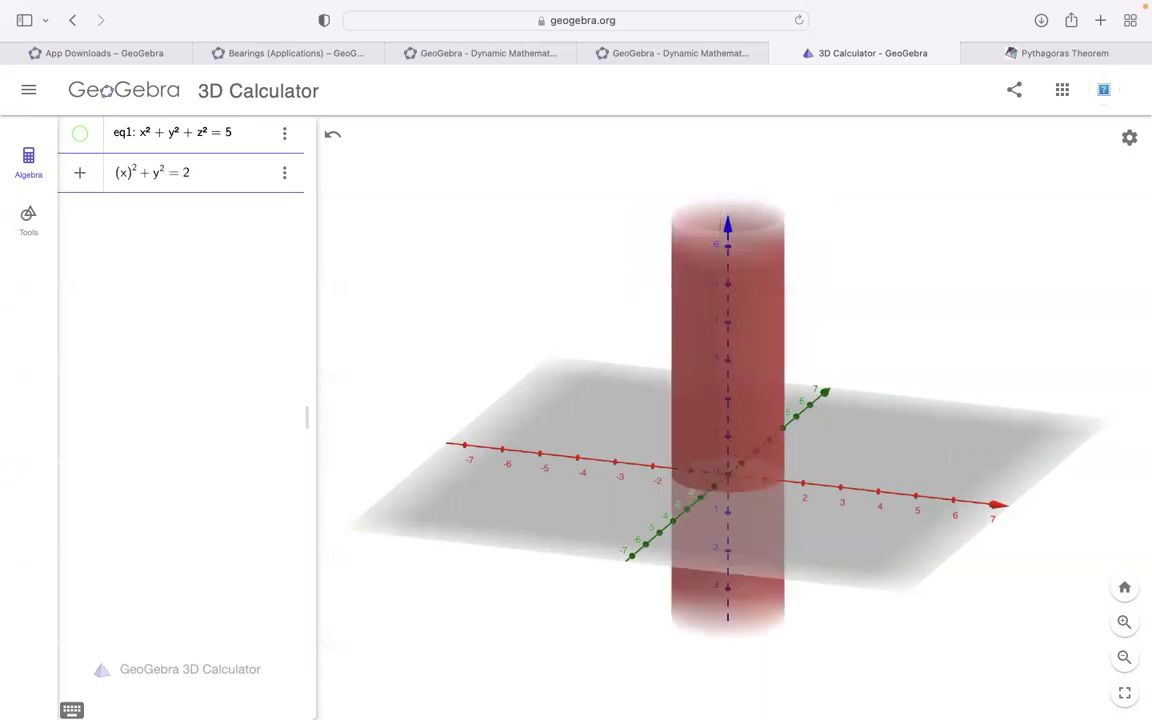
Step: Clear the uncommitted cylinder equation from the algebra row
{"action": "key", "text": "BackSpace"}
{"action": "key", "text": "BackSpace"}
{"action": "key", "text": "BackSpace"}
{"action": "key", "text": "BackSpace"}
{"action": "key", "text": "BackSpace"}
{"action": "key", "text": "BackSpace"}
{"action": "key", "text": "BackSpace"}
{"action": "key", "text": "BackSpace"}
{"action": "key", "text": "BackSpace"}
{"action": "key", "text": "BackSpace"}
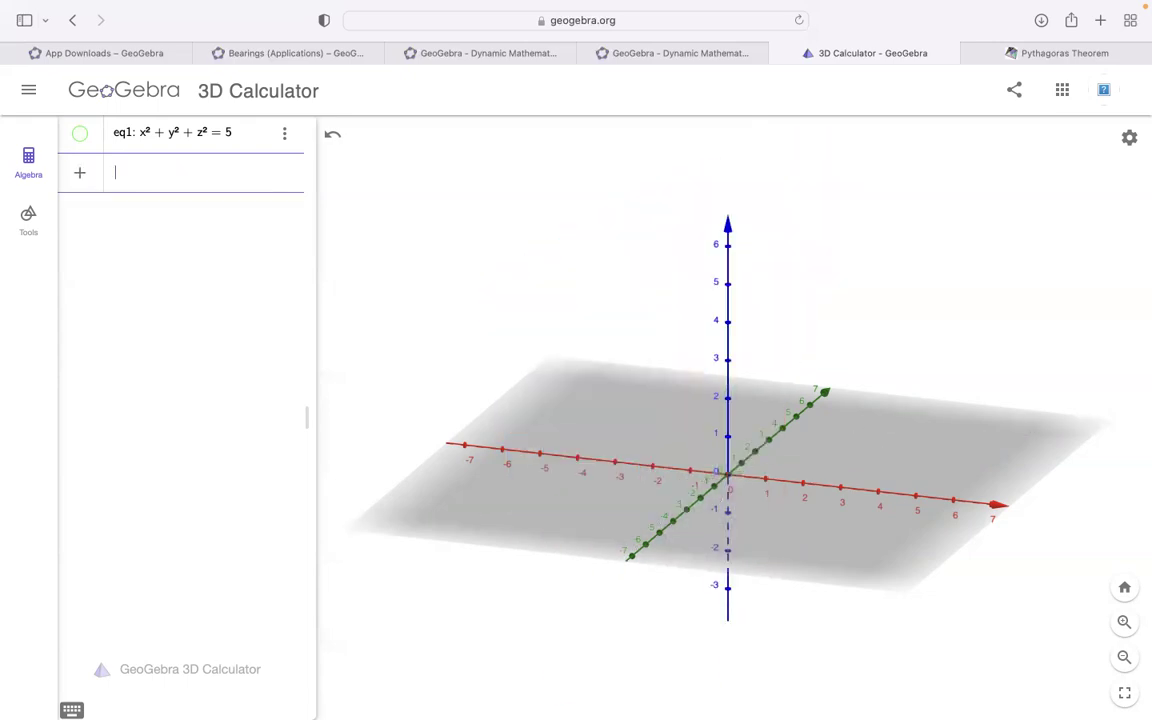
Step: Look through the full list of 3D construction tools, including points, lines and polygons, solids, planes, circles and curves
{"action": "left_click", "coordinate": [29, 222]}
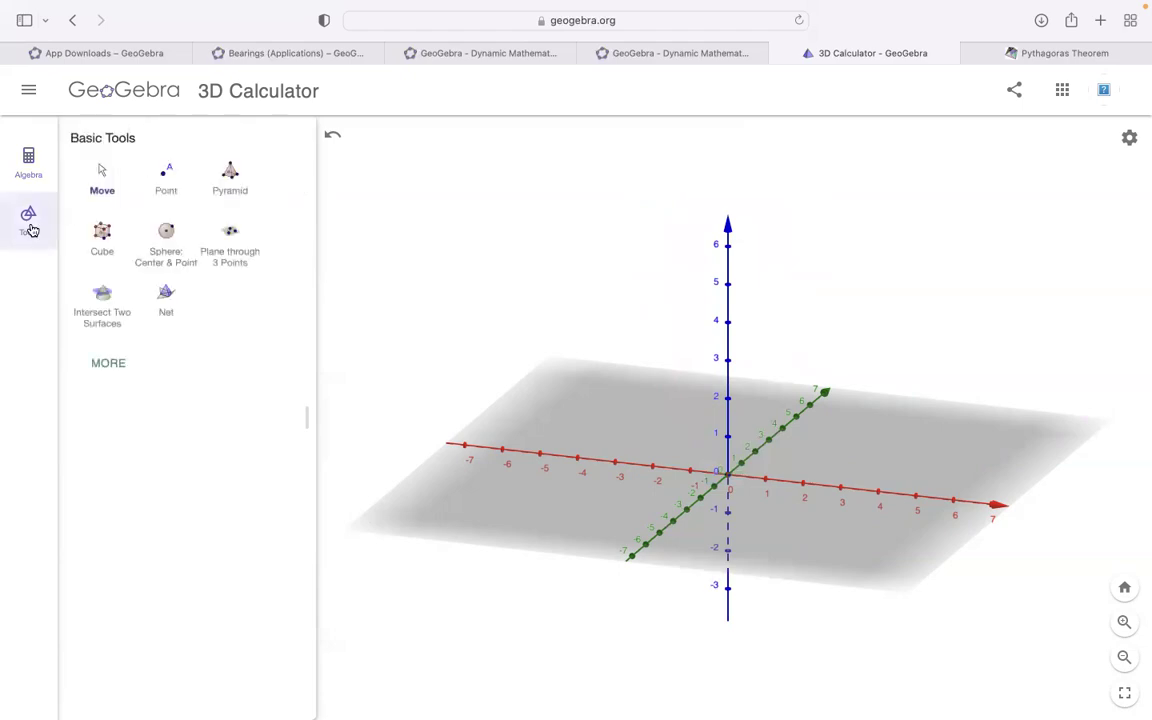
{"action": "left_click", "coordinate": [108, 365]}
{"action": "scroll", "coordinate": [189, 577], "scroll_direction": "down", "scroll_amount": 5}
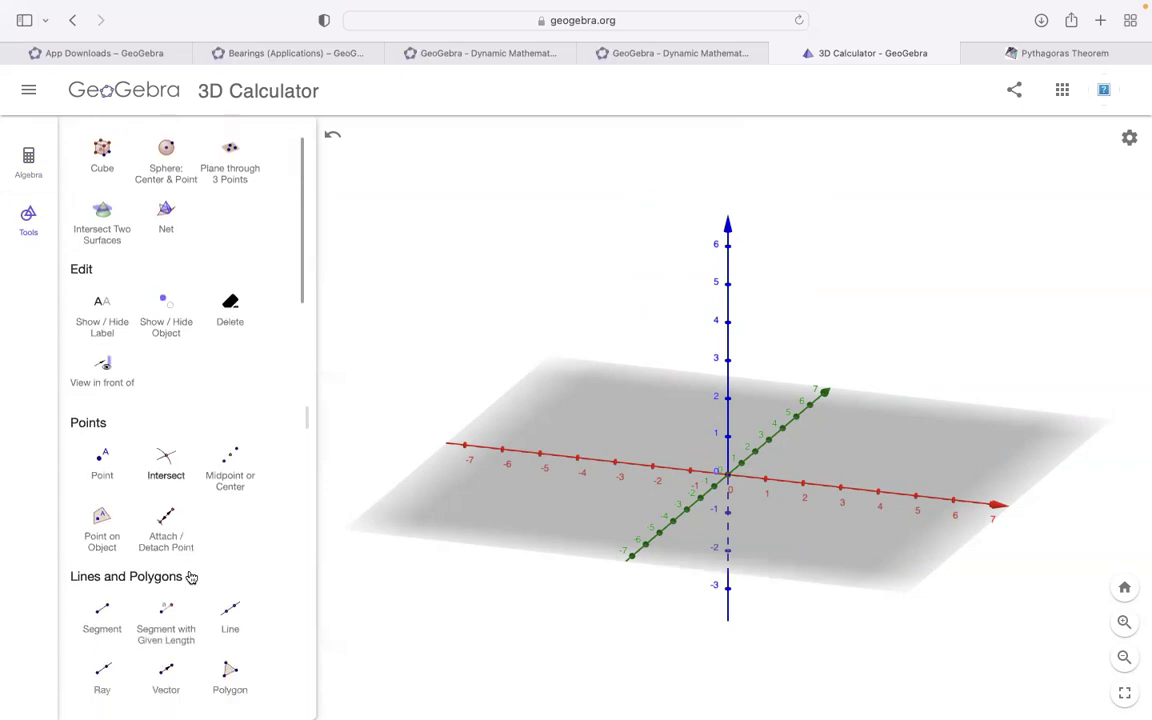
{"action": "scroll", "coordinate": [189, 577], "scroll_direction": "down", "scroll_amount": 8}
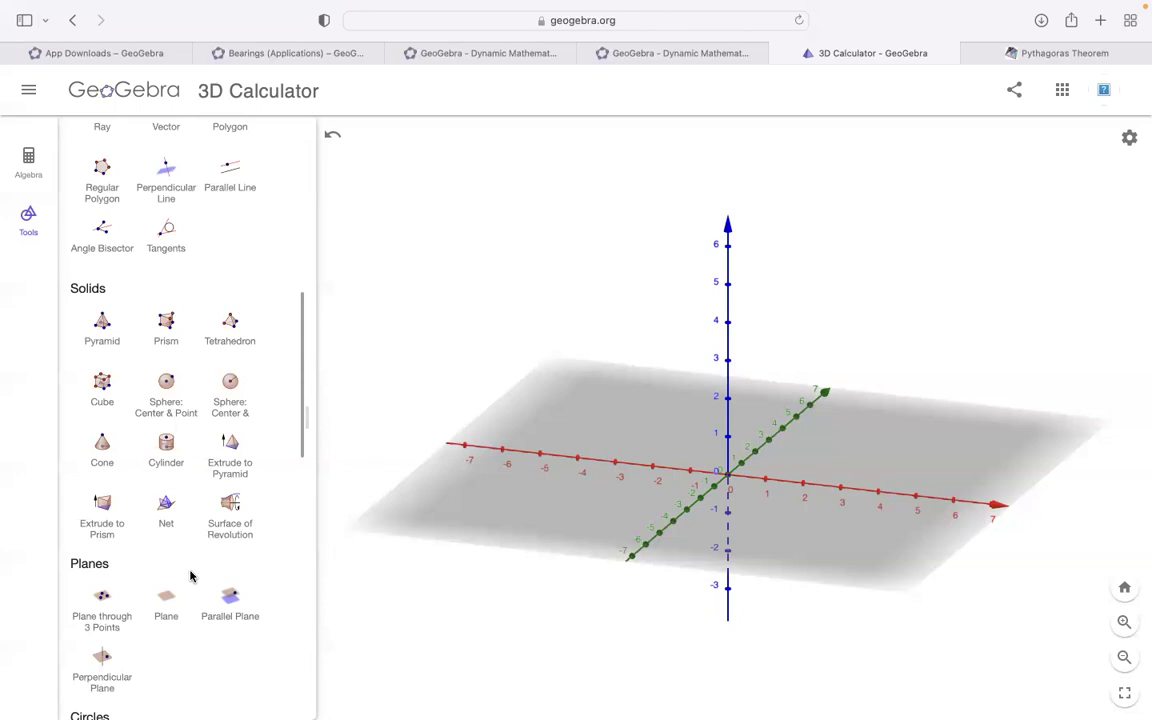
{"action": "scroll", "coordinate": [190, 576], "scroll_direction": "down", "scroll_amount": 6}
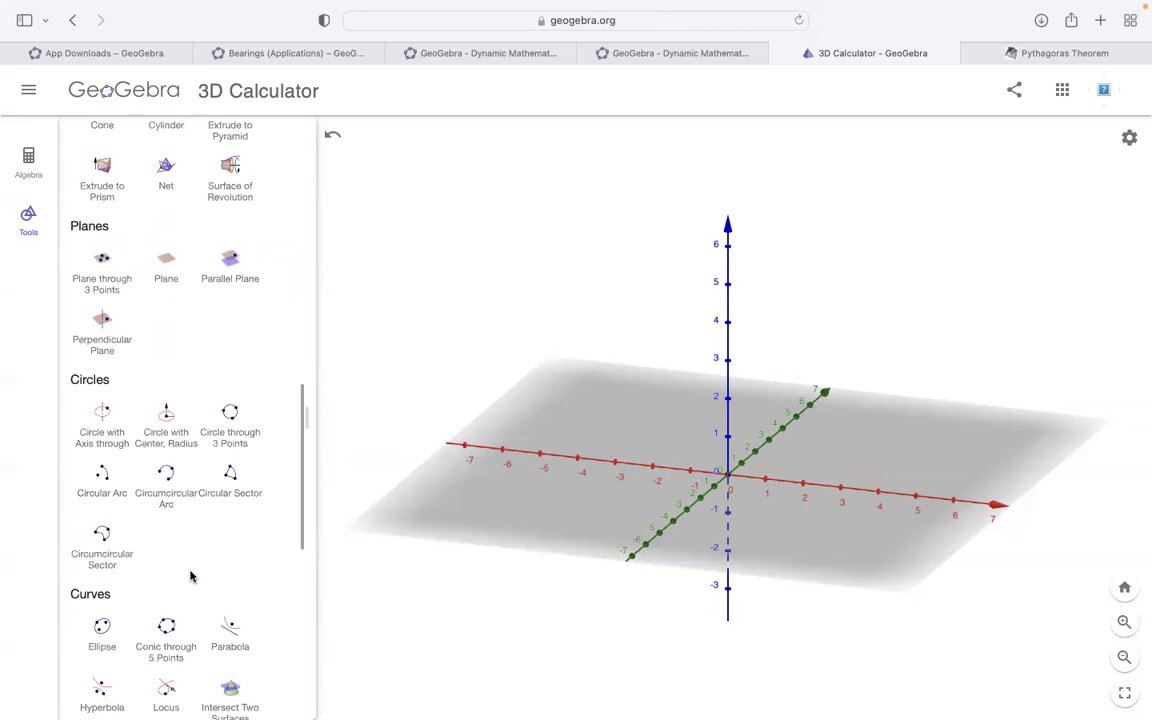
Step: Enter a circle by point, radius and direction as Circle((2,0), 3, zAxis)
{"action": "left_click", "coordinate": [29, 157]}
{"action": "left_click", "coordinate": [140, 180]}
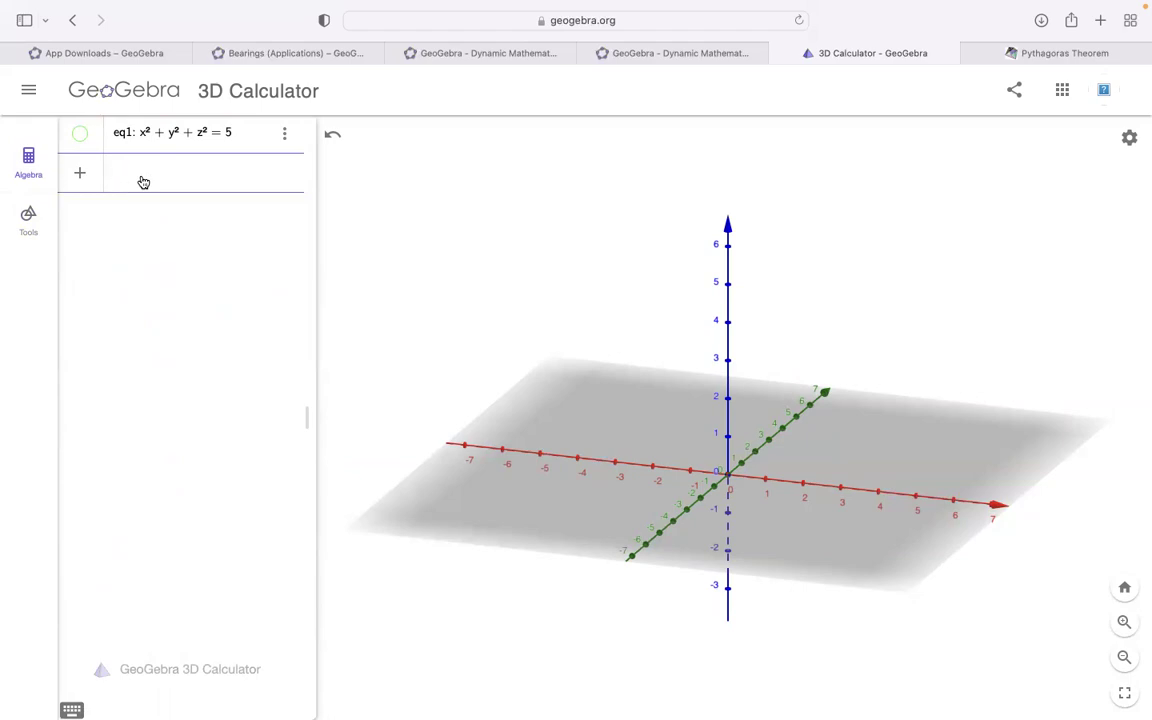
{"action": "type", "text": "cir"}
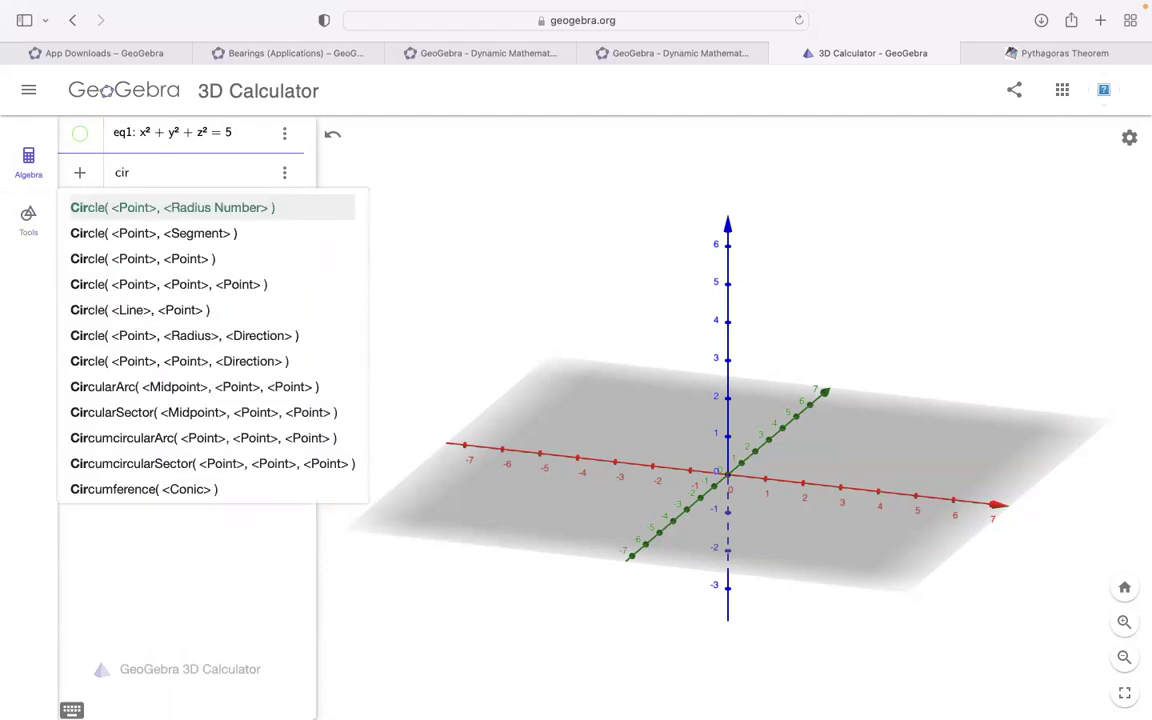
{"action": "type", "text": "cl"}
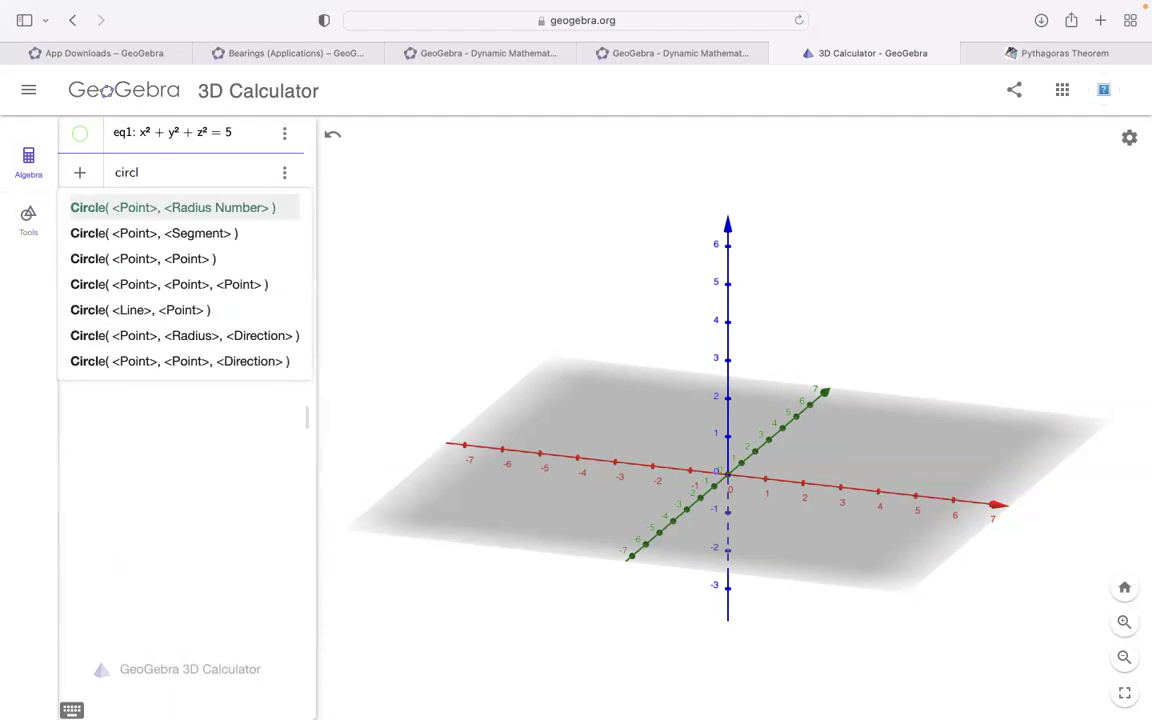
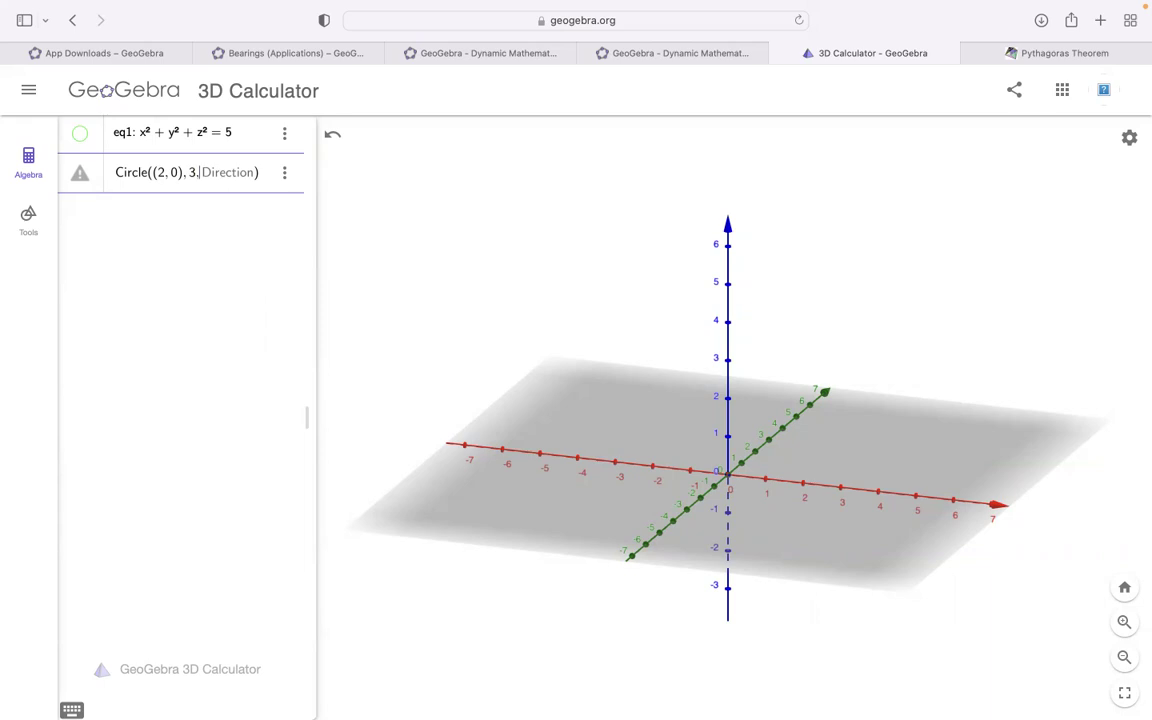
{"action": "type", "text": "Axis"}
{"action": "key", "text": "Return"}
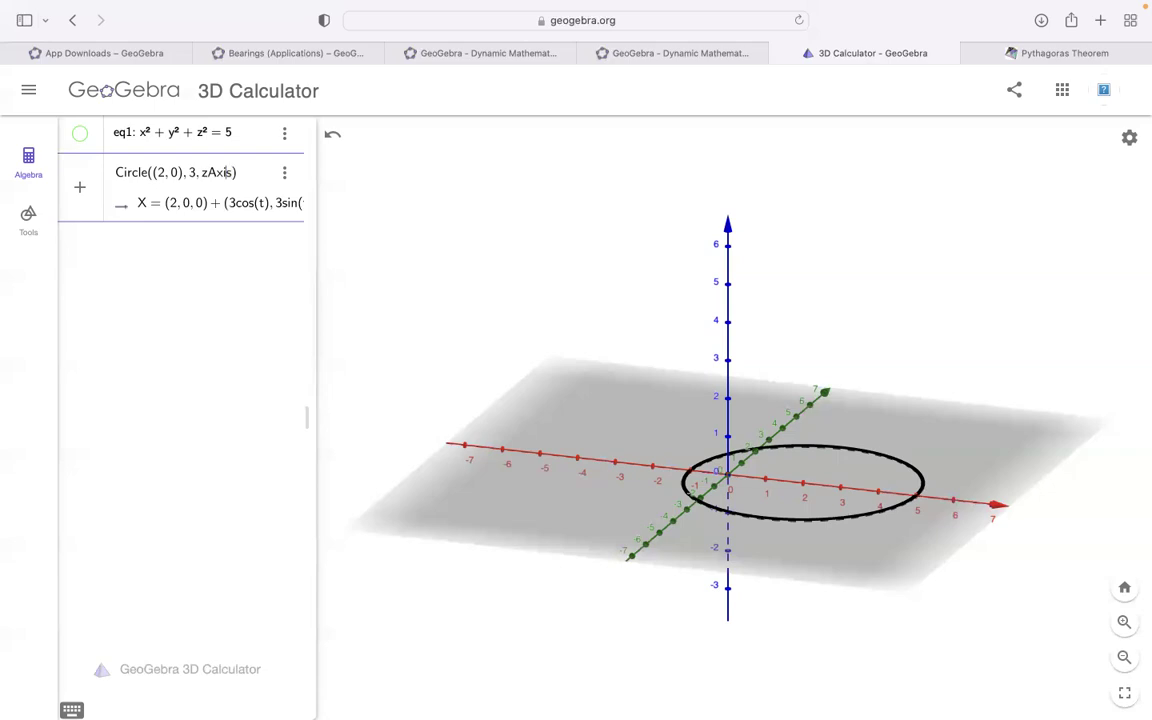
Step: Try xAxis as the circle's direction, and settle on yAxis
{"action": "key", "text": "BackSpace"}
{"action": "type", "text": "x"}
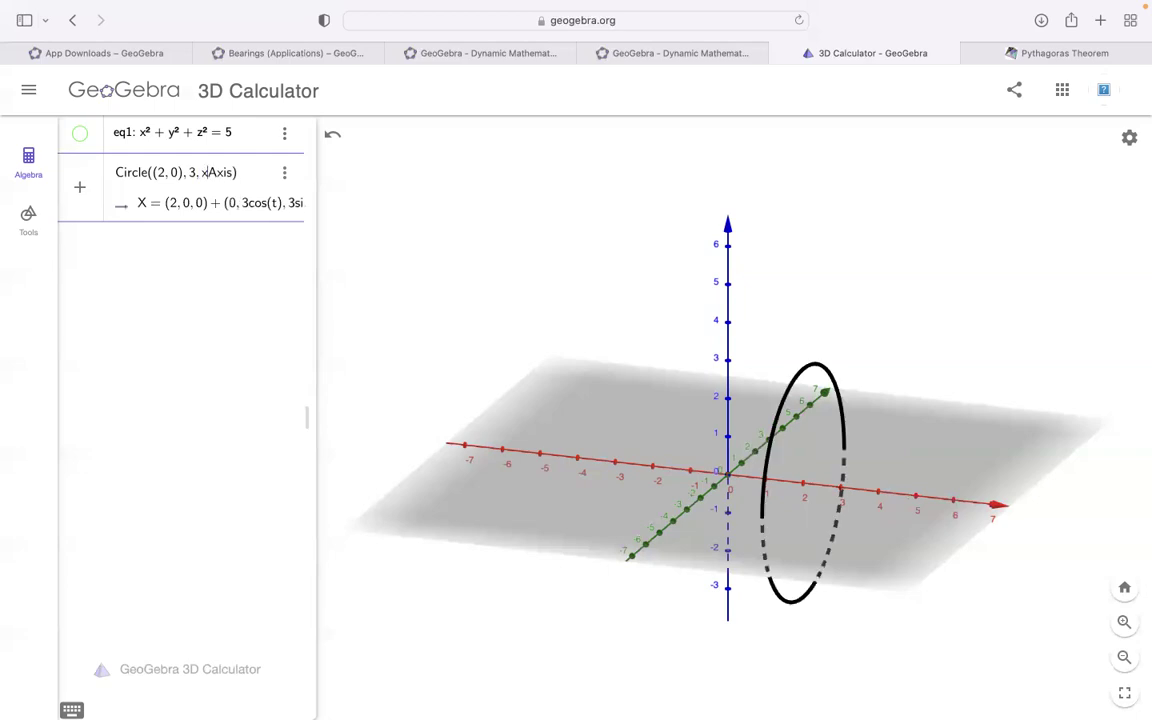
{"action": "key", "text": "BackSpace"}
{"action": "type", "text": "y"}
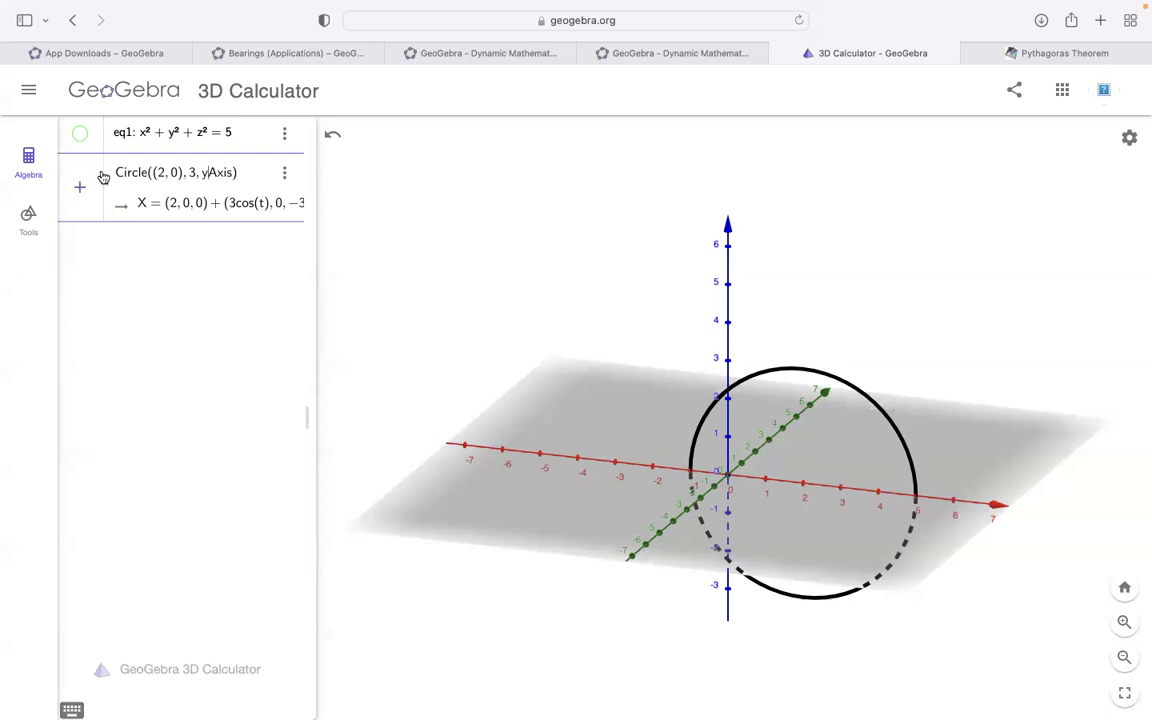
Step: Set the circle's center to (0,0) and its radius to sqrt(5), and create the circle
{"action": "left_click", "coordinate": [162, 176]}
{"action": "key", "text": "BackSpace"}
{"action": "type", "text": "0"}
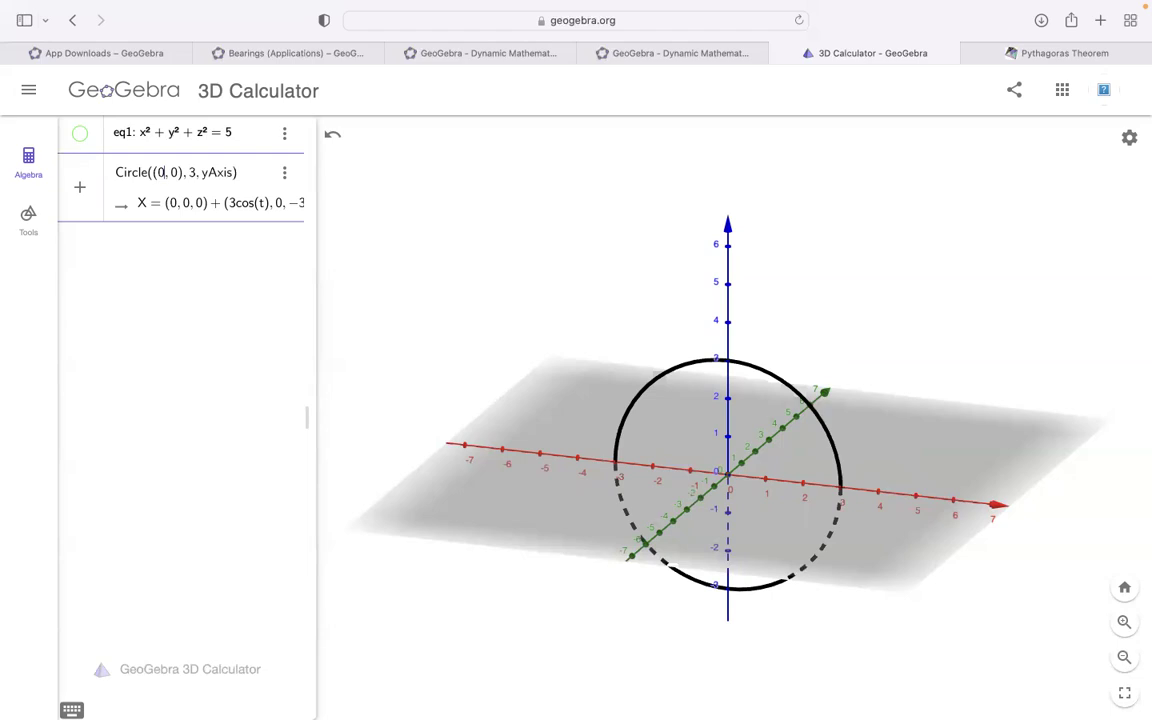
{"action": "key", "text": "BackSpace"}
{"action": "type", "text": "sqrt("}
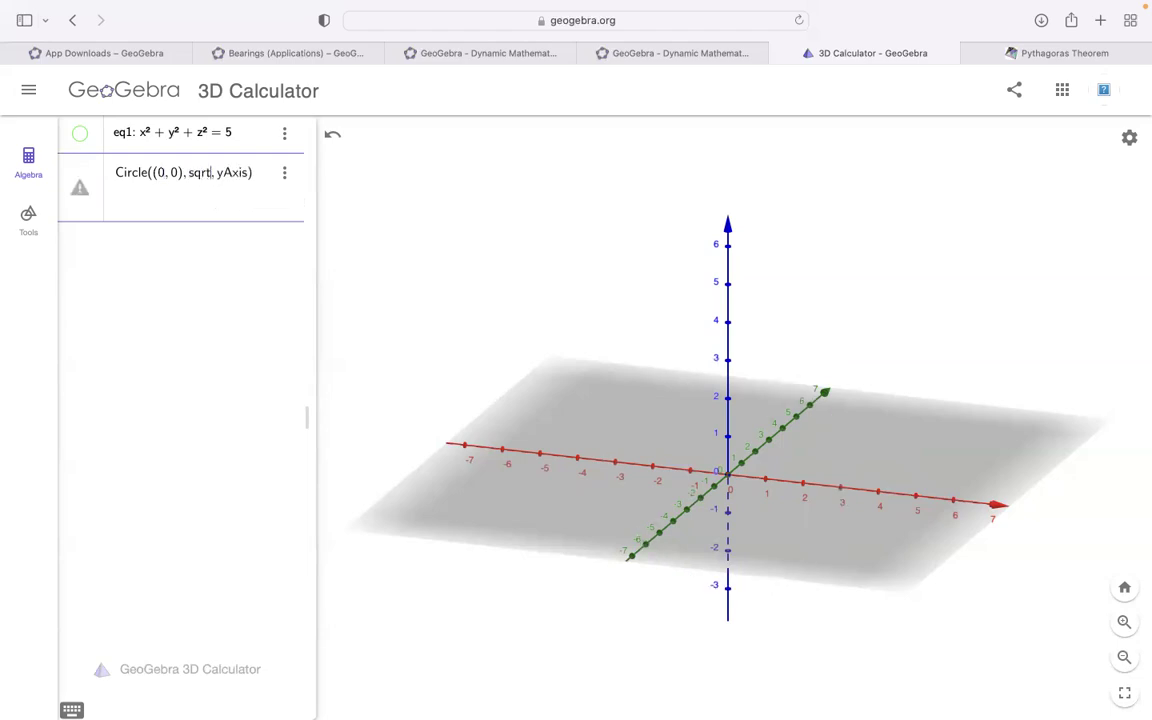
{"action": "type", "text": "5"}
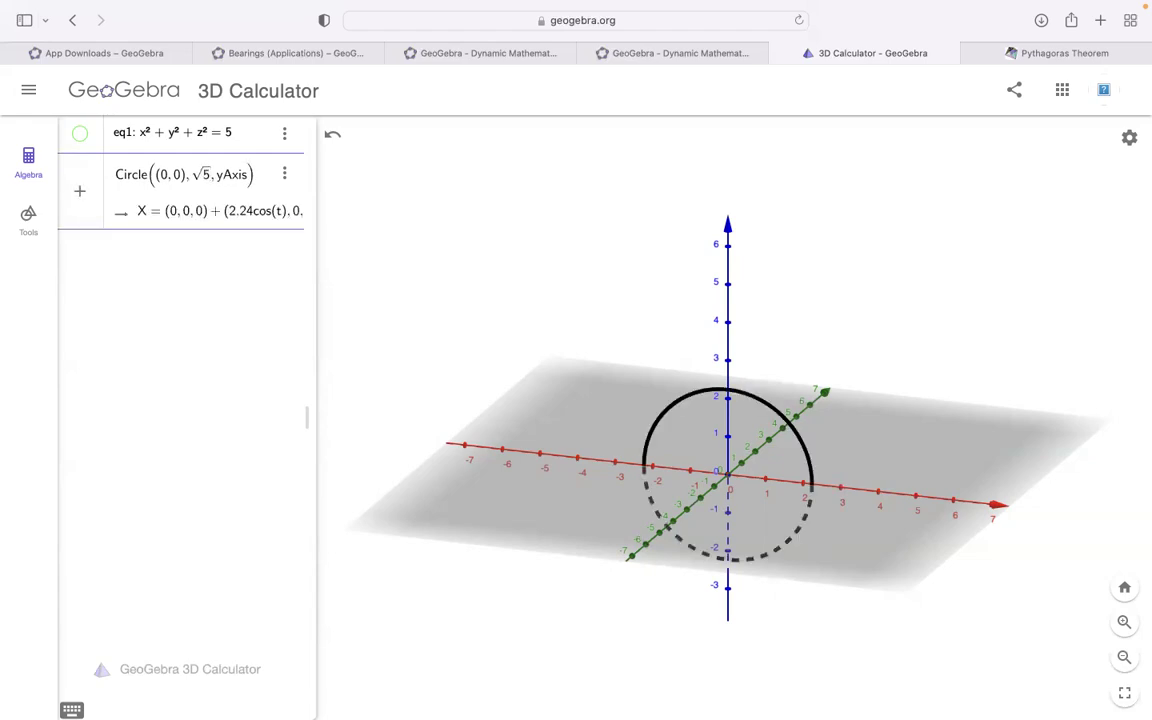
{"action": "key", "text": "Return"}
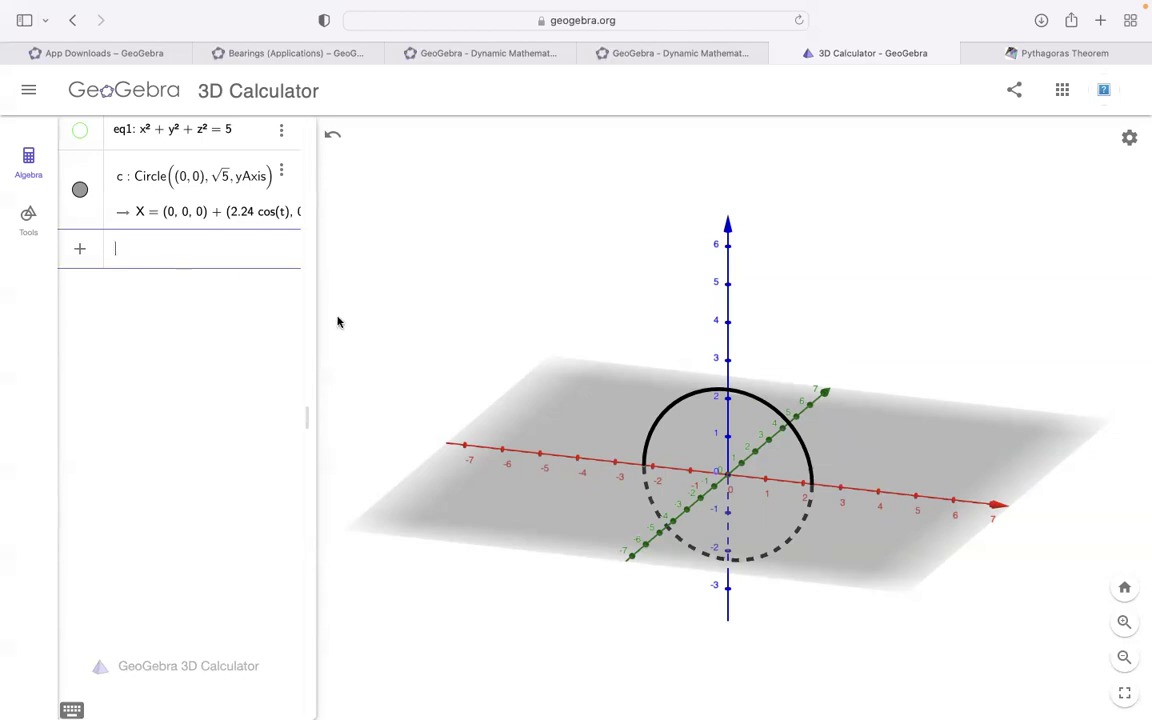
Step: Show the hidden sphere again together with the circle
{"action": "left_click", "coordinate": [81, 131]}
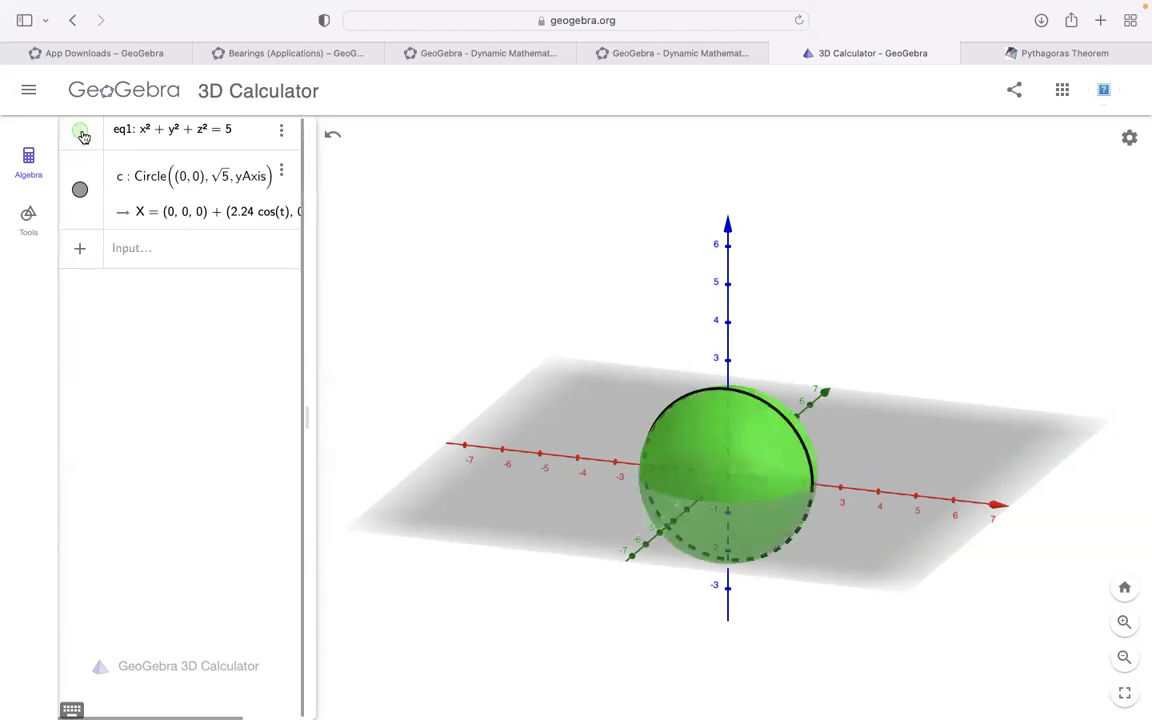
{"action": "mouse_move", "coordinate": [877, 532]}
{"action": "left_mouse_down"}
{"action": "mouse_move", "coordinate": [870, 488]}
{"action": "mouse_move", "coordinate": [838, 483]}
{"action": "mouse_move", "coordinate": [805, 506]}
{"action": "mouse_move", "coordinate": [828, 512]}
{"action": "mouse_move", "coordinate": [827, 545]}
{"action": "mouse_move", "coordinate": [897, 535]}
{"action": "mouse_move", "coordinate": [897, 561]}
{"action": "mouse_move", "coordinate": [865, 538]}
{"action": "mouse_move", "coordinate": [926, 535]}
{"action": "mouse_move", "coordinate": [854, 540]}
{"action": "mouse_move", "coordinate": [882, 548]}
{"action": "left_mouse_up"}
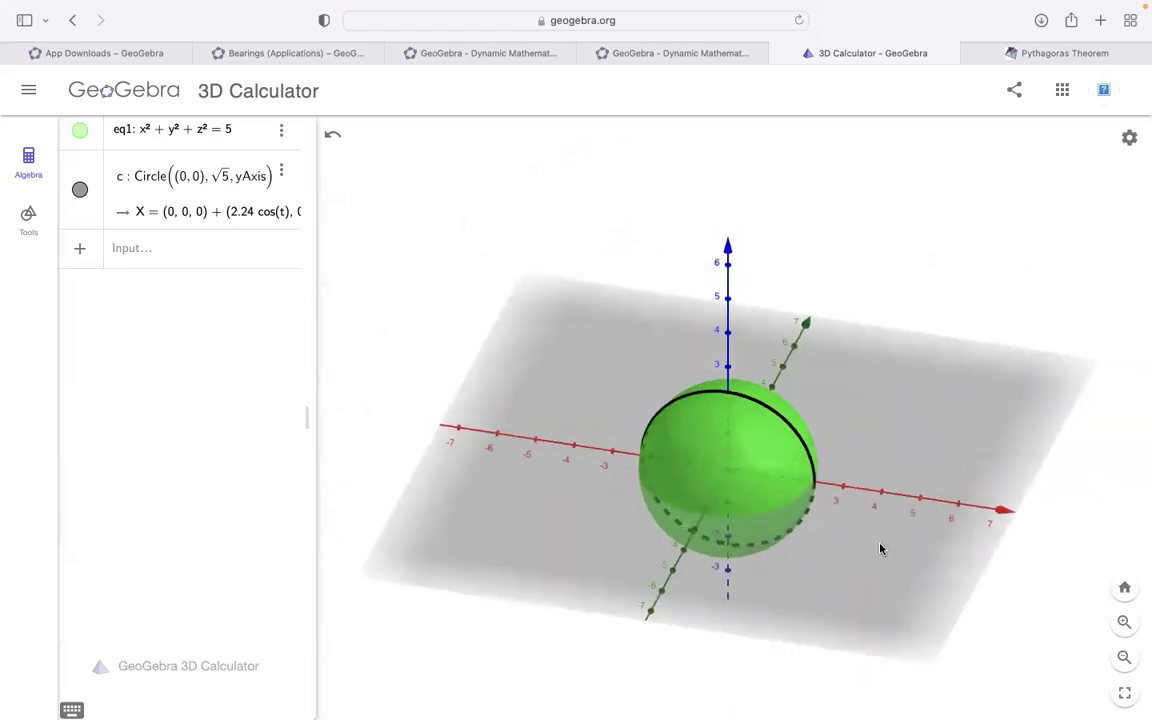
Step: Enter a second Circle command by point, radius and direction, with its center at (0,0)
{"action": "left_click", "coordinate": [145, 258]}
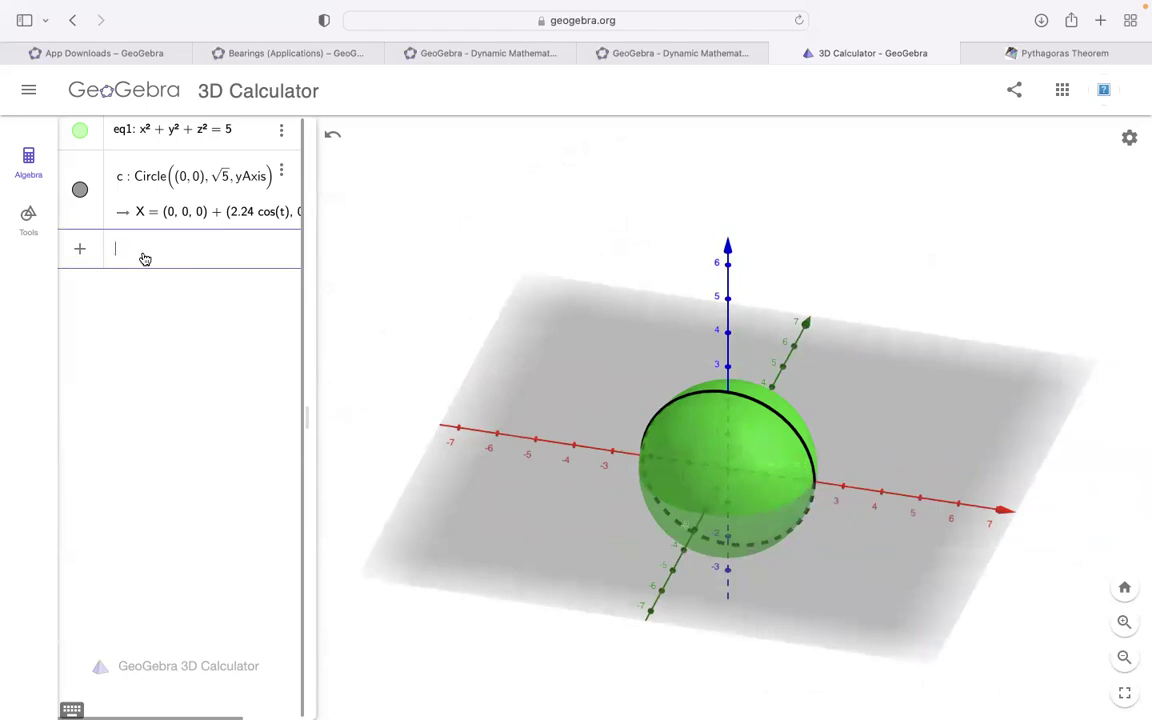
{"action": "type", "text": "circ"}
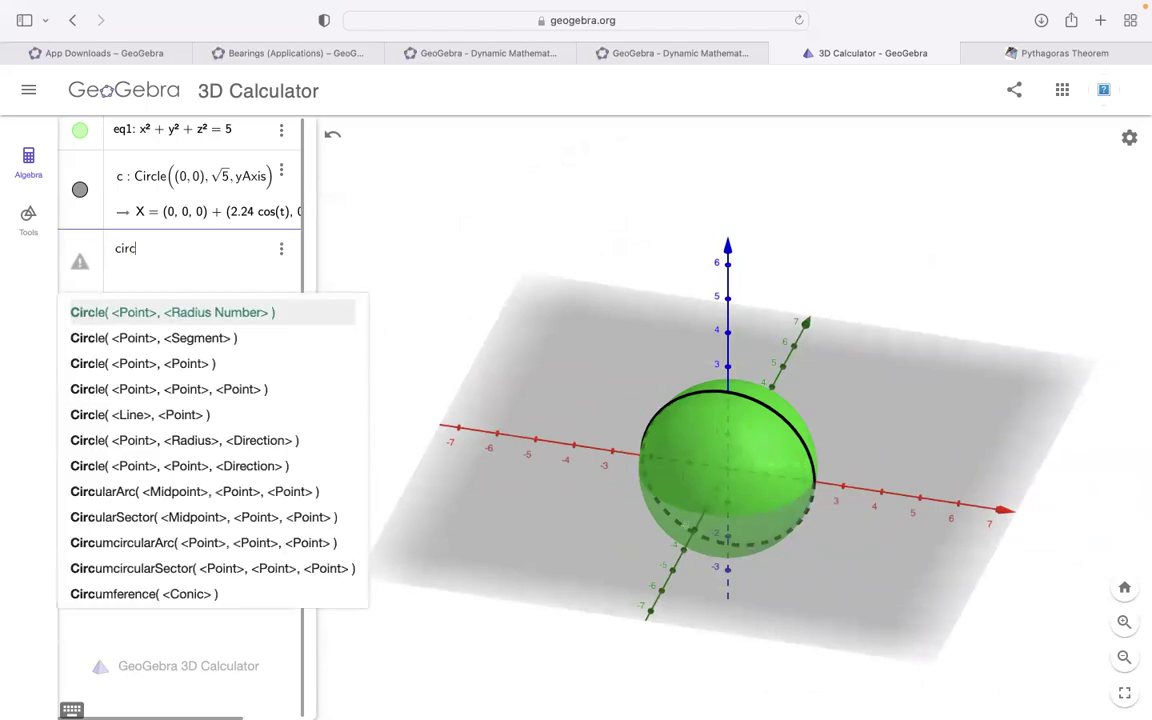
{"action": "key", "text": "Down"}
{"action": "key", "text": "Down"}
{"action": "key", "text": "Down"}
{"action": "key", "text": "Down"}
{"action": "key", "text": "Down"}
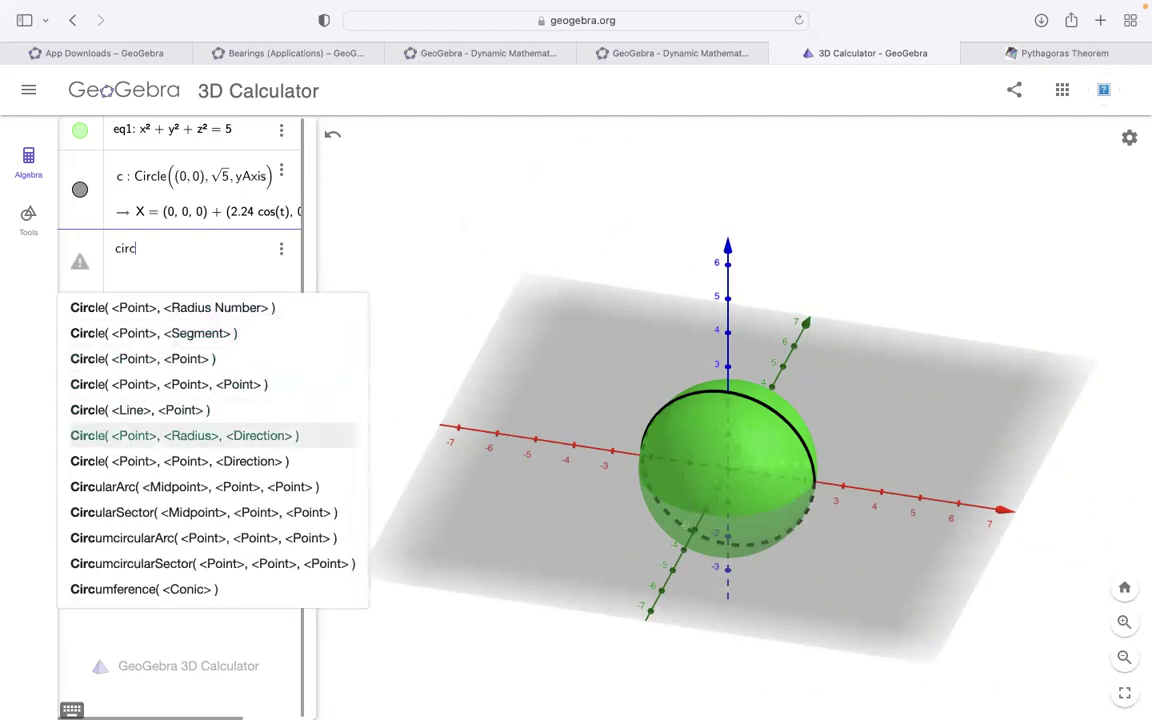
{"action": "key", "text": "Return"}
{"action": "type", "text": "(0"}
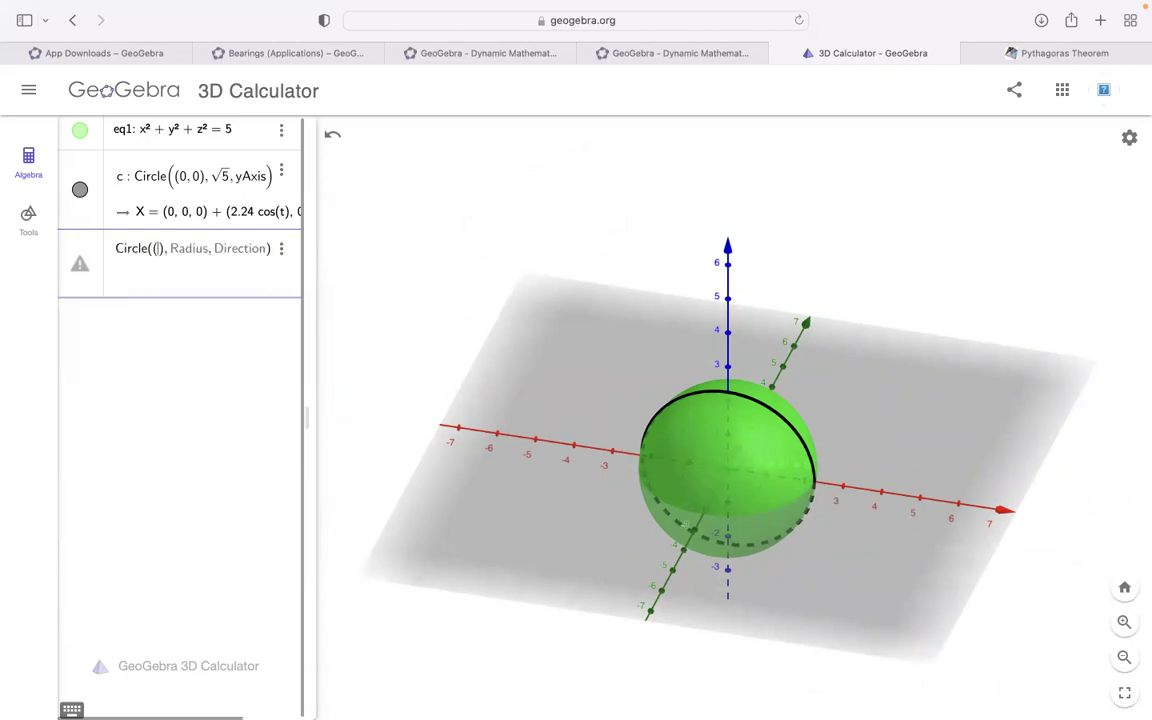
{"action": "type", "text": ", 0"}
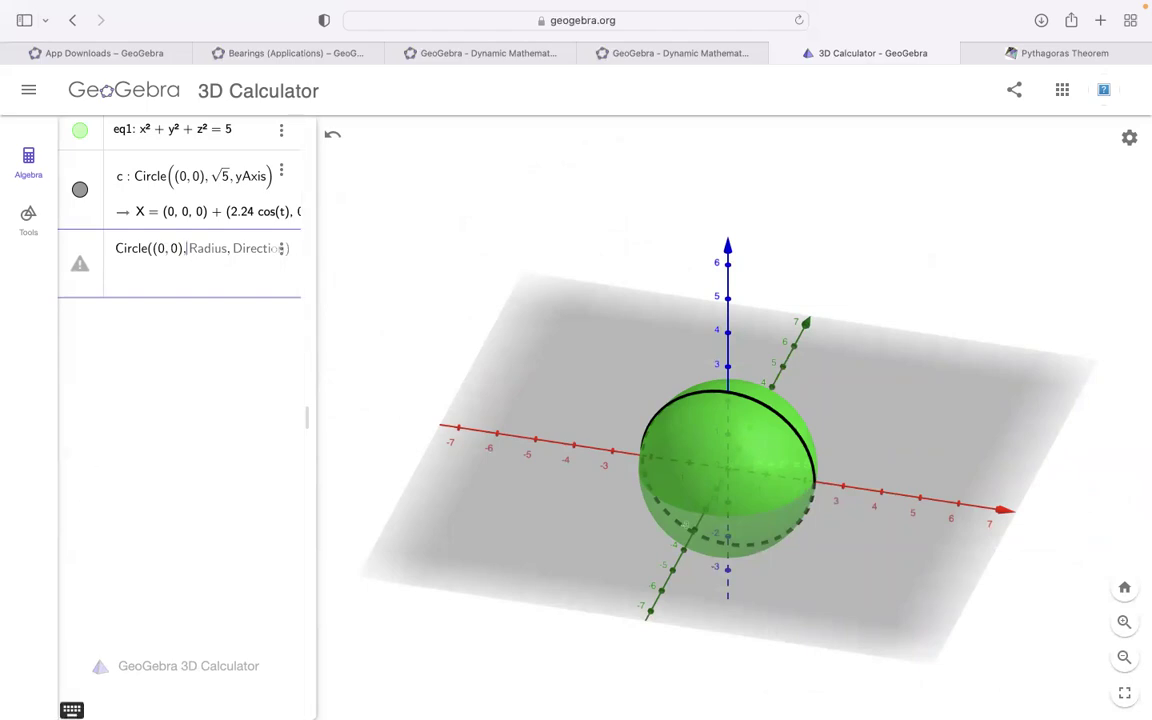
Step: Set the new circle's radius to sqrt(5) and its direction to xAxis, and create it on the sphere
{"action": "left_click", "coordinate": [71, 710]}
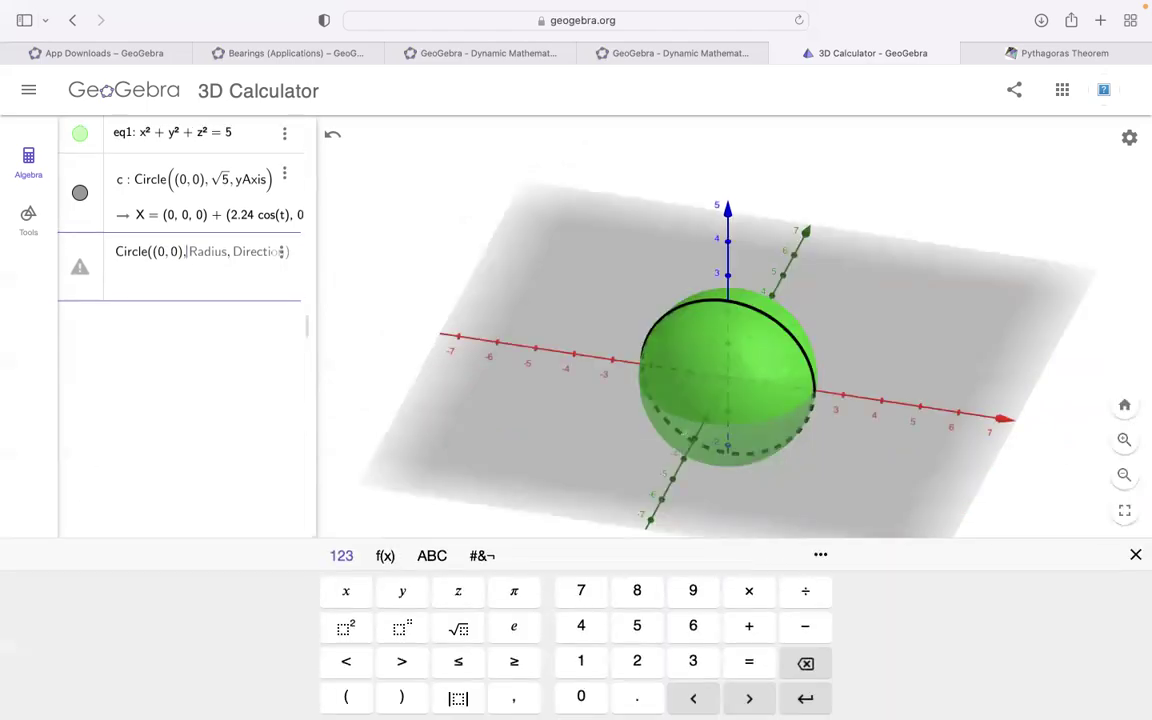
{"action": "left_click", "coordinate": [458, 628]}
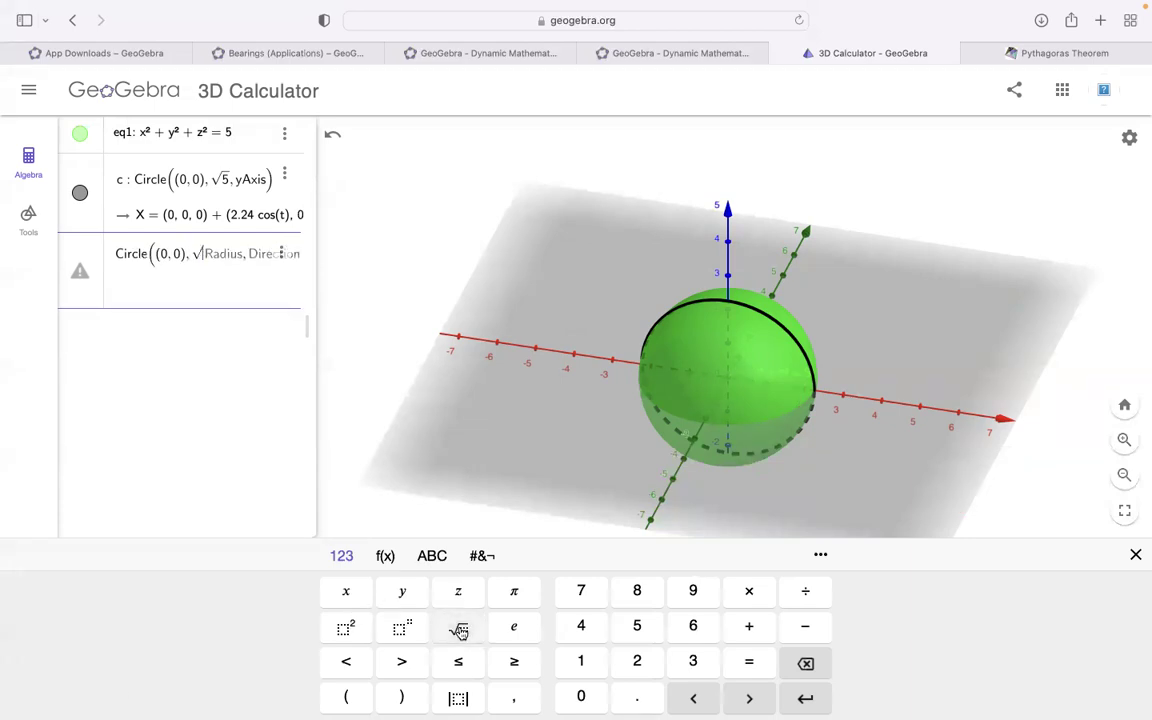
{"action": "type", "text": "5,"}
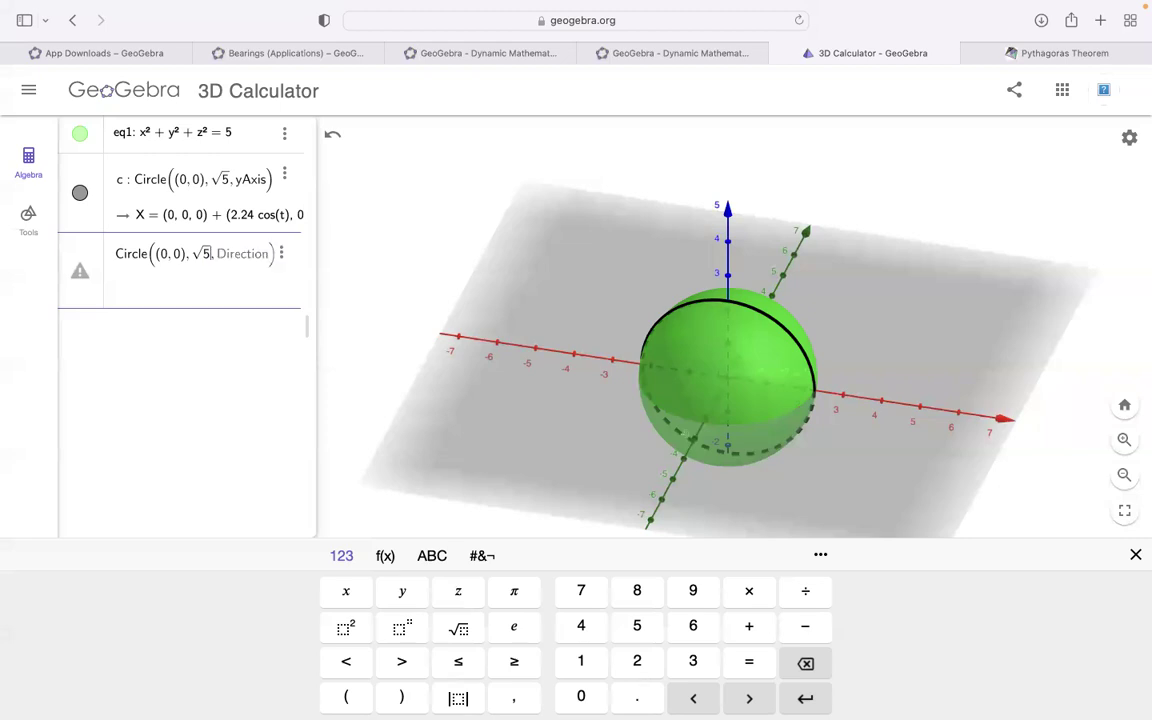
{"action": "key", "text": "BackSpace"}
{"action": "type", "text": "5"}
{"action": "left_click", "coordinate": [216, 253]}
{"action": "type", "text": "xAxis"}
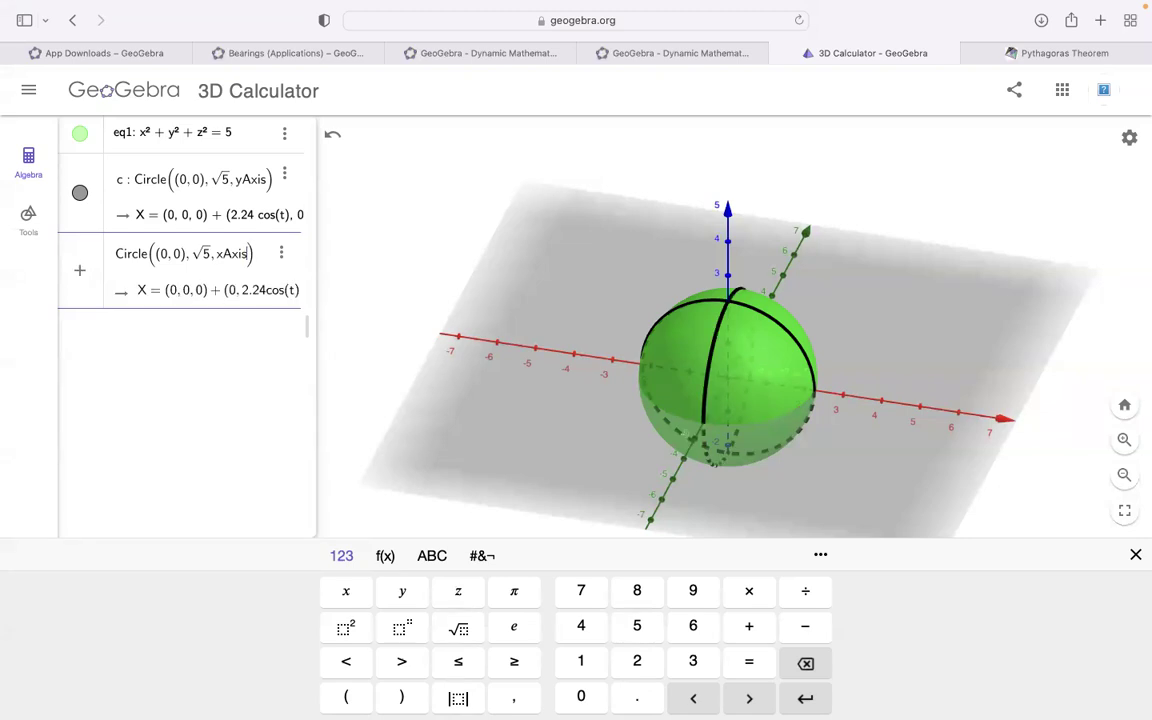
{"action": "key", "text": "Return"}
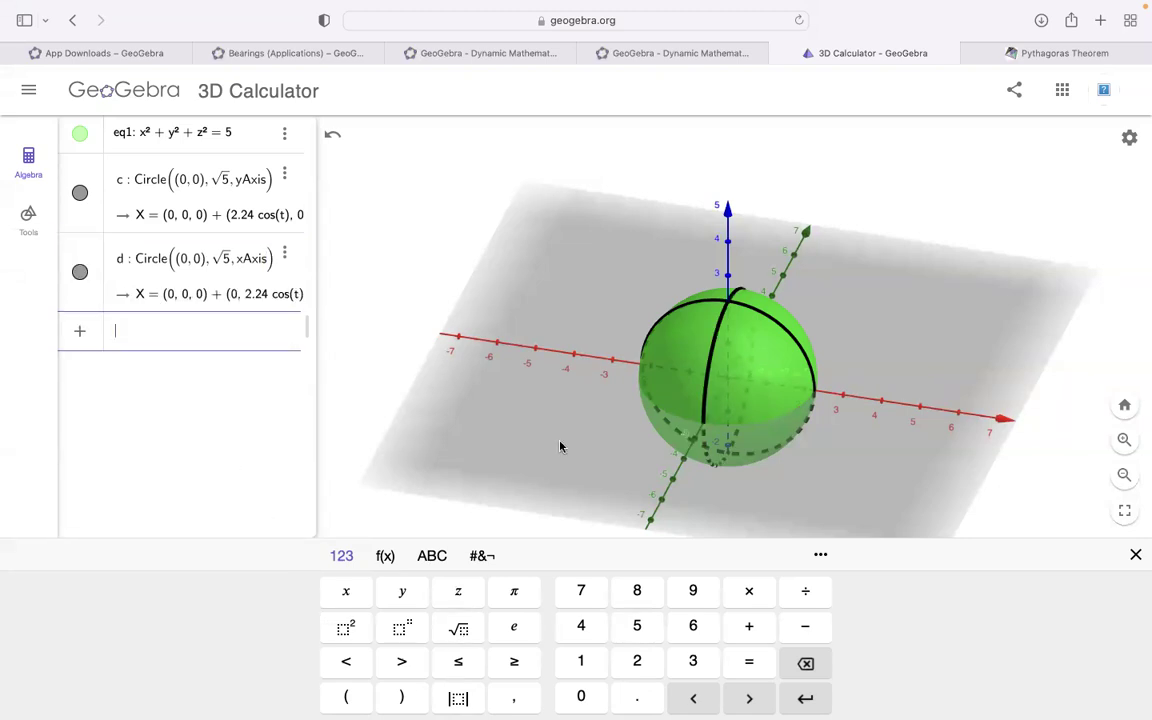
{"action": "left_click", "coordinate": [1137, 557]}
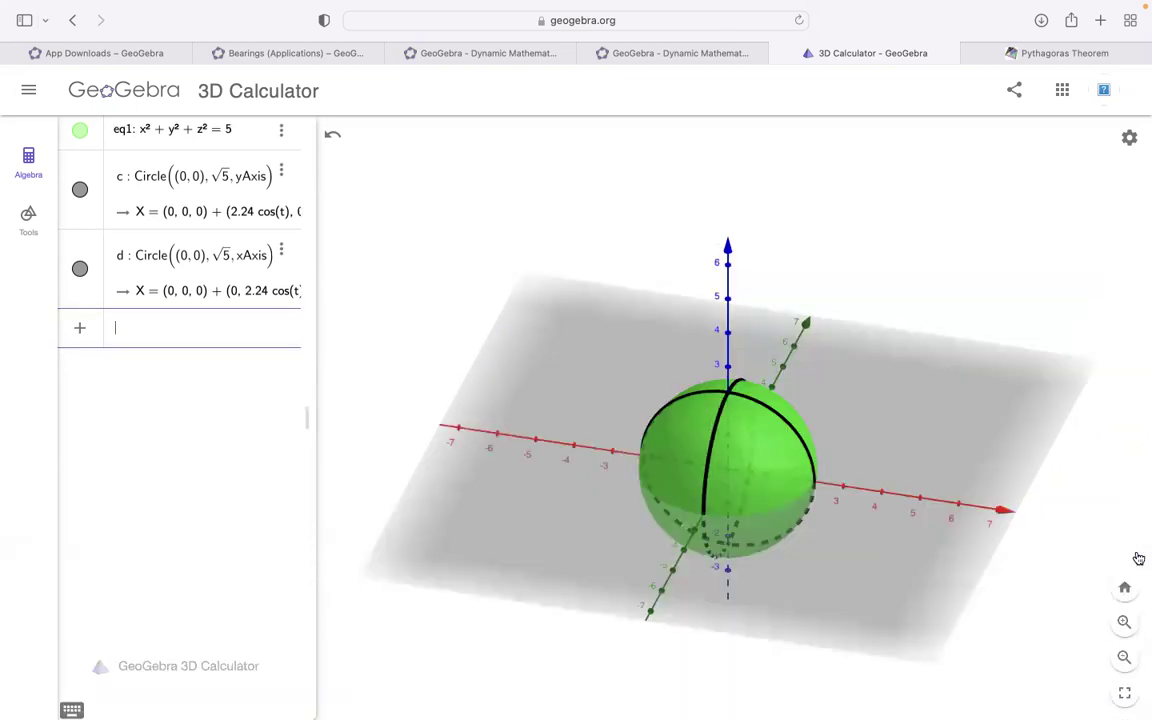
{"action": "mouse_move", "coordinate": [535, 522]}
{"action": "left_mouse_down"}
{"action": "mouse_move", "coordinate": [562, 555]}
{"action": "mouse_move", "coordinate": [463, 438]}
{"action": "mouse_move", "coordinate": [470, 537]}
{"action": "mouse_move", "coordinate": [455, 535]}
{"action": "mouse_move", "coordinate": [440, 502]}
{"action": "mouse_move", "coordinate": [424, 507]}
{"action": "mouse_move", "coordinate": [427, 465]}
{"action": "mouse_move", "coordinate": [517, 494]}
{"action": "mouse_move", "coordinate": [500, 480]}
{"action": "mouse_move", "coordinate": [525, 525]}
{"action": "mouse_move", "coordinate": [600, 500]}
{"action": "mouse_move", "coordinate": [660, 513]}
{"action": "mouse_move", "coordinate": [530, 509]}
{"action": "mouse_move", "coordinate": [478, 540]}
{"action": "mouse_move", "coordinate": [535, 512]}
{"action": "mouse_move", "coordinate": [514, 509]}
{"action": "mouse_move", "coordinate": [531, 512]}
{"action": "left_mouse_up"}
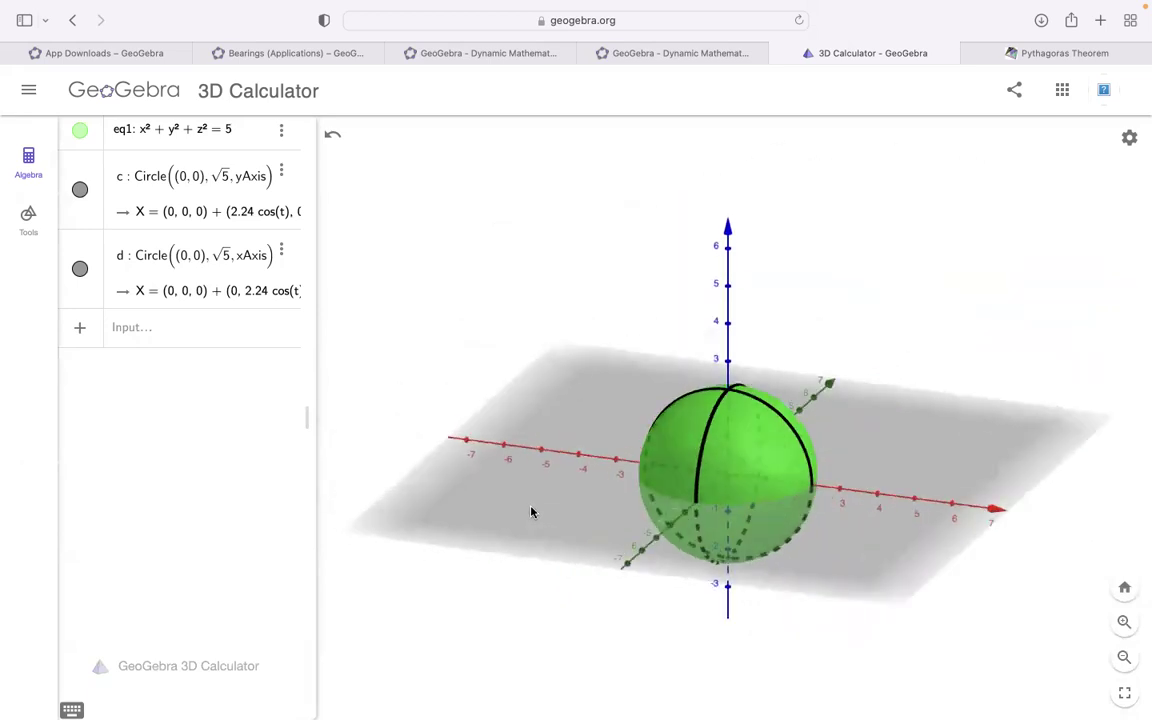
Step: Create a cone from circle d, the one around the x-axis, with a height of 5
{"action": "left_click", "coordinate": [164, 329]}
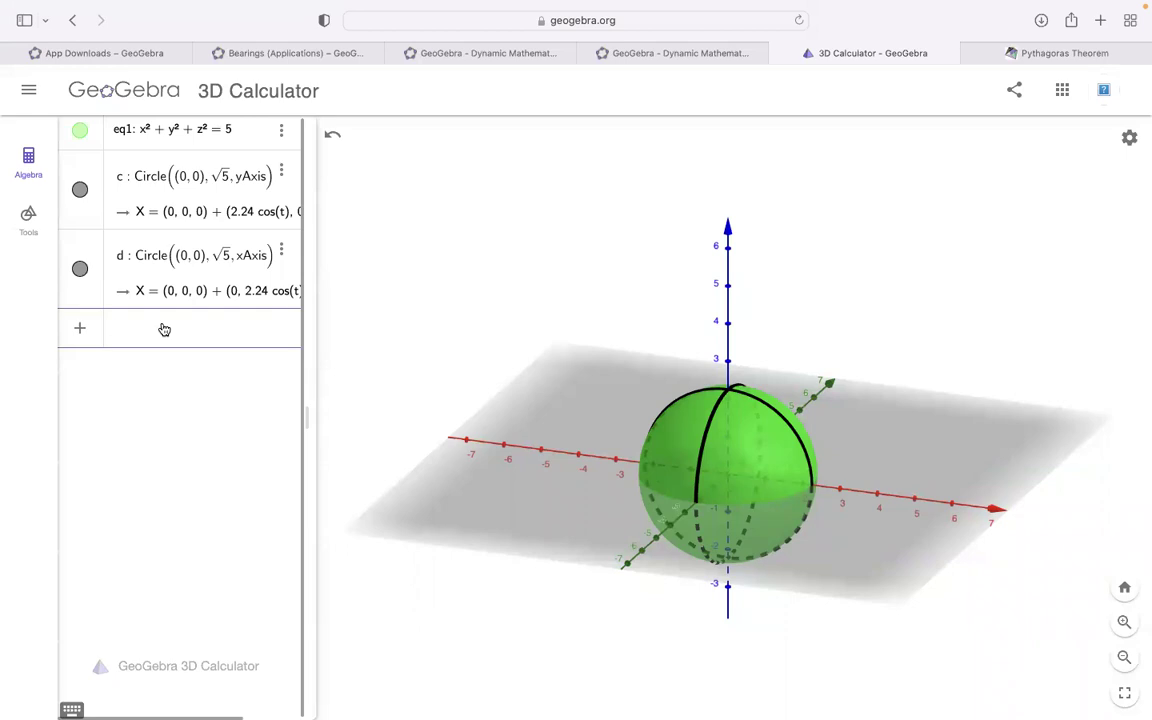
{"action": "left_click", "coordinate": [164, 329]}
{"action": "type", "text": "cone"}
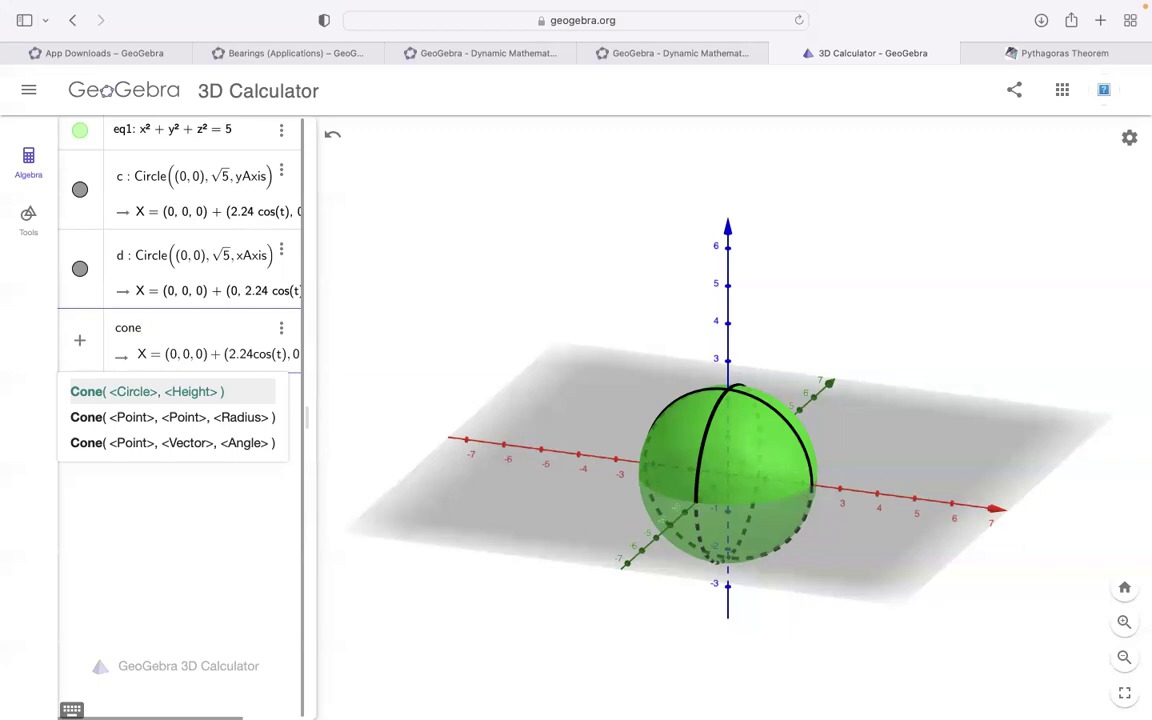
{"action": "key", "text": "Return"}
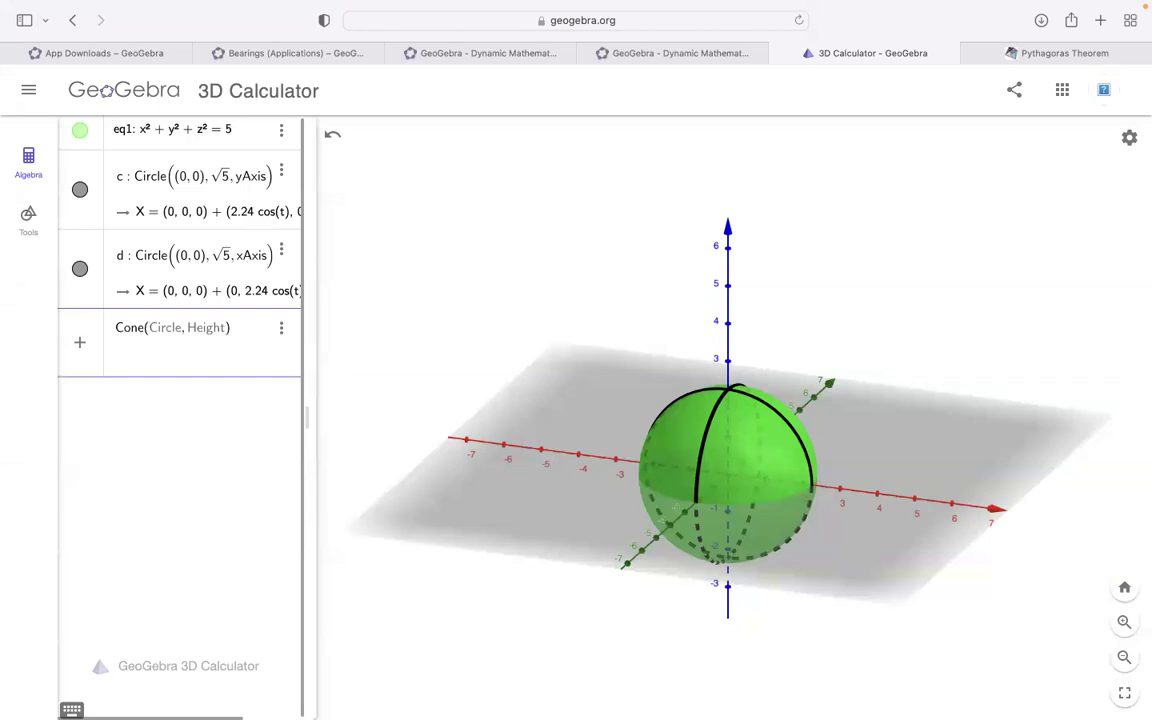
{"action": "type", "text": "d, "}
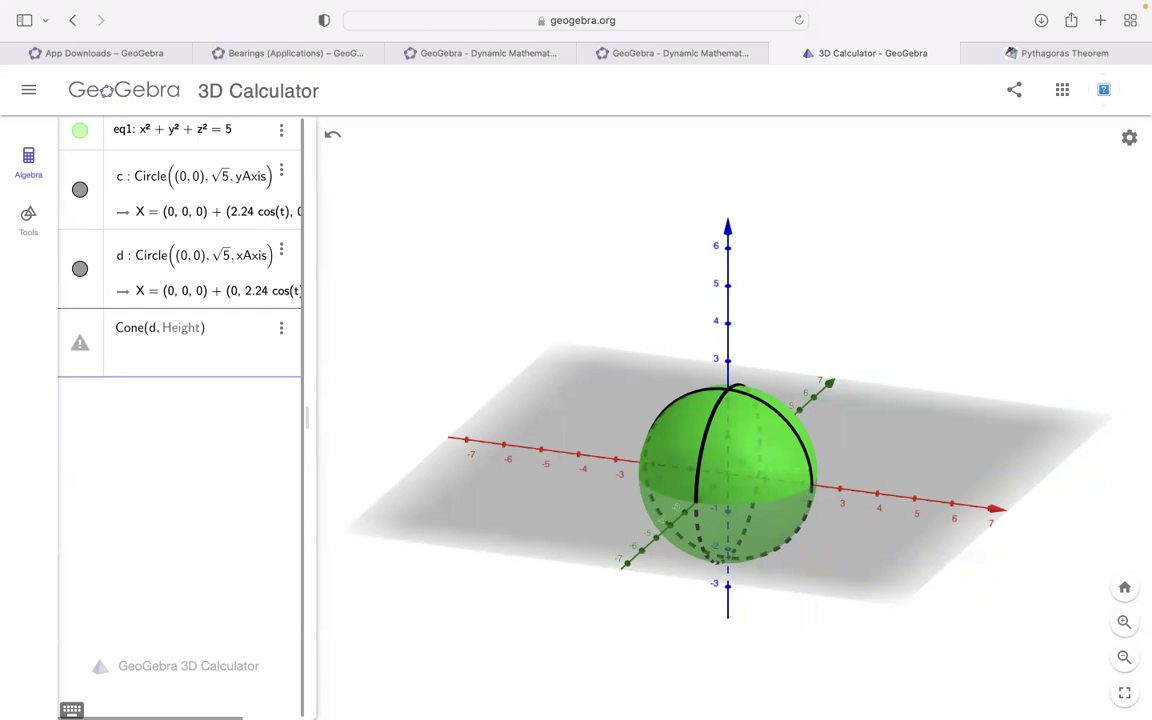
{"action": "type", "text": "4"}
{"action": "key", "text": "BackSpace"}
{"action": "type", "text": "5"}
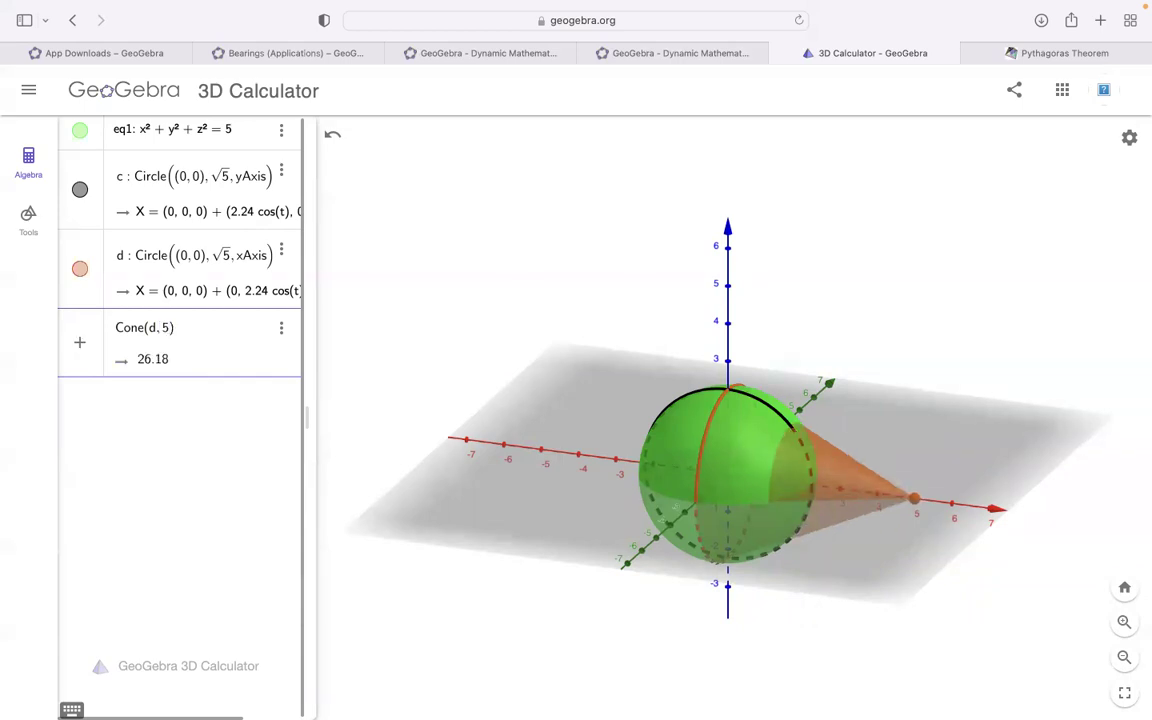
{"action": "key", "text": "Return"}
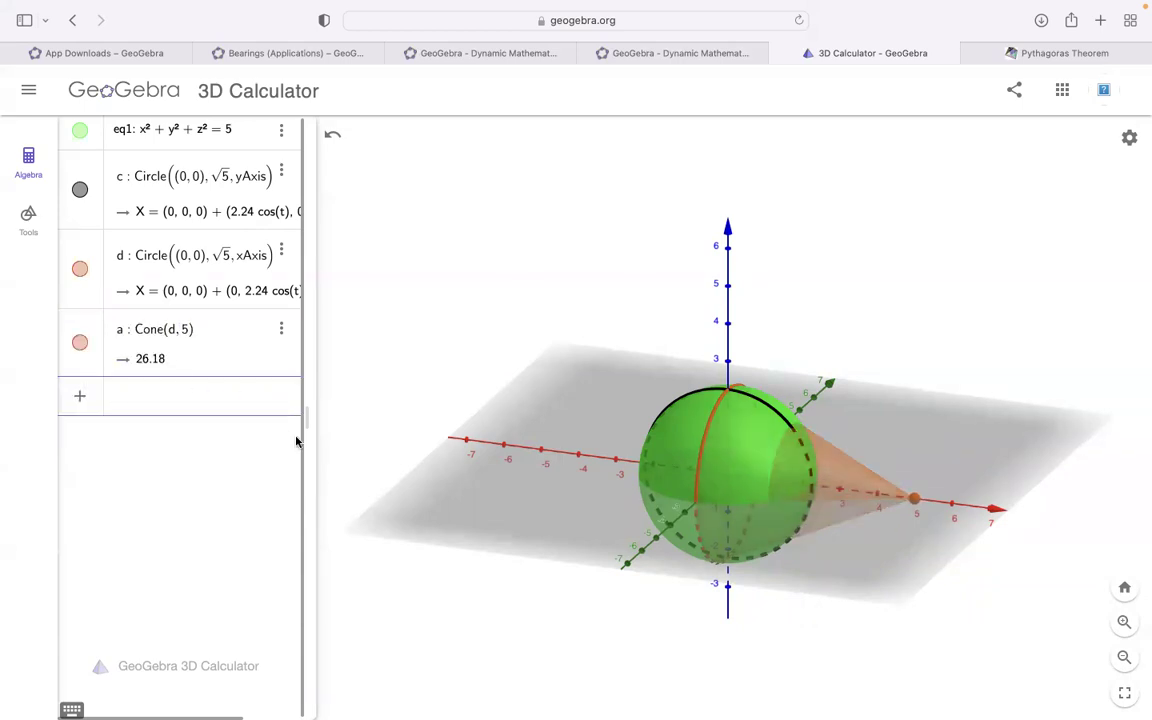
Step: Hide the sphere eq1 and the cone built on circle d
{"action": "left_click_drag", "start_coordinate": [493, 562], "coordinate": [437, 527]}
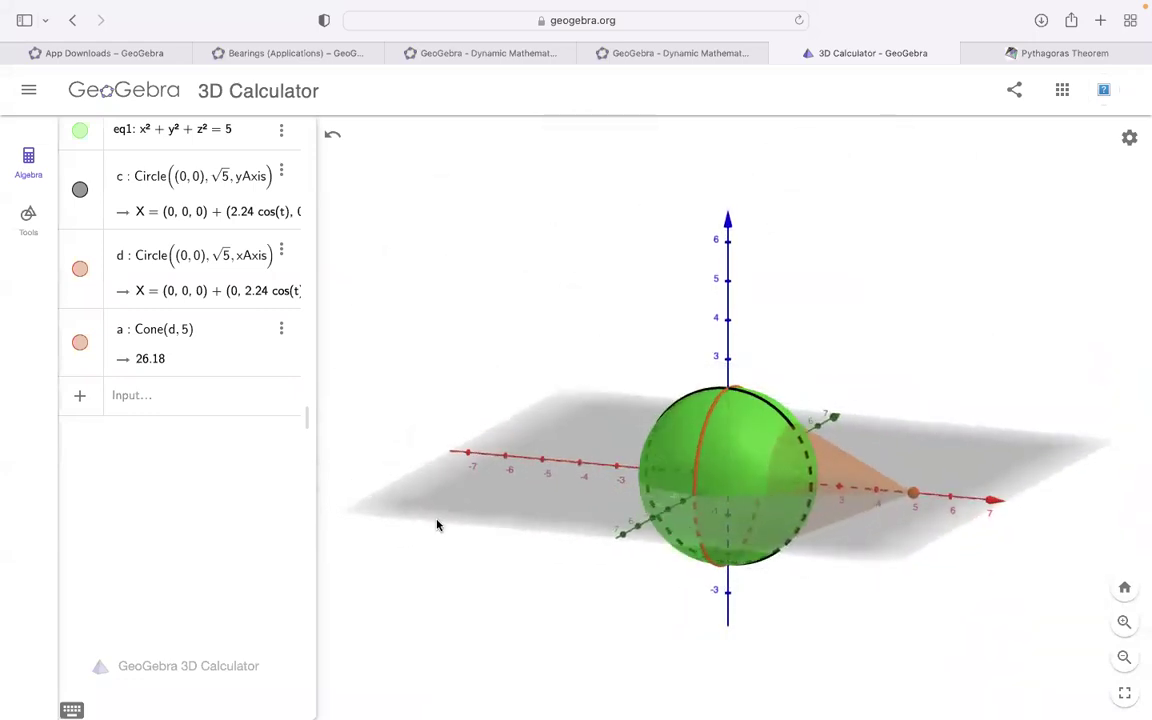
{"action": "left_click", "coordinate": [80, 132]}
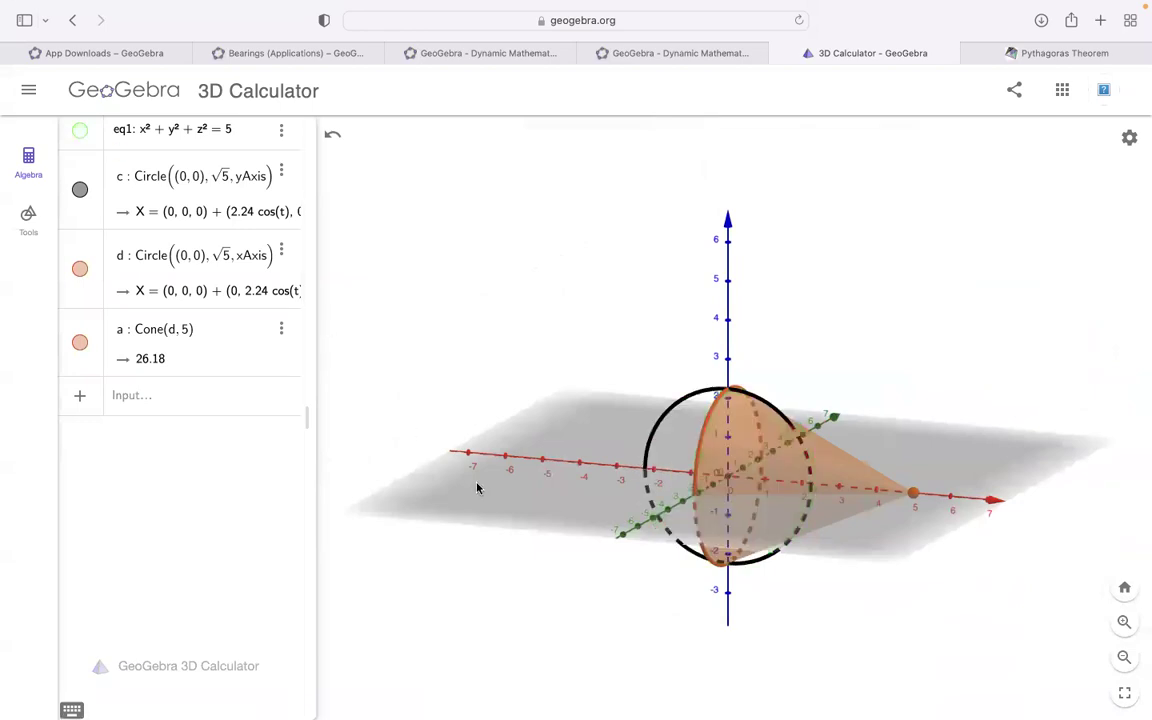
{"action": "mouse_move", "coordinate": [504, 452]}
{"action": "left_mouse_down"}
{"action": "mouse_move", "coordinate": [494, 486]}
{"action": "mouse_move", "coordinate": [538, 497]}
{"action": "mouse_move", "coordinate": [558, 471]}
{"action": "mouse_move", "coordinate": [540, 453]}
{"action": "mouse_move", "coordinate": [507, 458]}
{"action": "mouse_move", "coordinate": [514, 465]}
{"action": "mouse_move", "coordinate": [506, 452]}
{"action": "left_mouse_up"}
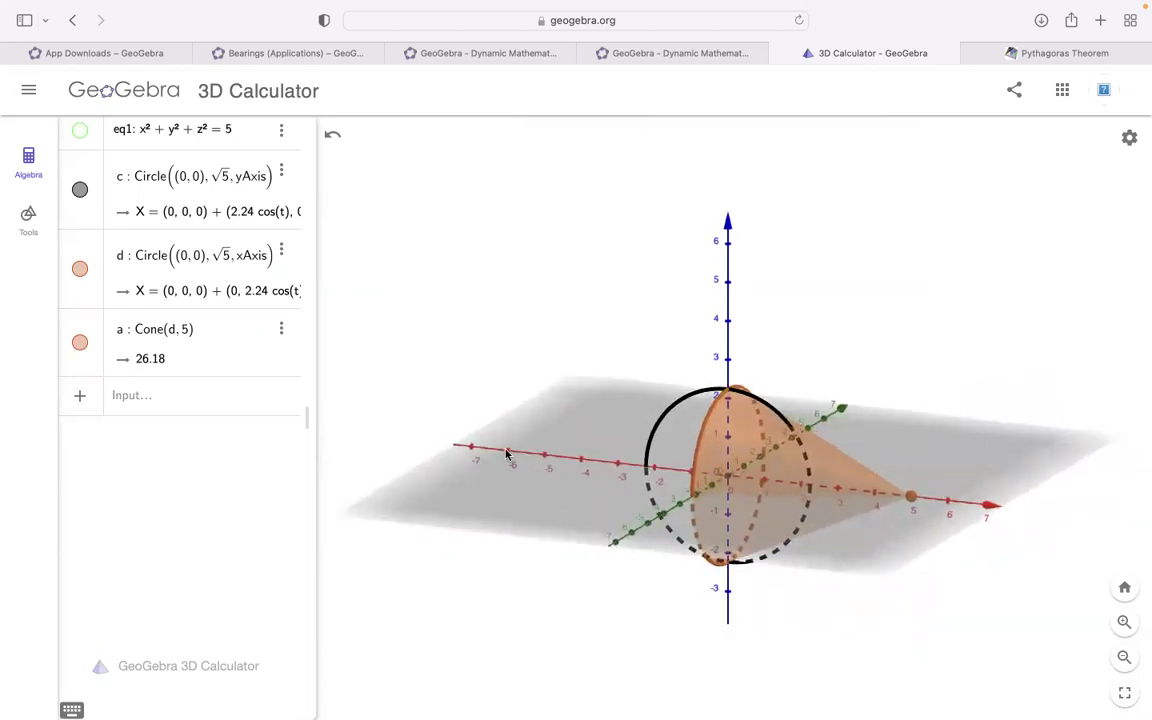
{"action": "left_click", "coordinate": [79, 342]}
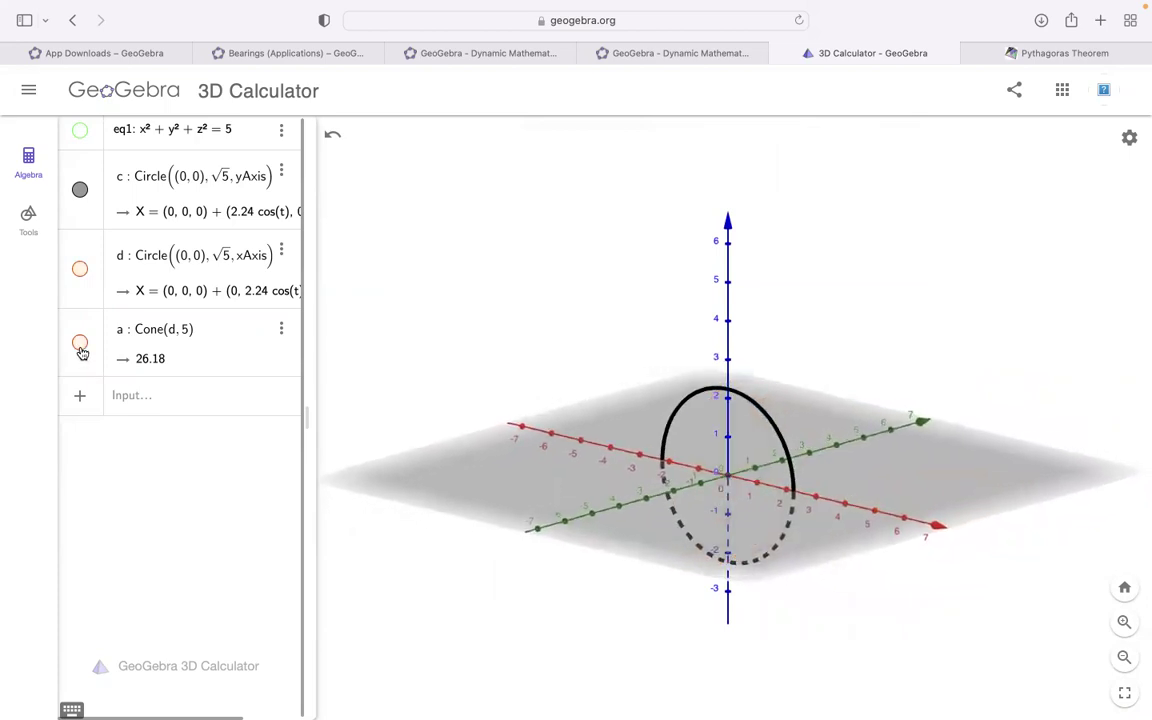
Step: Create a circle centered at O with radius sqrt(5) and direction zAxis
{"action": "left_click", "coordinate": [138, 407]}
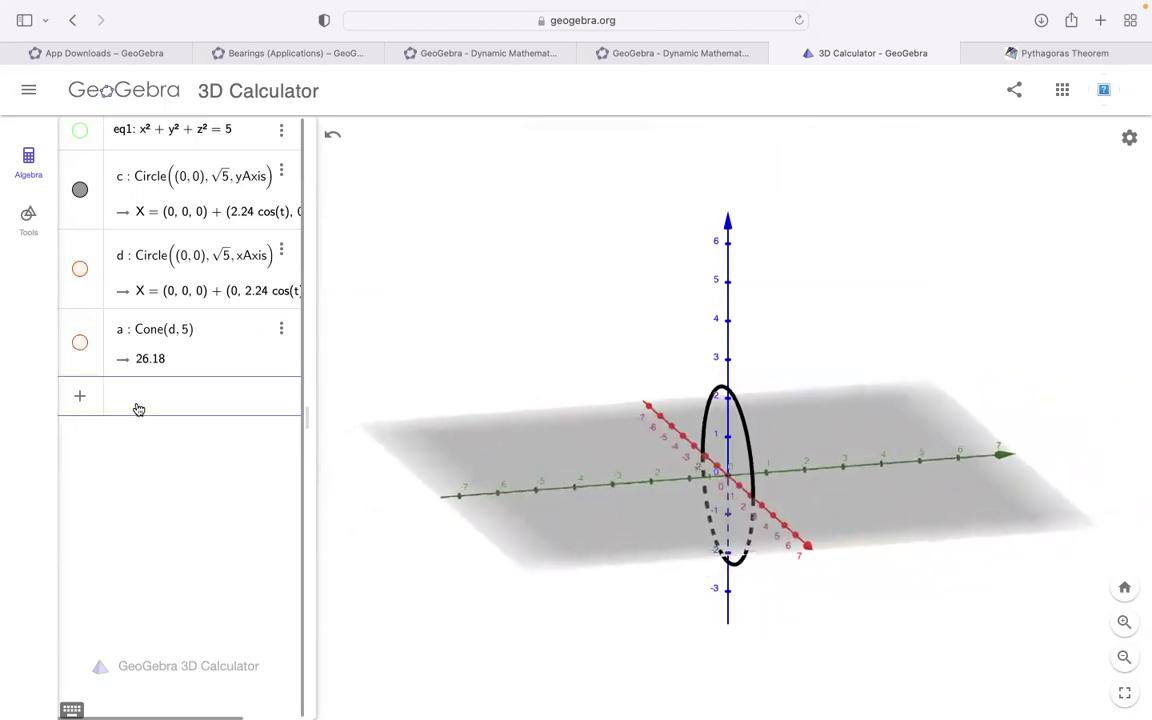
{"action": "type", "text": "circl"}
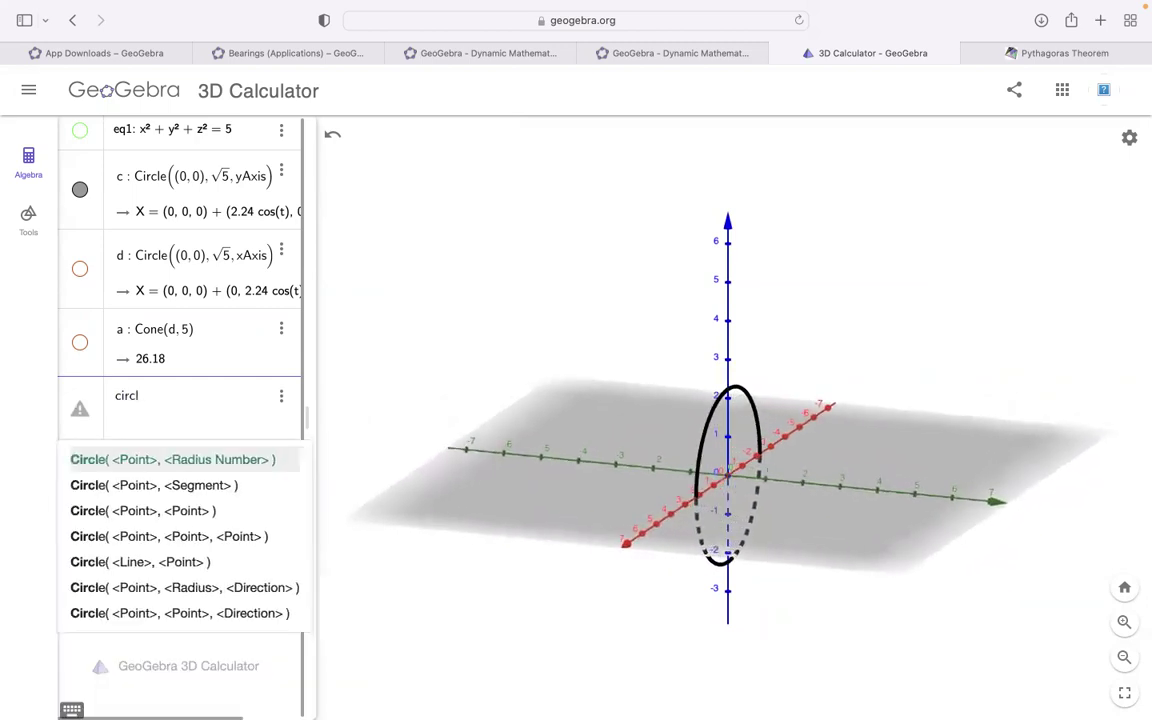
{"action": "key", "text": "Return"}
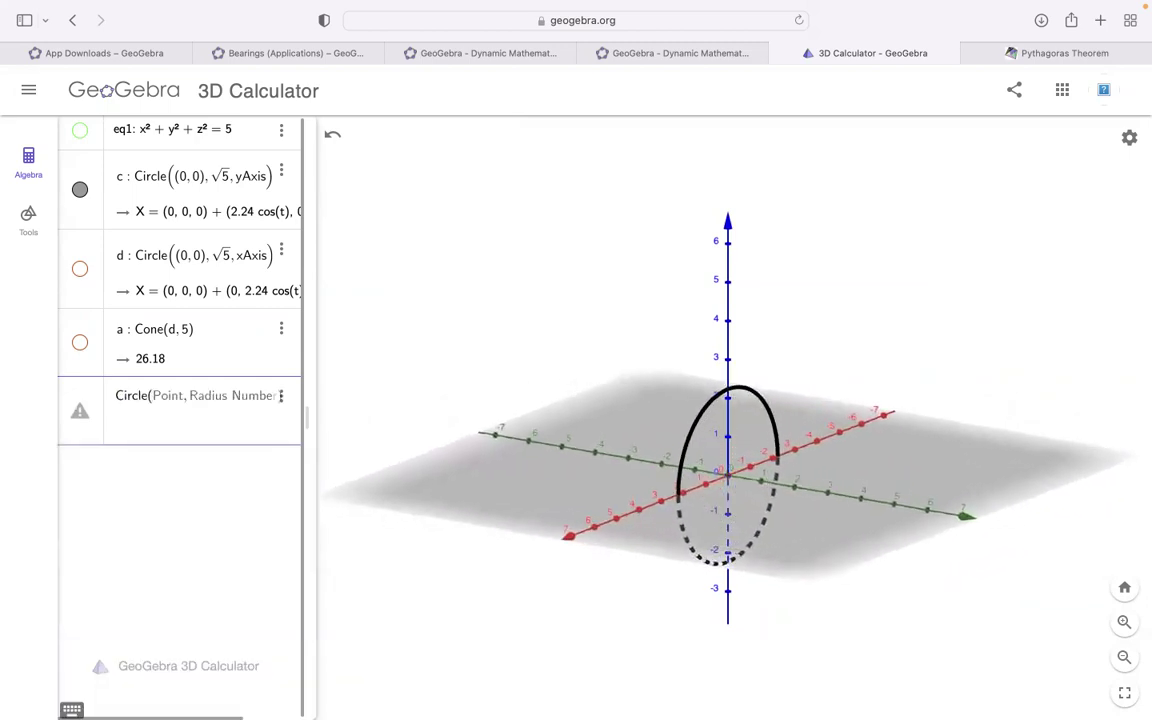
{"action": "type", "text": "O"}
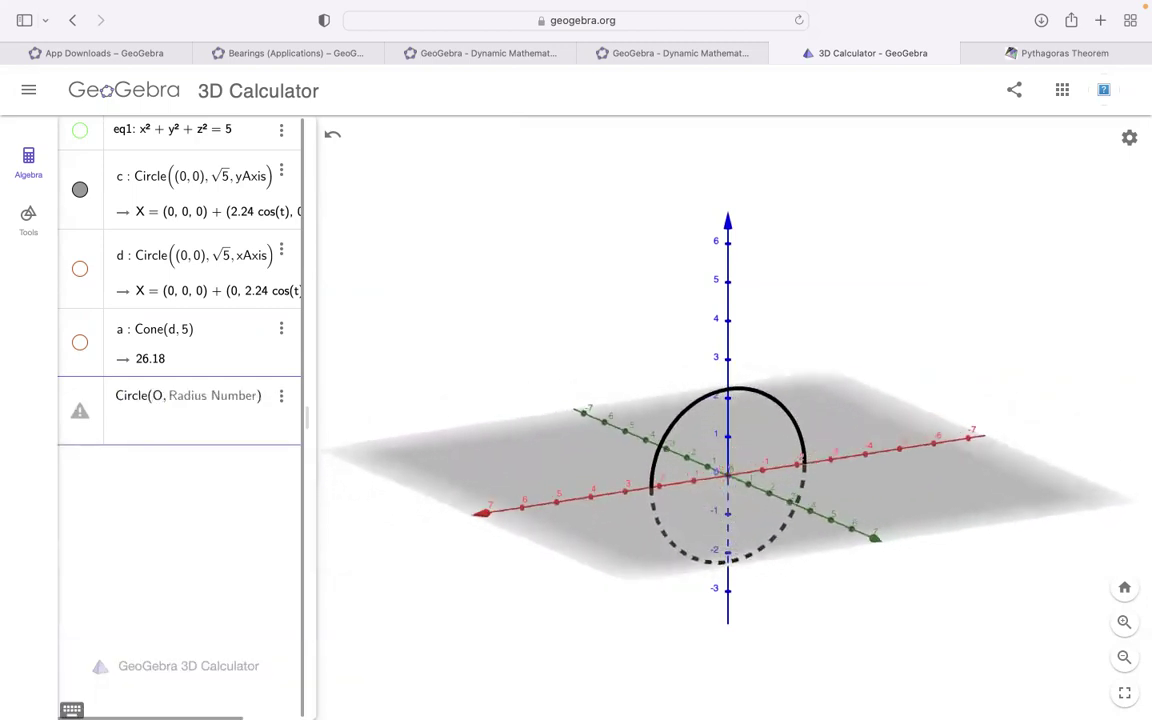
{"action": "type", "text": "sqrt"}
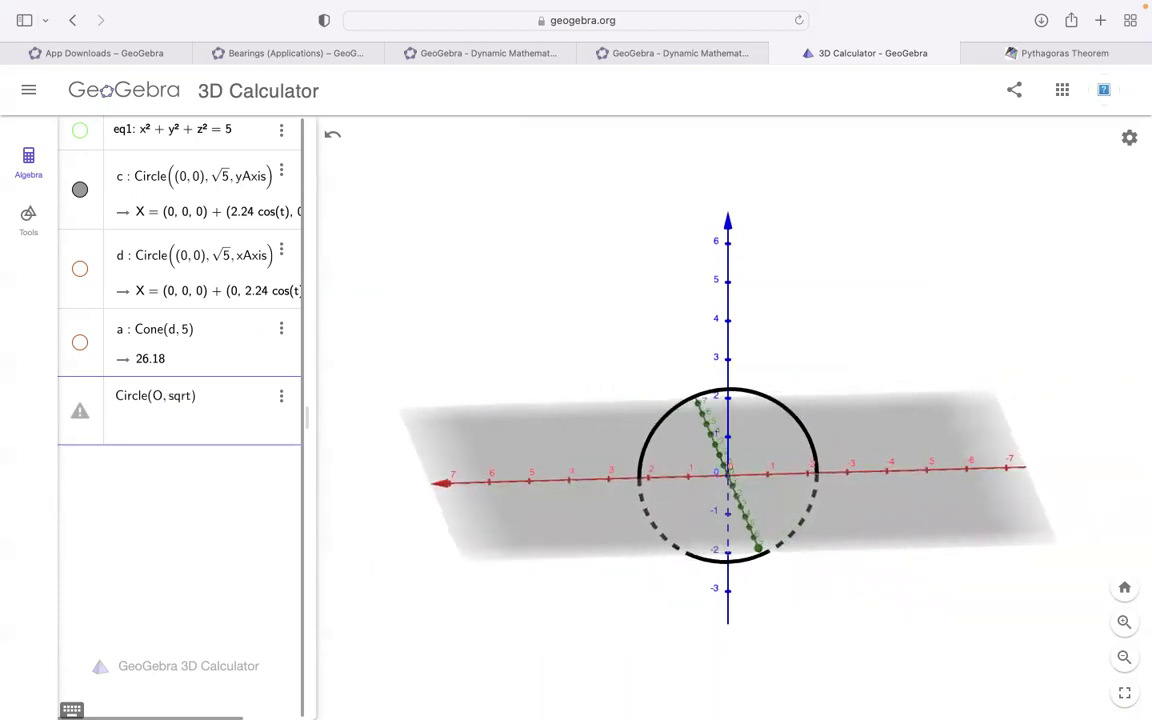
{"action": "type", "text": "("}
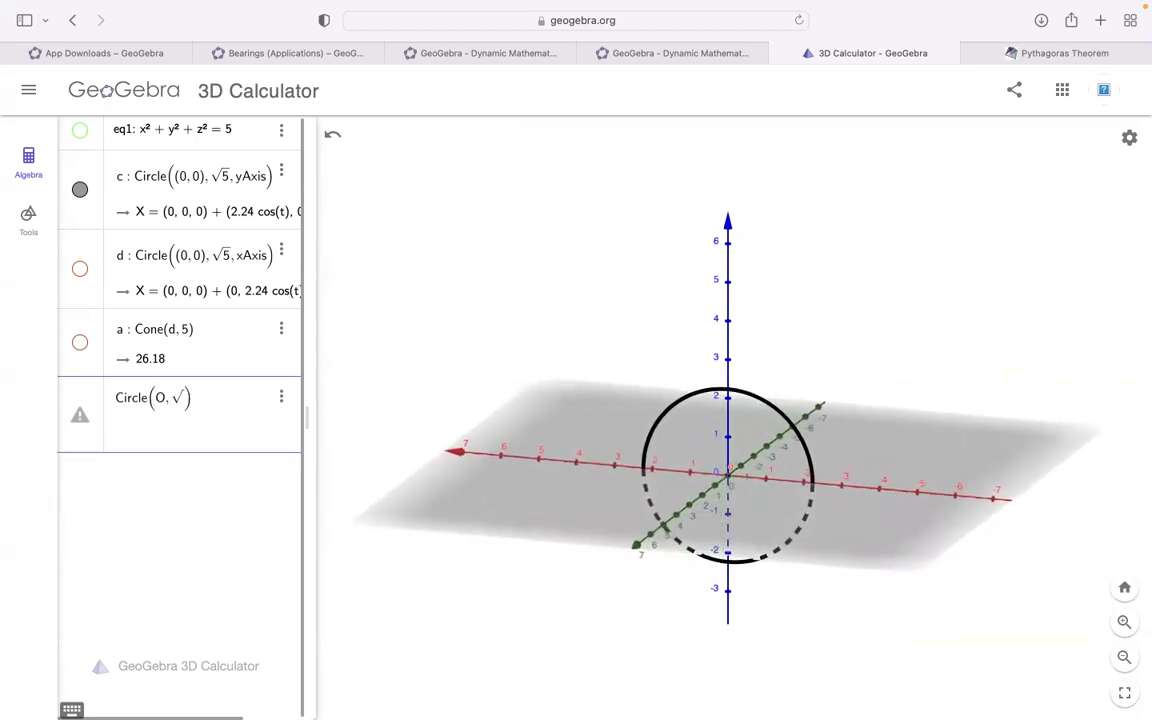
{"action": "type", "text": "5"}
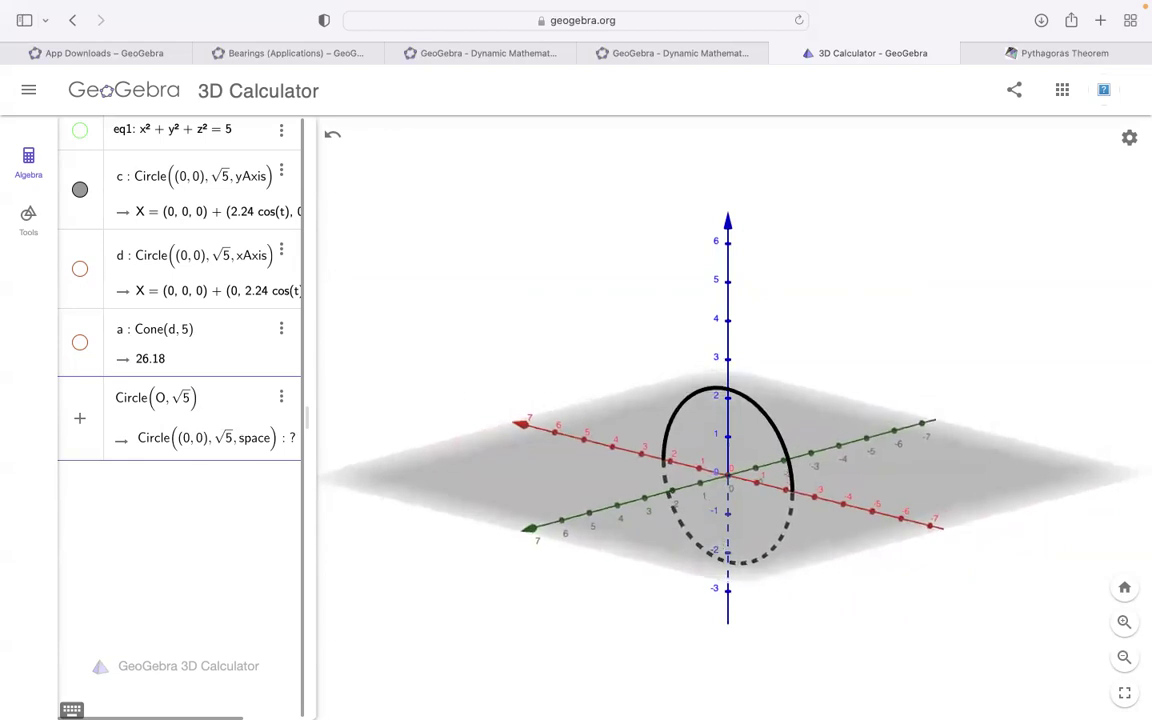
{"action": "key", "text": "Right"}
{"action": "type", "text": ", zAxis"}
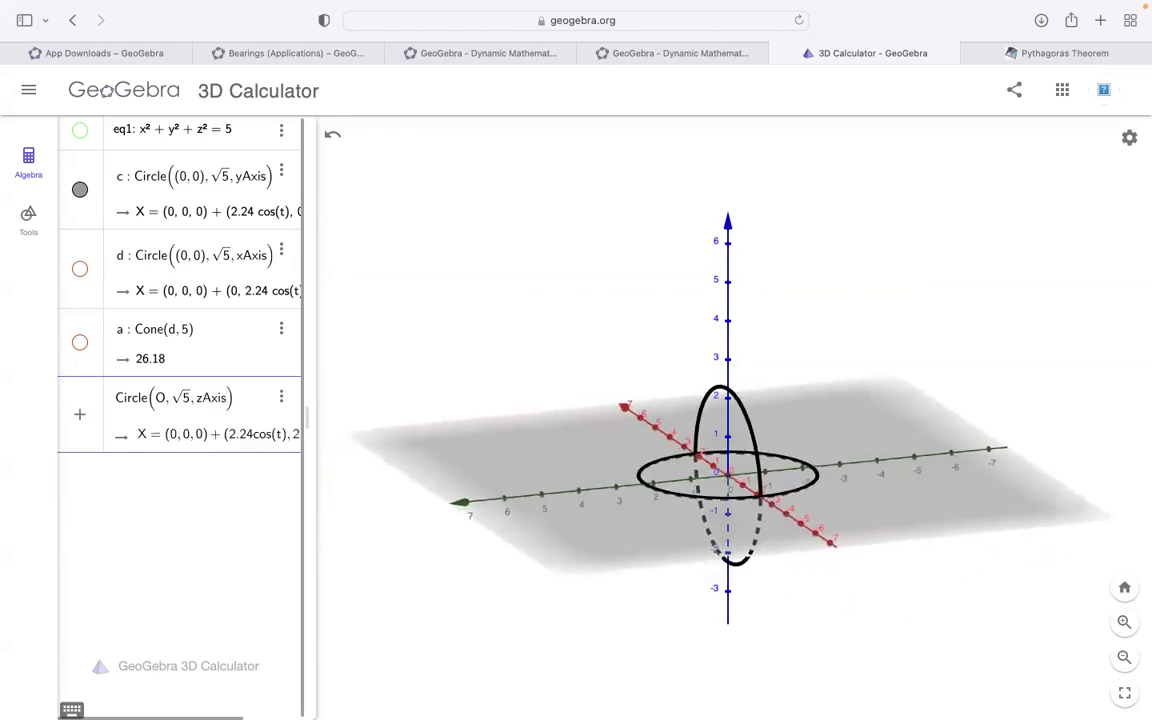
{"action": "key", "text": "Return"}
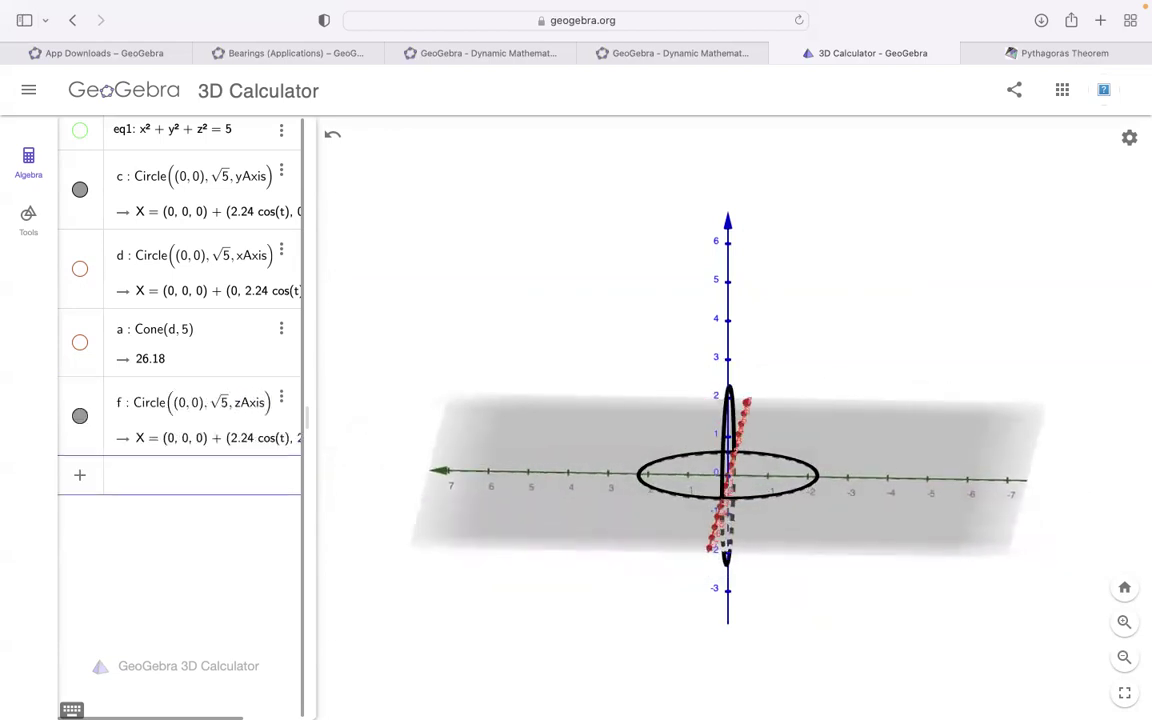
Step: Create a cone from circle f, the one around the z-axis, with a height of 5
{"action": "type", "text": "co"}
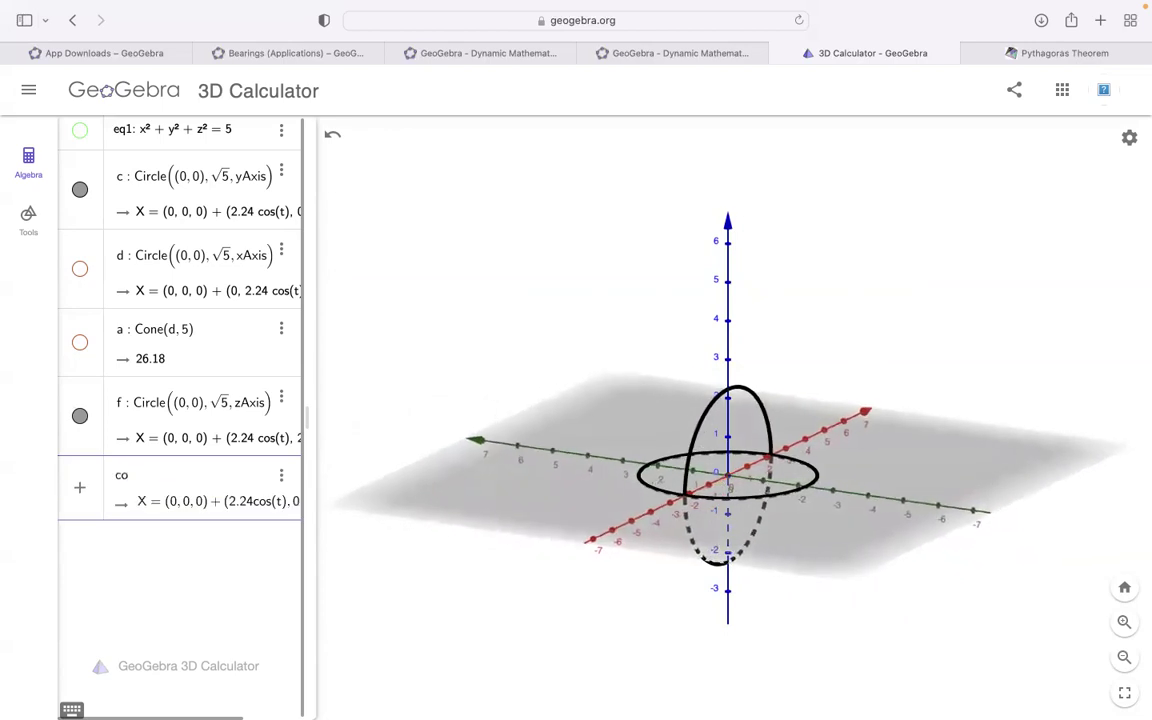
{"action": "type", "text": "ne"}
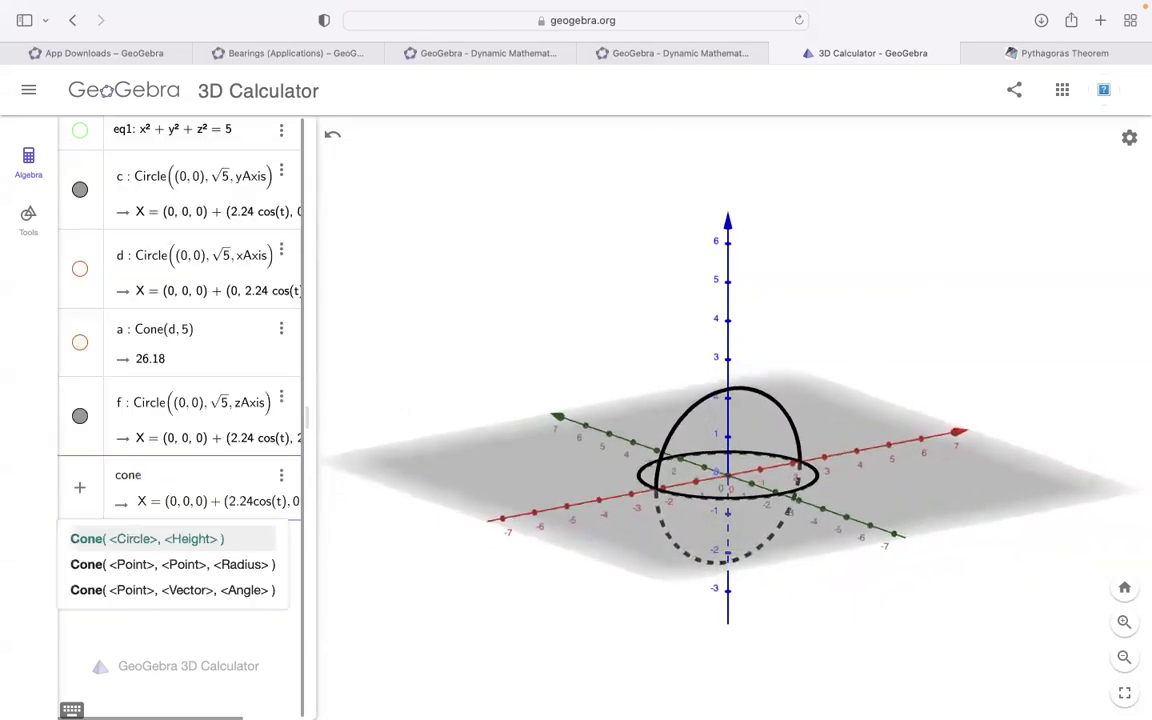
{"action": "key", "text": "Return"}
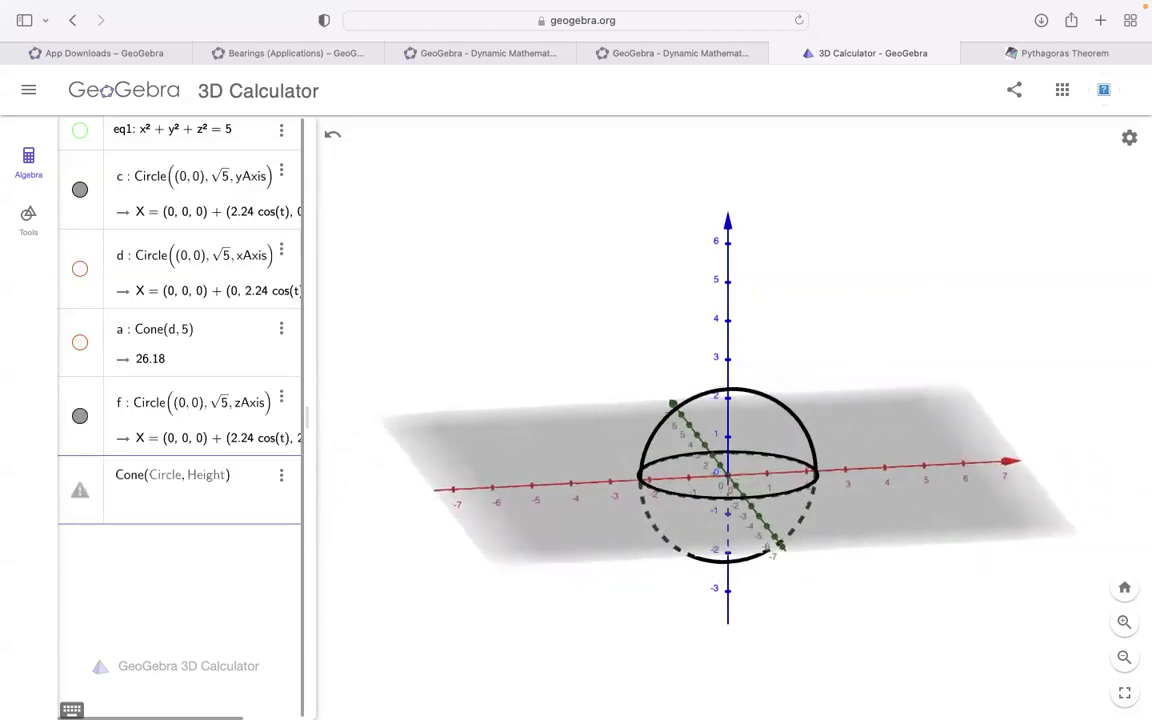
{"action": "type", "text": "f, "}
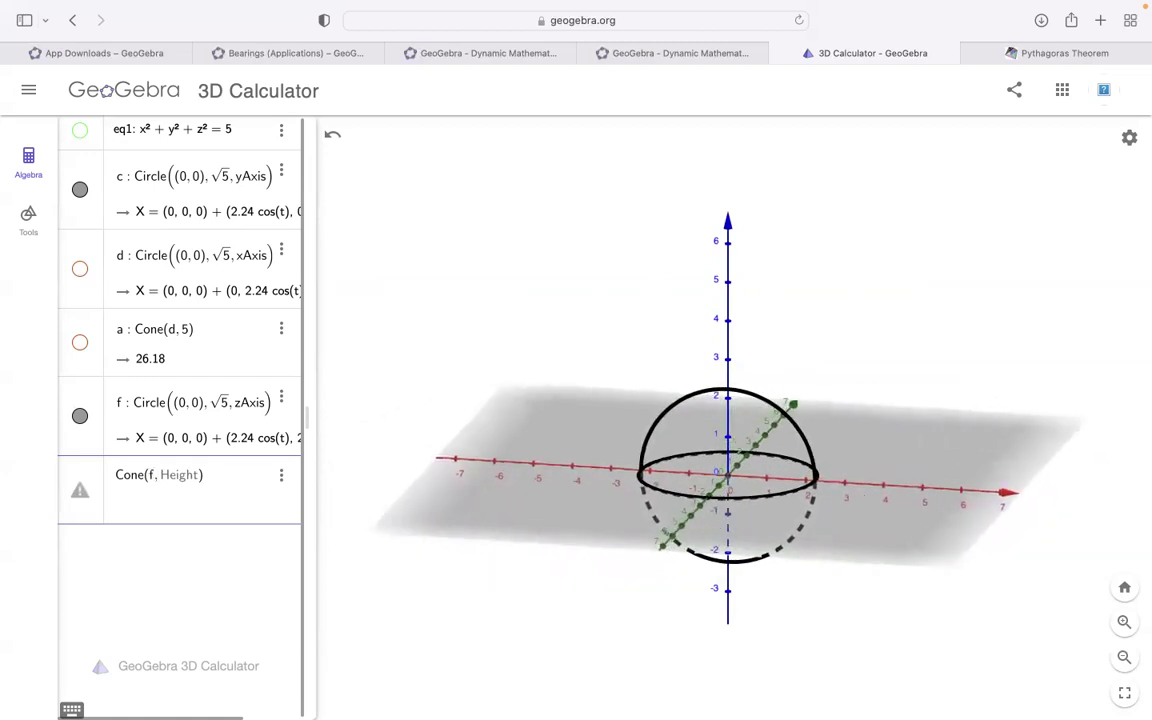
{"action": "type", "text": "5"}
{"action": "key", "text": "Return"}
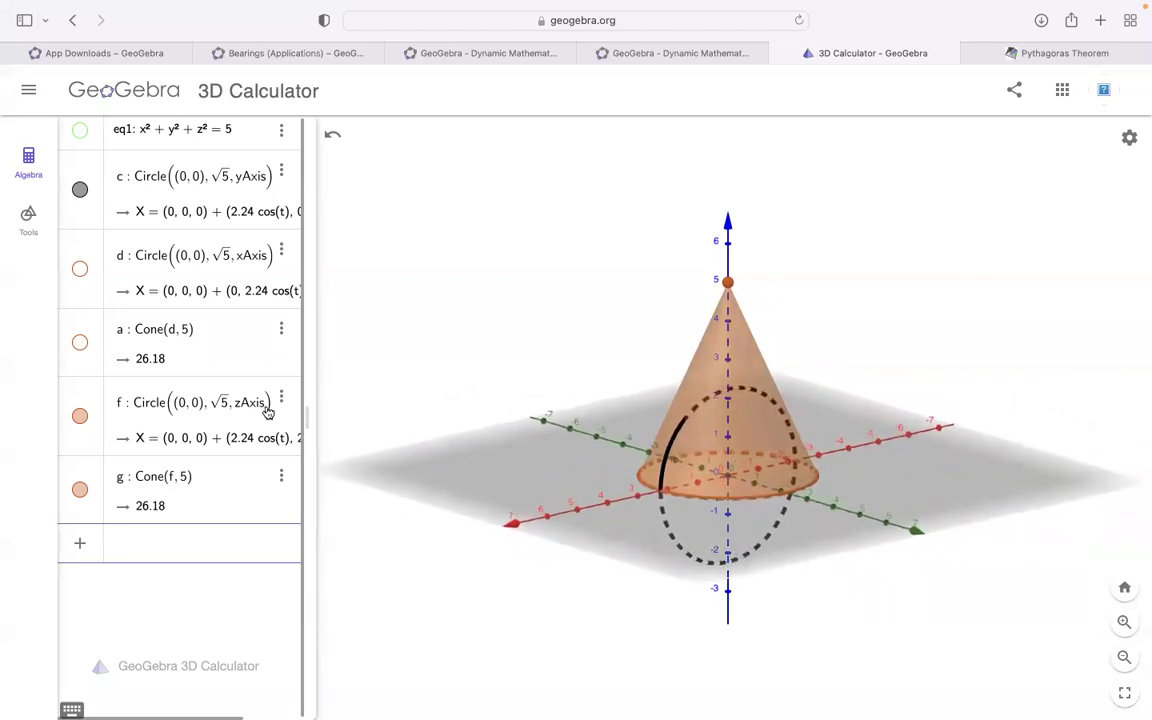
Step: Hide the cone g, its base circle f and circle c around the y-axis
{"action": "left_click", "coordinate": [80, 490]}
{"action": "left_click", "coordinate": [80, 416]}
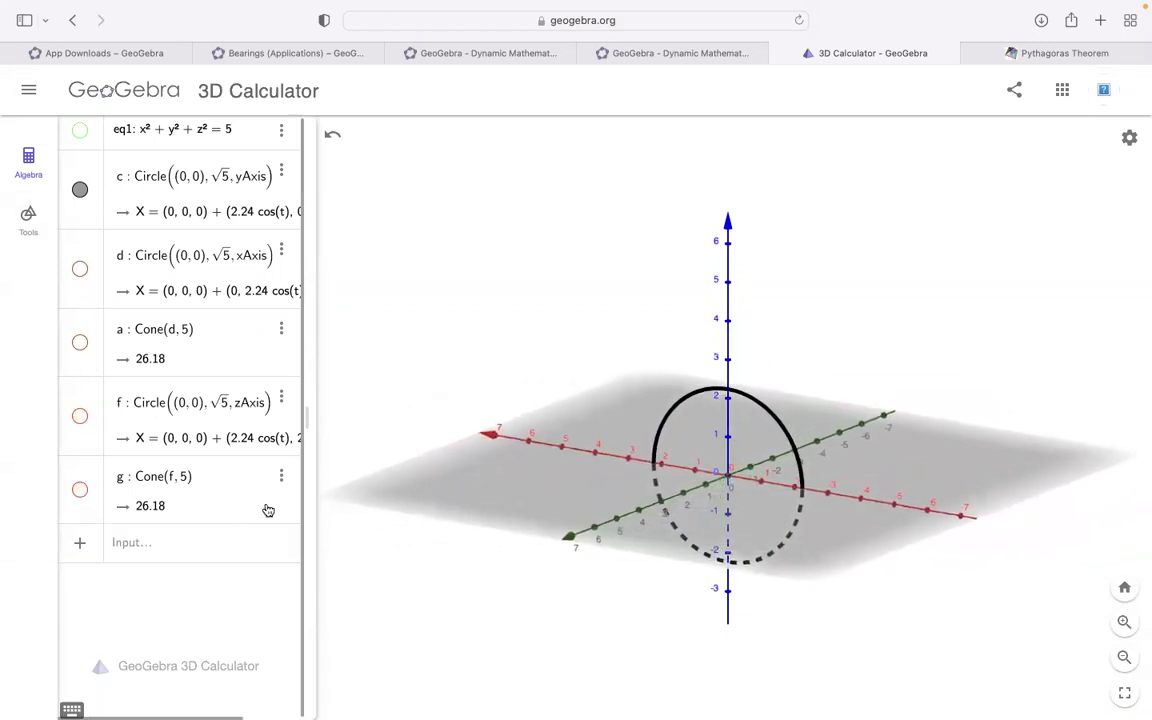
{"action": "left_click", "coordinate": [81, 190]}
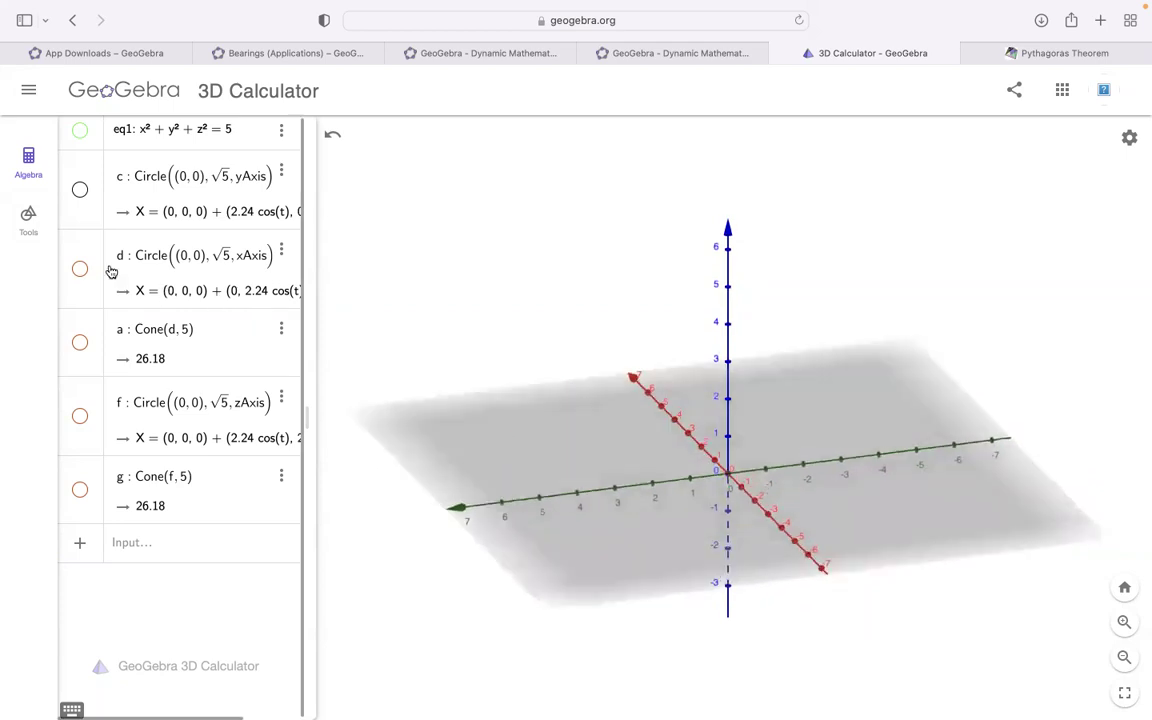
Step: Build a cone with the Cone tool from the origin to (0, 0, 5) on the z-axis, with radius 4
{"action": "left_click", "coordinate": [20, 228]}
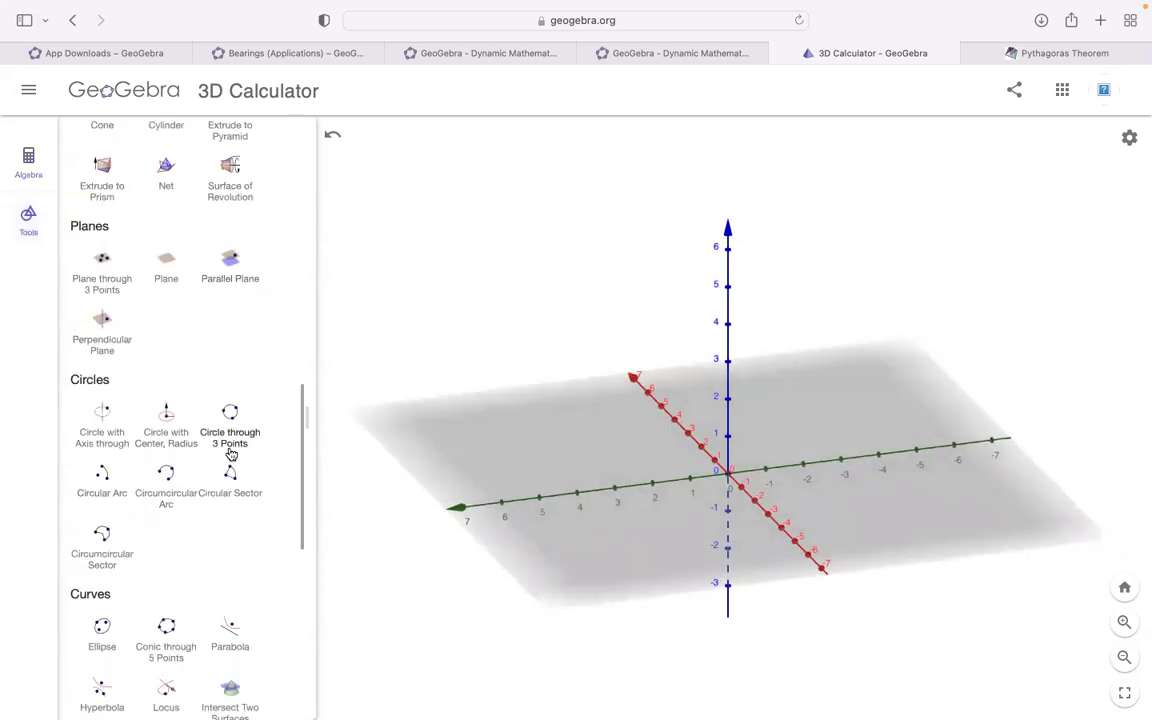
{"action": "scroll", "coordinate": [228, 450], "scroll_direction": "down", "scroll_amount": 8}
{"action": "scroll", "coordinate": [231, 455], "scroll_direction": "up", "scroll_amount": 10}
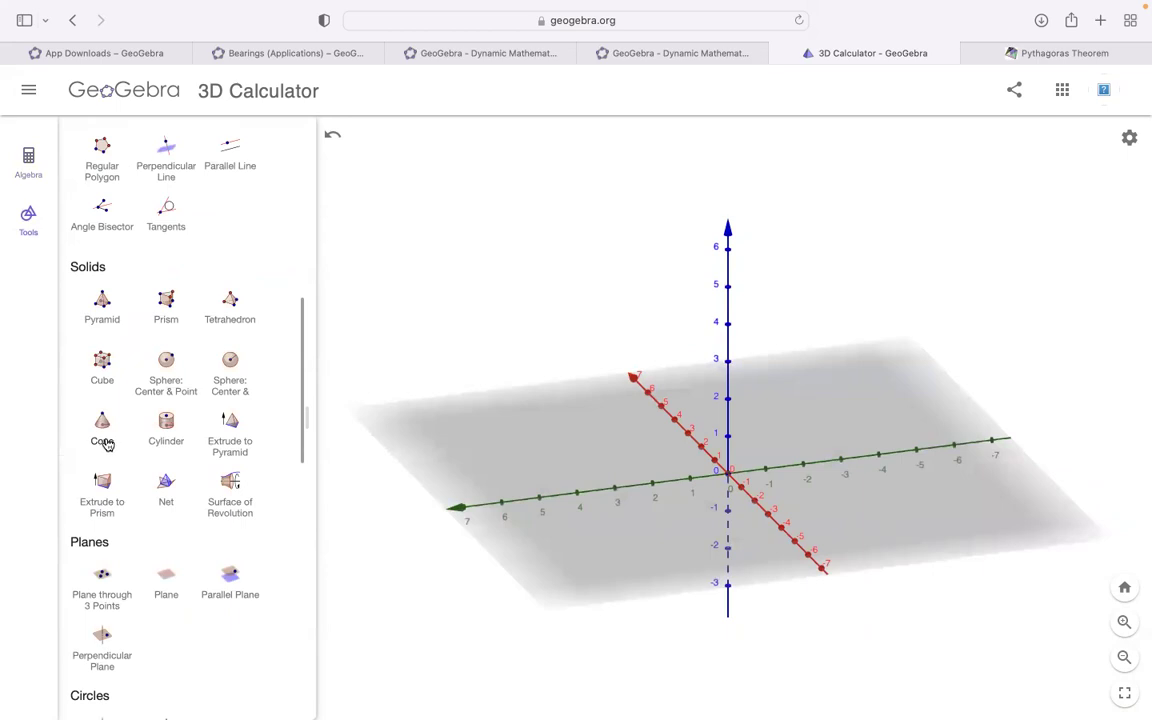
{"action": "left_click", "coordinate": [103, 430]}
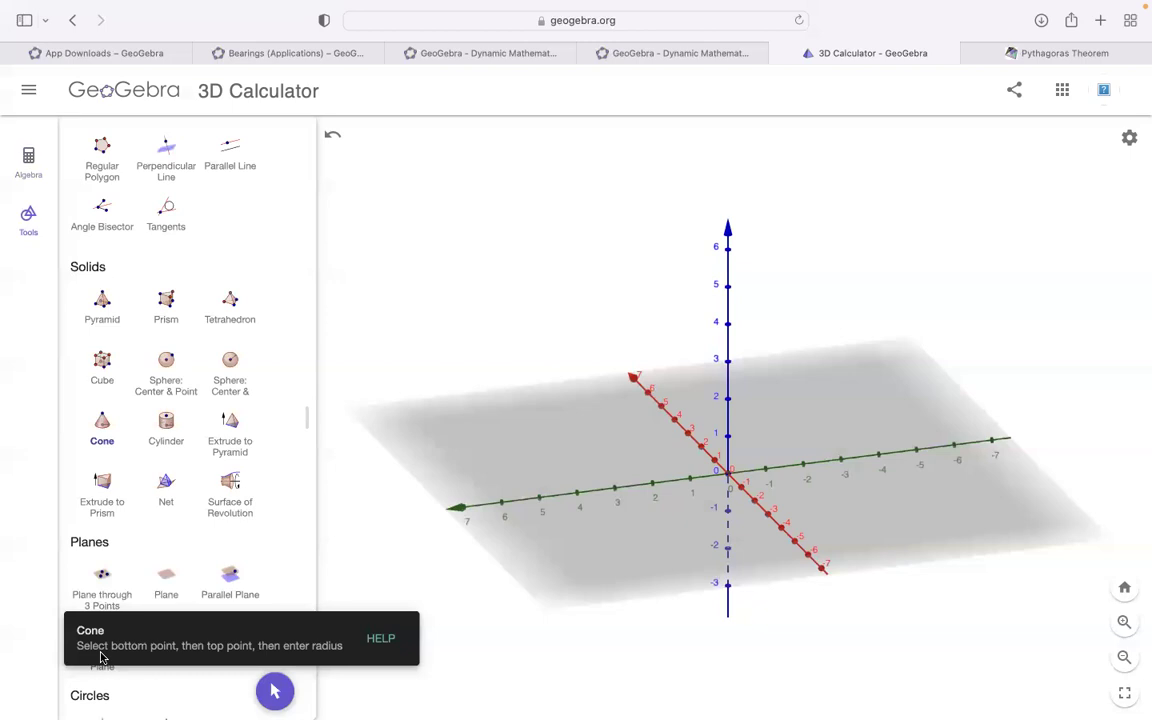
{"action": "left_click", "coordinate": [104, 430]}
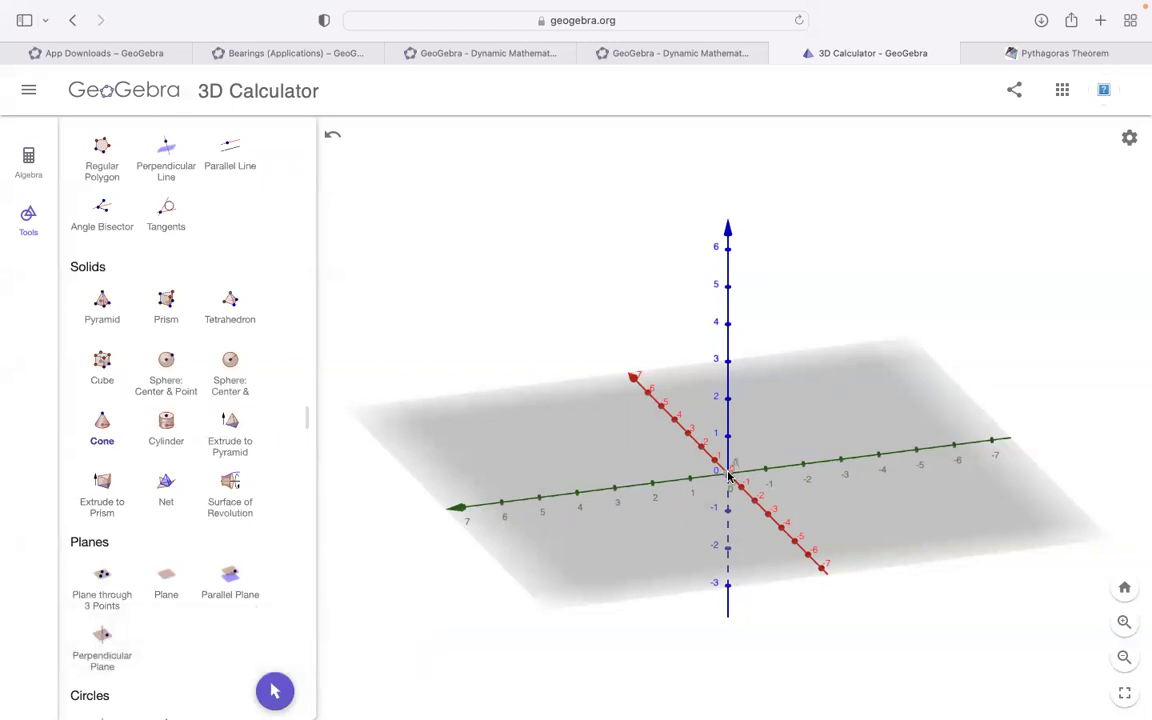
{"action": "left_click", "coordinate": [728, 287]}
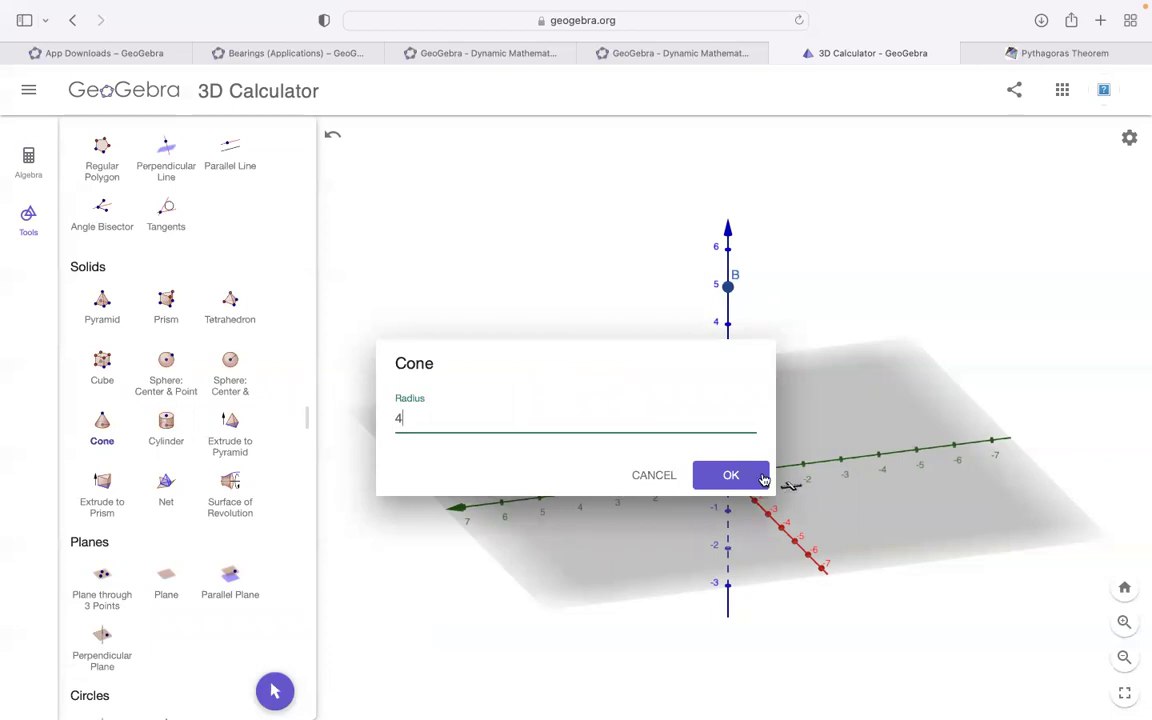
{"action": "left_click", "coordinate": [731, 475]}
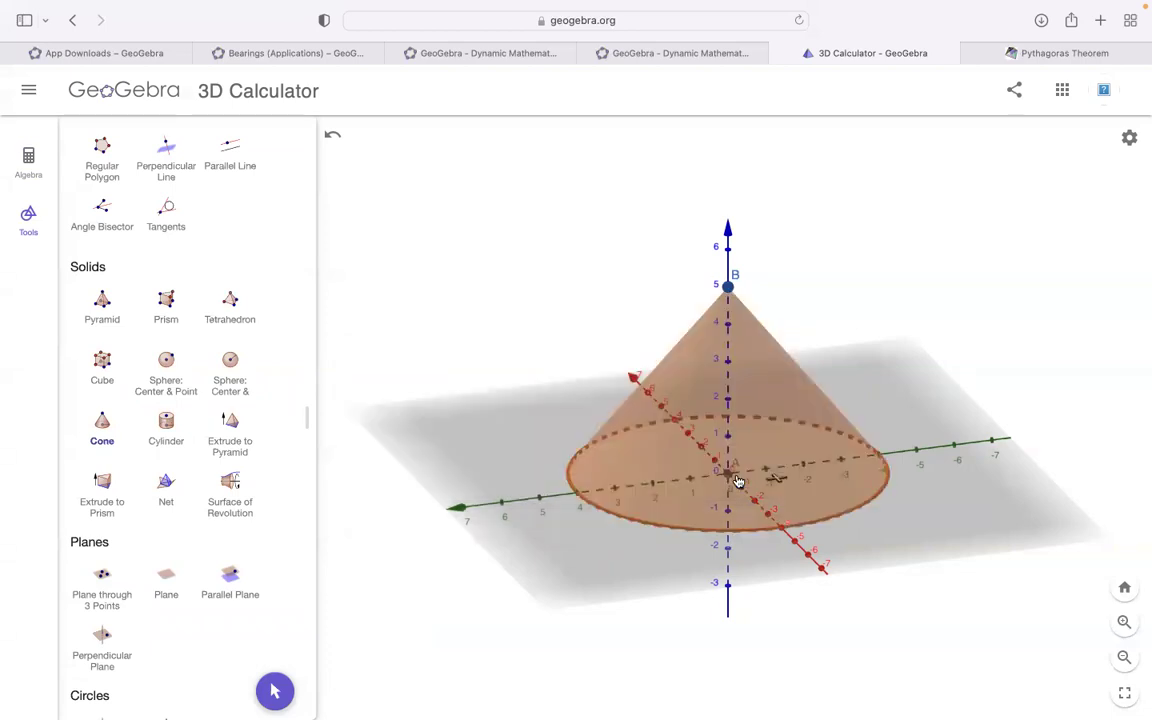
{"action": "key", "text": "super+z"}
{"action": "key", "text": "super+shift+z"}
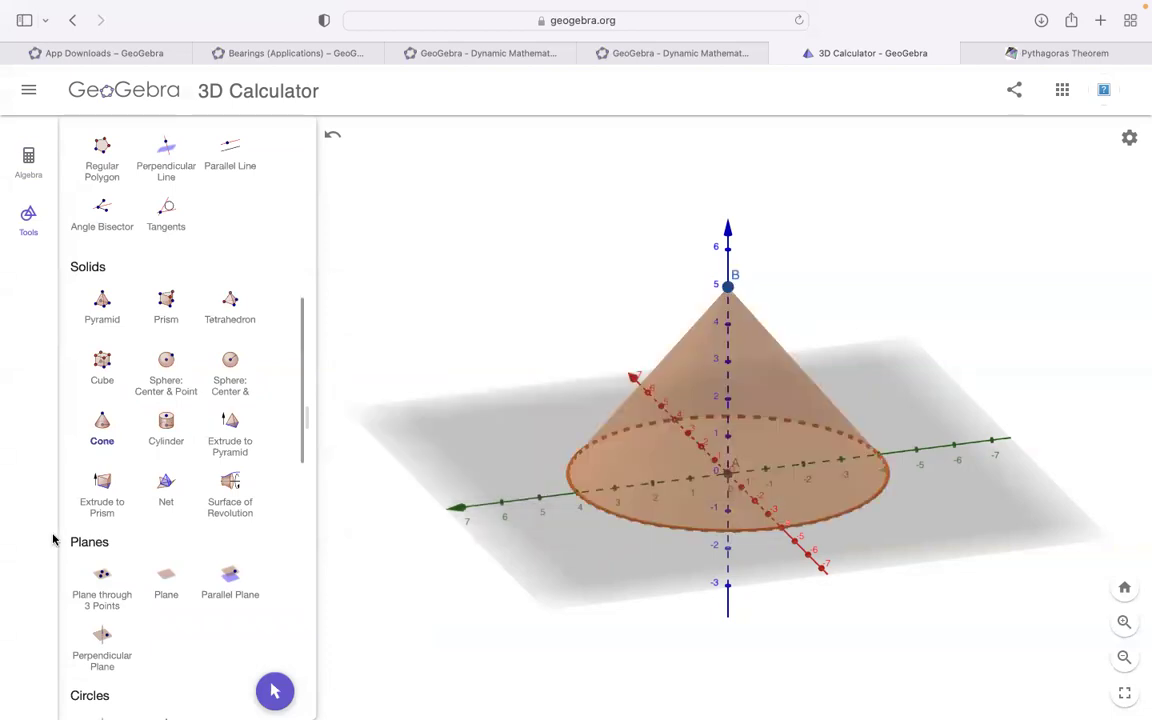
Step: Hide the radius-4 cone j together with its points A and B
{"action": "mouse_move", "coordinate": [3, 541]}
{"action": "left_click", "coordinate": [29, 162]}
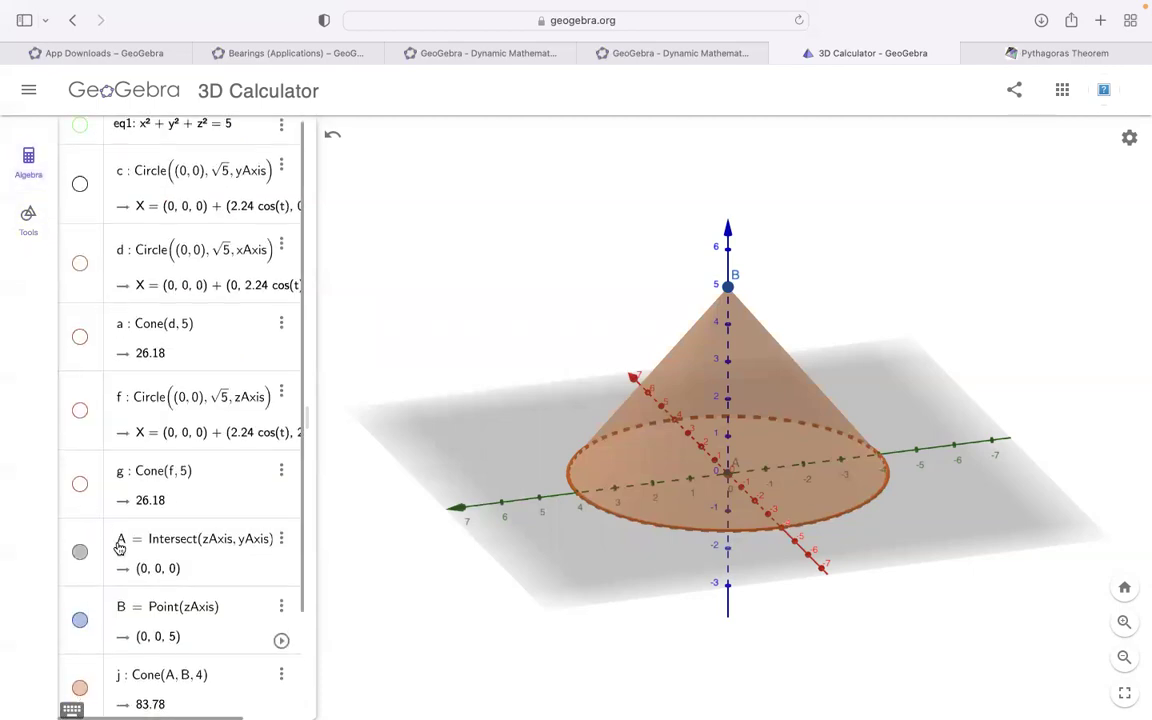
{"action": "scroll", "coordinate": [119, 547], "scroll_direction": "down", "scroll_amount": 2}
{"action": "left_click", "coordinate": [80, 598]}
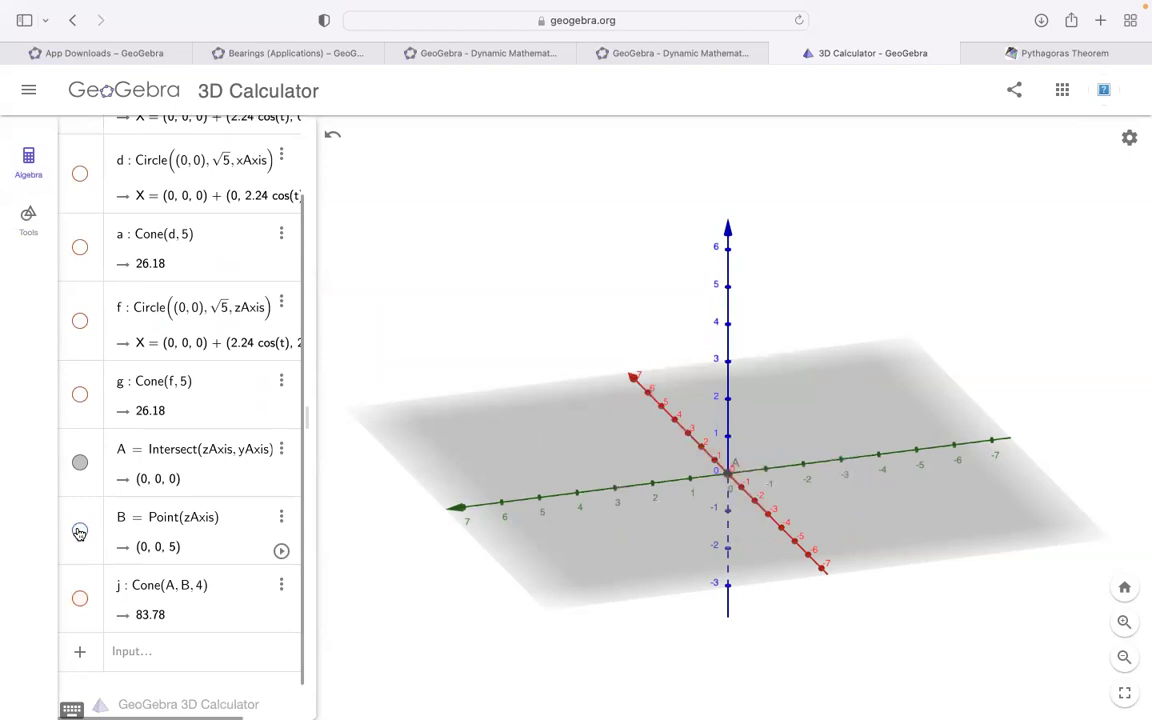
{"action": "scroll", "coordinate": [80, 440], "scroll_direction": "up", "scroll_amount": 3}
{"action": "left_click", "coordinate": [80, 555]}
Step: Draw a regular polygon with 5 vertices from (3, 0, 0) on the x-axis and (0, 2, 0) on the y-axis
{"action": "left_click", "coordinate": [29, 208]}
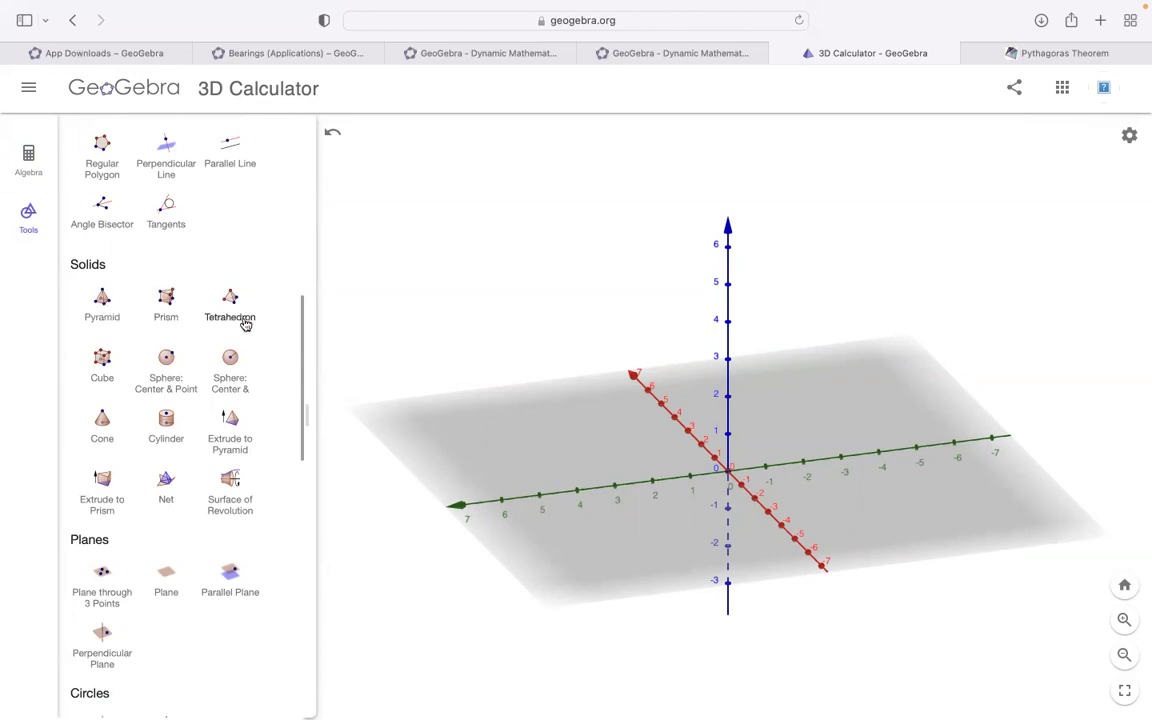
{"action": "left_click", "coordinate": [104, 318]}
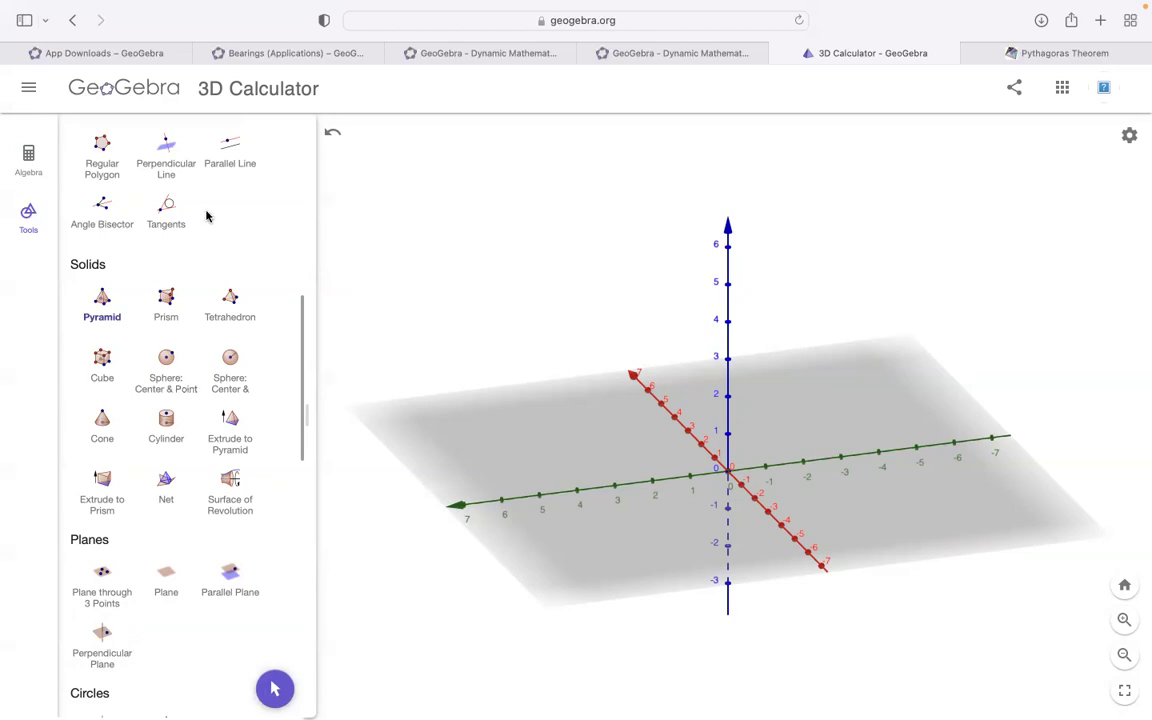
{"action": "scroll", "coordinate": [140, 300], "scroll_direction": "up", "scroll_amount": 2}
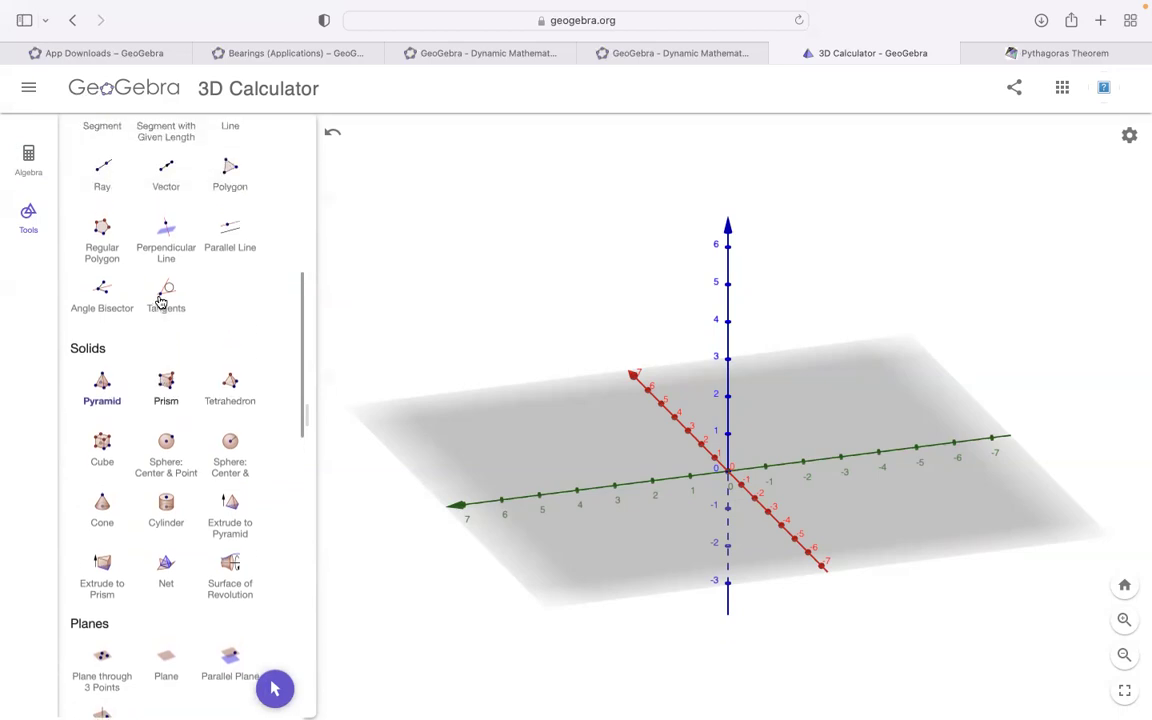
{"action": "left_click", "coordinate": [103, 252]}
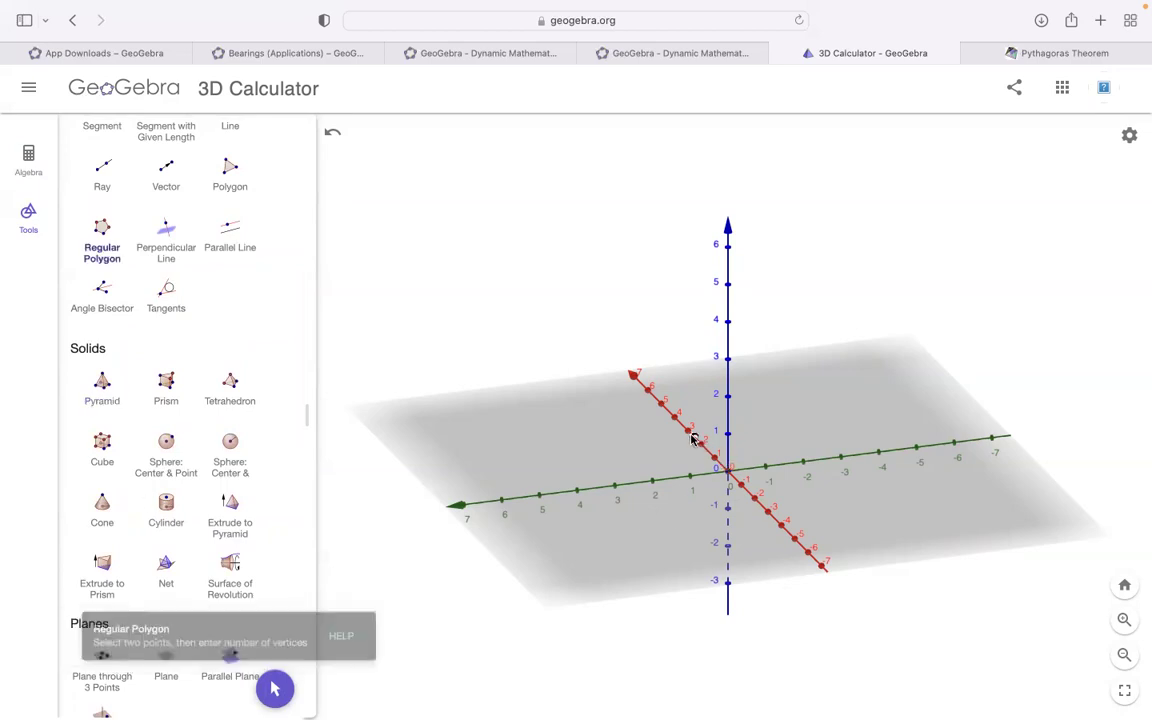
{"action": "left_click", "coordinate": [652, 481]}
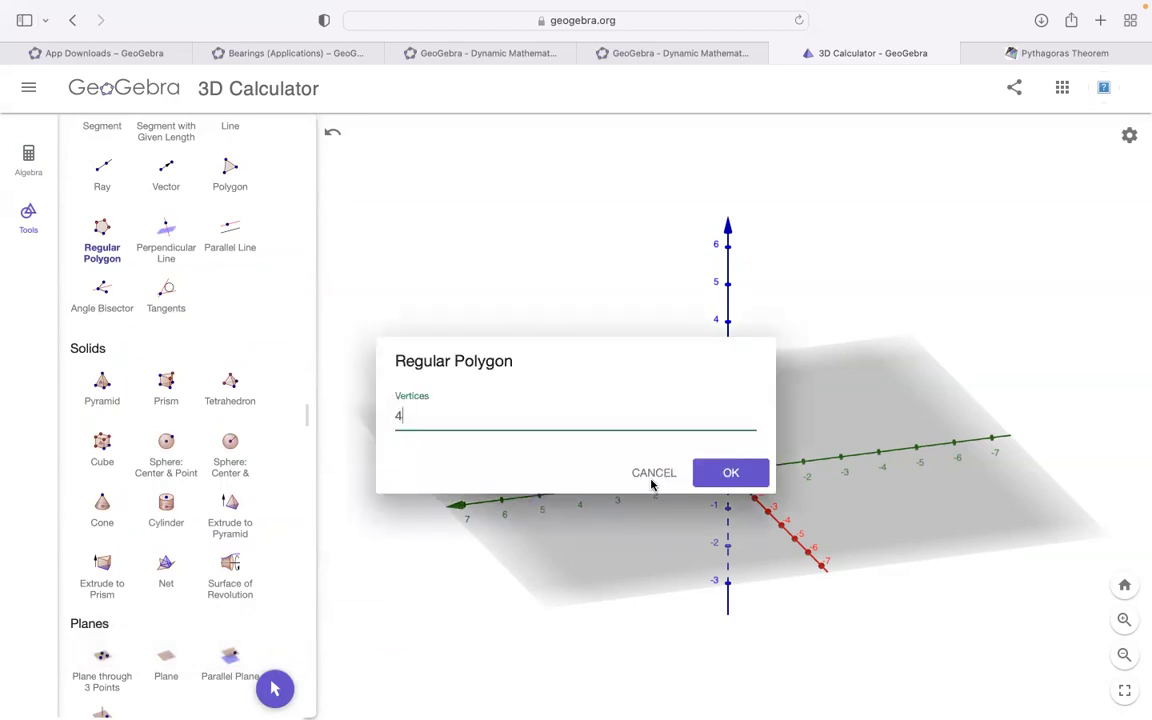
{"action": "key", "text": "Return"}
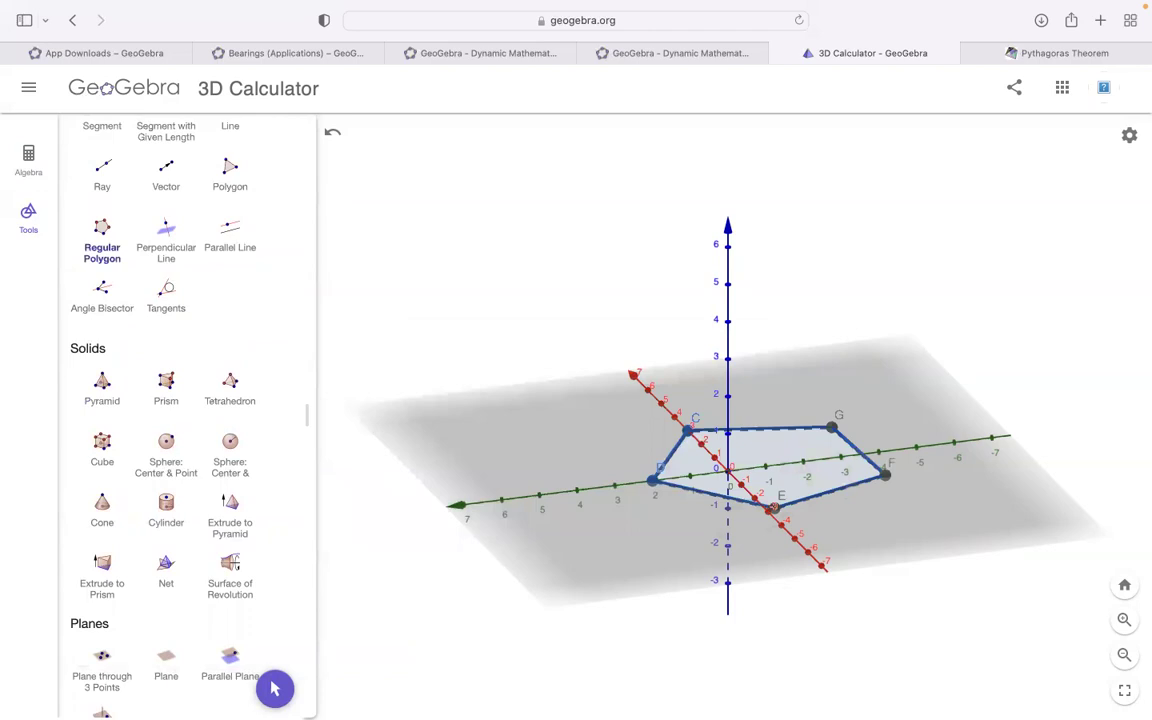
Step: Build a pyramid on the pentagon with its top point at 4 on the z-axis
{"action": "left_click", "coordinate": [104, 398]}
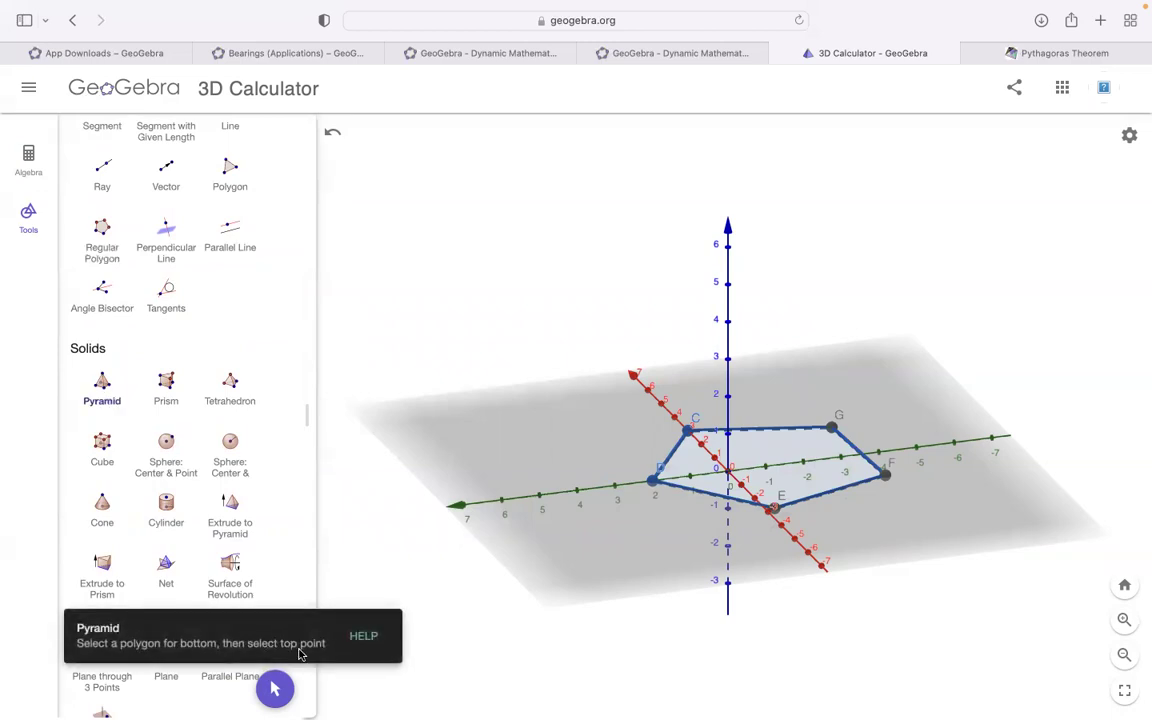
{"action": "left_click", "coordinate": [798, 452]}
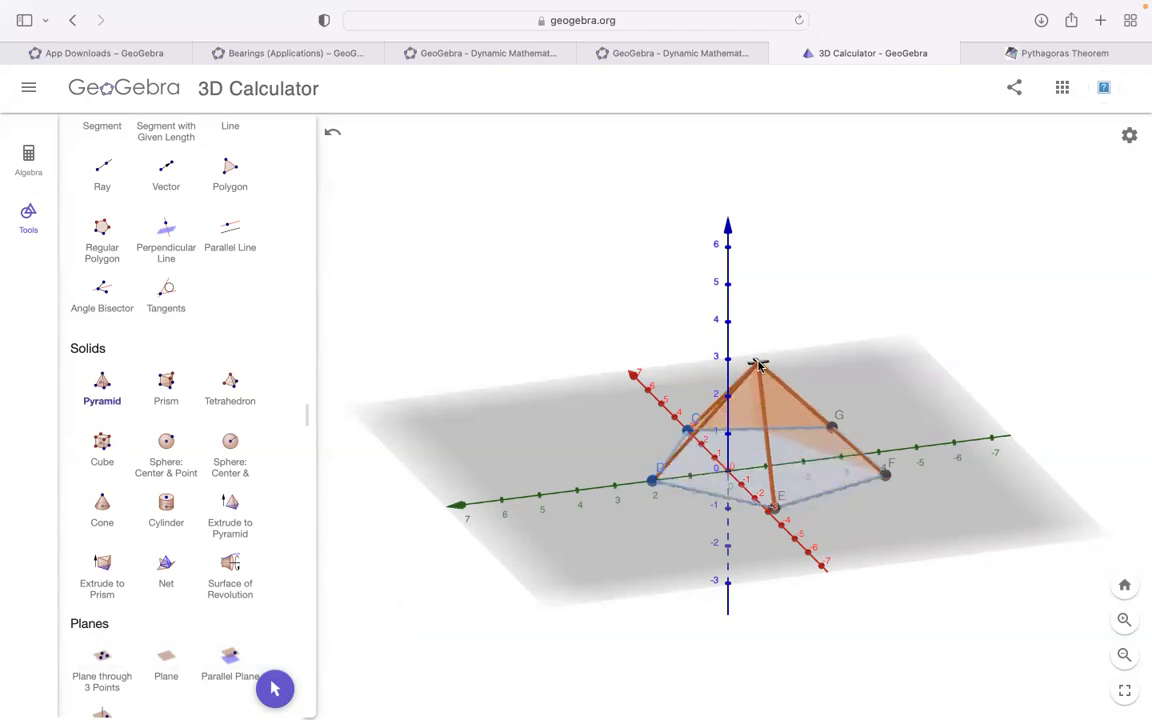
{"action": "left_click", "coordinate": [727, 324]}
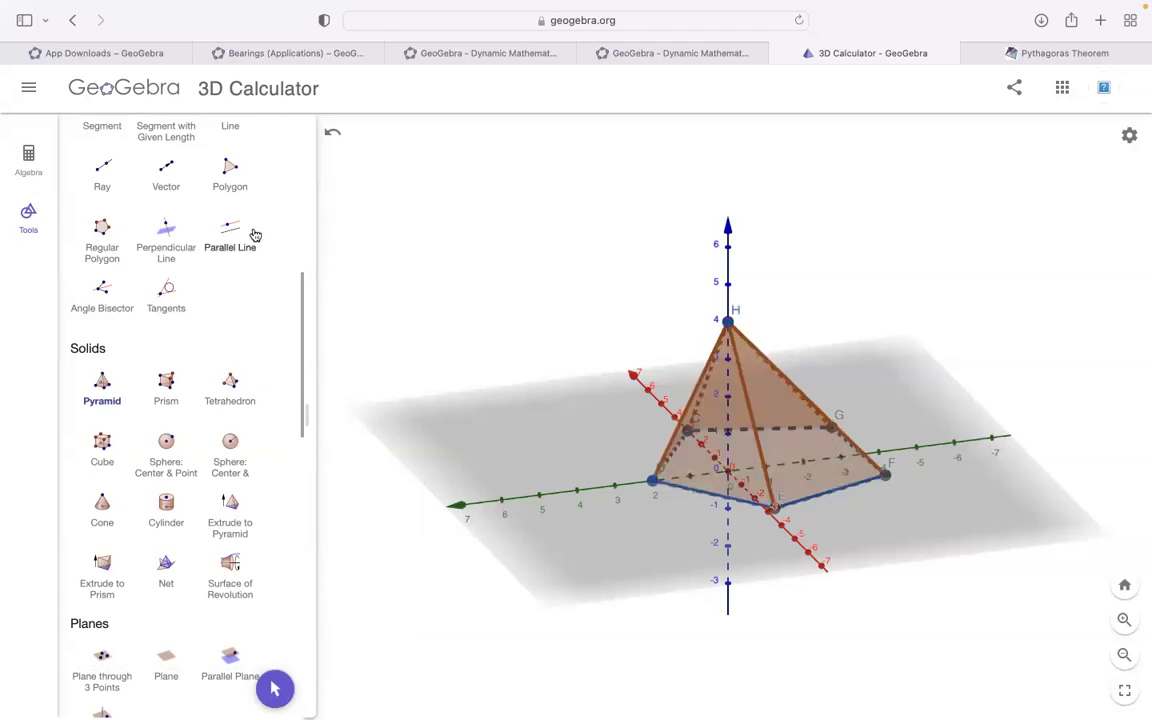
Step: Narrow the algebra list to enlarge the 3D view, and move the pyramid's apex H up to 5 on the z-axis
{"action": "left_click", "coordinate": [29, 165]}
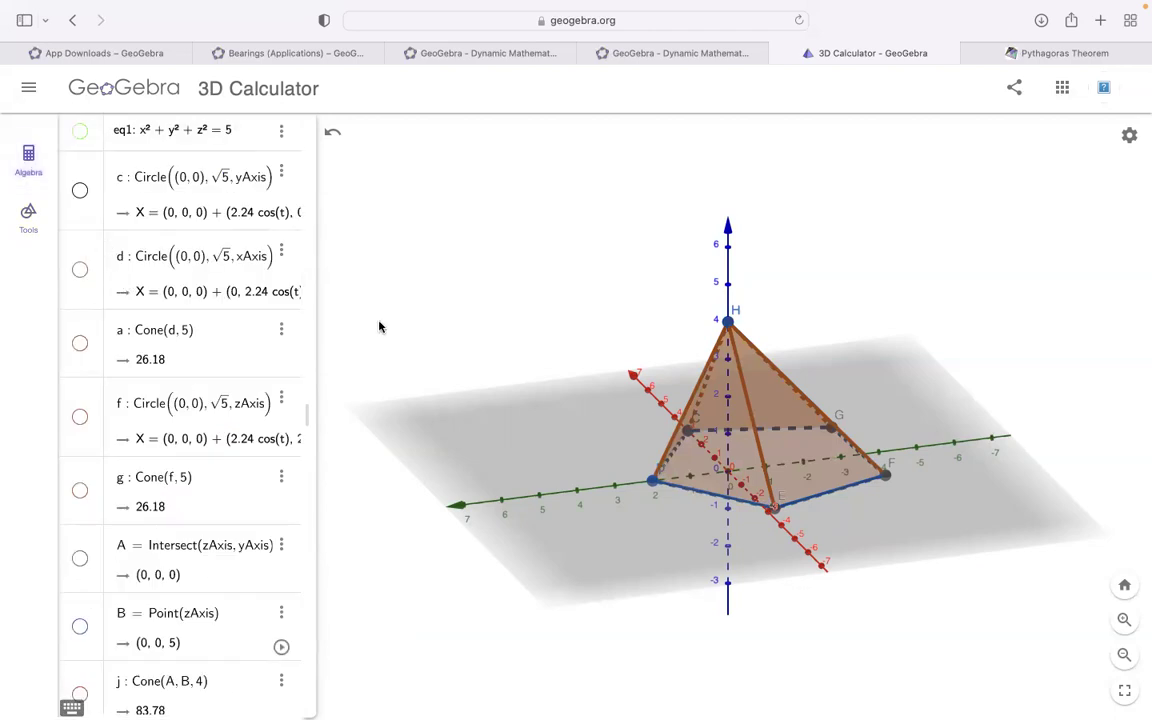
{"action": "left_click_drag", "start_coordinate": [312, 220], "coordinate": [205, 220]}
{"action": "left_click_drag", "start_coordinate": [391, 321], "coordinate": [390, 293]}
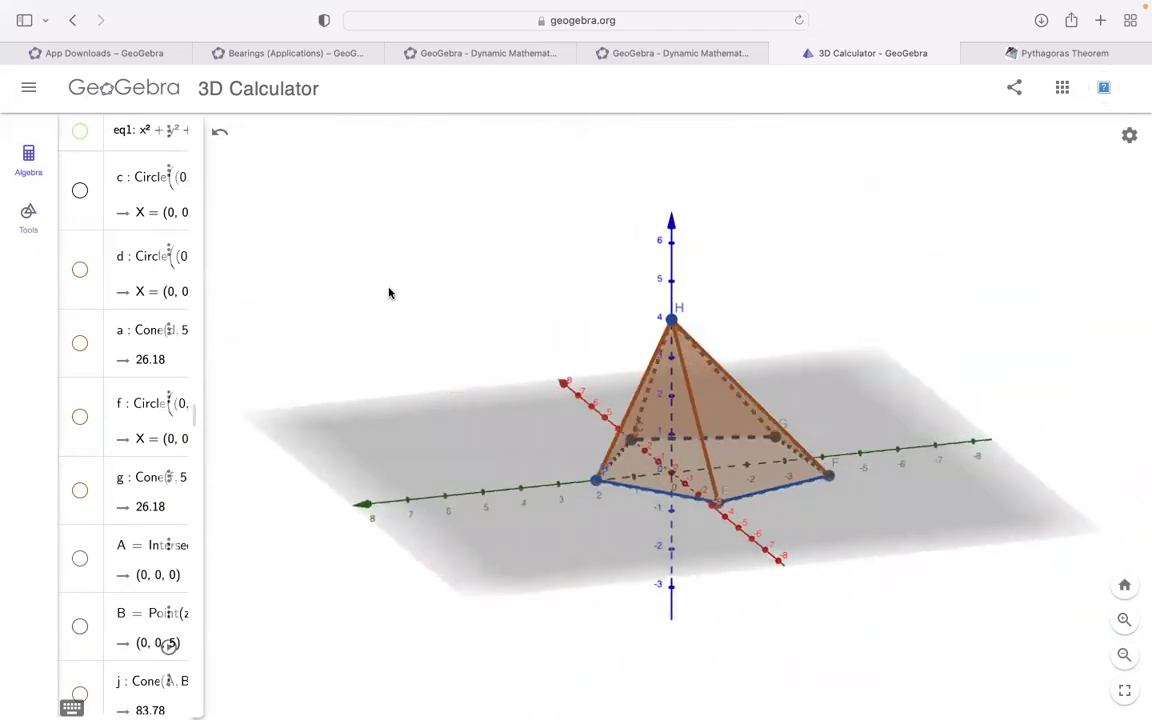
{"action": "left_click_drag", "start_coordinate": [672, 320], "coordinate": [677, 287]}
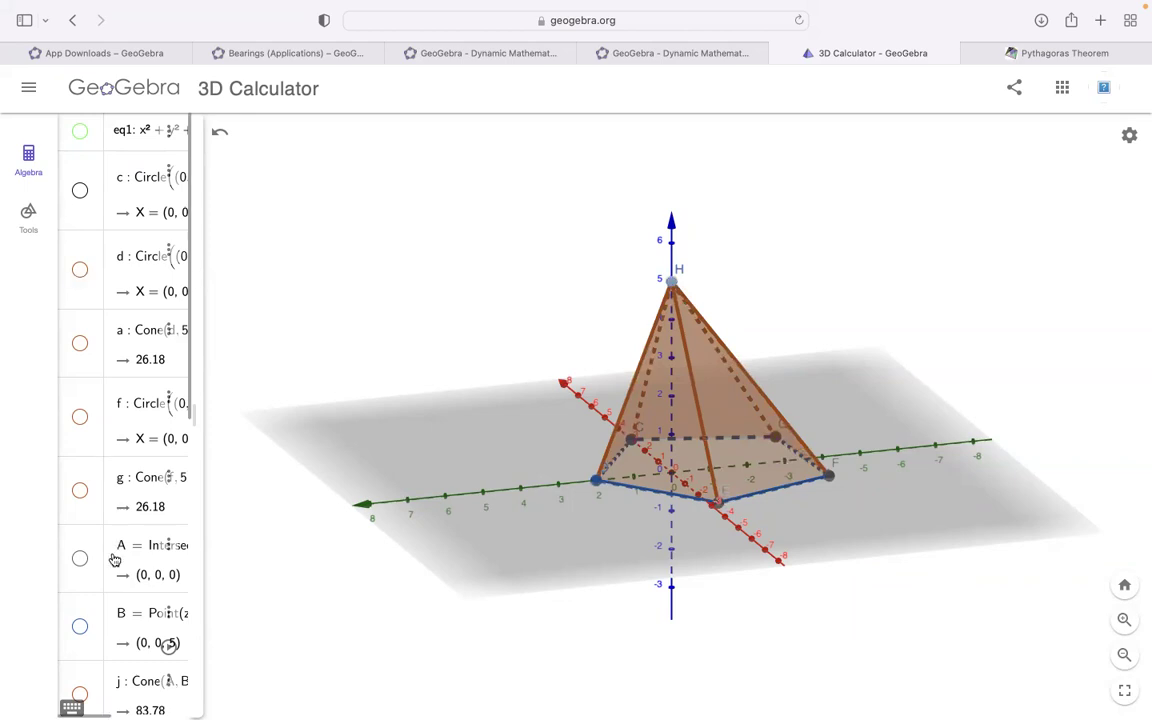
Step: Hide the pyramid, its pentagon base with the edges, and the apex H
{"action": "scroll", "coordinate": [113, 555], "scroll_direction": "down", "scroll_amount": 10}
{"action": "left_click", "coordinate": [80, 522]}
{"action": "left_click", "coordinate": [80, 454]}
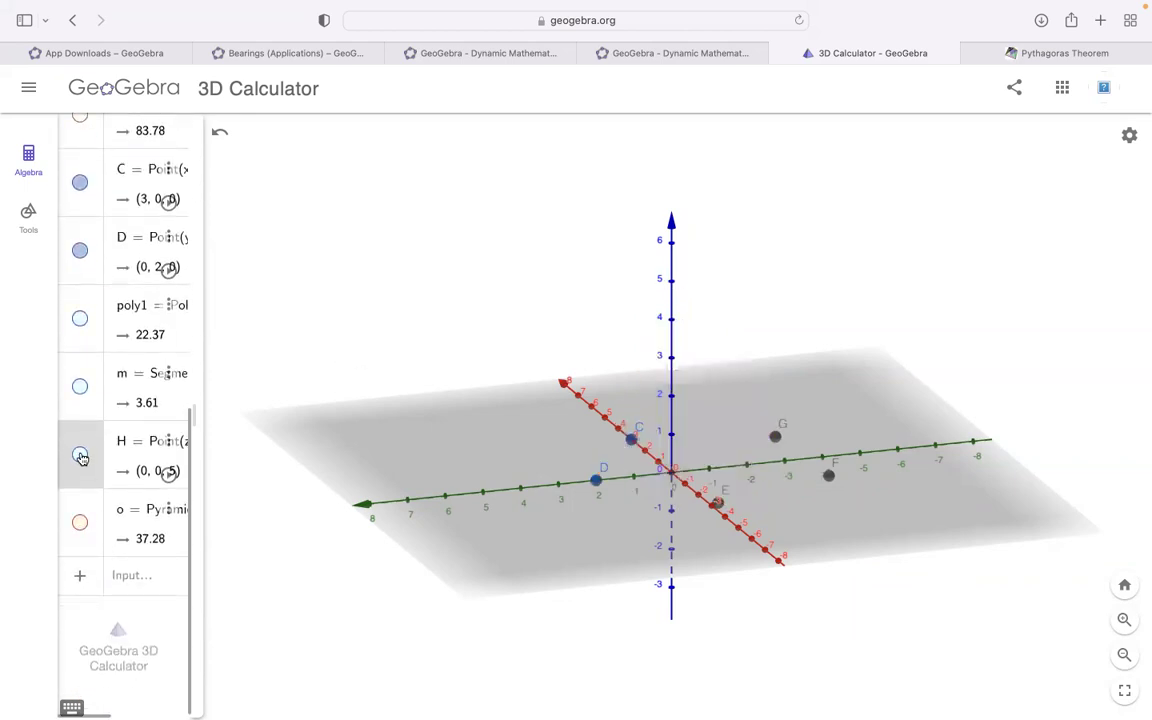
Step: Widen the tool list and draw a regular polygon with 4 vertices on the existing points C and D
{"action": "left_click", "coordinate": [30, 220]}
{"action": "left_click_drag", "start_coordinate": [203, 289], "coordinate": [465, 311]}
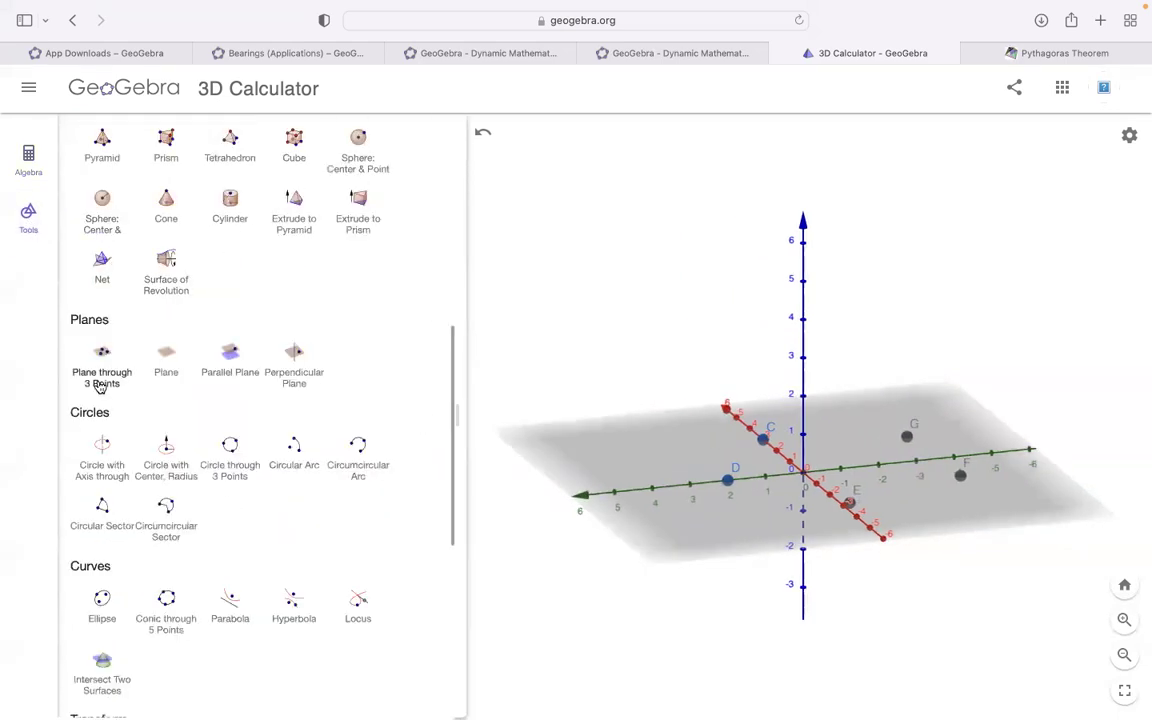
{"action": "scroll", "coordinate": [110, 568], "scroll_direction": "down", "scroll_amount": 5}
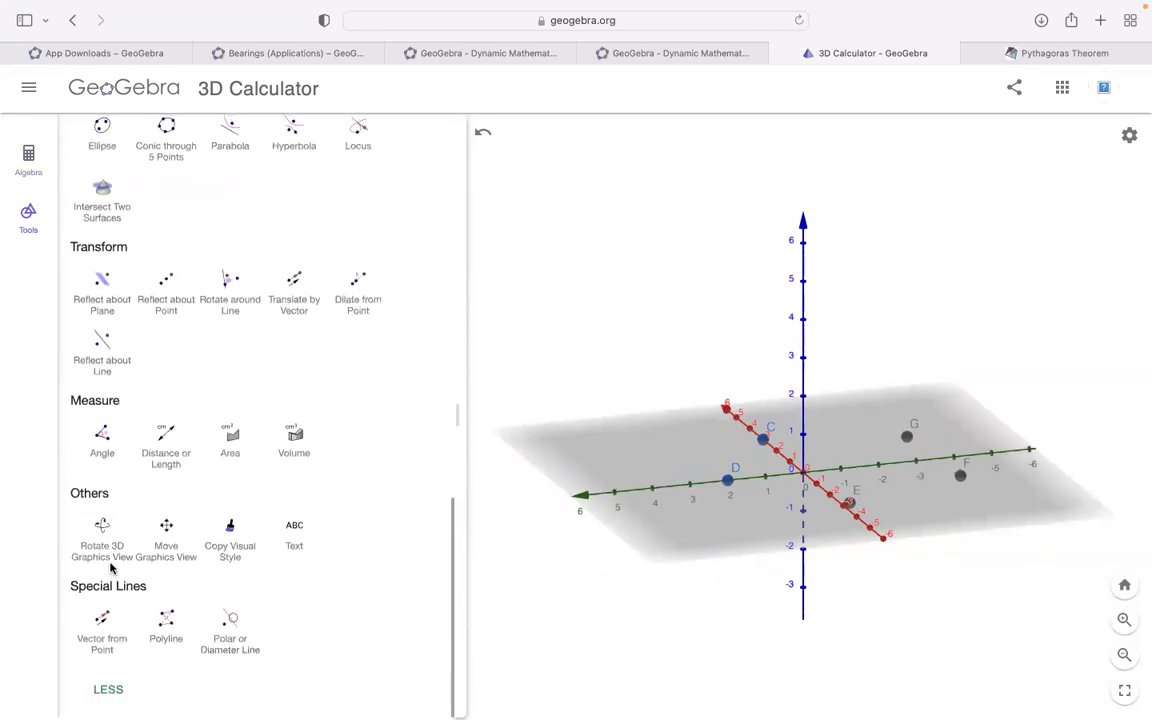
{"action": "scroll", "coordinate": [229, 342], "scroll_direction": "up", "scroll_amount": 10}
{"action": "scroll", "coordinate": [229, 342], "scroll_direction": "up", "scroll_amount": 2}
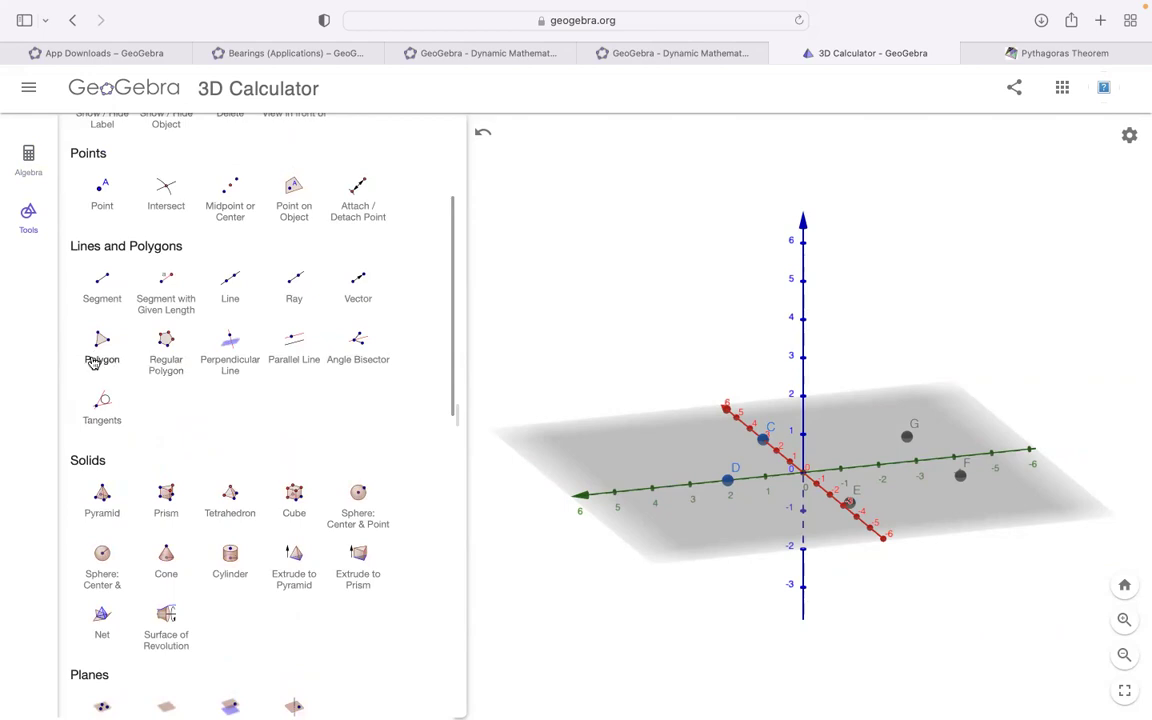
{"action": "left_click", "coordinate": [165, 366]}
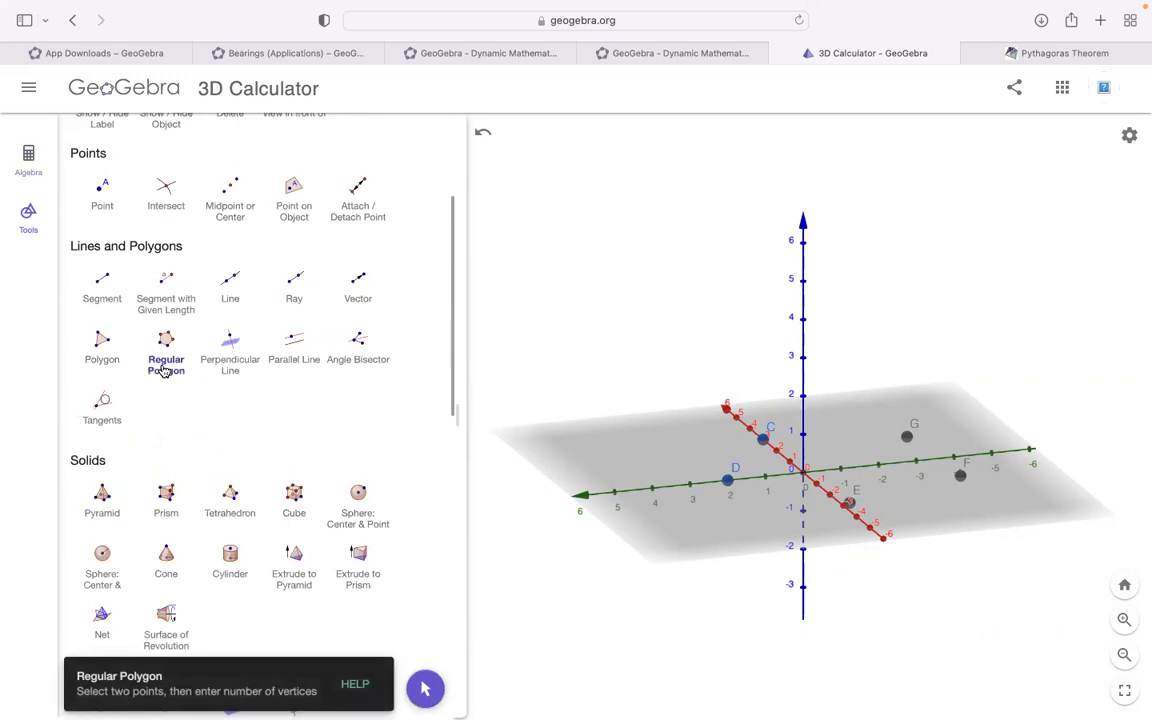
{"action": "left_click", "coordinate": [763, 440]}
{"action": "left_click", "coordinate": [728, 481]}
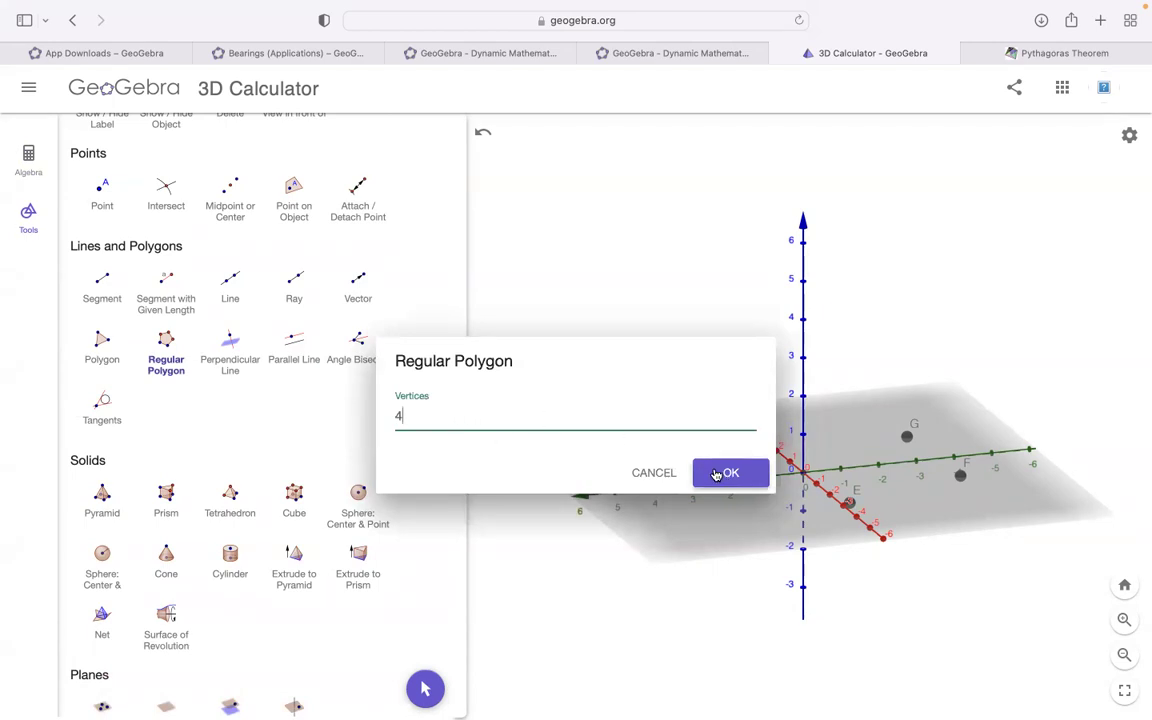
{"action": "left_click", "coordinate": [716, 475]}
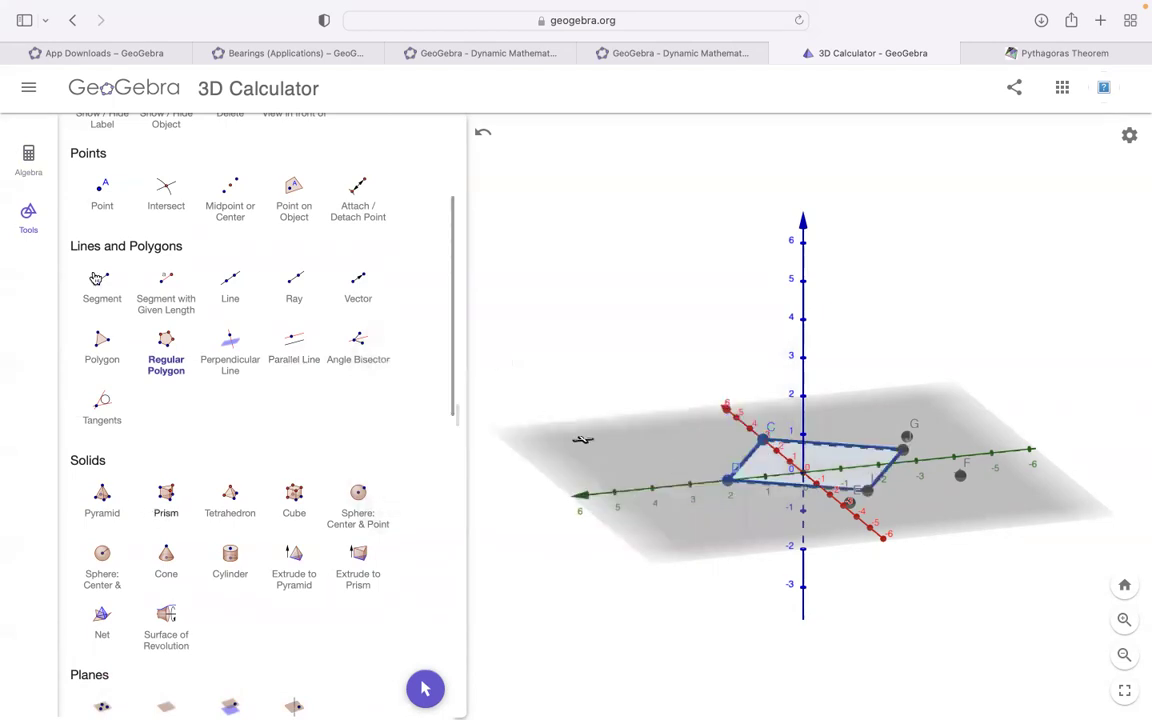
Step: Create a pyramid on the square poly2 with height 5 by entering the command Pyramid(poly2, 5)
{"action": "left_click", "coordinate": [29, 167]}
{"action": "scroll", "coordinate": [180, 588], "scroll_direction": "down", "scroll_amount": 2}
{"action": "left_click", "coordinate": [147, 620]}
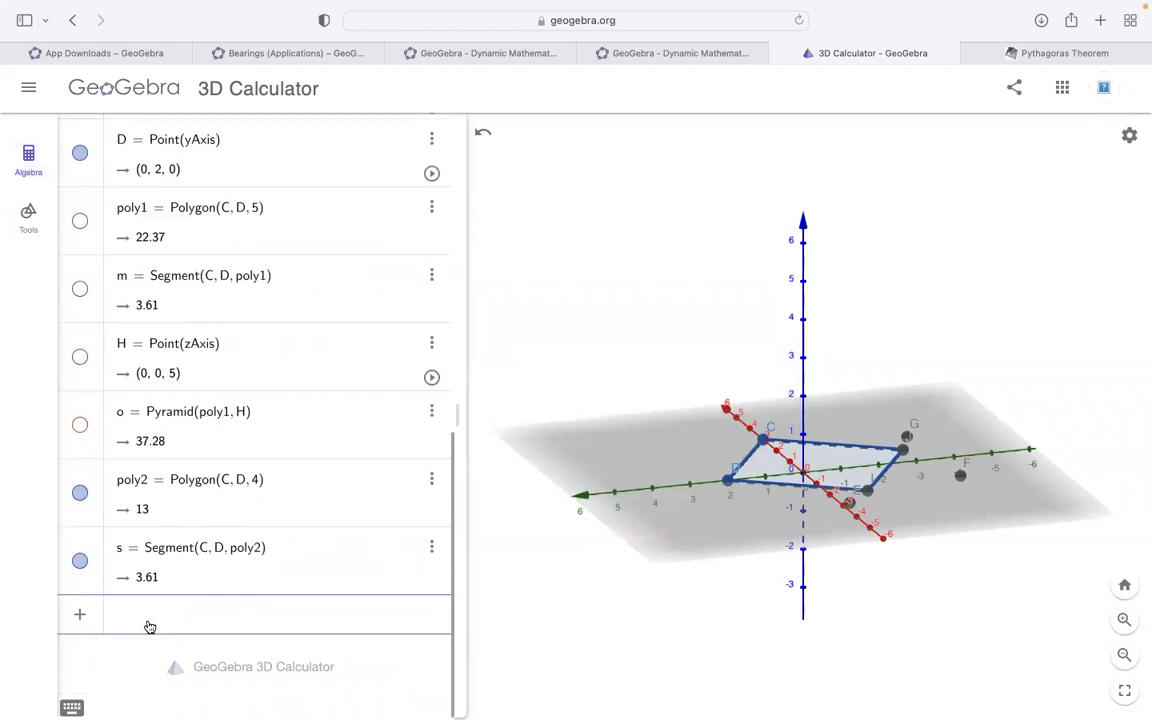
{"action": "type", "text": "pyr"}
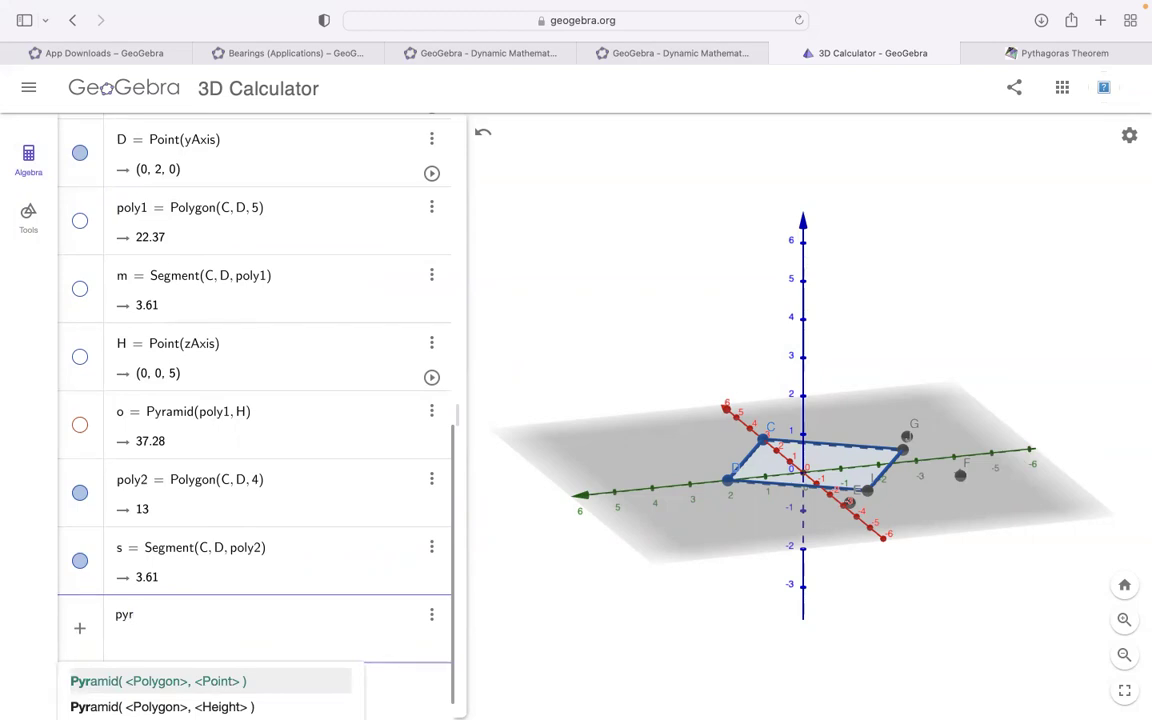
{"action": "key", "text": "Down"}
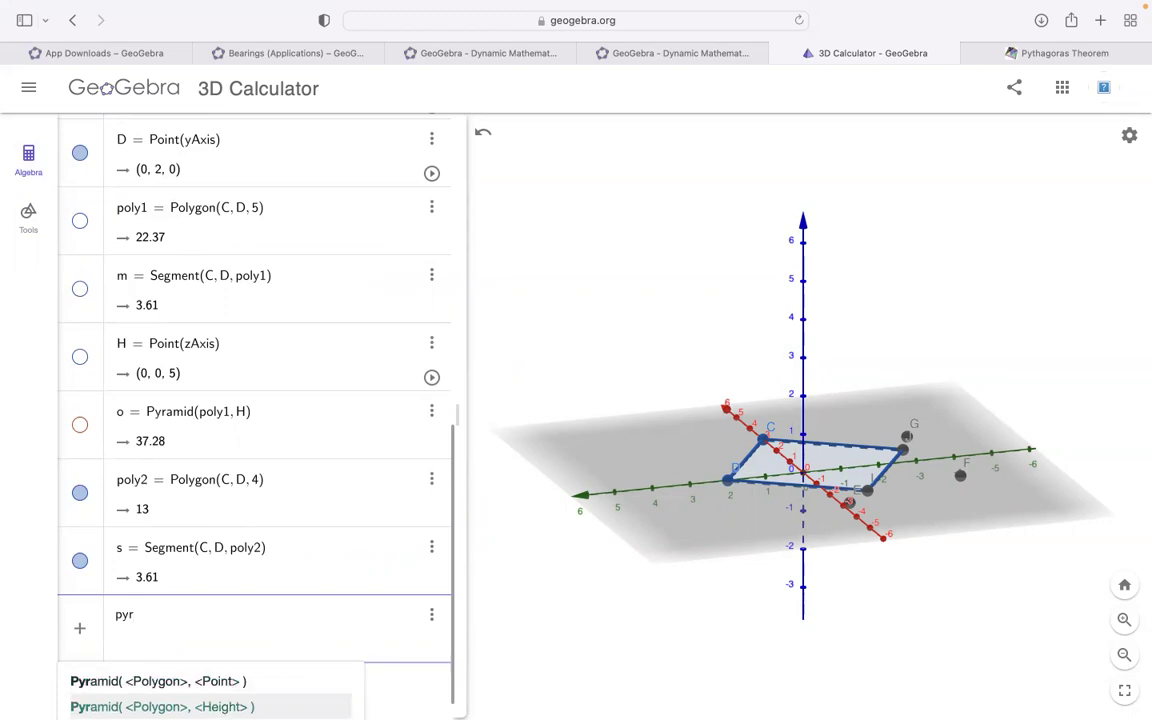
{"action": "key", "text": "Return"}
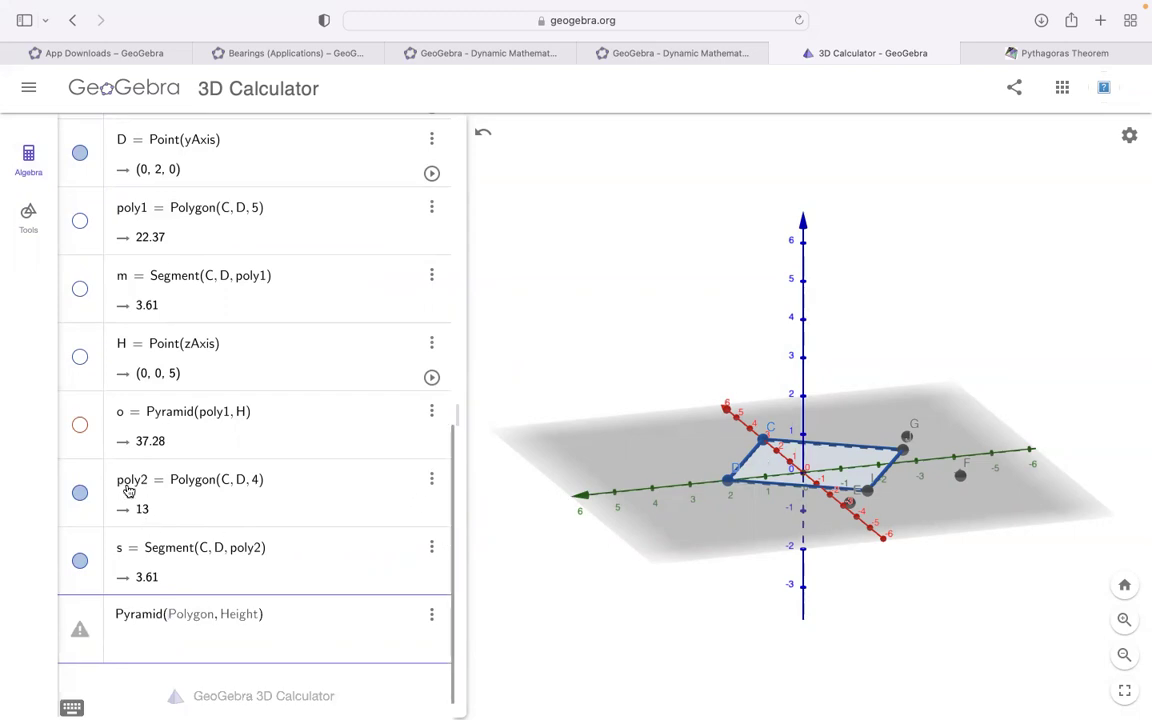
{"action": "type", "text": "poly2"}
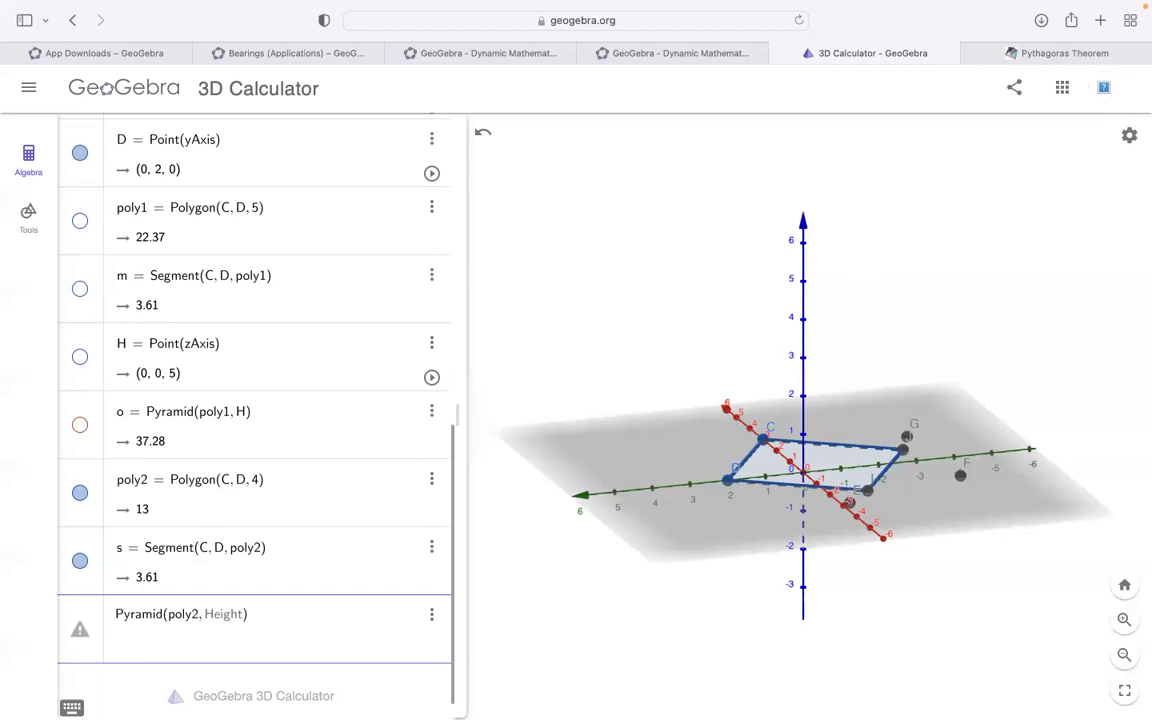
{"action": "type", "text": "5"}
{"action": "key", "text": "Return"}
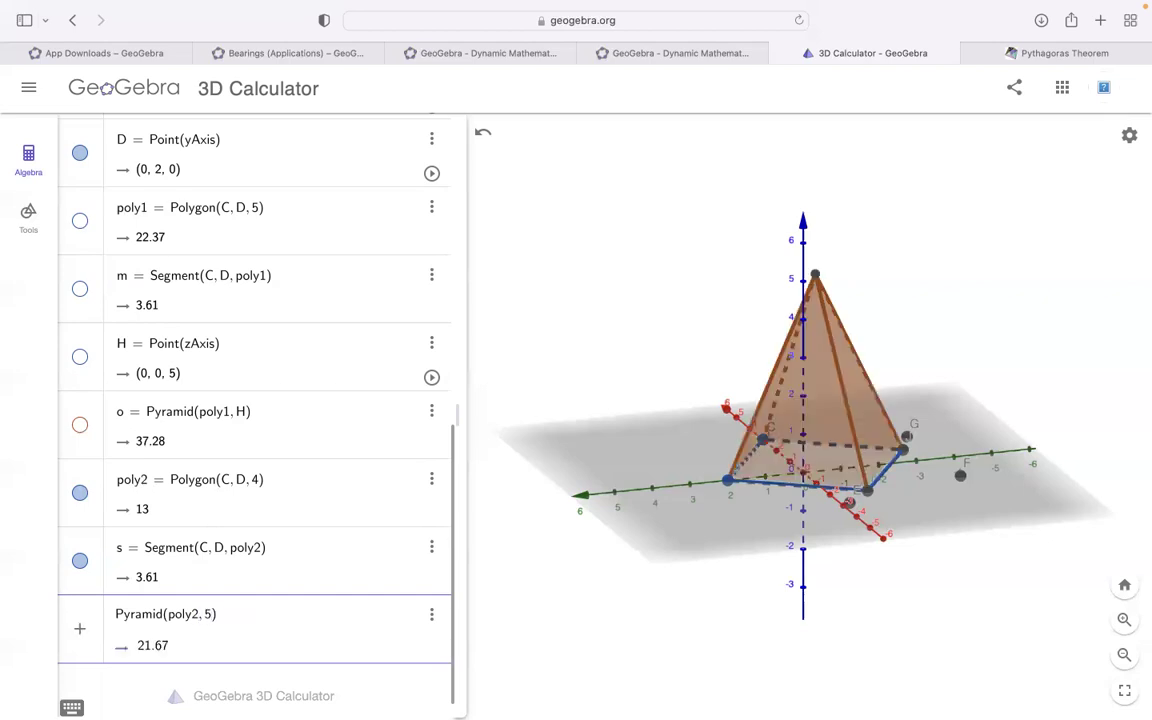
{"action": "key", "text": "Return"}
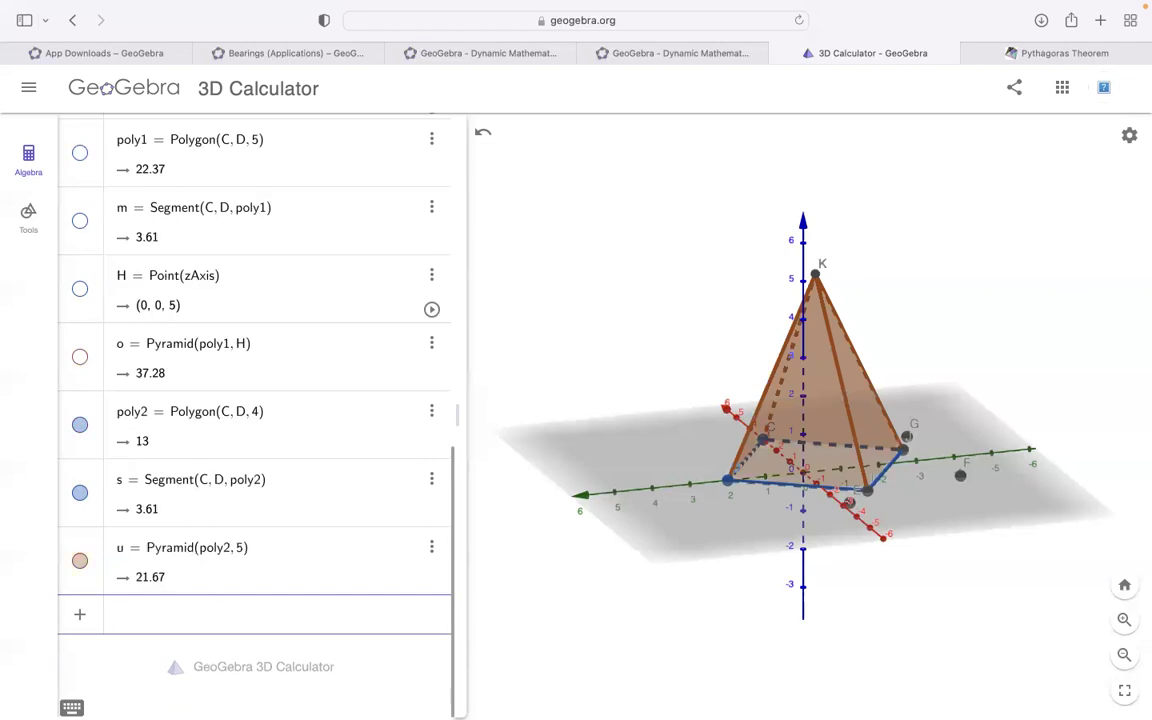
Step: Enlarge the square pyramid's base by moving point D to about 2.89 on the y-axis and point C to about 4.12 on the x-axis
{"action": "left_click_drag", "start_coordinate": [580, 402], "coordinate": [704, 497]}
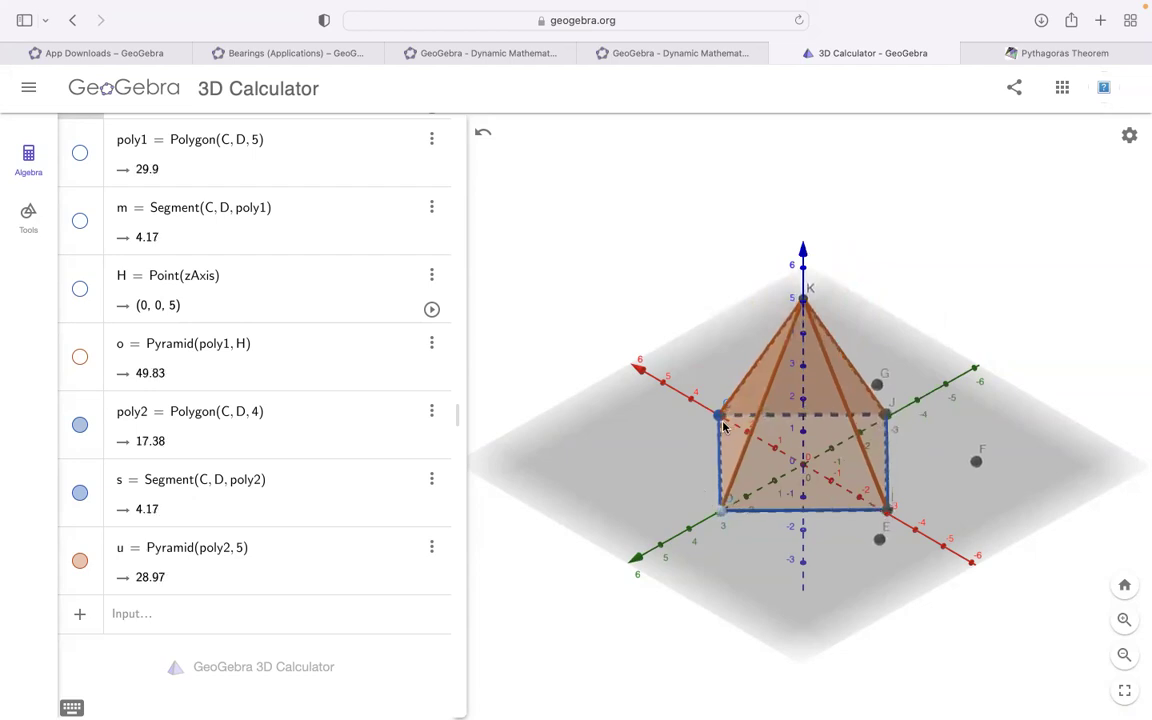
{"action": "left_click_drag", "start_coordinate": [719, 416], "coordinate": [676, 409]}
{"action": "left_click_drag", "start_coordinate": [660, 440], "coordinate": [733, 470]}
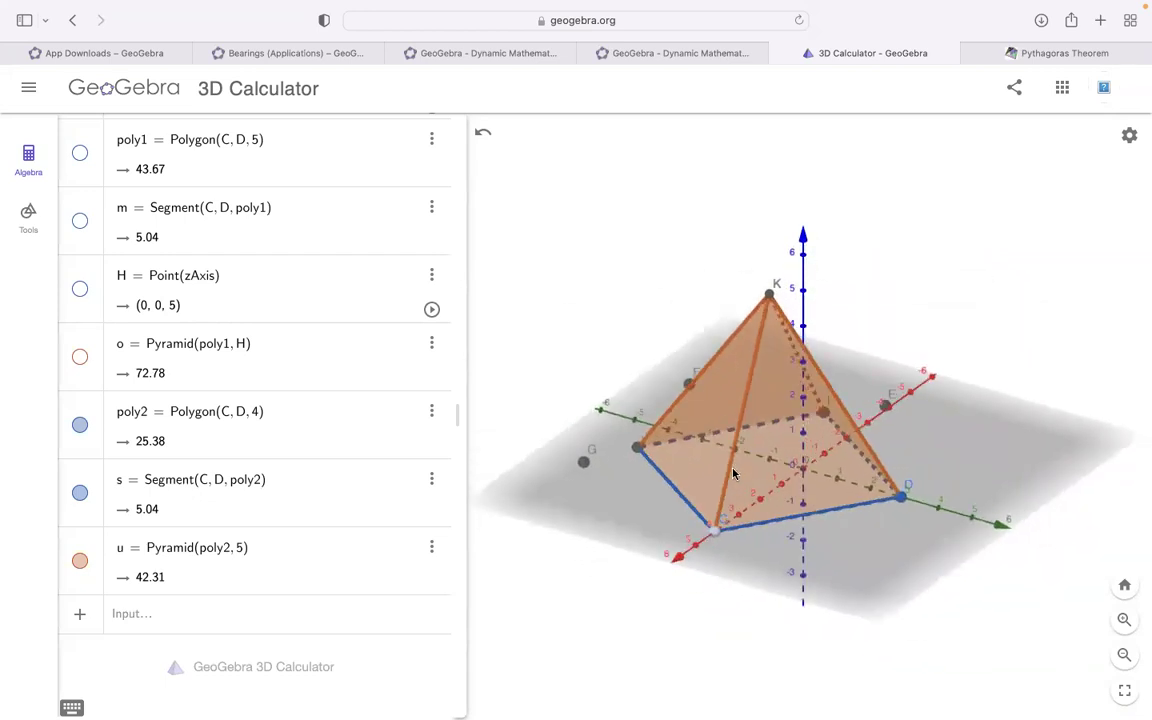
Step: Create the net of the square-based pyramid with the Net tool
{"action": "left_click", "coordinate": [28, 224]}
{"action": "scroll", "coordinate": [272, 458], "scroll_direction": "down", "scroll_amount": 3}
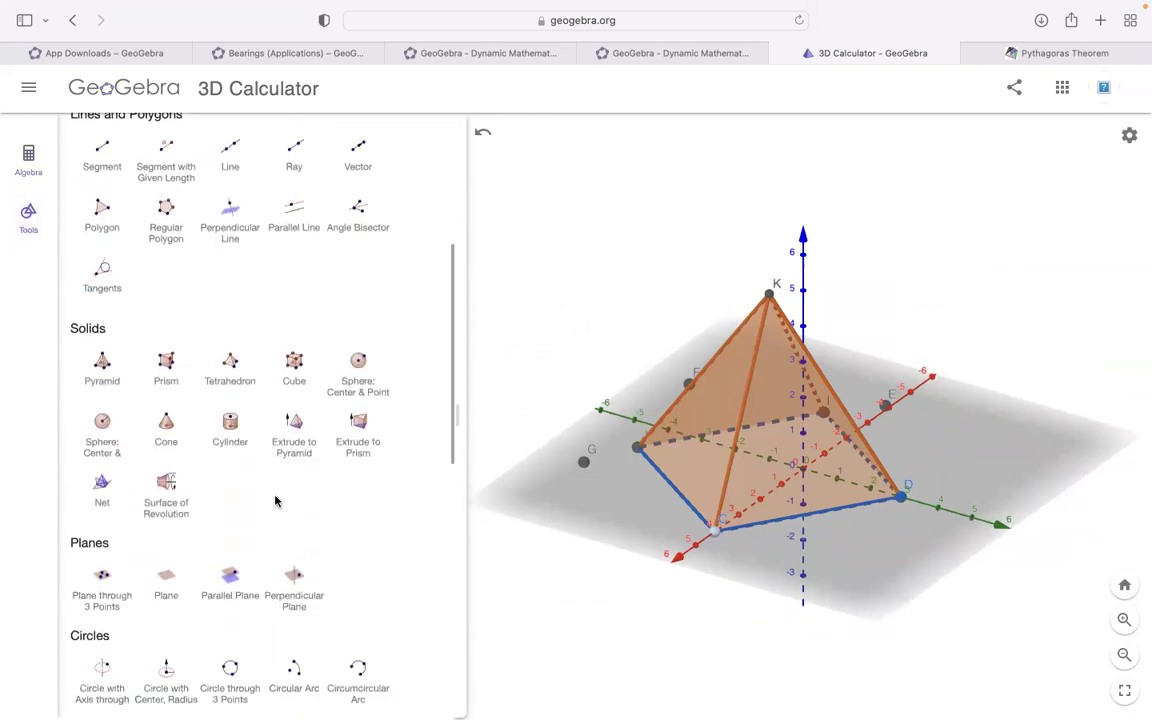
{"action": "left_click", "coordinate": [101, 485]}
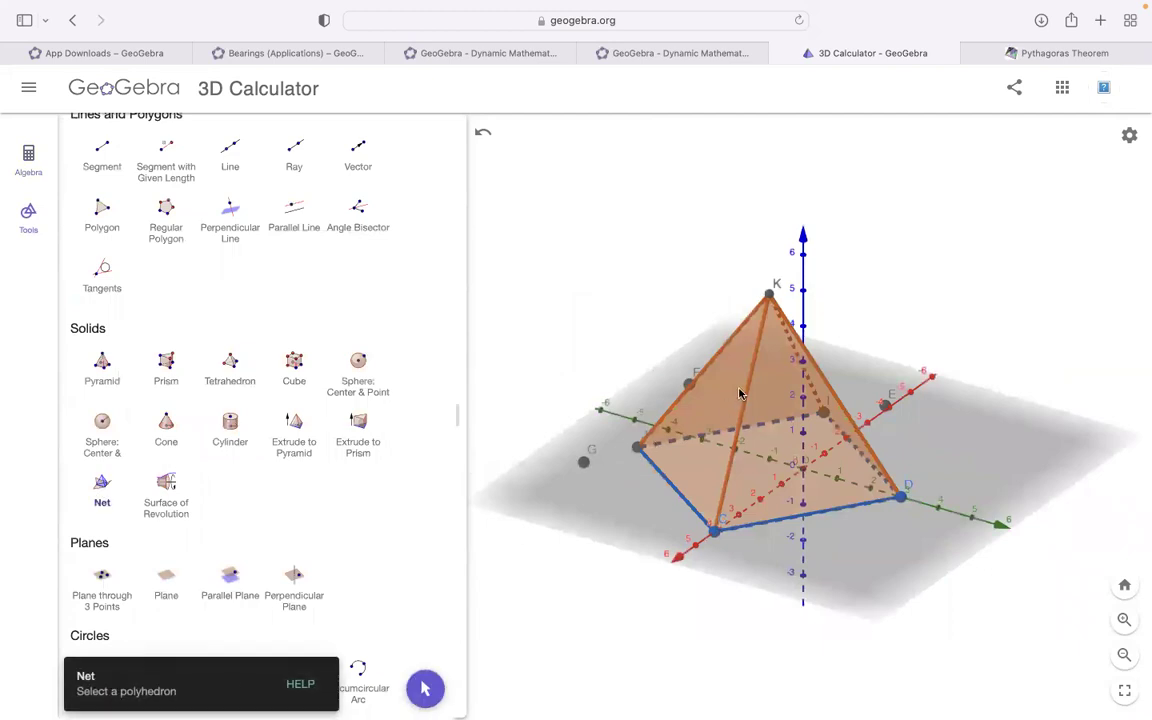
{"action": "left_click", "coordinate": [732, 391]}
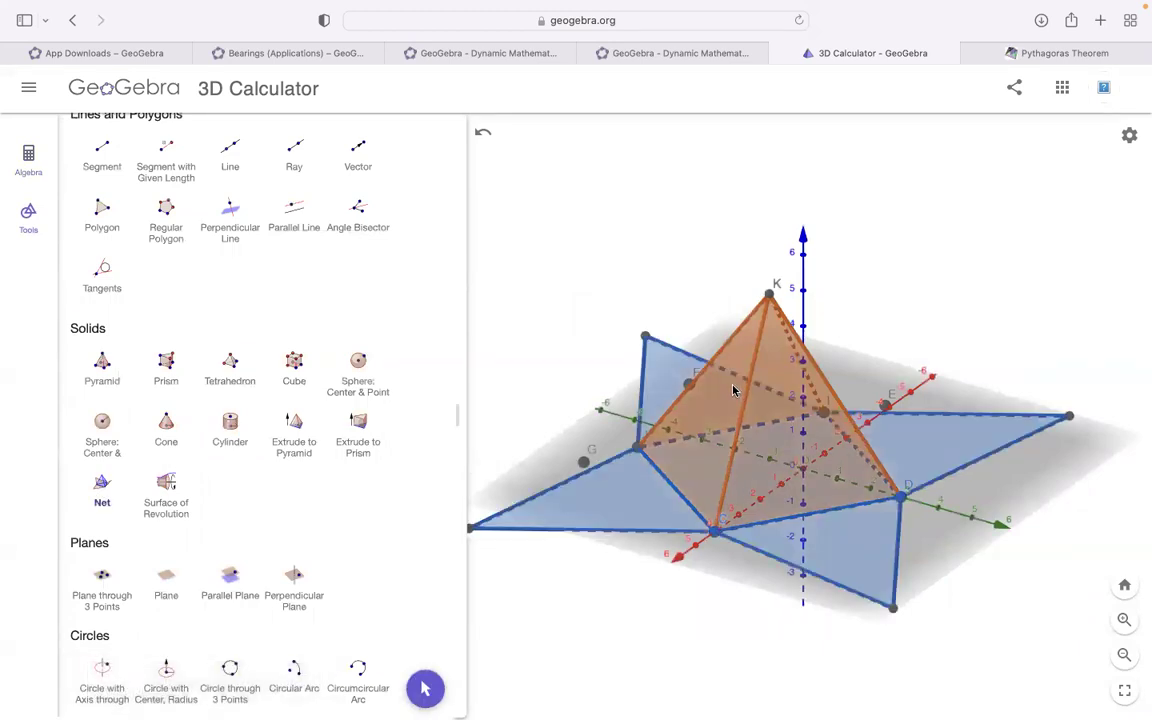
Step: Animate the net's slider v to fold and unfold the faces, and stop it at 0.79
{"action": "left_click", "coordinate": [20, 170]}
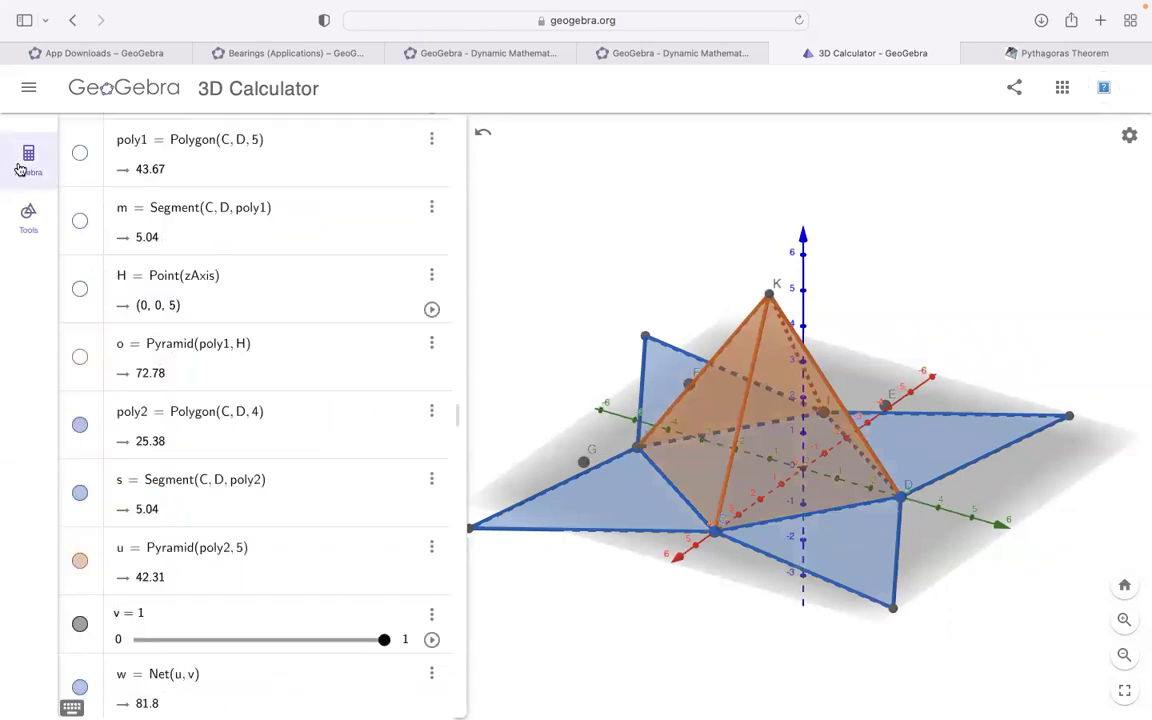
{"action": "scroll", "coordinate": [292, 572], "scroll_direction": "down", "scroll_amount": 3}
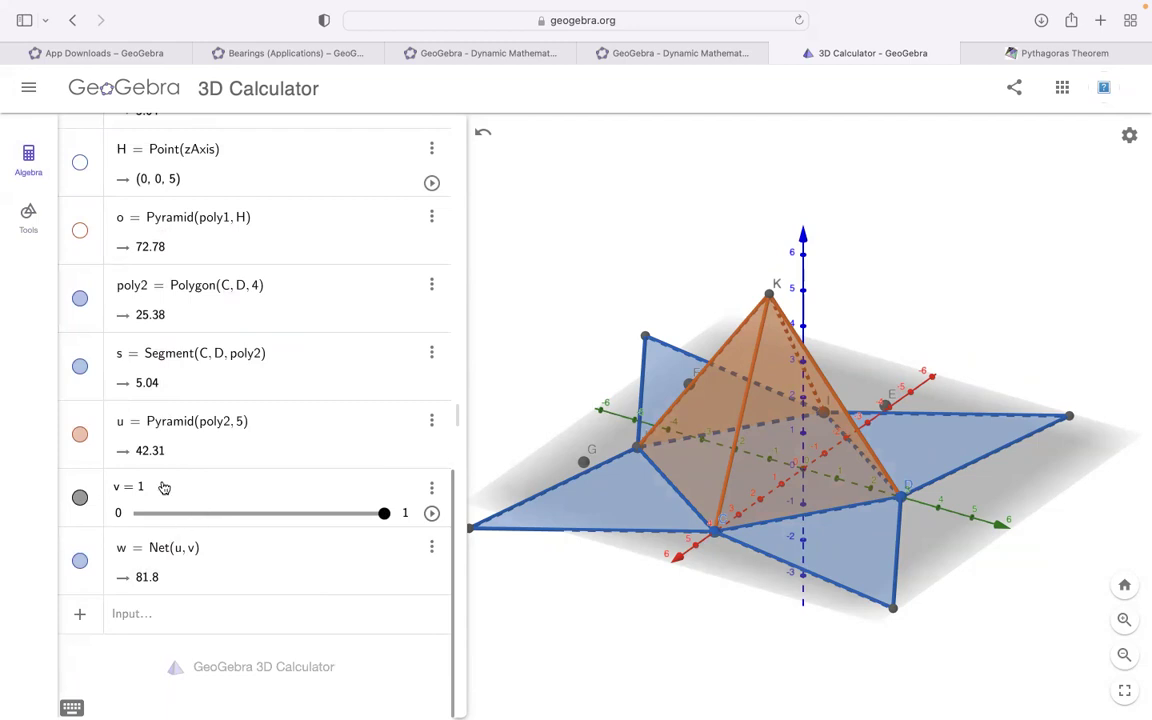
{"action": "left_click", "coordinate": [432, 514]}
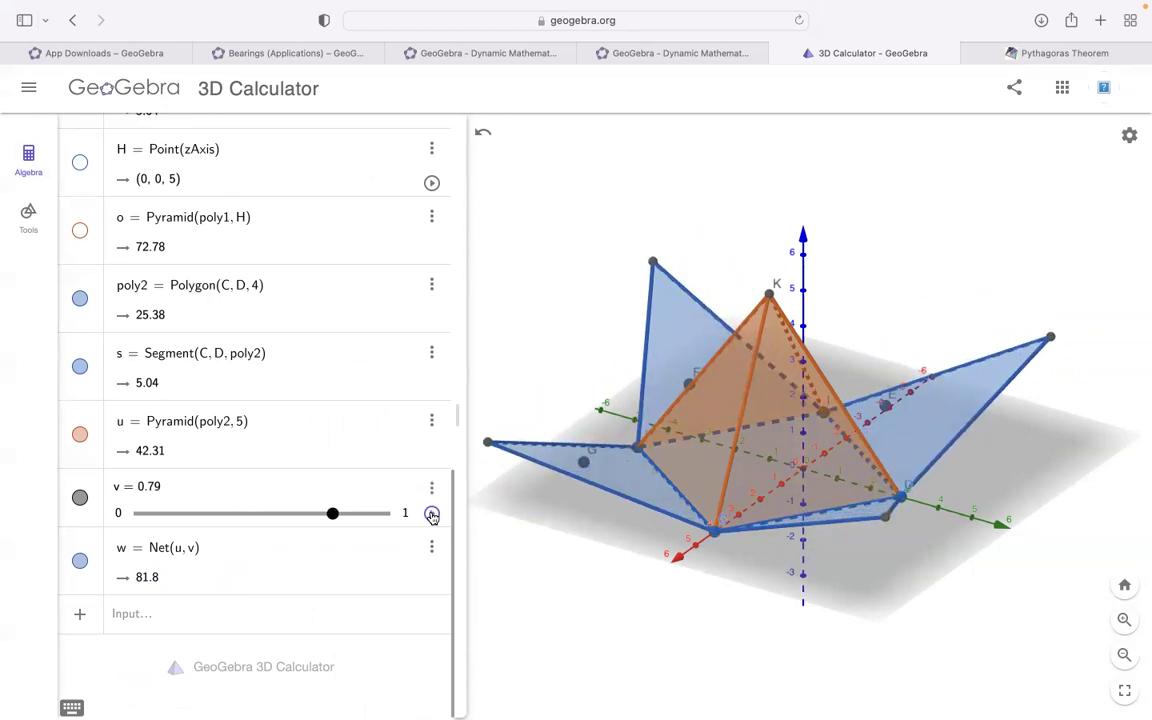
{"action": "left_click", "coordinate": [127, 94]}
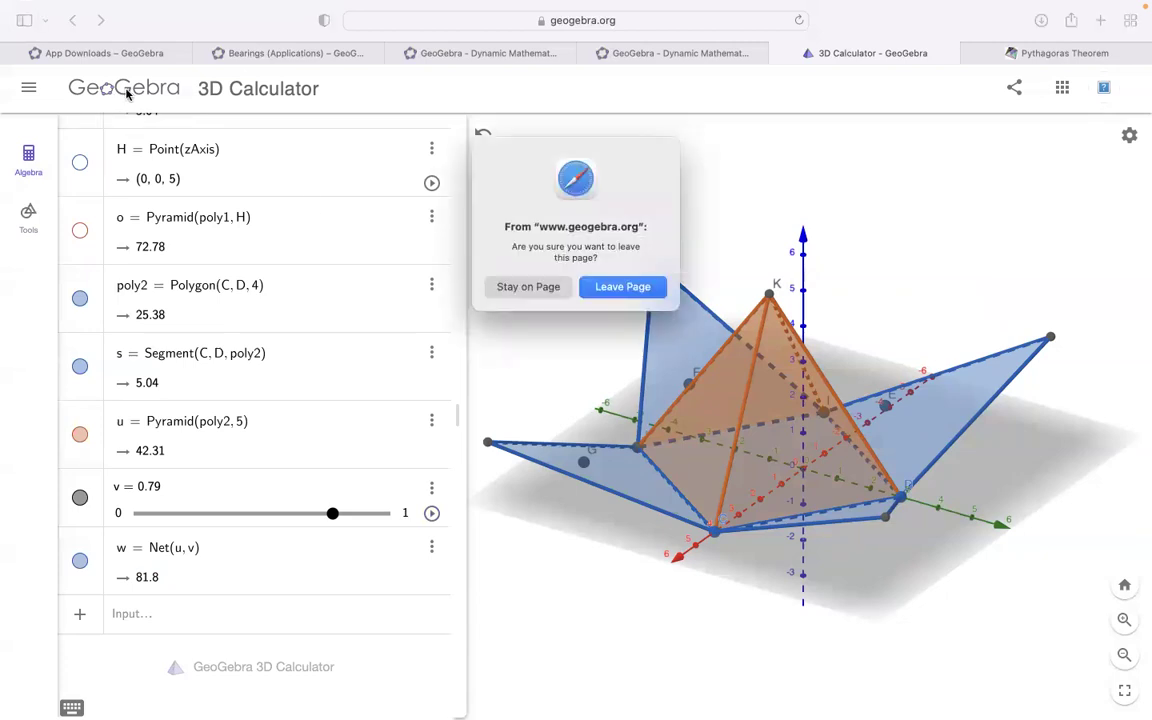
{"action": "left_click", "coordinate": [516, 291]}
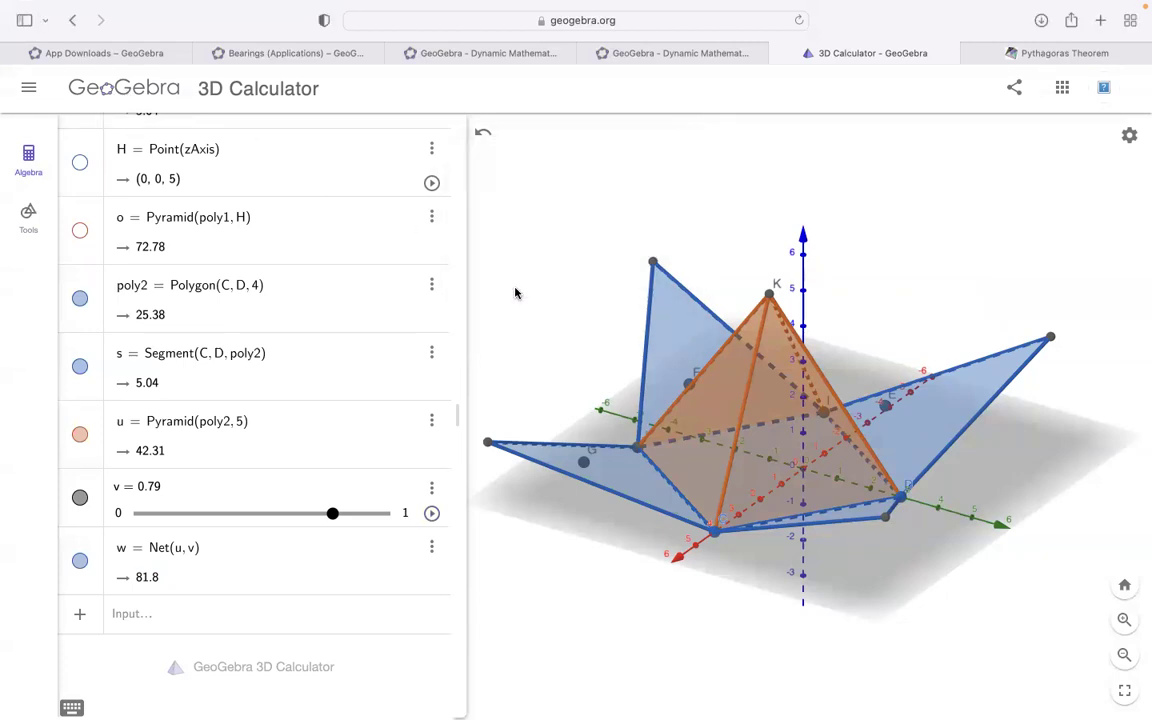
Step: Save the construction under the title "Basics of 3D"
{"action": "scroll", "coordinate": [160, 203], "scroll_direction": "up", "scroll_amount": 10}
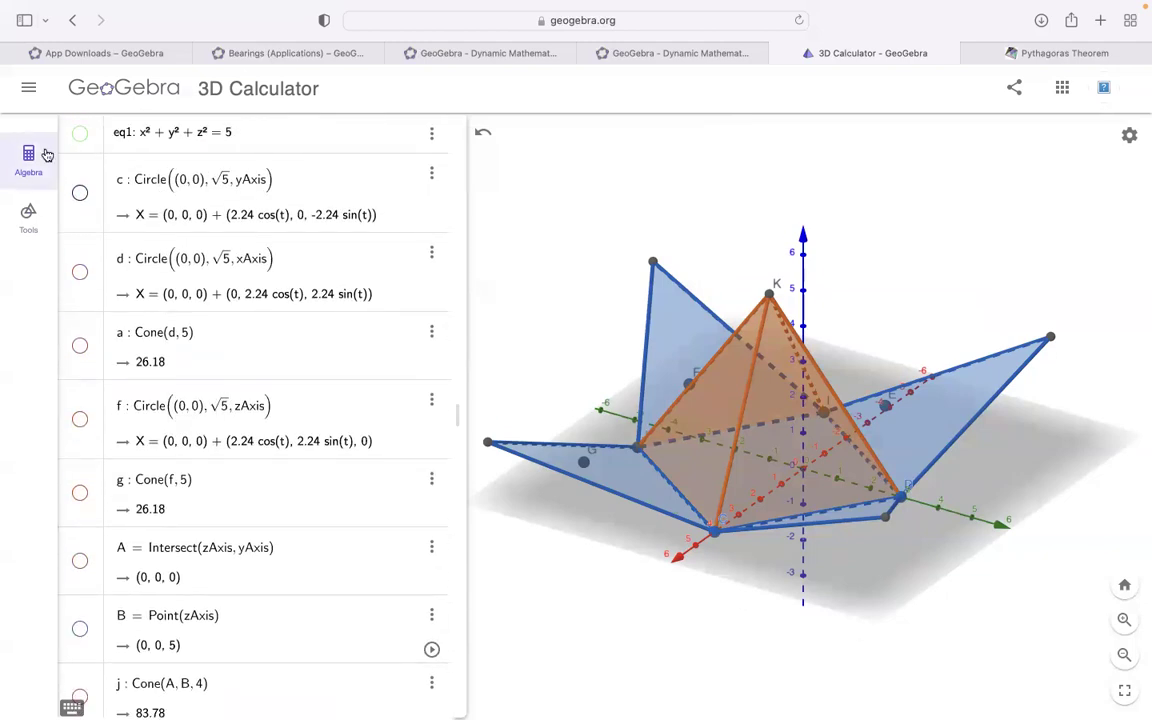
{"action": "left_click", "coordinate": [29, 89]}
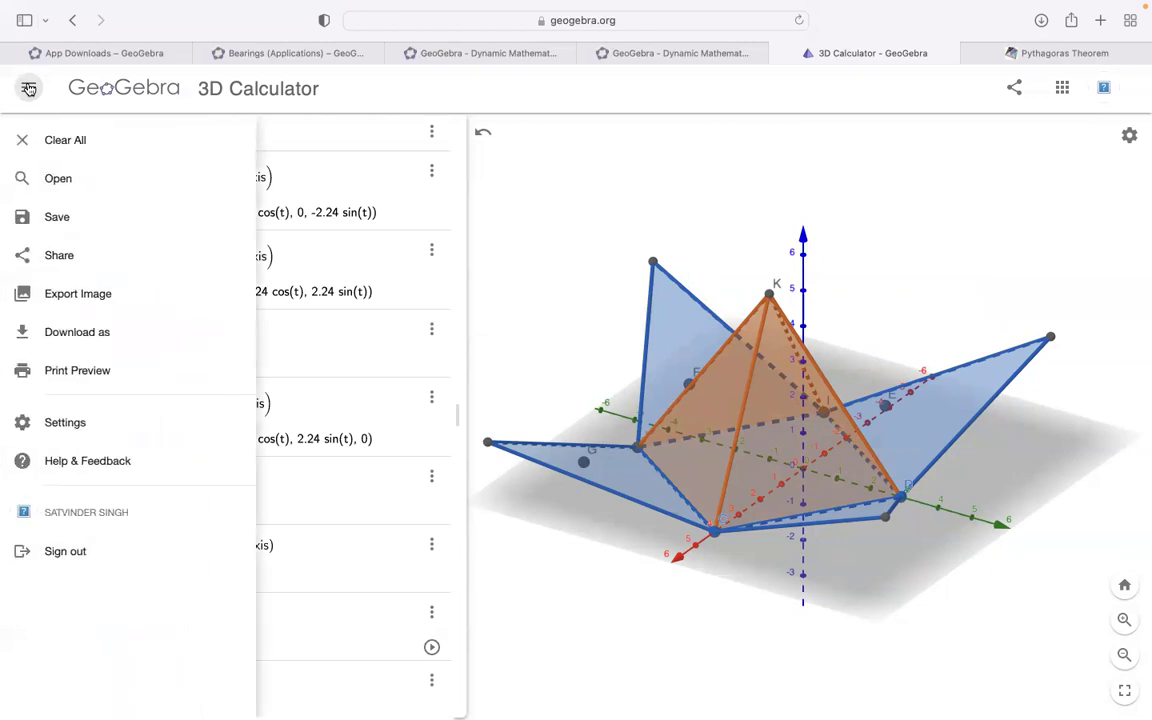
{"action": "left_click", "coordinate": [51, 217]}
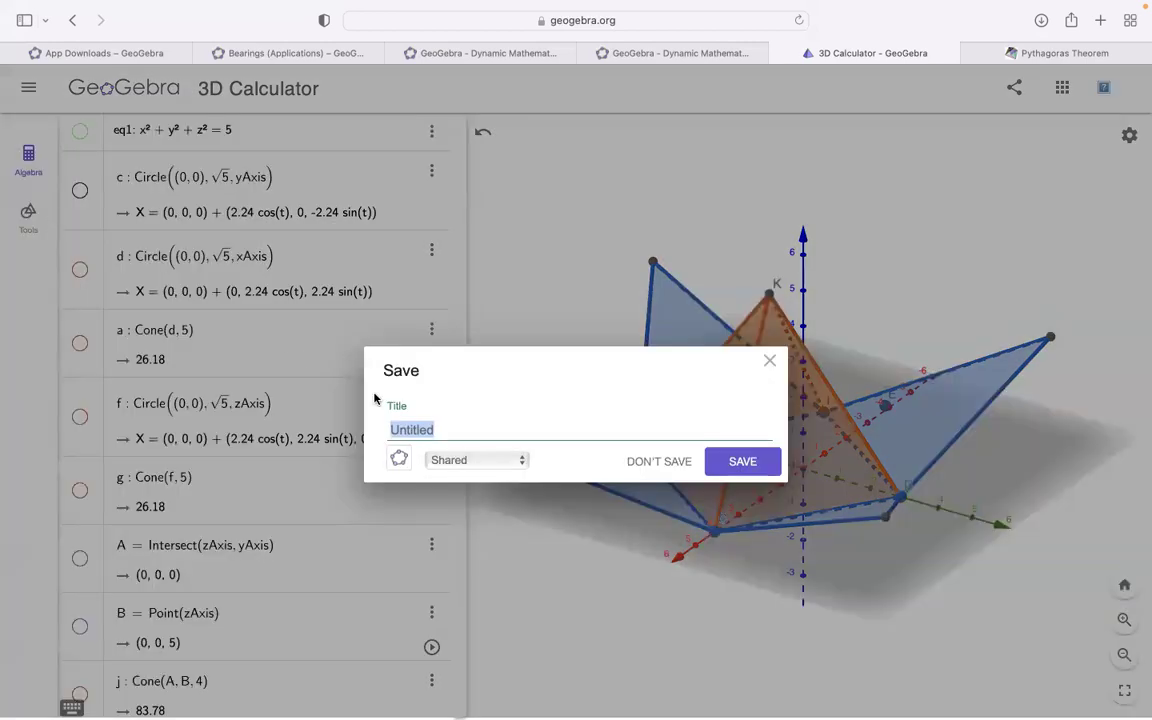
{"action": "type", "text": "Basics of 3D"}
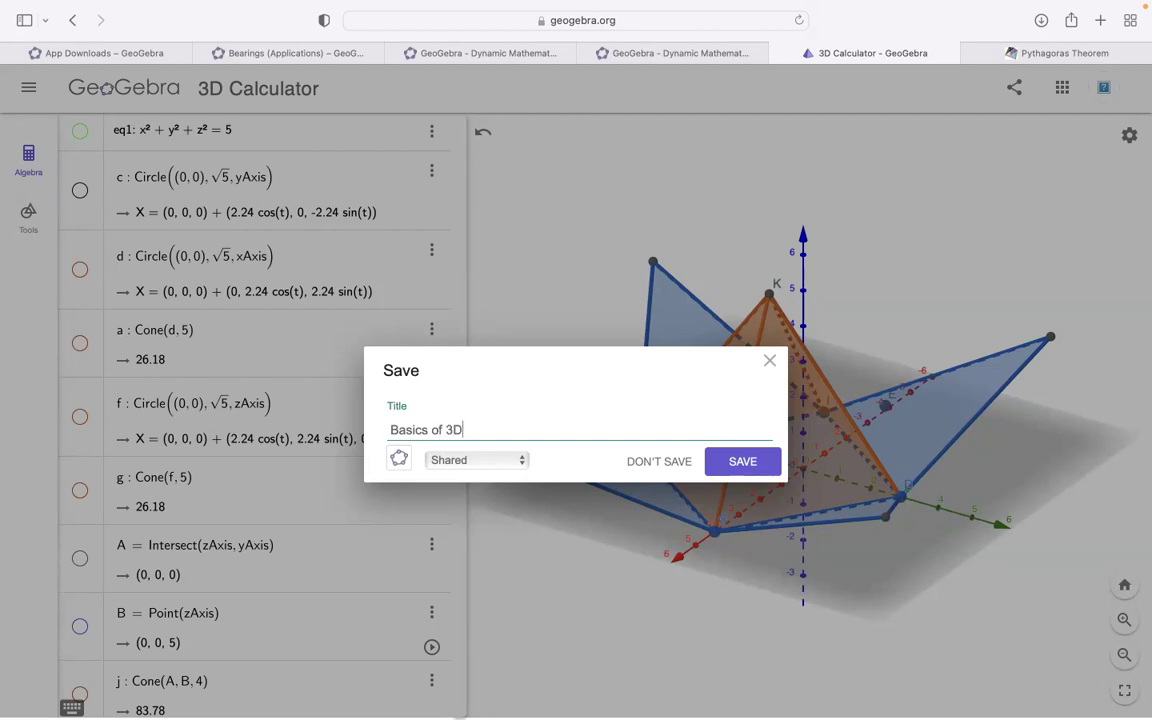
{"action": "left_click", "coordinate": [744, 464]}
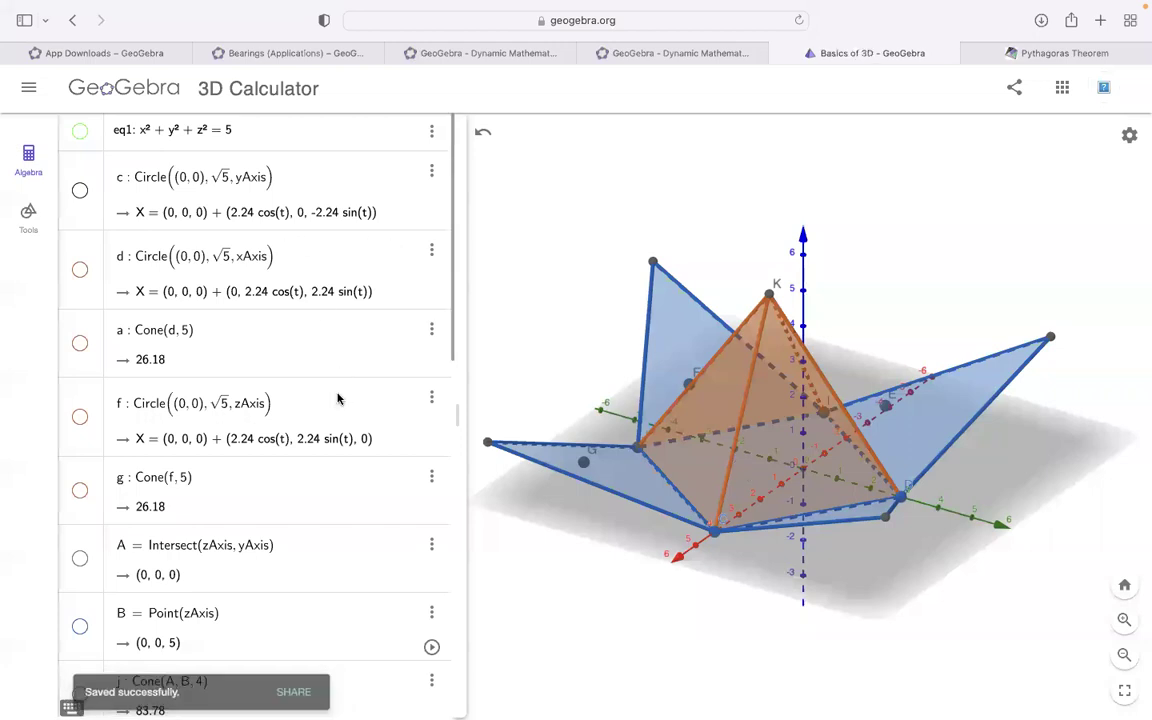
Step: Copy the share link of the saved construction
{"action": "scroll", "coordinate": [225, 487], "scroll_direction": "down", "scroll_amount": 10}
{"action": "scroll", "coordinate": [221, 522], "scroll_direction": "up", "scroll_amount": 8}
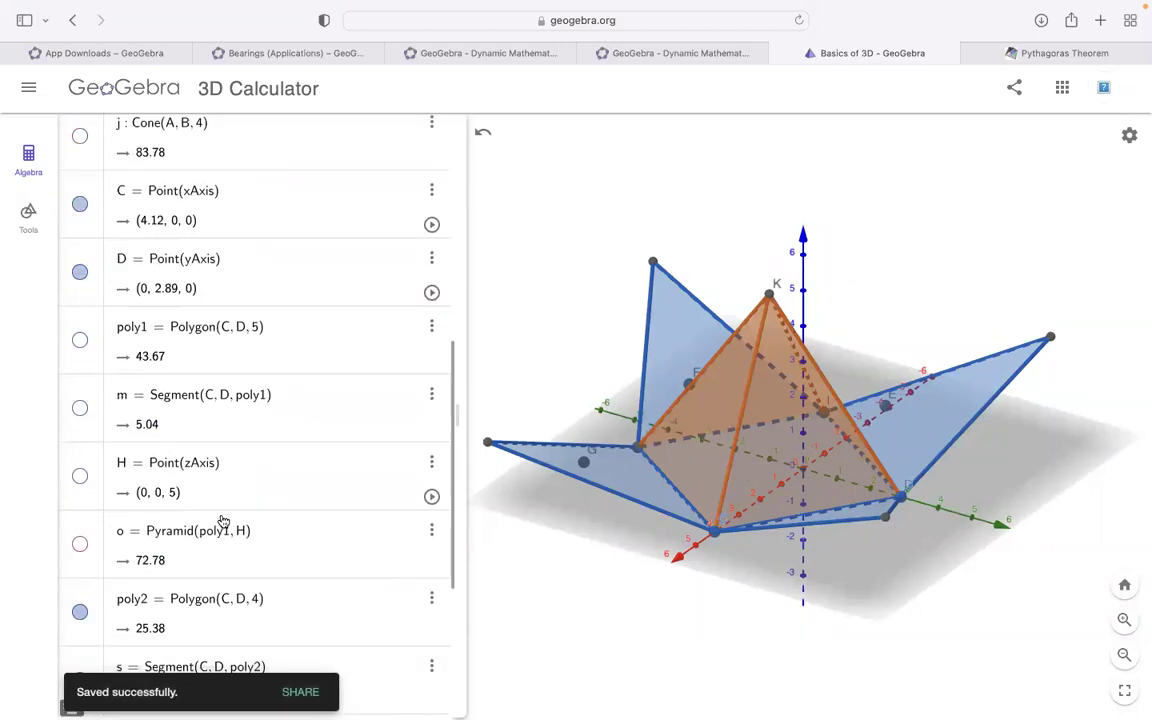
{"action": "scroll", "coordinate": [223, 521], "scroll_direction": "down", "scroll_amount": 4}
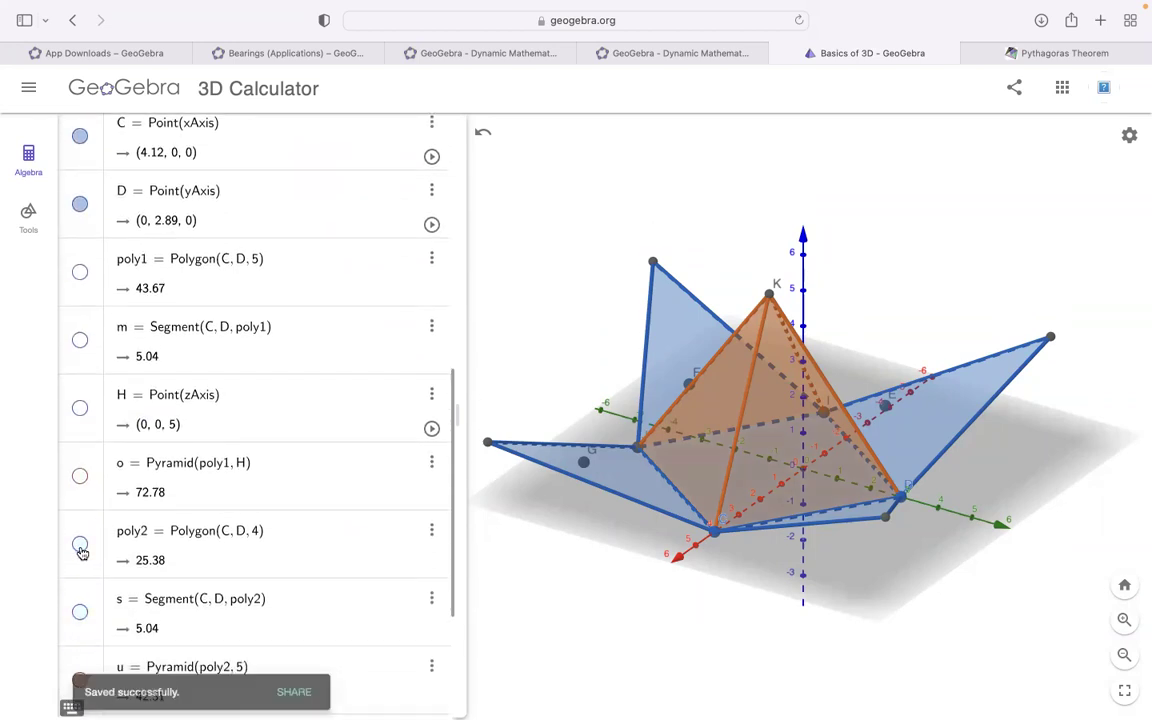
{"action": "scroll", "coordinate": [291, 473], "scroll_direction": "up", "scroll_amount": 6}
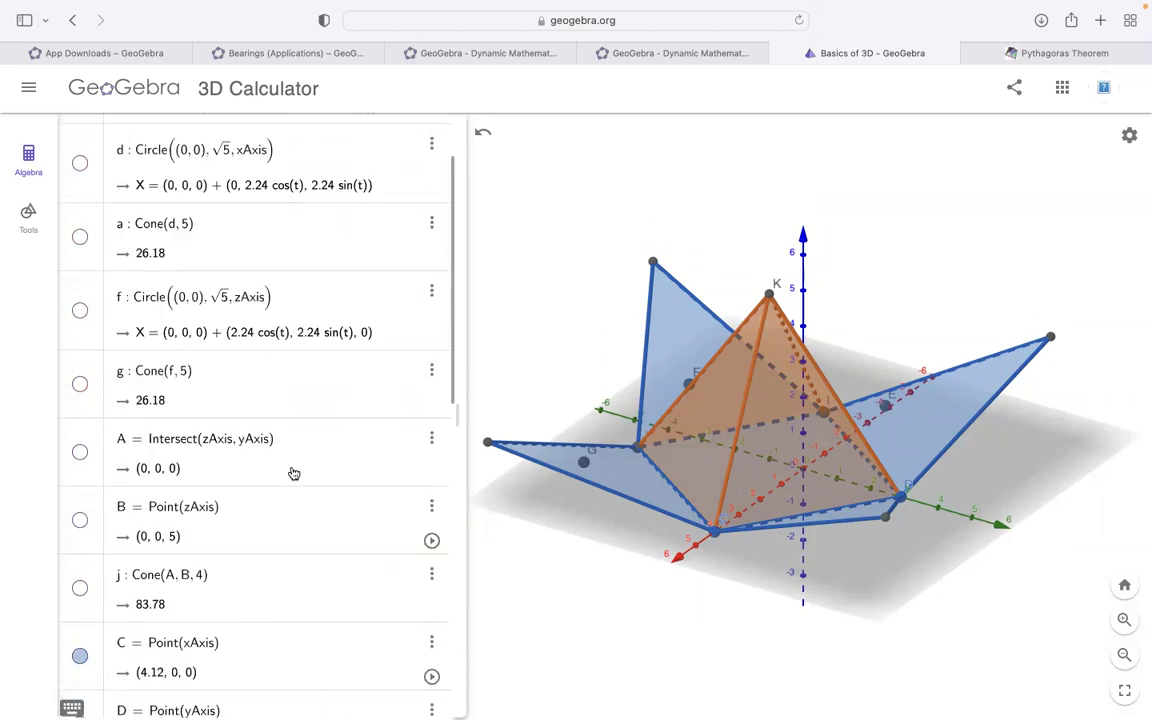
{"action": "left_click", "coordinate": [1014, 88]}
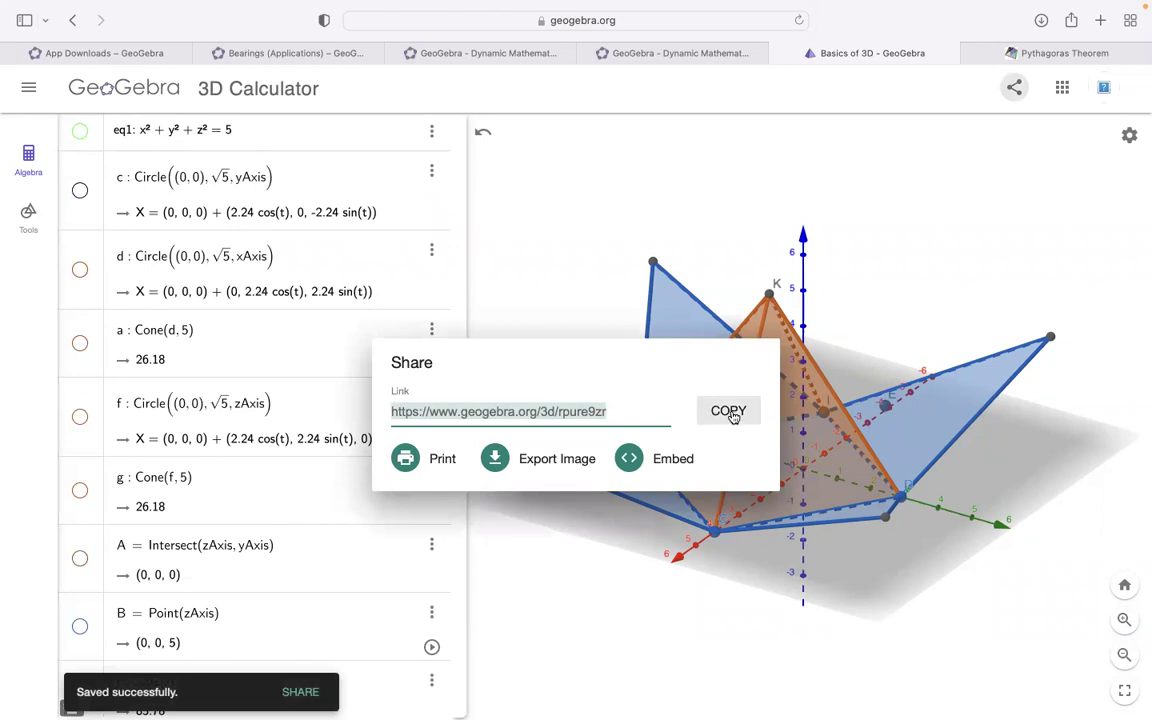
{"action": "left_click", "coordinate": [729, 412]}
{"action": "mouse_move", "coordinate": [510, 8]}
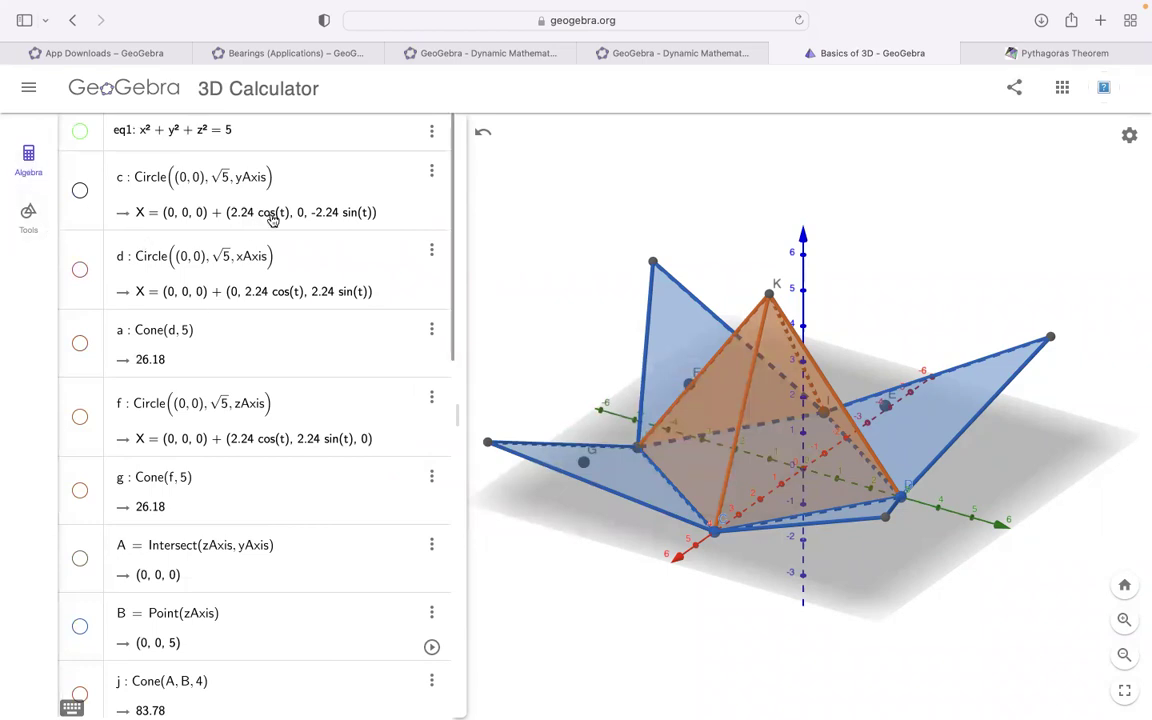
{"action": "scroll", "coordinate": [273, 220], "scroll_direction": "down", "scroll_amount": 10}
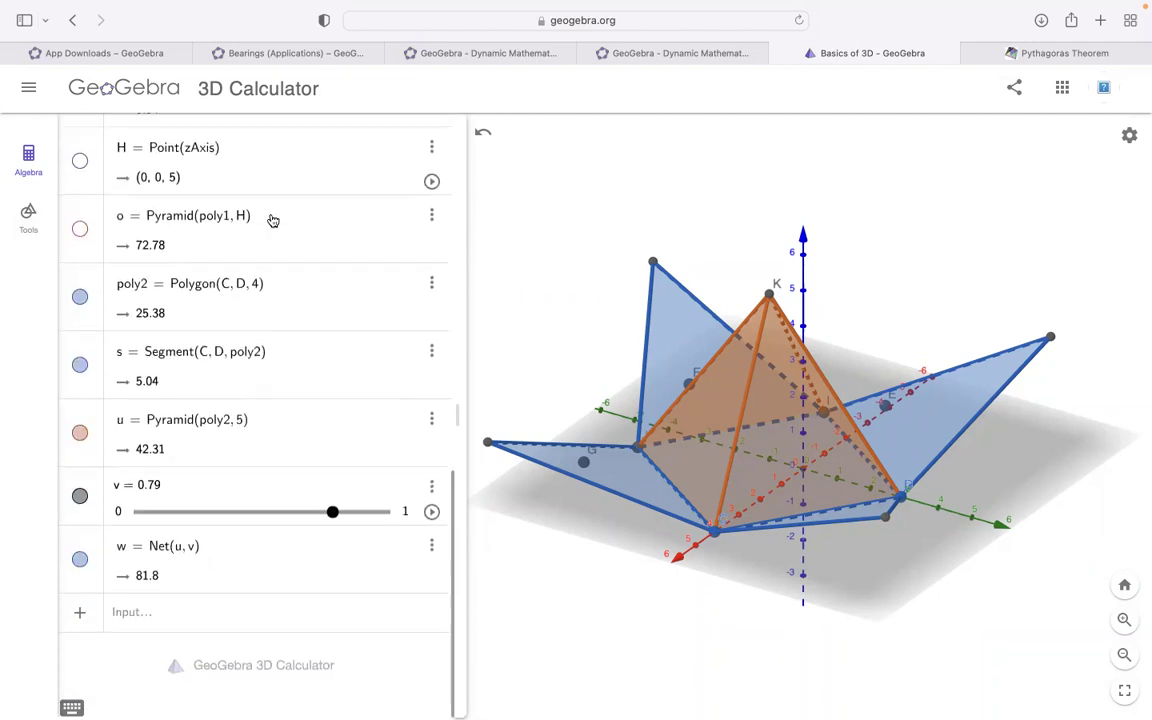
{"action": "scroll", "coordinate": [231, 198], "scroll_direction": "up", "scroll_amount": 10}
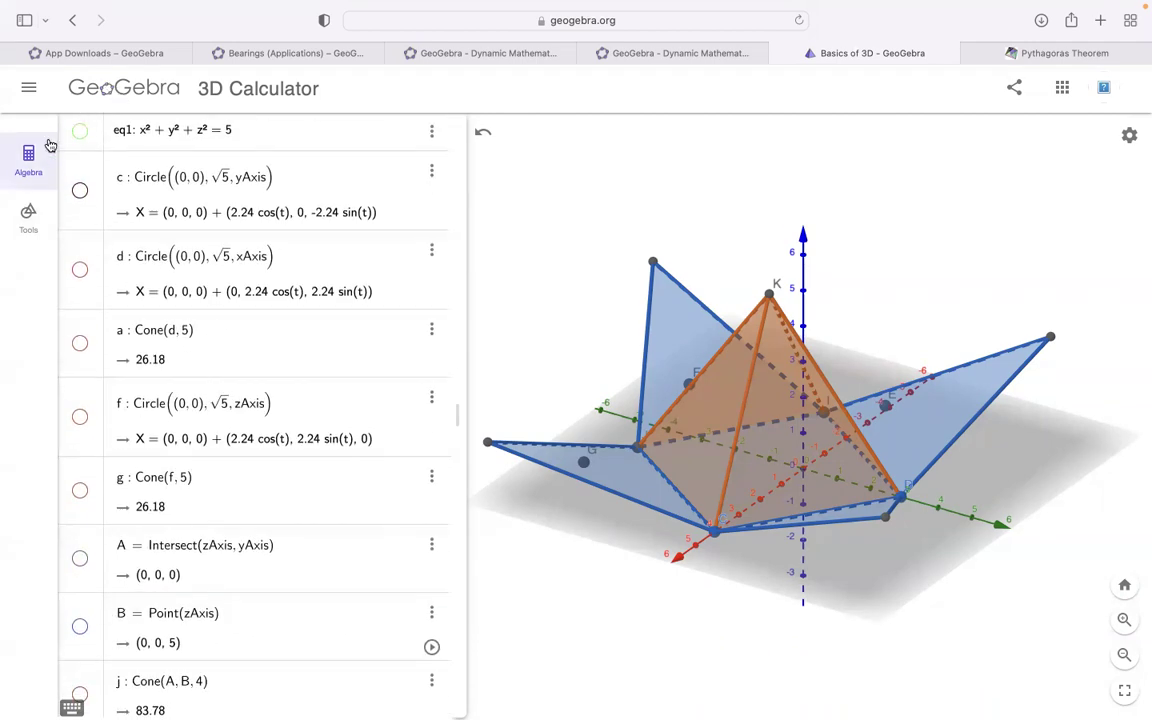
{"action": "left_click", "coordinate": [28, 88]}
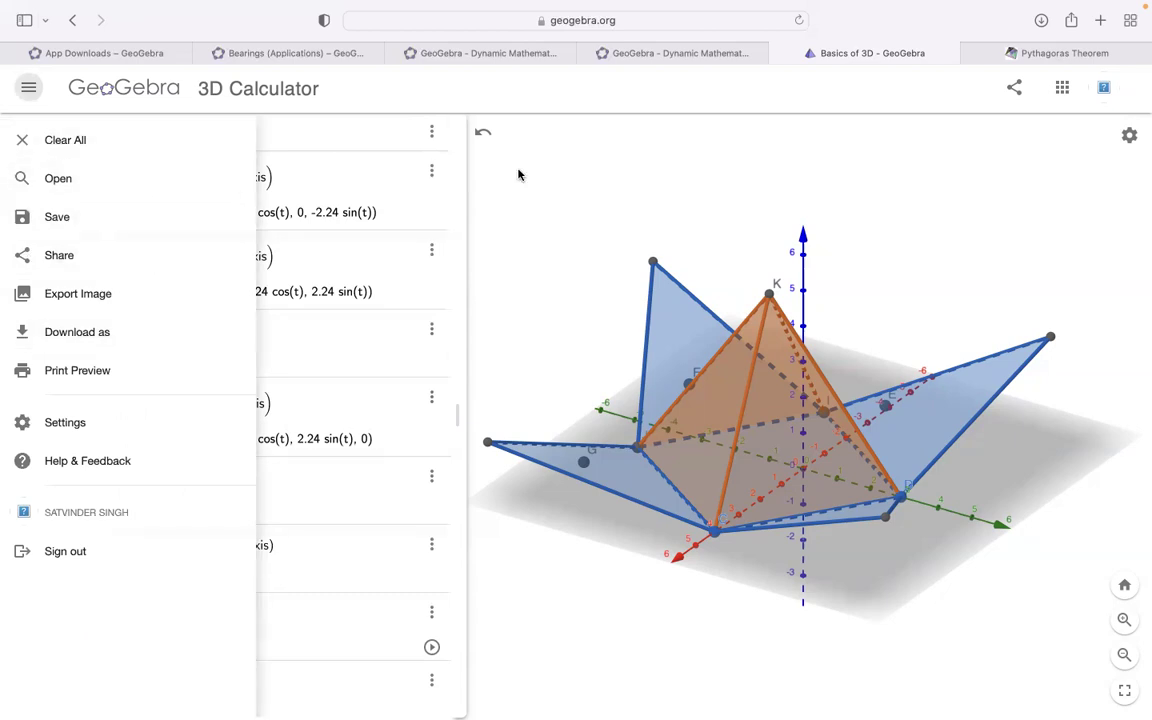
{"action": "left_click", "coordinate": [548, 184]}
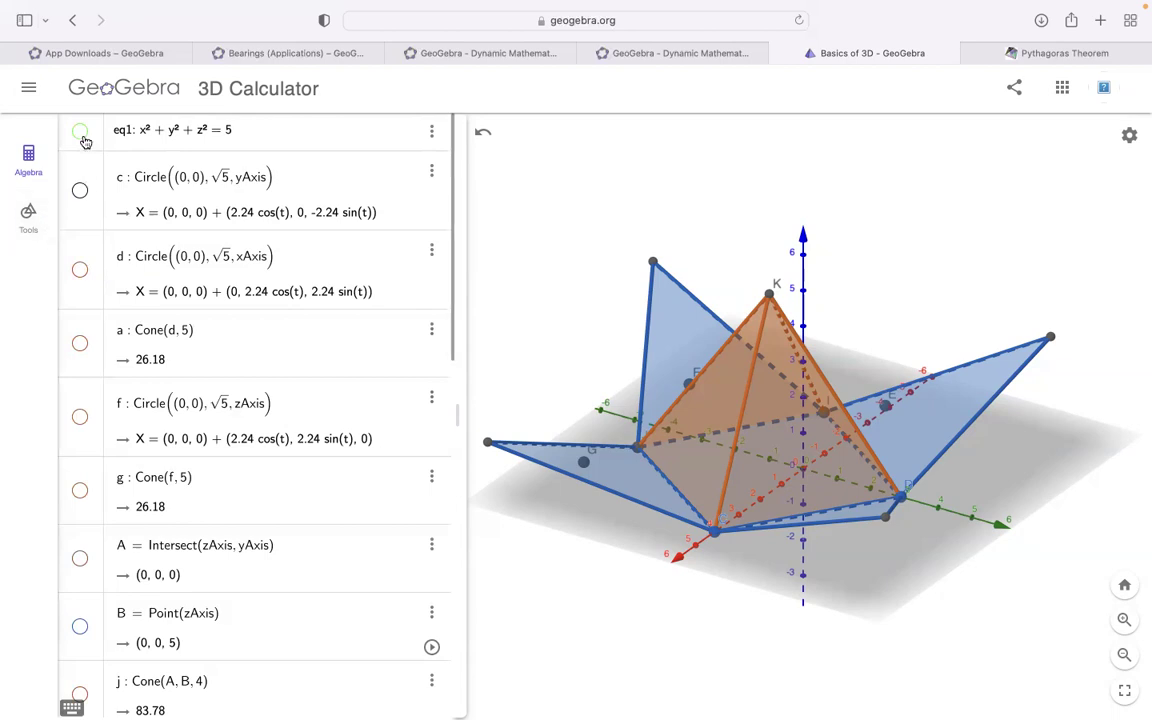
Step: Open a new blank 3D Calculator and look through its list of construction tools
{"action": "left_click", "coordinate": [1063, 90]}
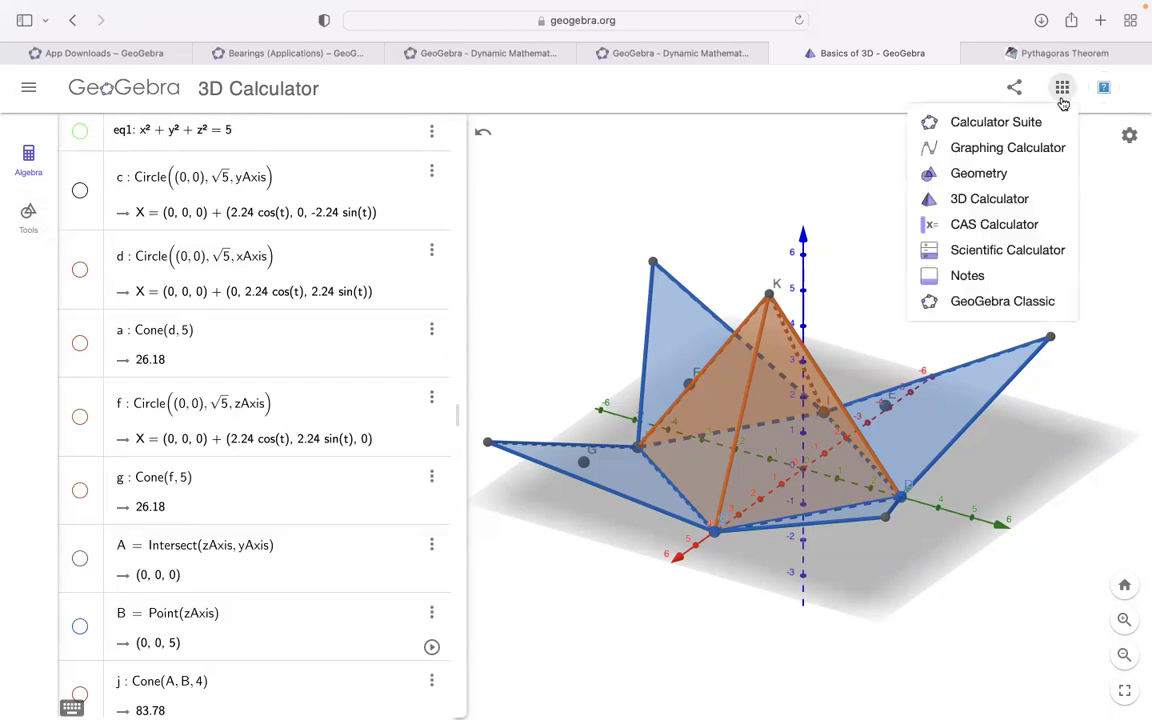
{"action": "left_click", "coordinate": [978, 200]}
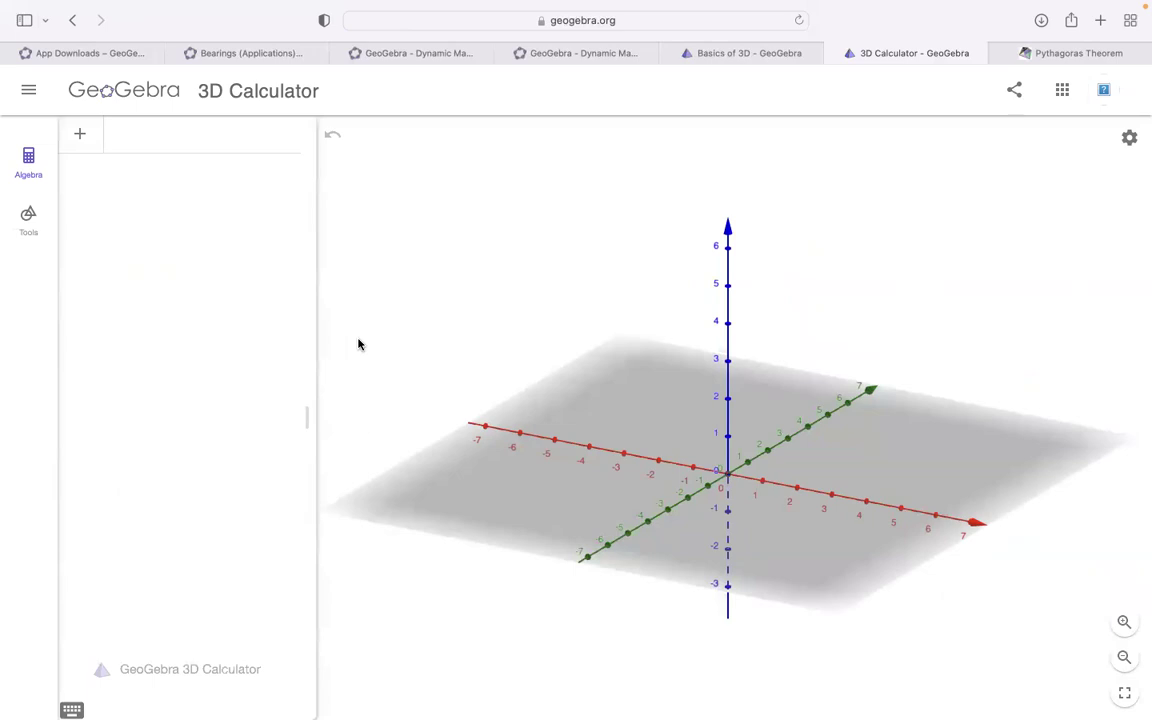
{"action": "left_click", "coordinate": [29, 220]}
{"action": "left_click", "coordinate": [108, 363]}
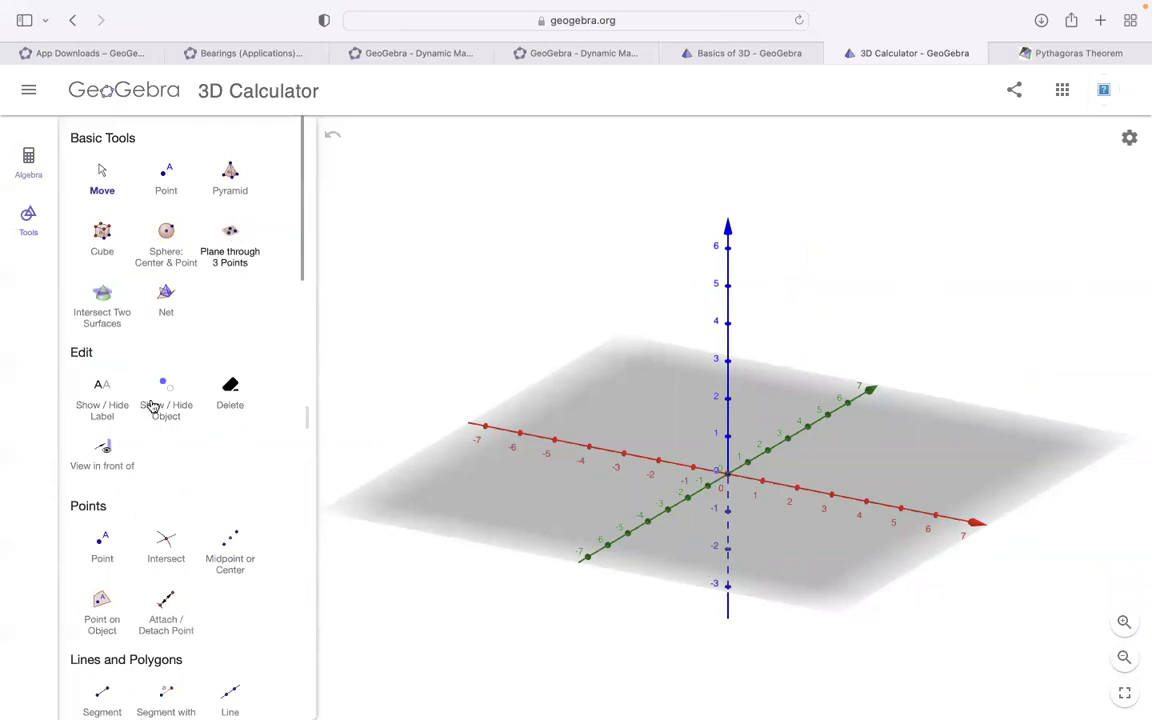
{"action": "scroll", "coordinate": [122, 488], "scroll_direction": "down", "scroll_amount": 4}
{"action": "scroll", "coordinate": [125, 488], "scroll_direction": "down", "scroll_amount": 6}
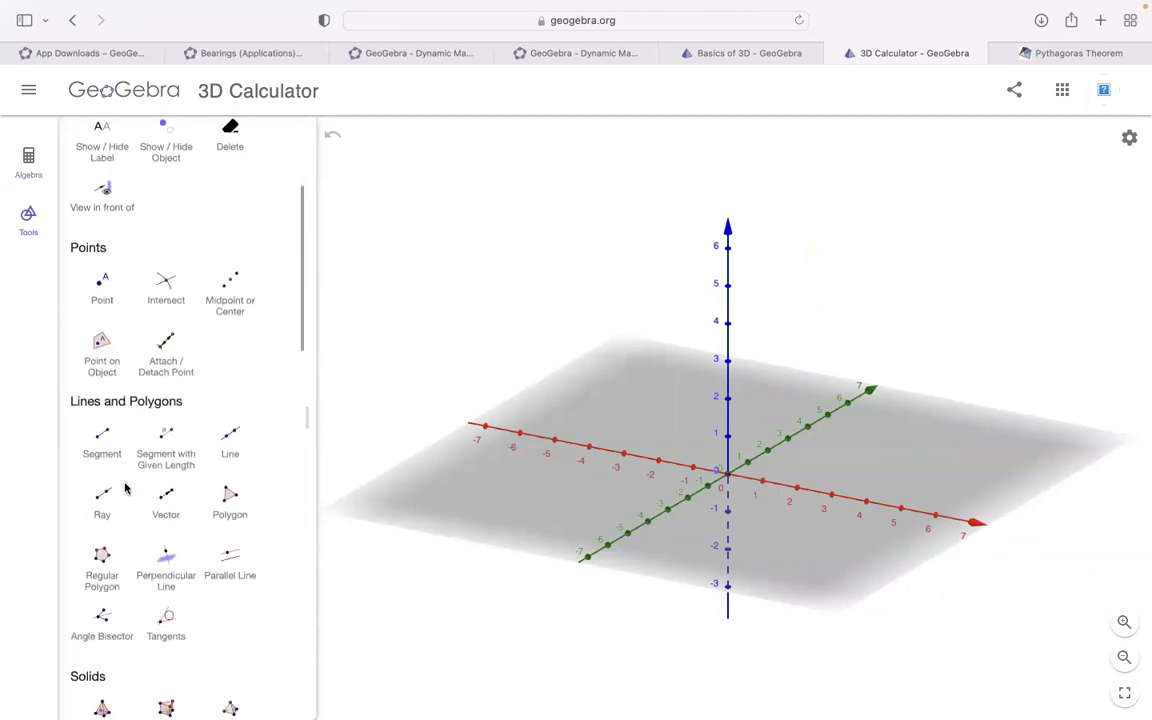
Step: Examine the available 3D construction tools, from the basic tools and solids to the measuring and special line tools
{"action": "scroll", "coordinate": [125, 488], "scroll_direction": "down", "scroll_amount": 1}
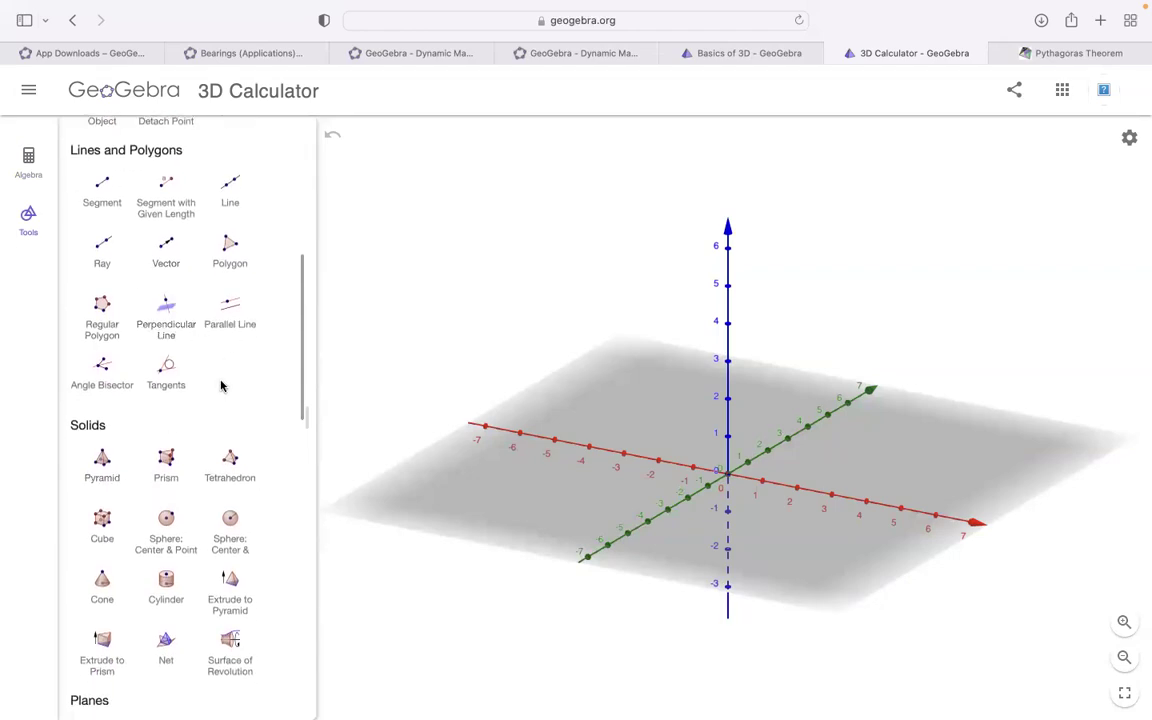
{"action": "scroll", "coordinate": [158, 443], "scroll_direction": "down", "scroll_amount": 10}
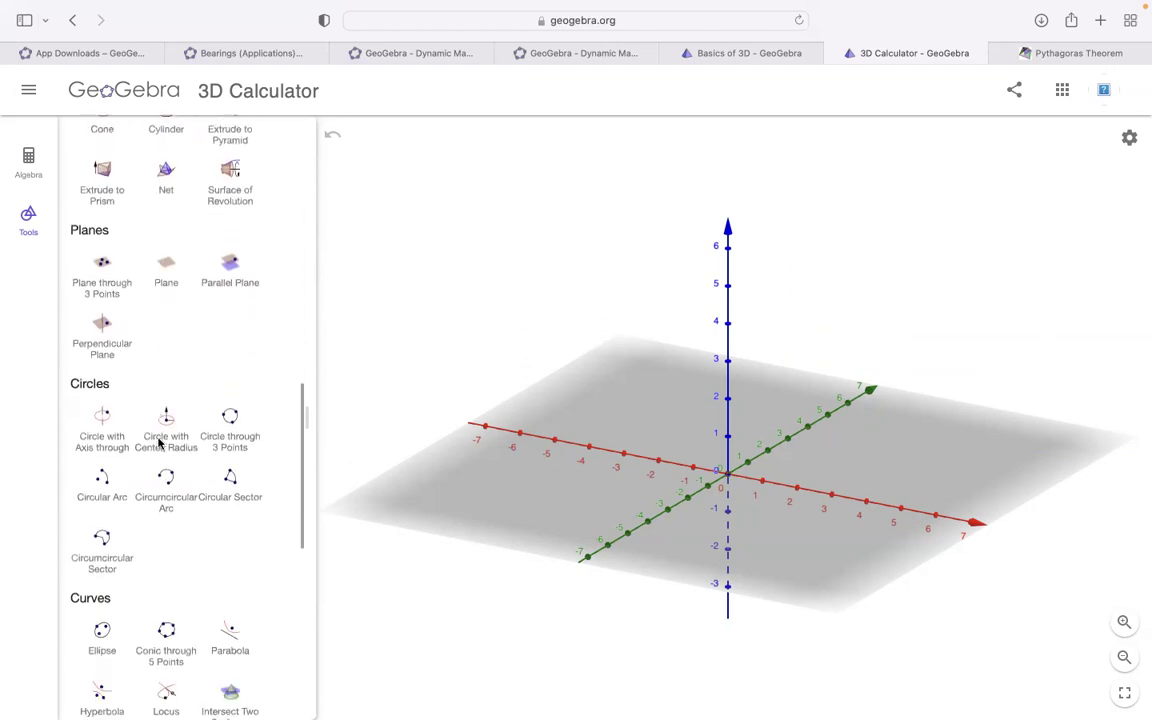
{"action": "scroll", "coordinate": [192, 380], "scroll_direction": "down", "scroll_amount": 8}
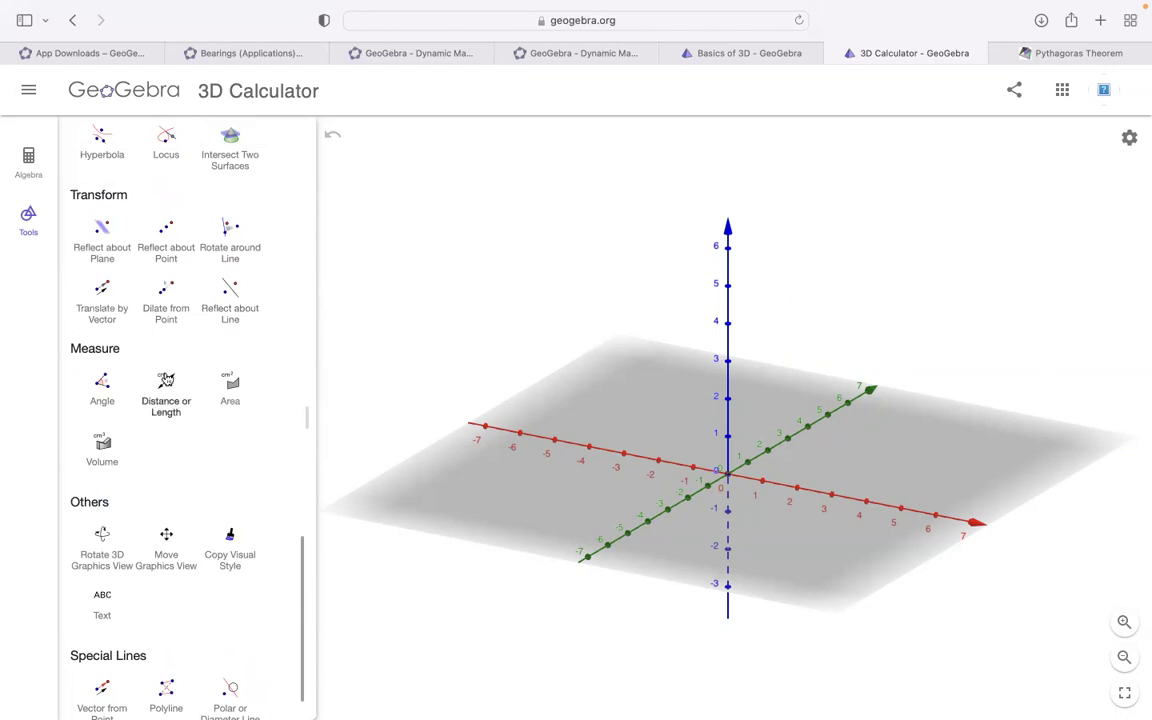
{"action": "scroll", "coordinate": [198, 446], "scroll_direction": "down", "scroll_amount": 2}
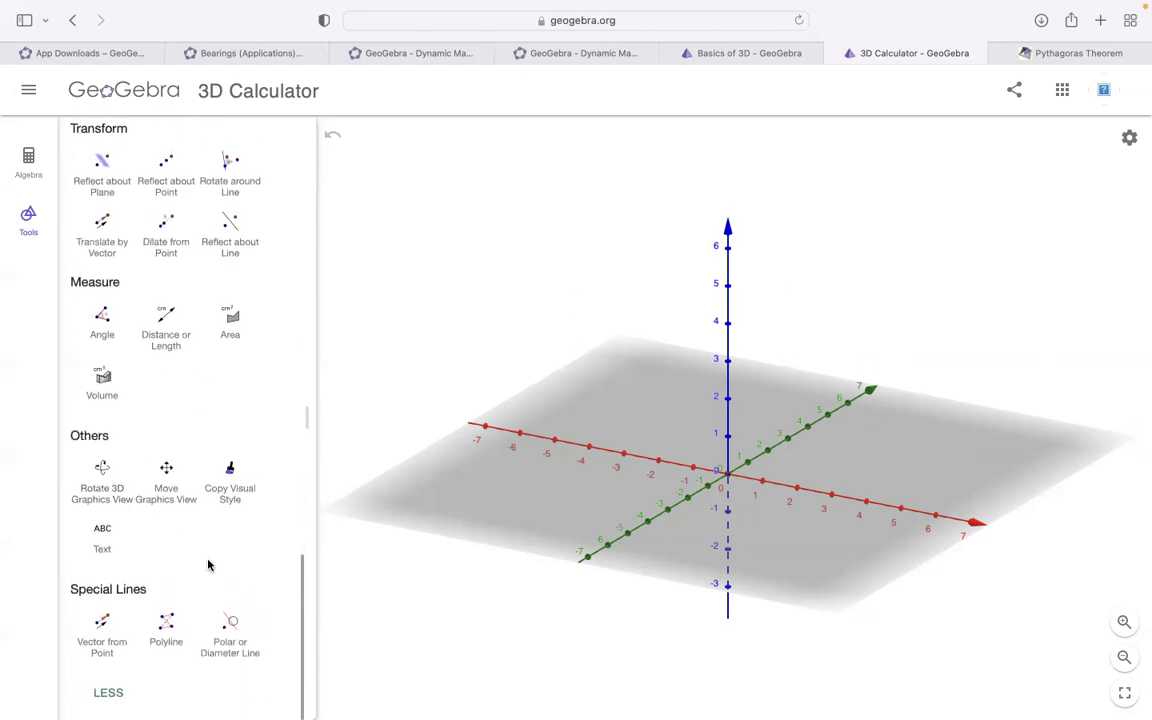
{"action": "scroll", "coordinate": [208, 565], "scroll_direction": "up", "scroll_amount": 10}
{"action": "scroll", "coordinate": [210, 565], "scroll_direction": "down", "scroll_amount": 1}
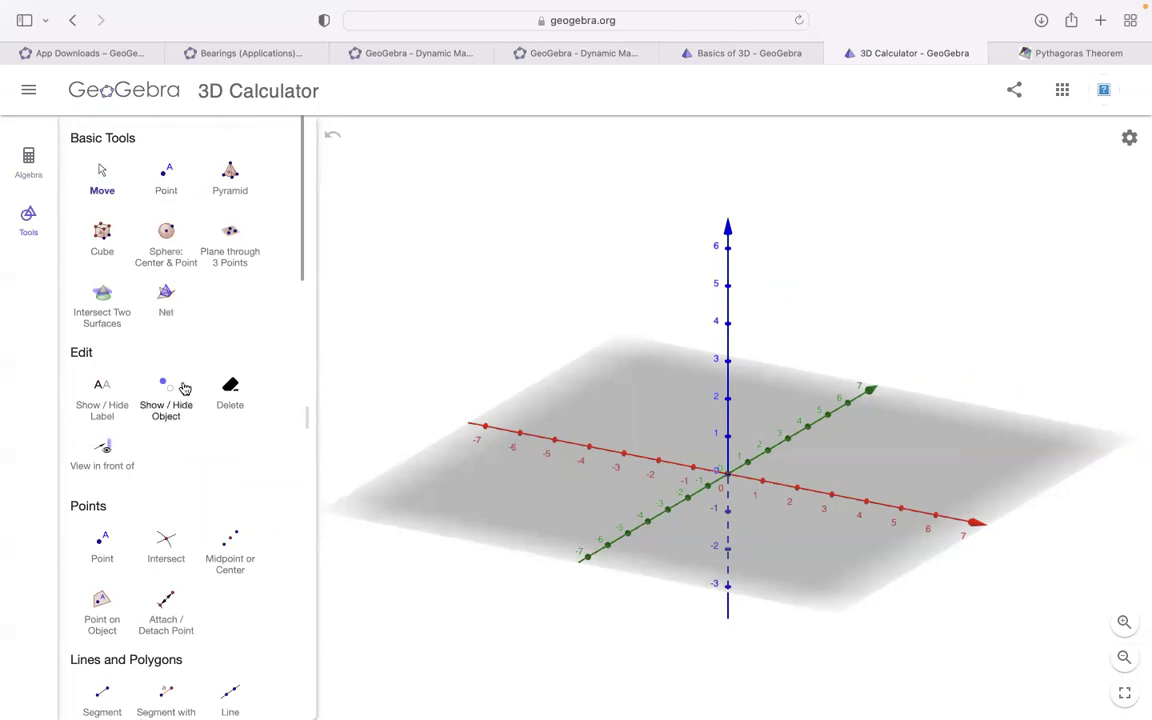
{"action": "scroll", "coordinate": [199, 450], "scroll_direction": "down", "scroll_amount": 5}
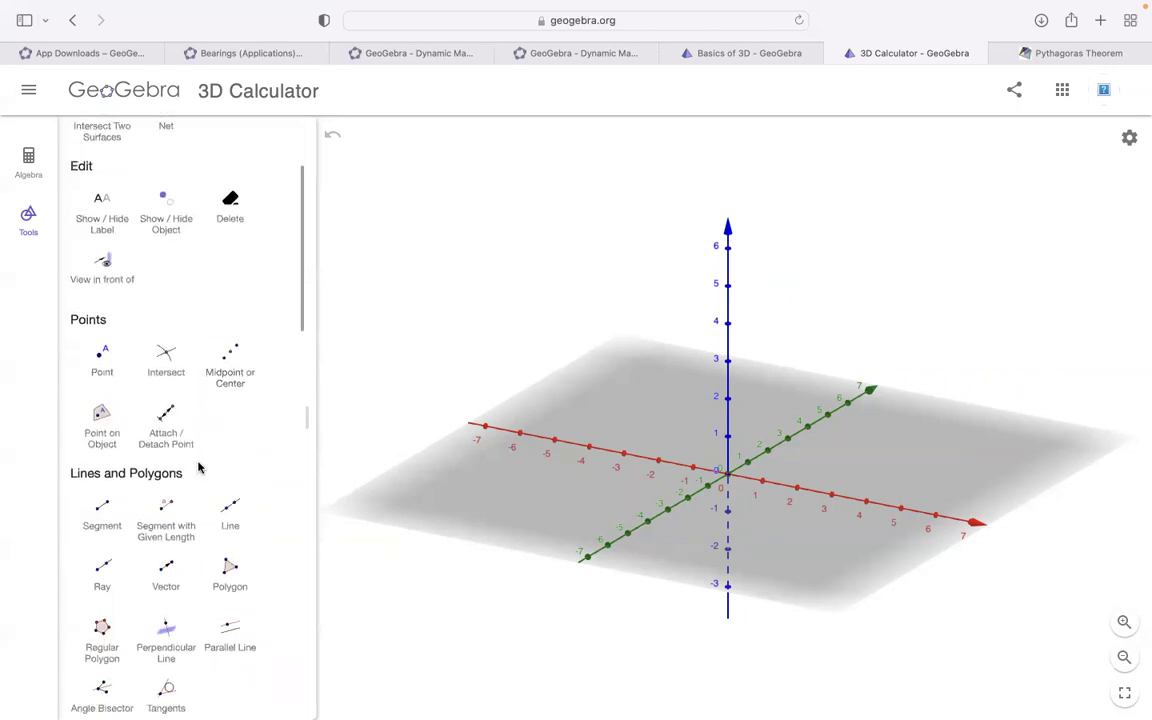
{"action": "scroll", "coordinate": [207, 368], "scroll_direction": "up", "scroll_amount": 5}
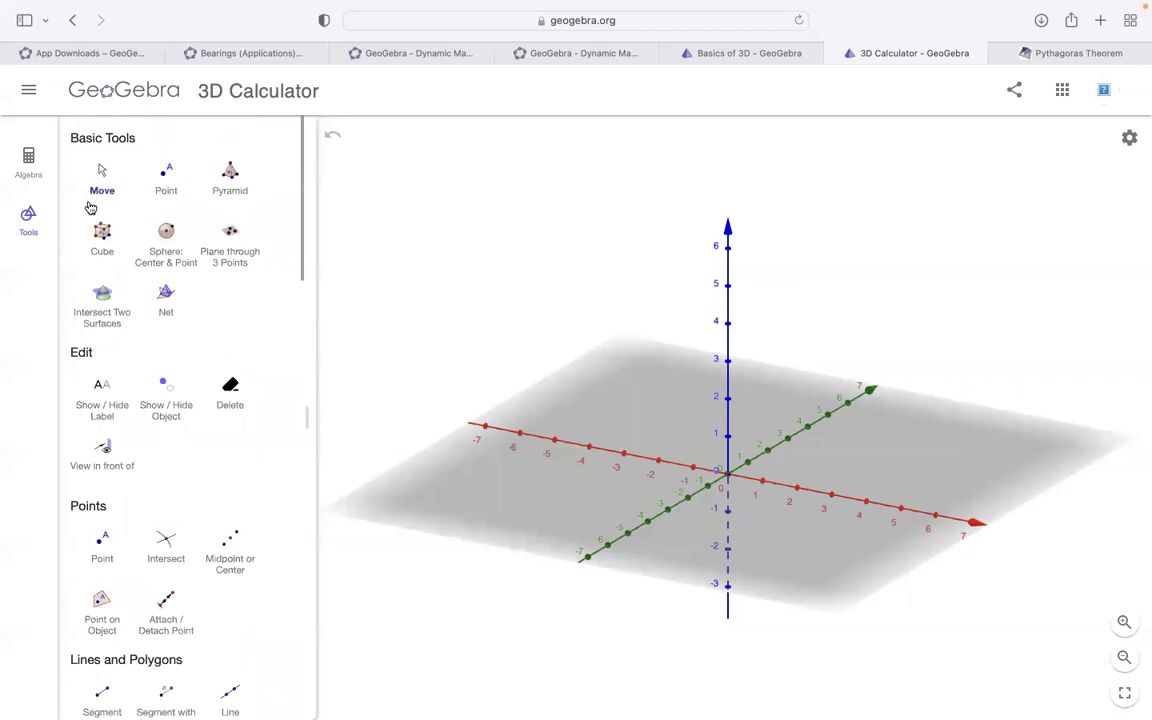
Step: Create three sliders by defining the variables a = 2, b = 3 and c = 4
{"action": "left_click", "coordinate": [38, 172]}
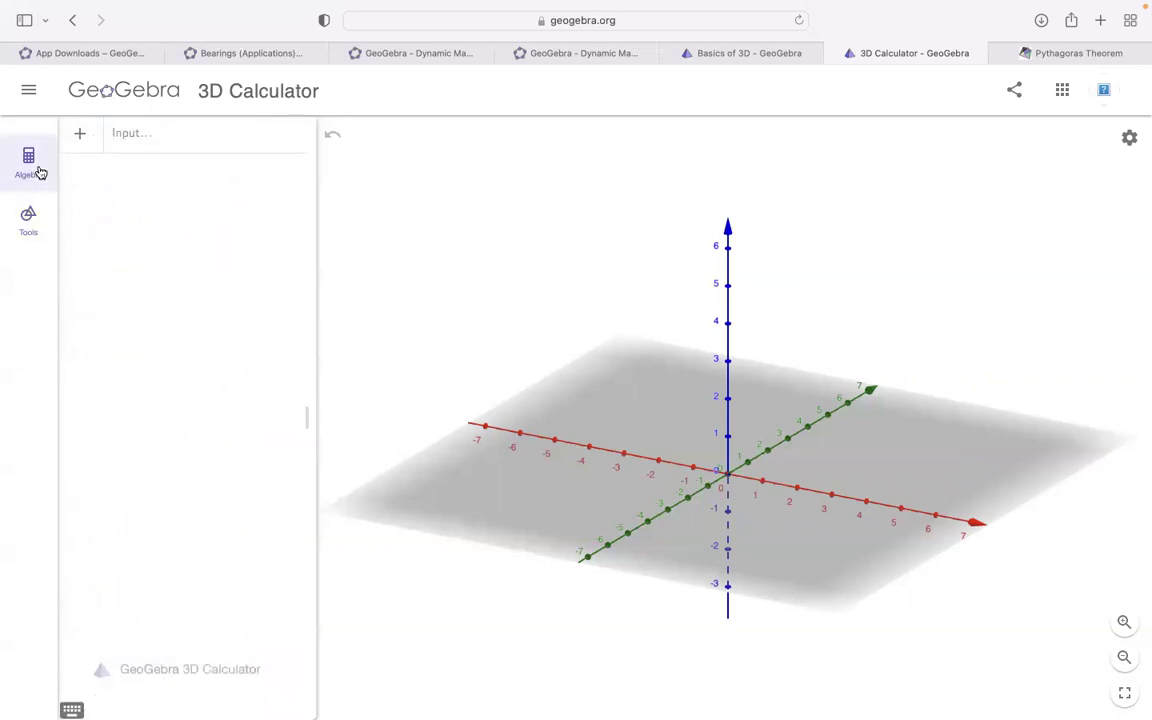
{"action": "left_click", "coordinate": [144, 146]}
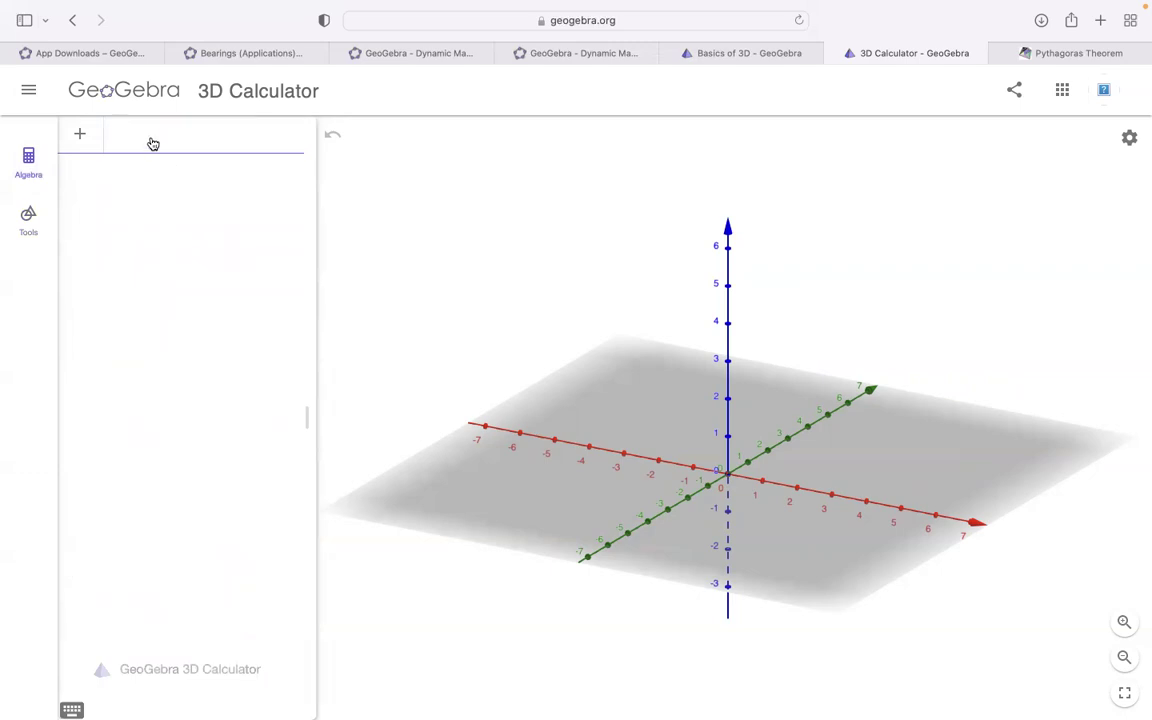
{"action": "type", "text": "a=2"}
{"action": "key", "text": "Return"}
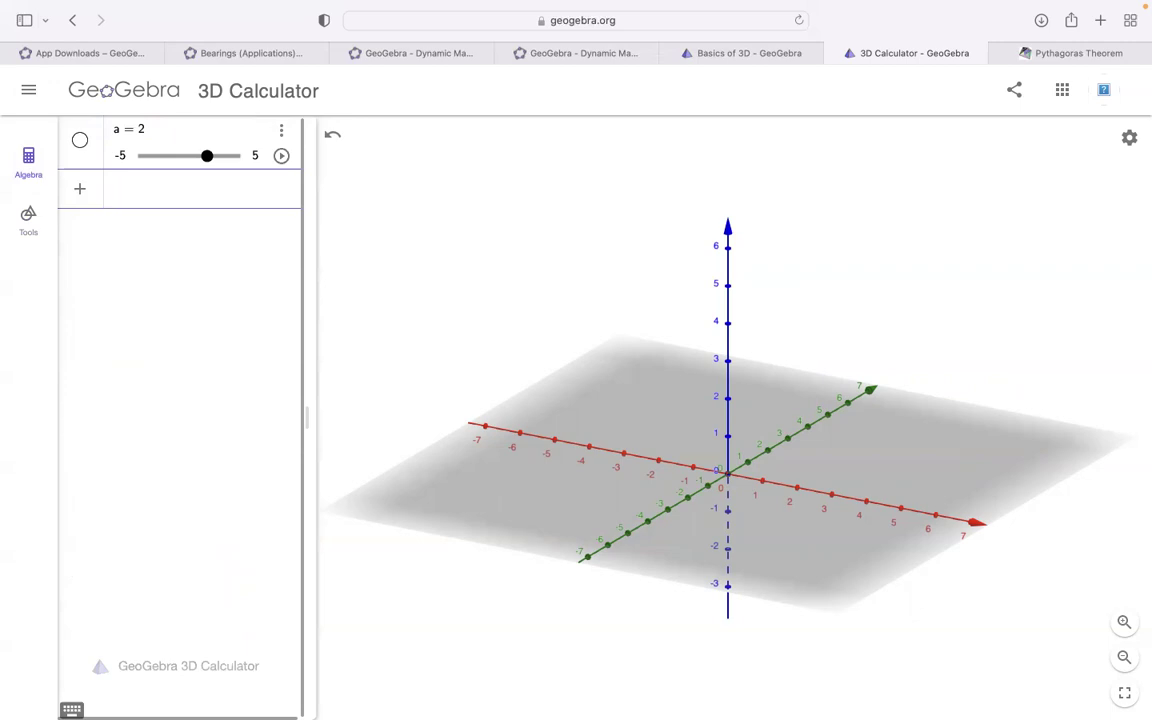
{"action": "type", "text": "a"}
{"action": "key", "text": "BackSpace"}
{"action": "type", "text": "b = 3"}
{"action": "key", "text": "Return"}
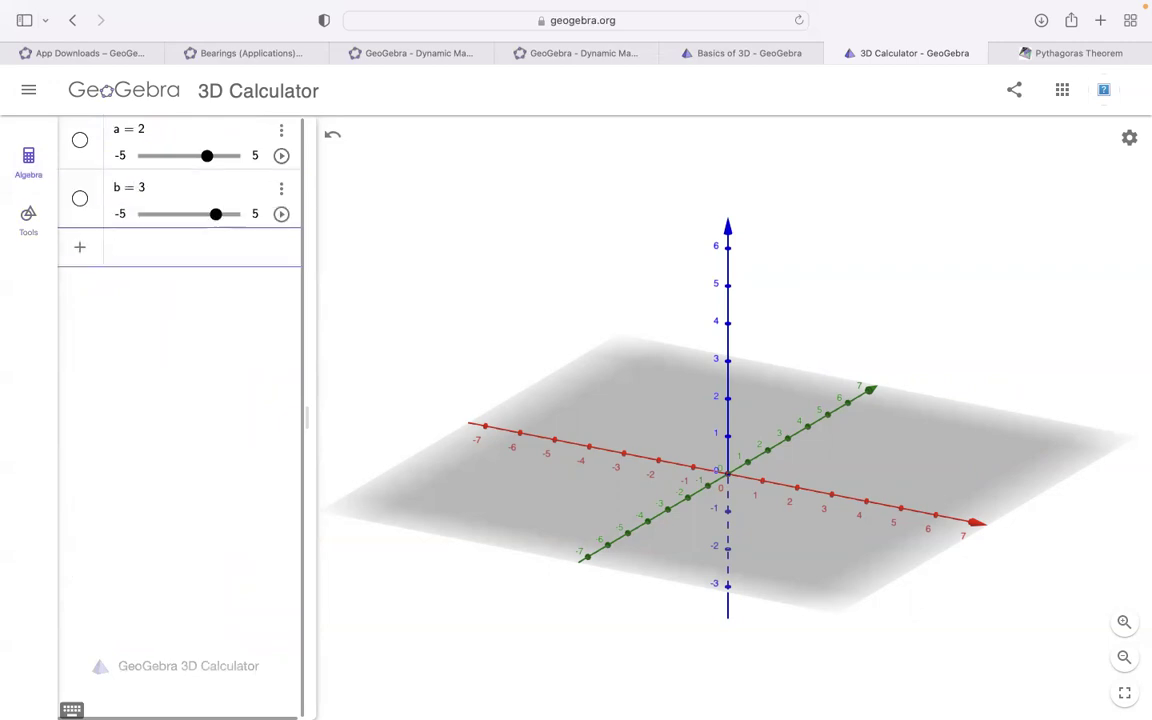
{"action": "type", "text": "c = 4"}
{"action": "key", "text": "Return"}
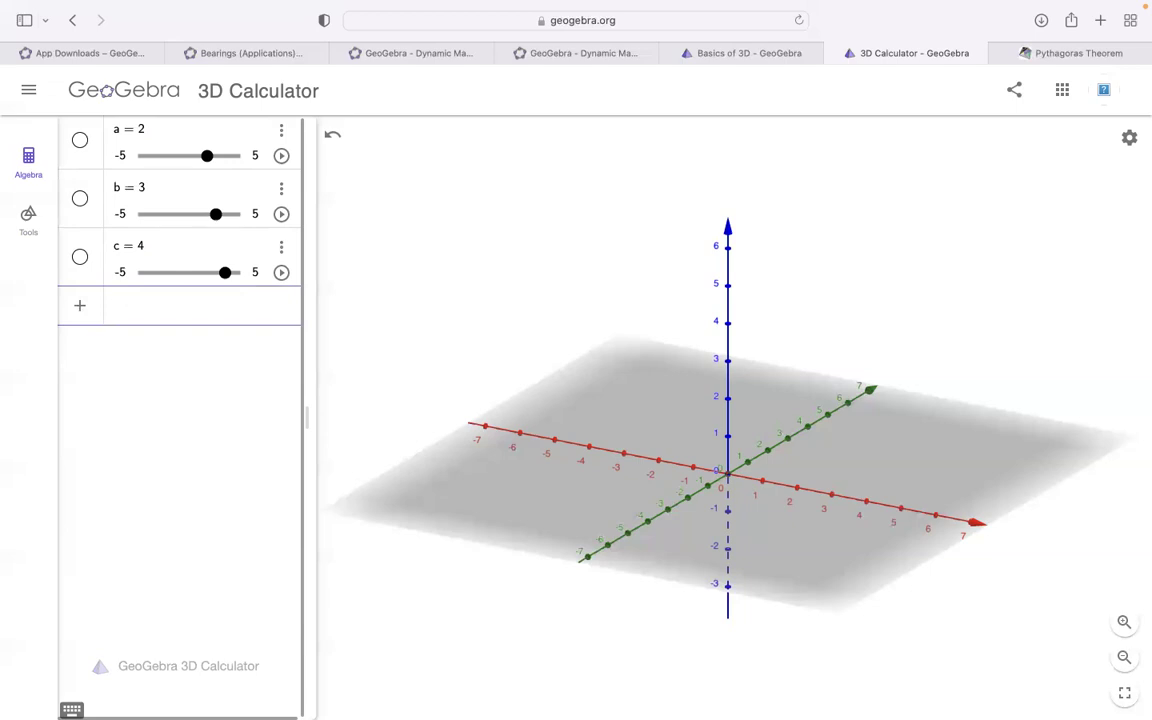
Step: Define point A as (a, 0, 0) and point B as (a, b, 0)
{"action": "type", "text": "A = ("}
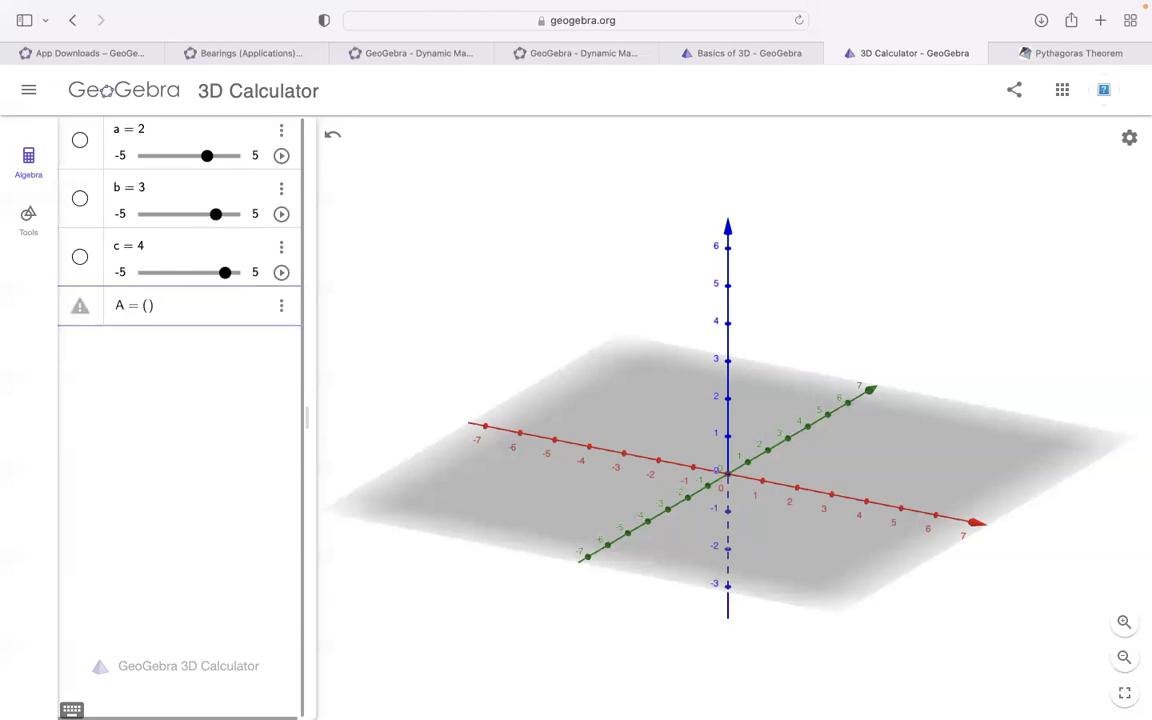
{"action": "type", "text": "a"}
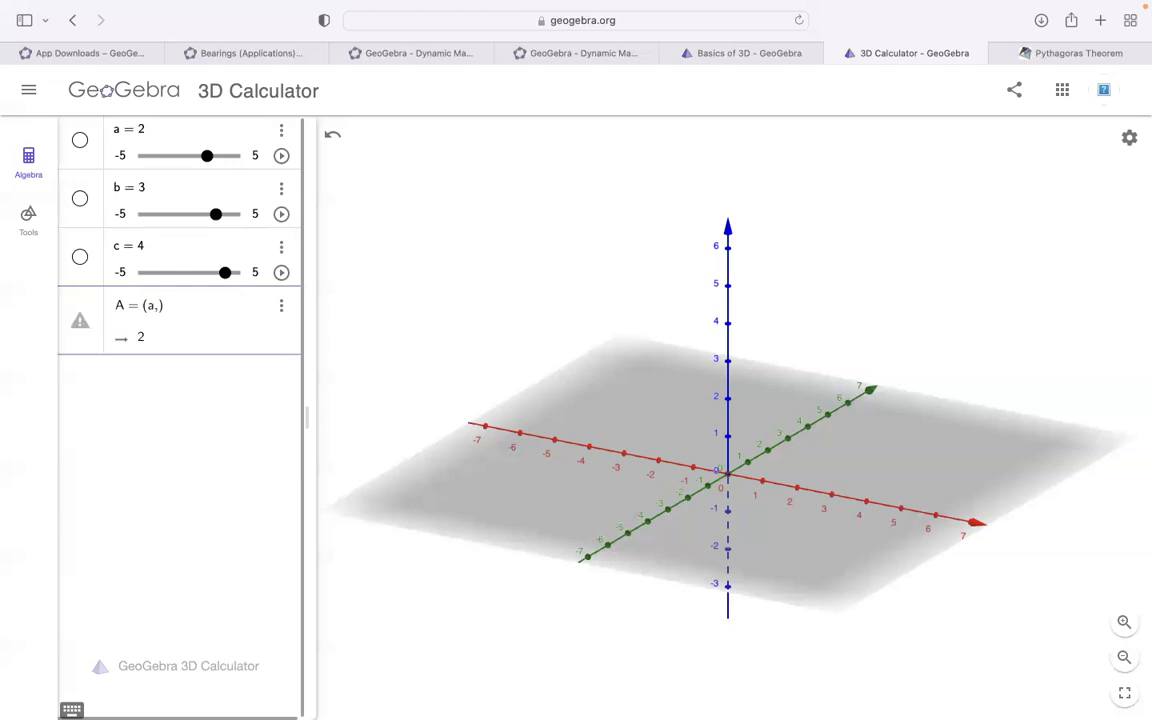
{"action": "type", "text": ", 0, 0"}
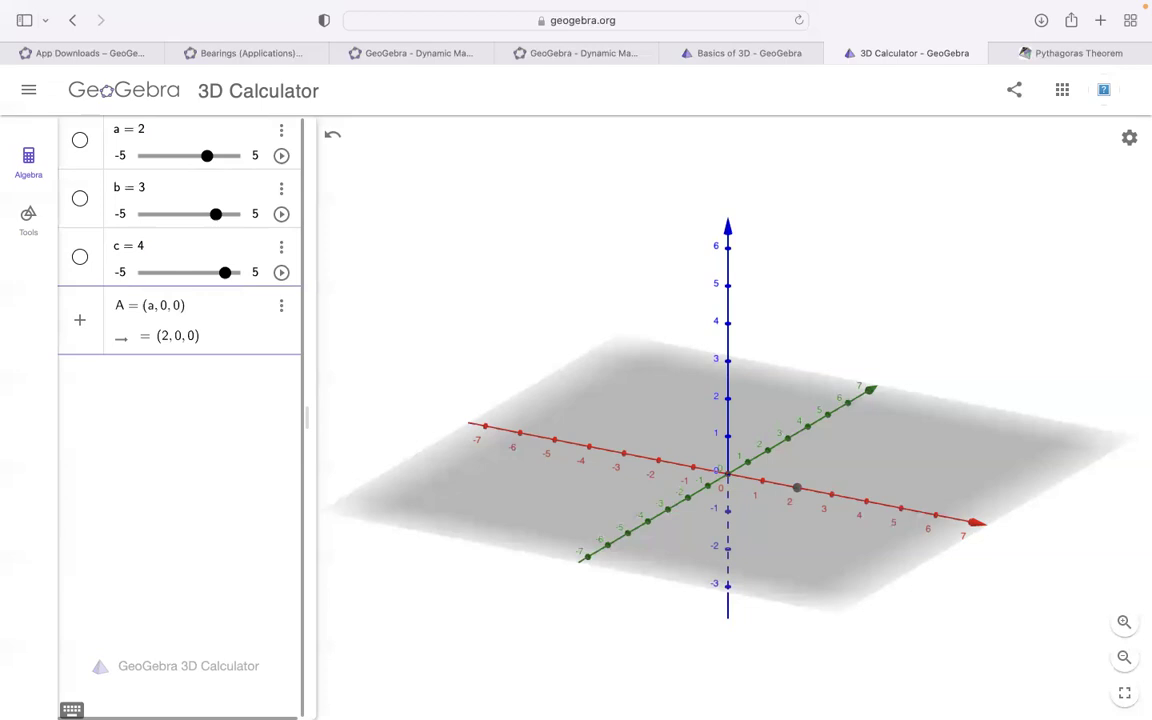
{"action": "key", "text": "Return"}
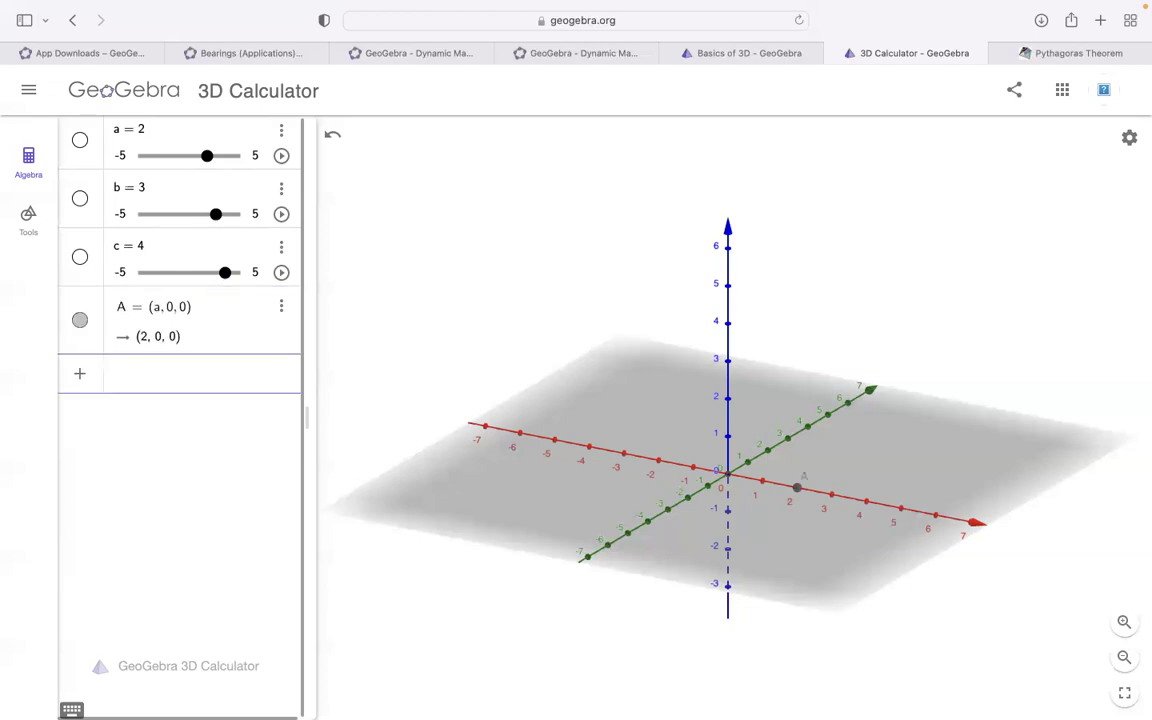
{"action": "type", "text": "B=("}
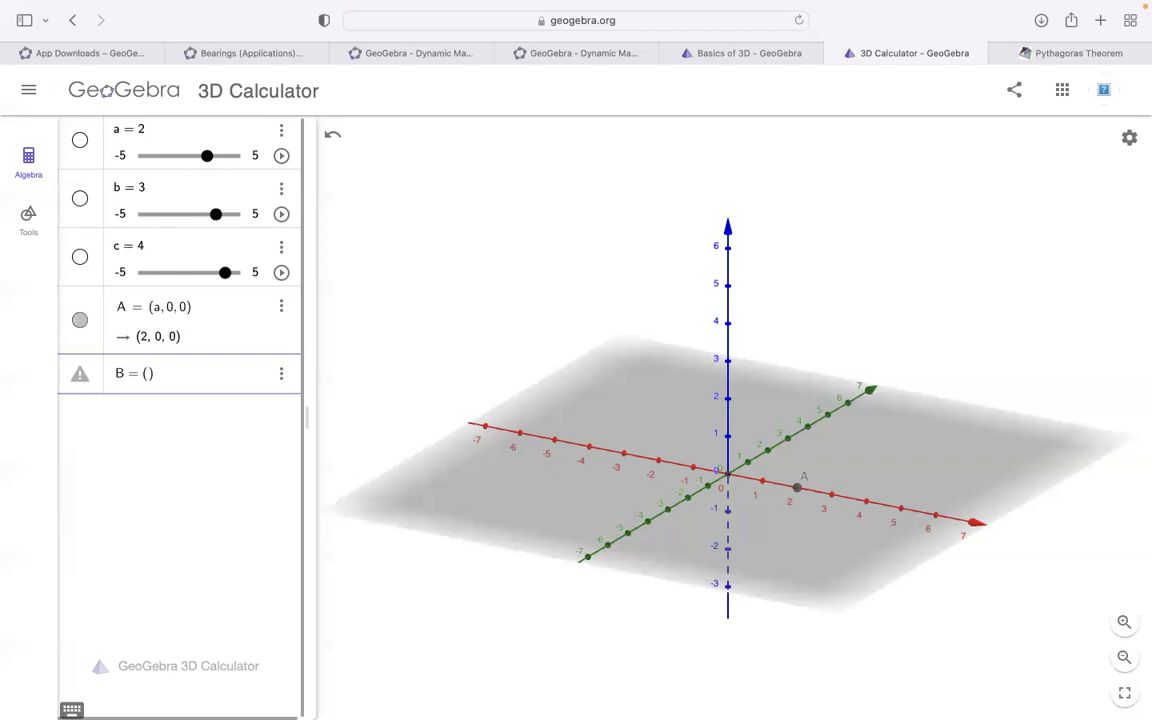
{"action": "type", "text": "a, b, 0"}
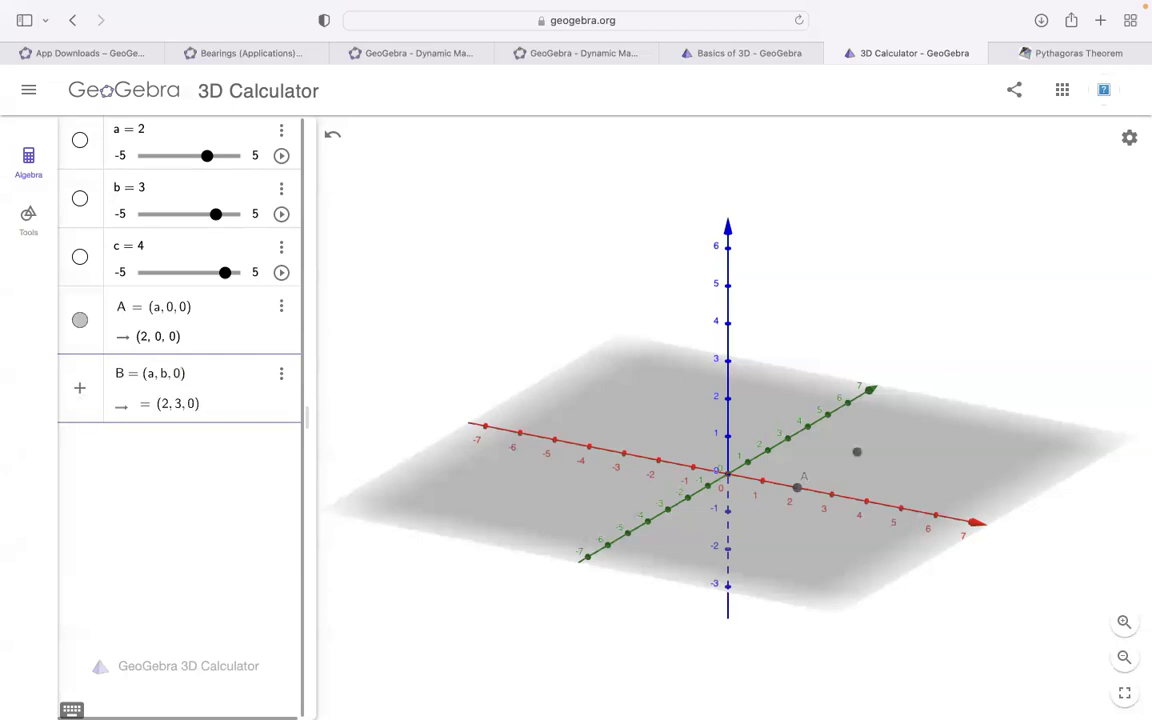
{"action": "key", "text": "Return"}
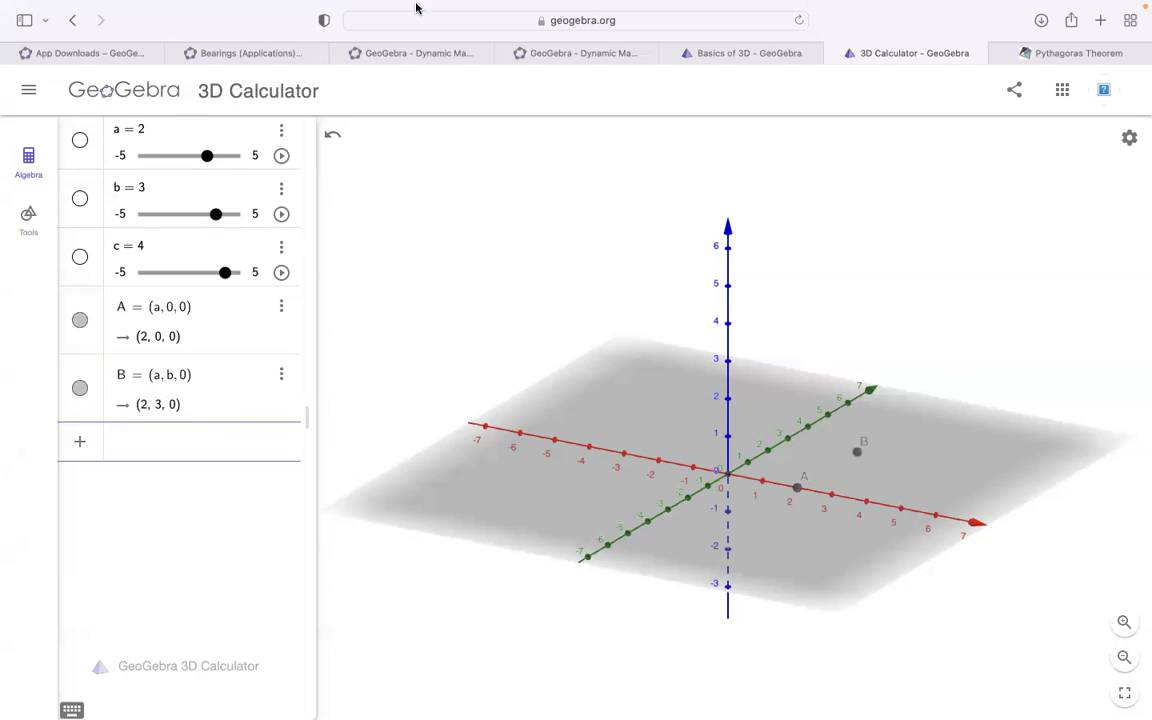
Step: Define point C with the coordinates (a, b, c)
{"action": "mouse_move", "coordinate": [501, 36]}
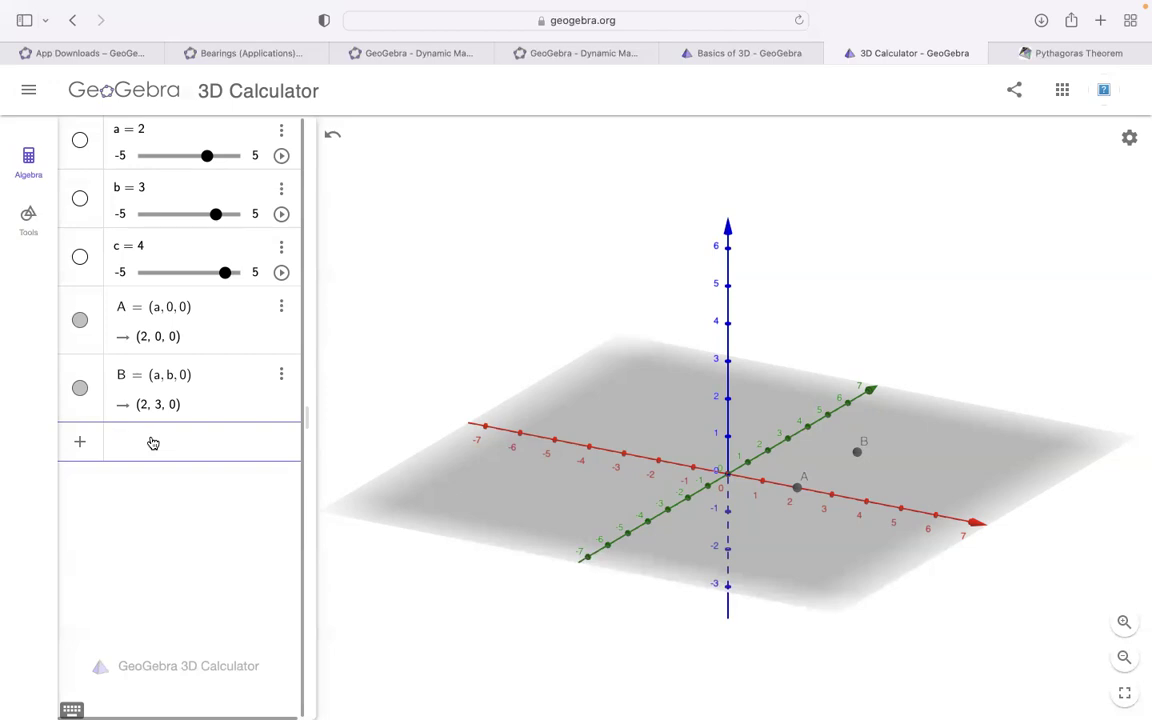
{"action": "type", "text": "C "}
{"action": "type", "text": "= ("}
{"action": "type", "text": "a, b"}
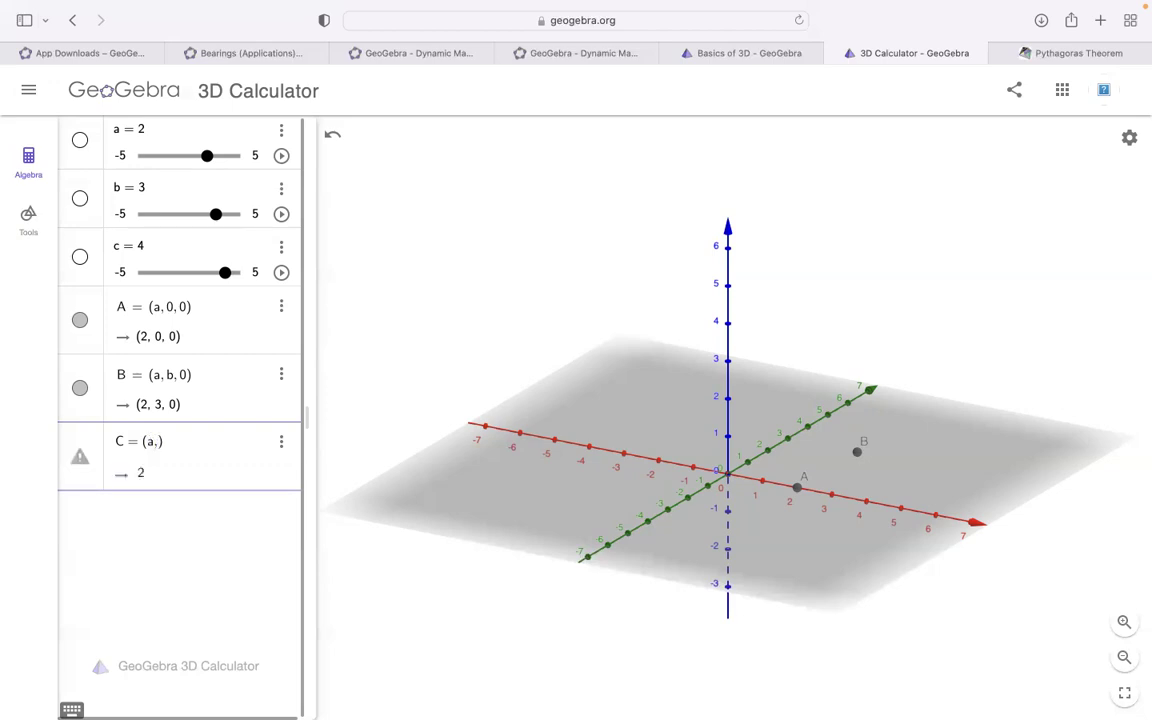
{"action": "type", "text": ", c"}
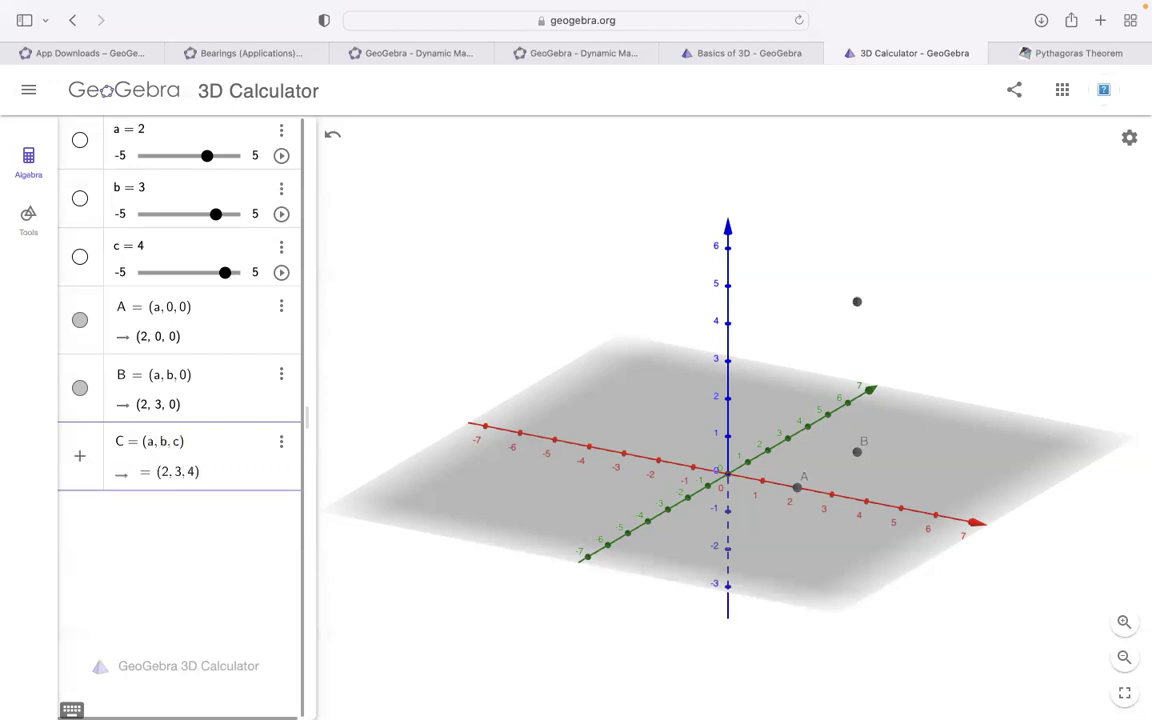
{"action": "key", "text": "Return"}
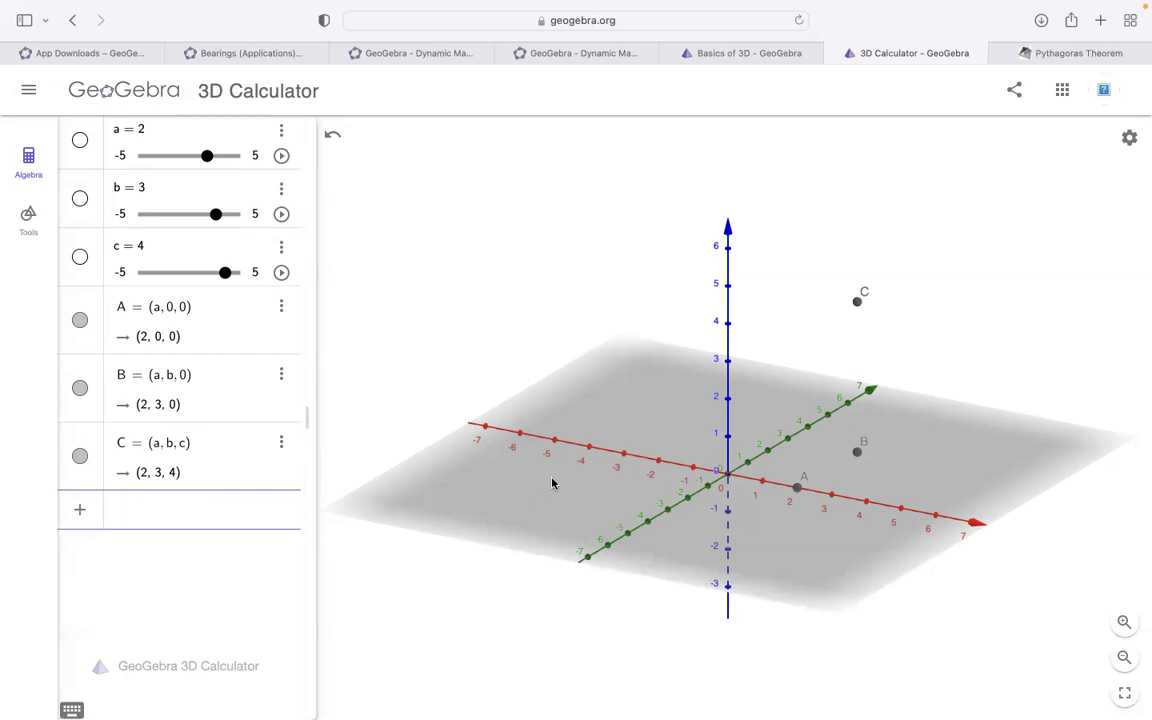
Step: Set slider a to 2.6, slider b to 4 and slider c to 3 to move points A, B and C
{"action": "left_click_drag", "start_coordinate": [540, 500], "coordinate": [514, 504]}
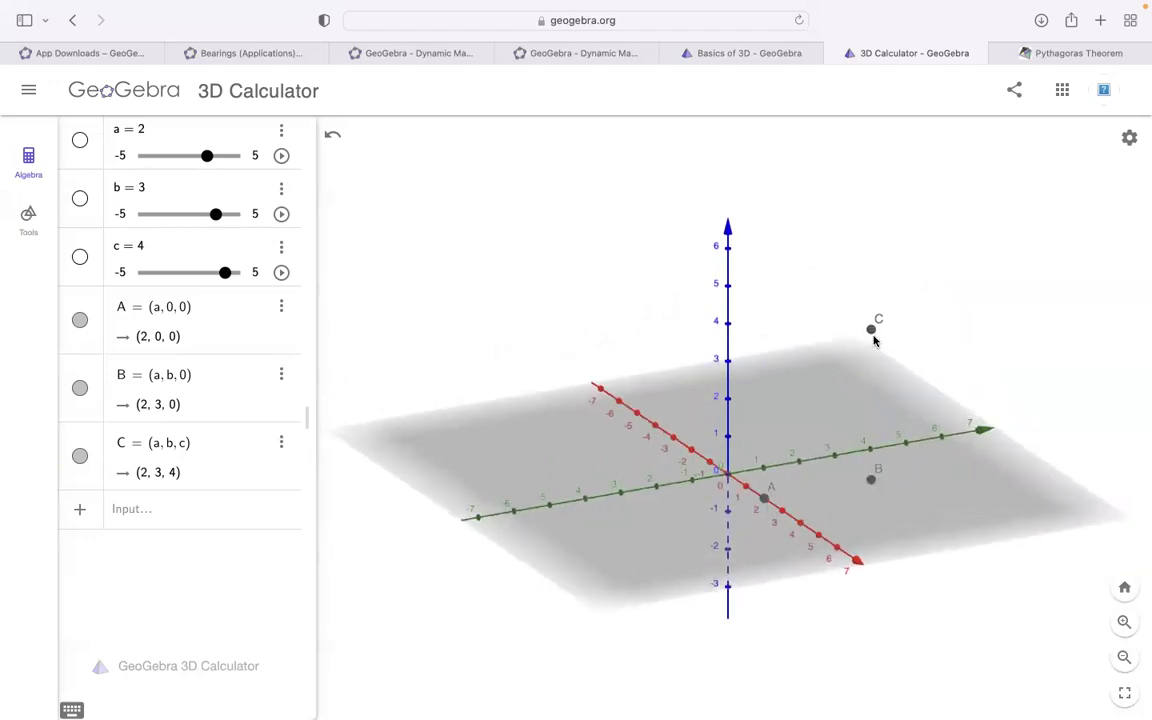
{"action": "left_click_drag", "start_coordinate": [430, 441], "coordinate": [473, 445]}
{"action": "mouse_move", "coordinate": [207, 155]}
{"action": "left_mouse_down"}
{"action": "mouse_move", "coordinate": [222, 158]}
{"action": "mouse_move", "coordinate": [197, 157]}
{"action": "mouse_move", "coordinate": [230, 157]}
{"action": "mouse_move", "coordinate": [200, 159]}
{"action": "mouse_move", "coordinate": [212, 158]}
{"action": "left_mouse_up"}
{"action": "mouse_move", "coordinate": [216, 217]}
{"action": "left_mouse_down"}
{"action": "mouse_move", "coordinate": [172, 220]}
{"action": "mouse_move", "coordinate": [155, 235]}
{"action": "mouse_move", "coordinate": [144, 226]}
{"action": "mouse_move", "coordinate": [227, 204]}
{"action": "left_mouse_up"}
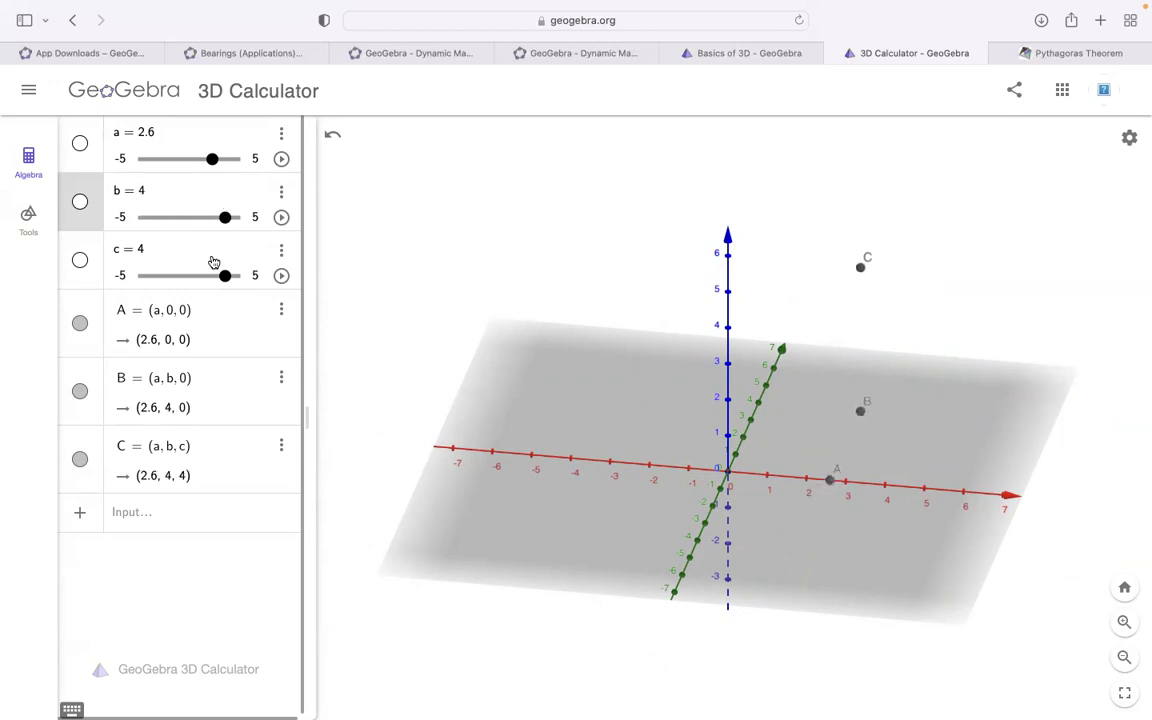
{"action": "mouse_move", "coordinate": [225, 275]}
{"action": "left_mouse_down"}
{"action": "mouse_move", "coordinate": [200, 277]}
{"action": "mouse_move", "coordinate": [227, 277]}
{"action": "mouse_move", "coordinate": [216, 277]}
{"action": "left_mouse_up"}
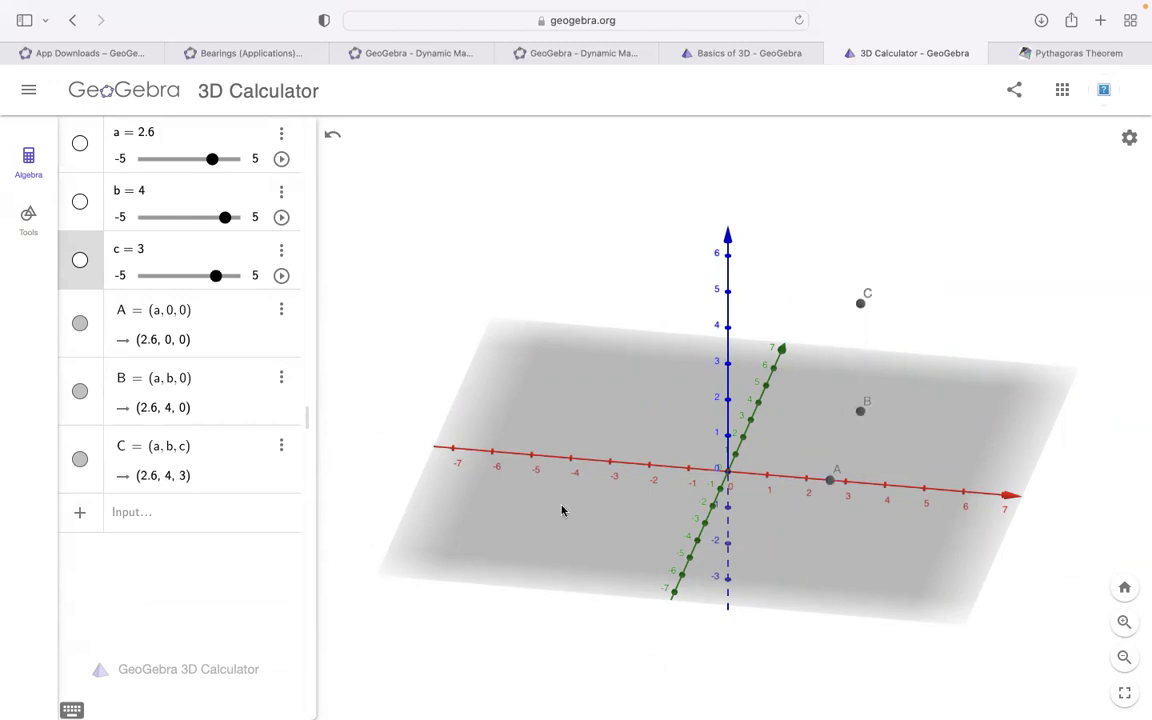
{"action": "mouse_move", "coordinate": [573, 499]}
{"action": "left_mouse_down"}
{"action": "mouse_move", "coordinate": [553, 481]}
{"action": "mouse_move", "coordinate": [545, 499]}
{"action": "mouse_move", "coordinate": [557, 502]}
{"action": "left_mouse_up"}
{"action": "left_click", "coordinate": [139, 514]}
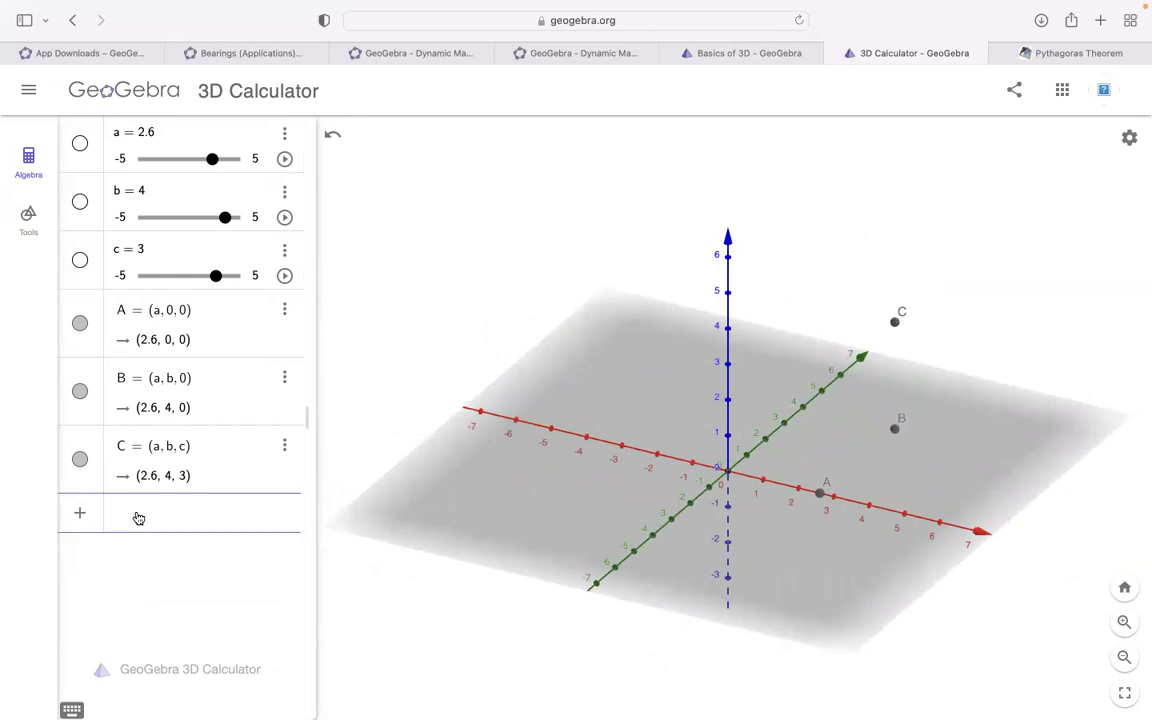
{"action": "type", "text": "seg"}
{"action": "key", "text": "BackSpace"}
{"action": "key", "text": "BackSpace"}
{"action": "key", "text": "BackSpace"}
Step: Create the vector from the origin to point C with the Vector(C) command
{"action": "type", "text": "vect"}
{"action": "key", "text": "Return"}
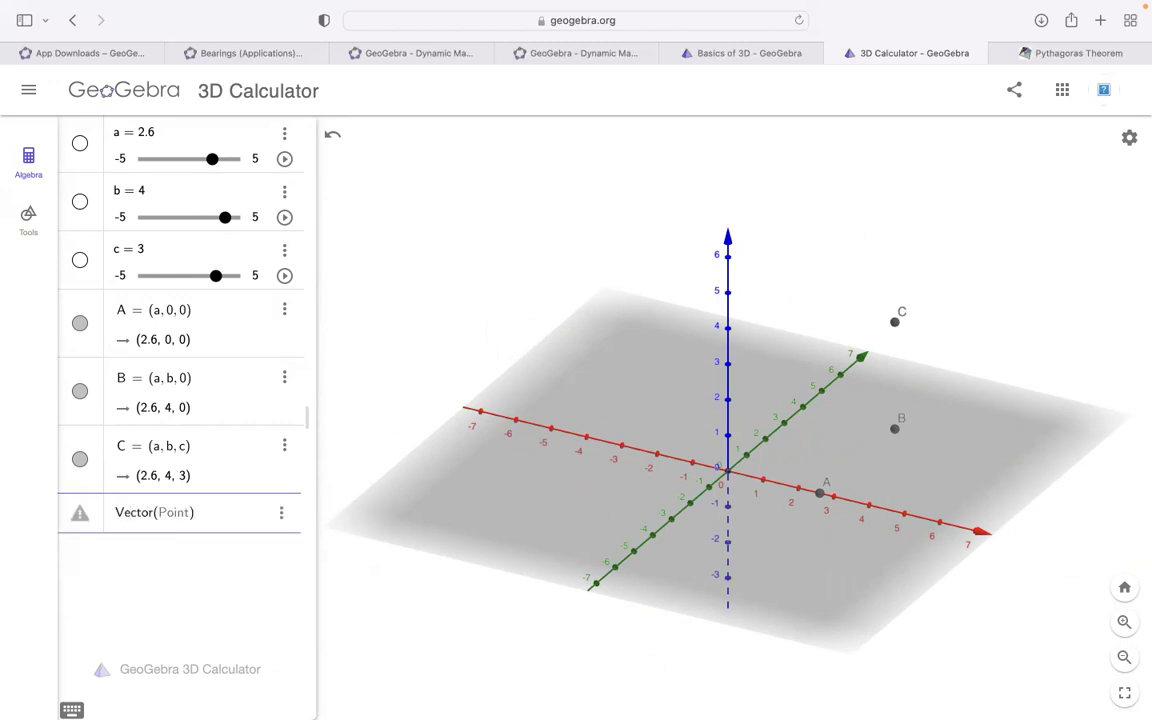
{"action": "type", "text": "C"}
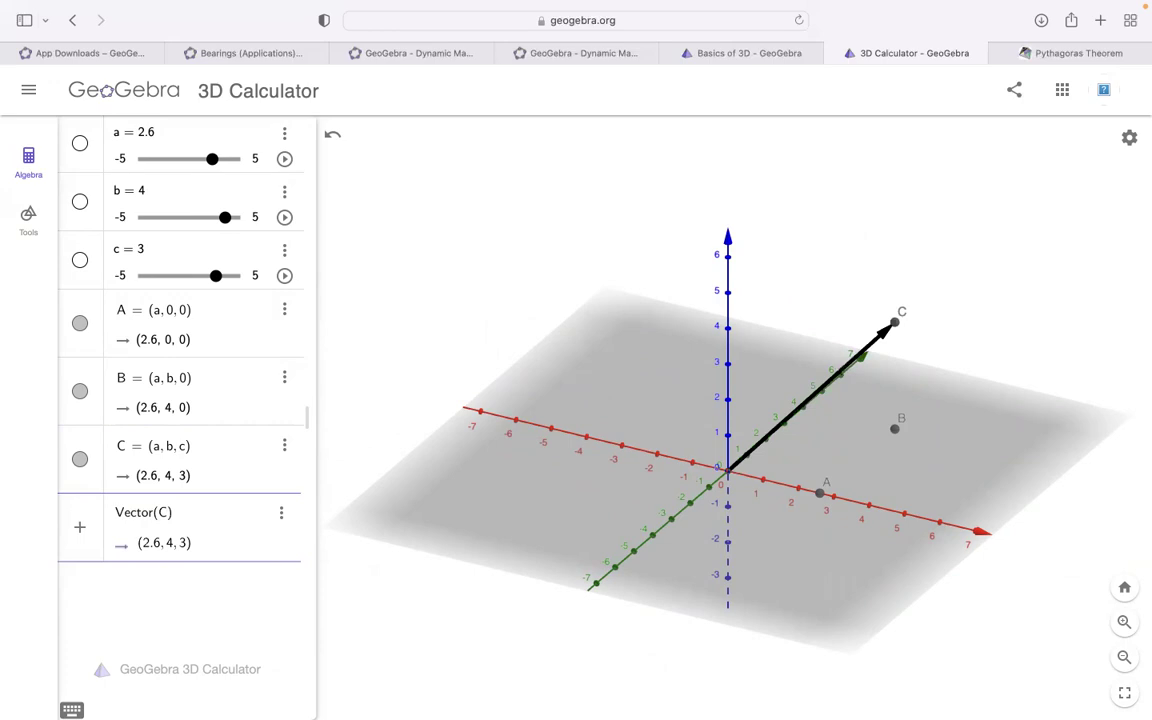
{"action": "key", "text": "Return"}
Step: Move the vector's tip by setting slider b to 3.3, slider a to 4.3 and slider c to 3
{"action": "mouse_move", "coordinate": [563, 482]}
{"action": "left_mouse_down"}
{"action": "mouse_move", "coordinate": [599, 495]}
{"action": "mouse_move", "coordinate": [602, 476]}
{"action": "mouse_move", "coordinate": [581, 476]}
{"action": "left_mouse_up"}
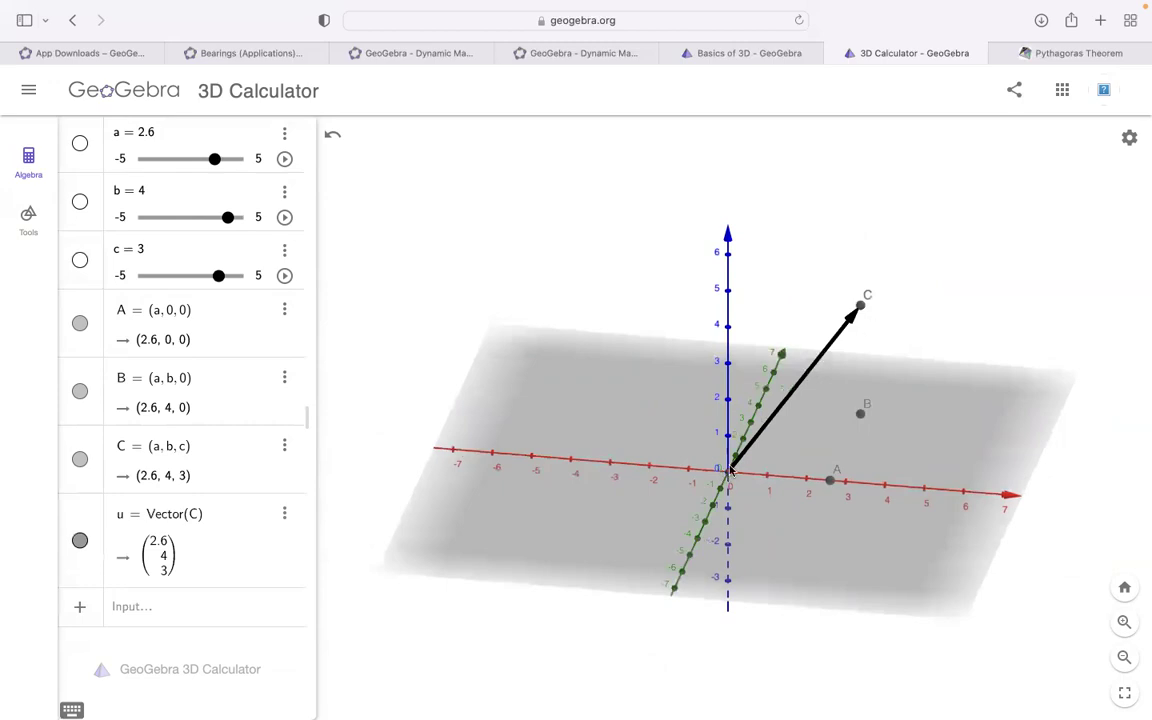
{"action": "mouse_move", "coordinate": [227, 225]}
{"action": "left_mouse_down"}
{"action": "mouse_move", "coordinate": [185, 231]}
{"action": "mouse_move", "coordinate": [237, 216]}
{"action": "mouse_move", "coordinate": [195, 224]}
{"action": "mouse_move", "coordinate": [222, 217]}
{"action": "left_mouse_up"}
{"action": "left_click_drag", "start_coordinate": [216, 159], "coordinate": [231, 180]}
{"action": "mouse_move", "coordinate": [218, 275]}
{"action": "left_mouse_down"}
{"action": "mouse_move", "coordinate": [239, 277]}
{"action": "mouse_move", "coordinate": [201, 277]}
{"action": "mouse_move", "coordinate": [218, 277]}
{"action": "left_mouse_up"}
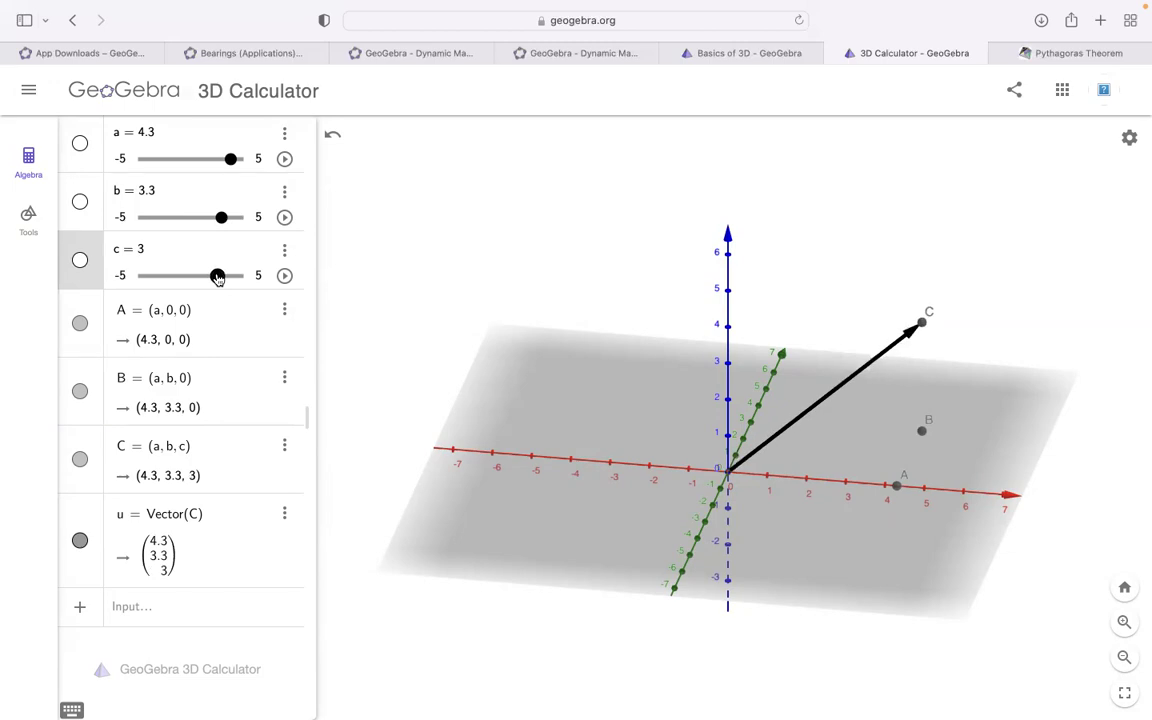
Step: Create the segment between points B and C with the Segment(B, C) command
{"action": "left_click", "coordinate": [155, 607]}
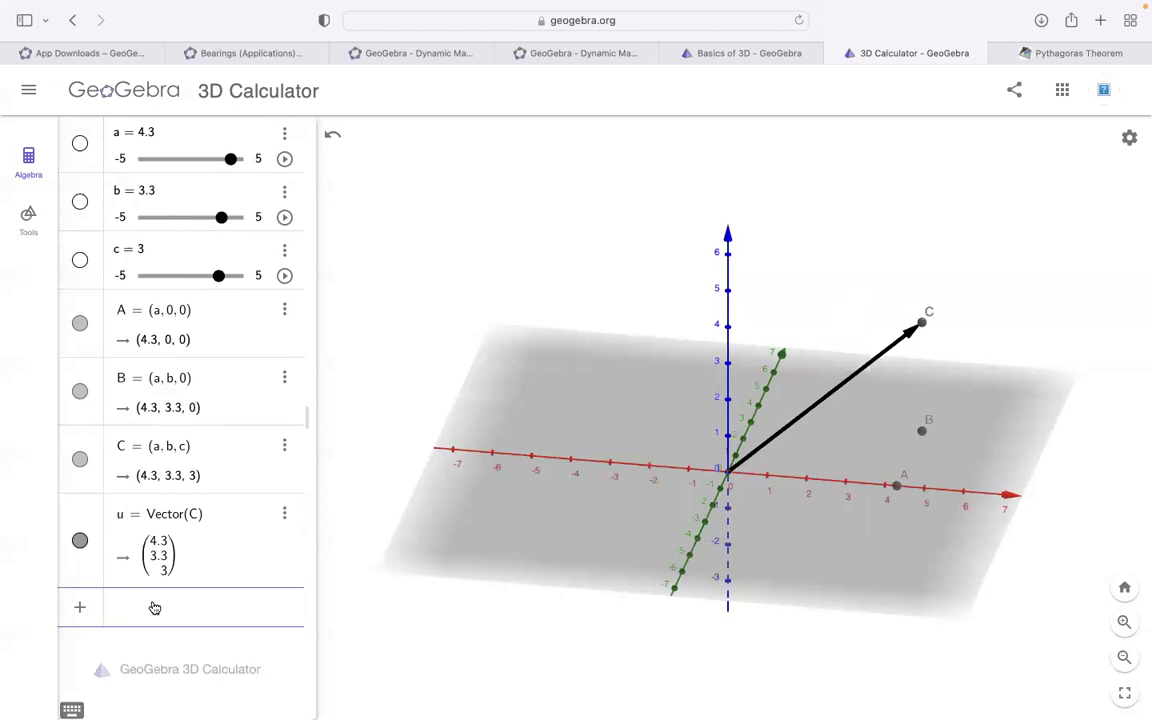
{"action": "type", "text": "seg"}
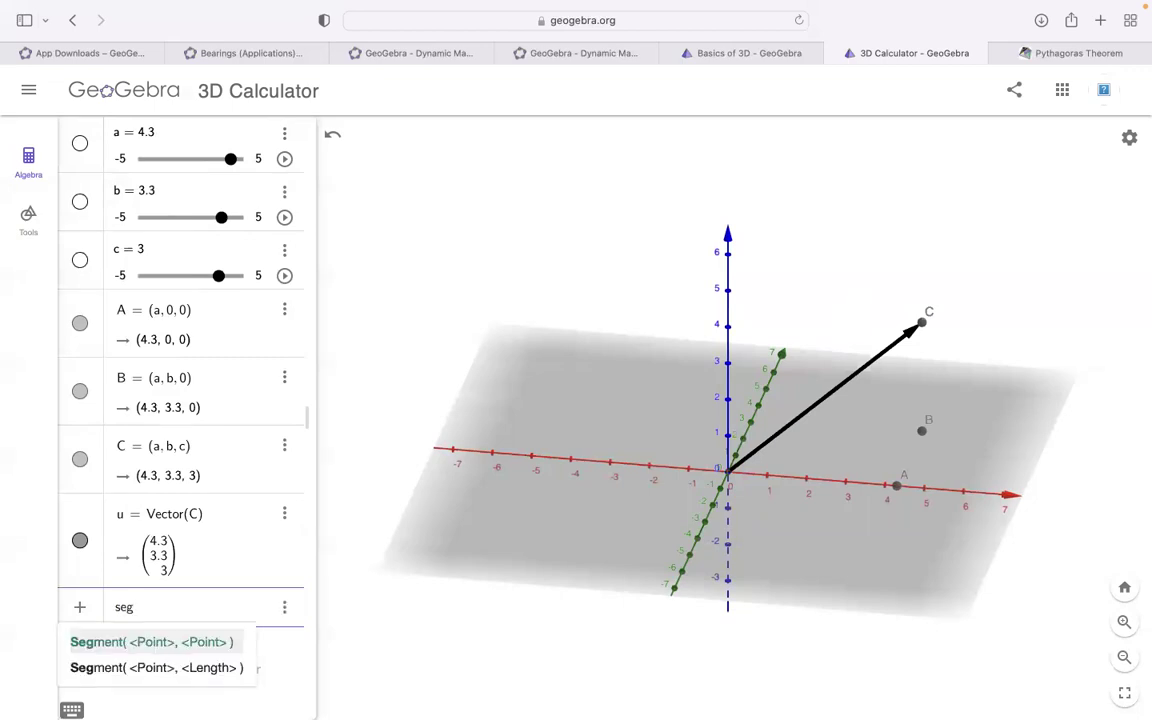
{"action": "key", "text": "Return"}
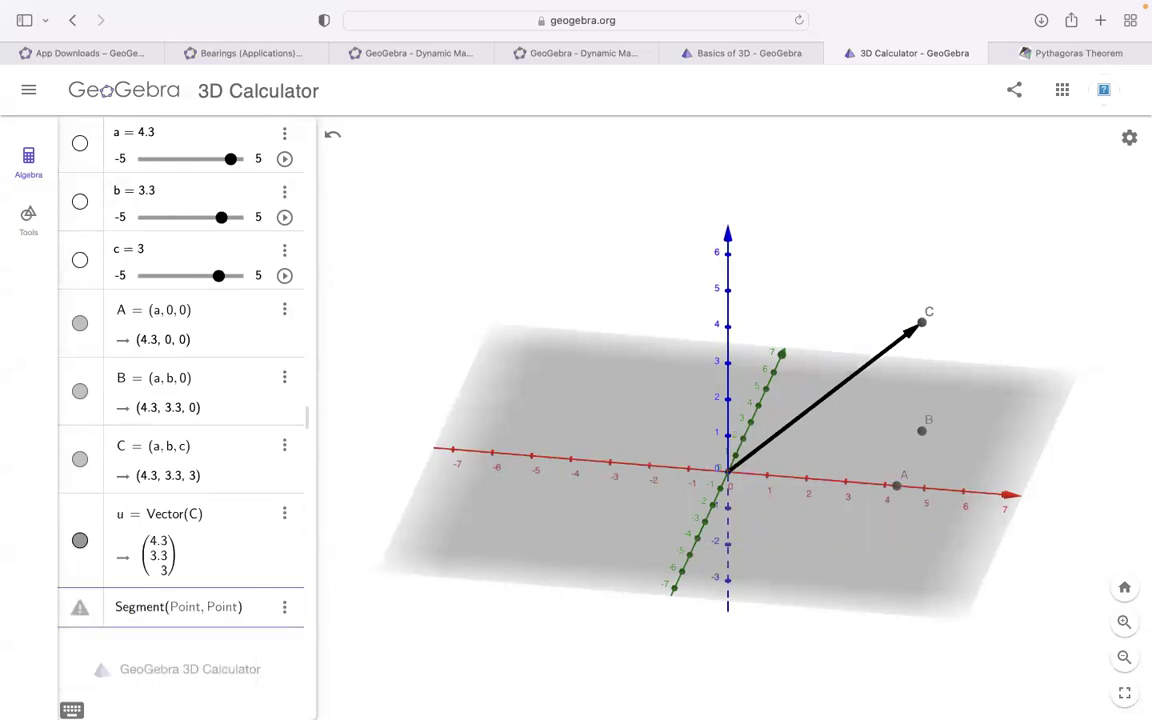
{"action": "type", "text": "B, "}
{"action": "type", "text": "C"}
{"action": "key", "text": "Return"}
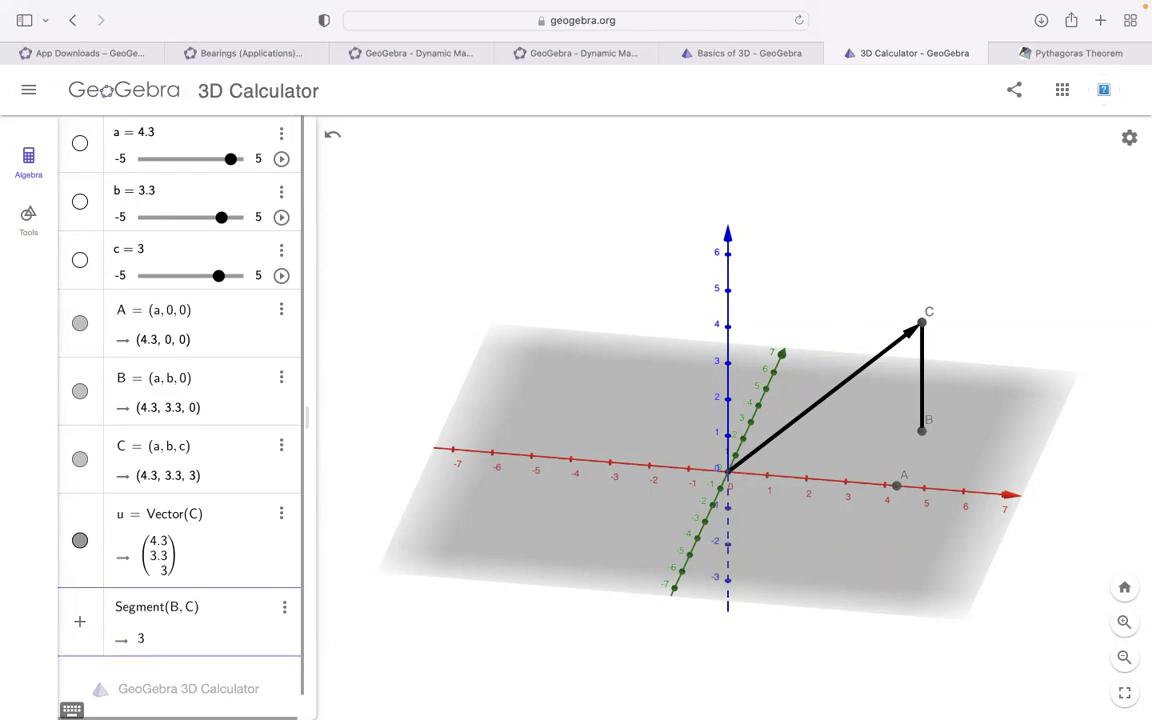
Step: Create the segment between points A and B with the Segment(A, B) command
{"action": "type", "text": "seg"}
{"action": "key", "text": "Return"}
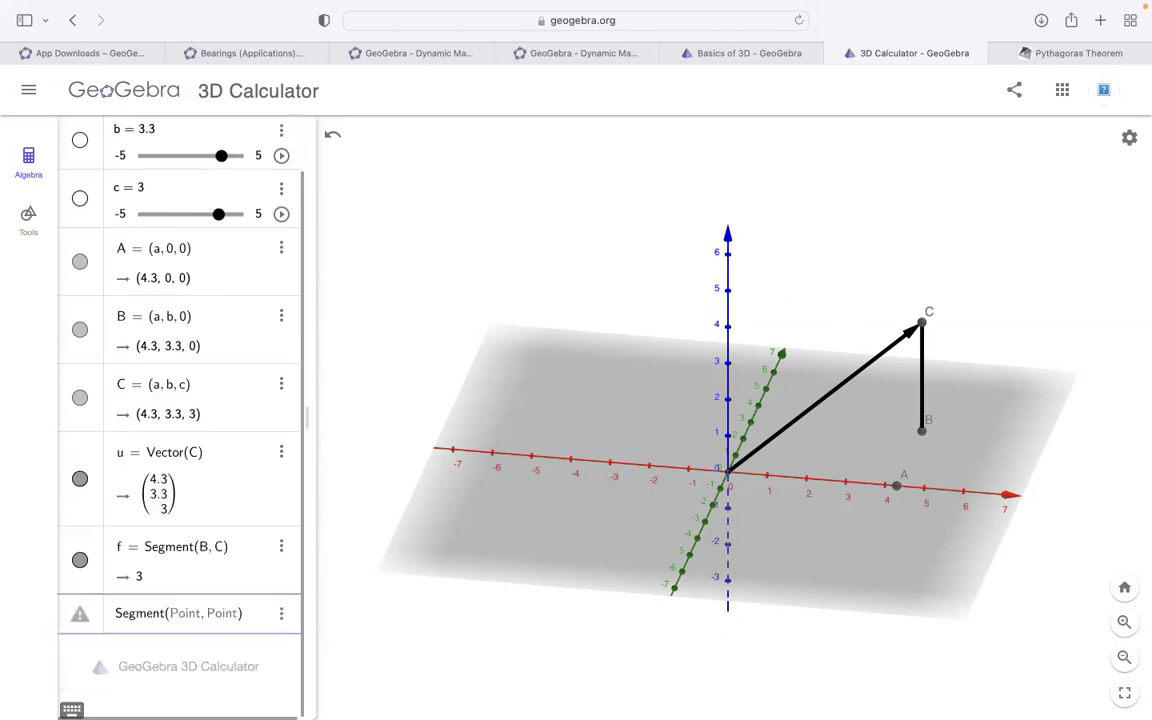
{"action": "type", "text": "A, B"}
{"action": "key", "text": "Return"}
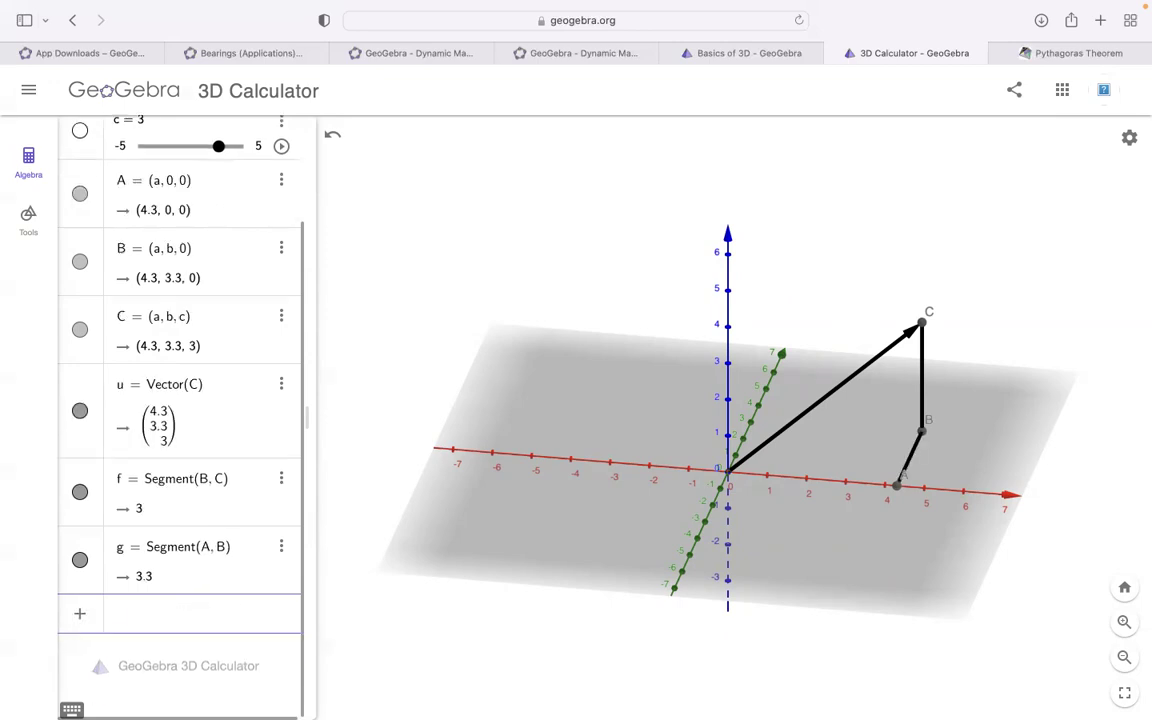
Step: Set point C's label to display its value in the object settings
{"action": "mouse_move", "coordinate": [579, 540]}
{"action": "left_mouse_down"}
{"action": "mouse_move", "coordinate": [663, 519]}
{"action": "mouse_move", "coordinate": [550, 545]}
{"action": "mouse_move", "coordinate": [586, 558]}
{"action": "mouse_move", "coordinate": [595, 518]}
{"action": "mouse_move", "coordinate": [689, 532]}
{"action": "mouse_move", "coordinate": [659, 542]}
{"action": "mouse_move", "coordinate": [651, 537]}
{"action": "mouse_move", "coordinate": [724, 545]}
{"action": "mouse_move", "coordinate": [684, 555]}
{"action": "mouse_move", "coordinate": [585, 545]}
{"action": "left_mouse_up"}
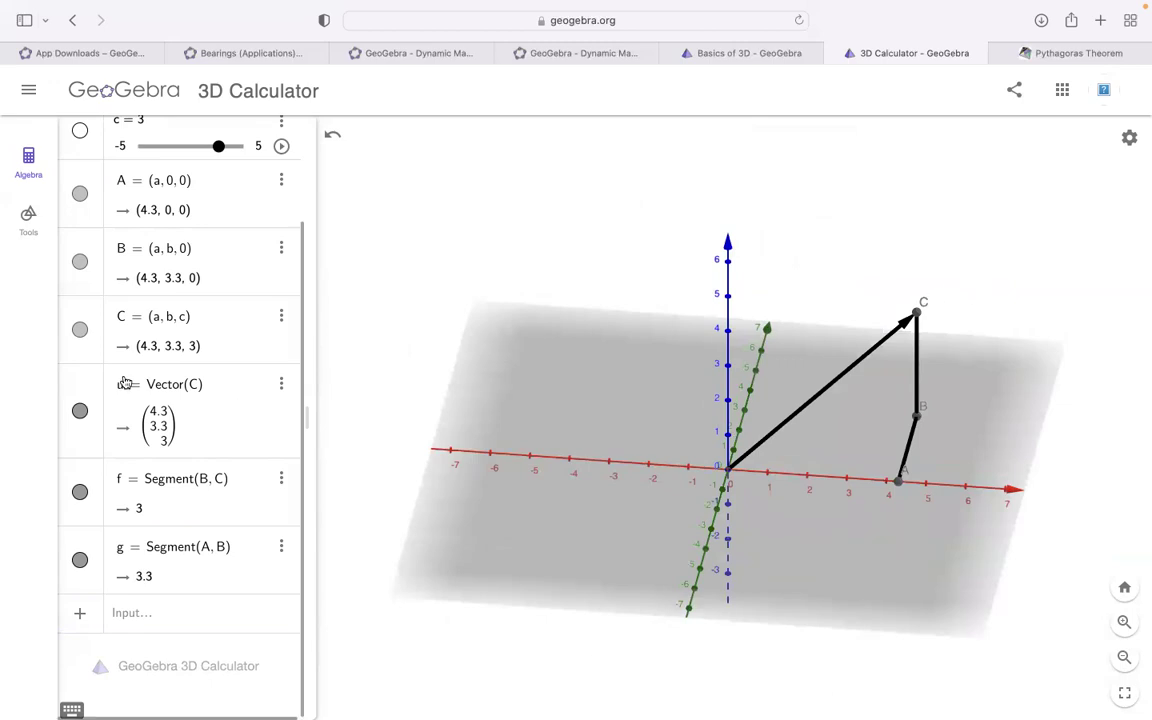
{"action": "left_click", "coordinate": [281, 318]}
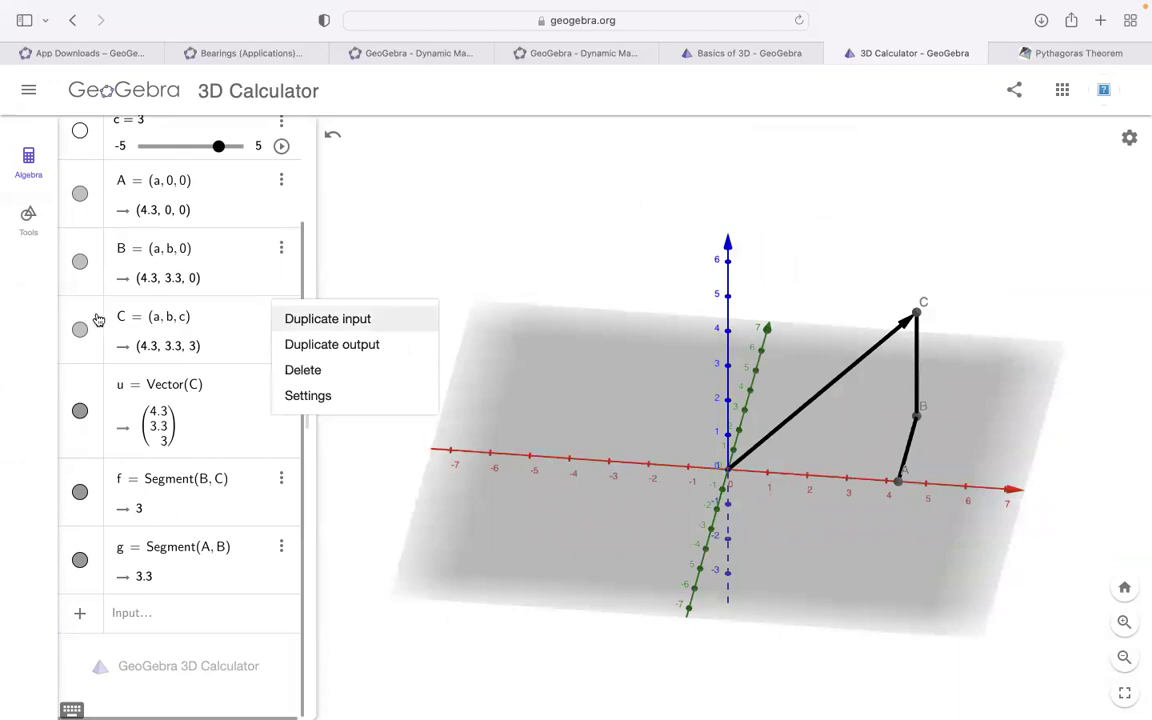
{"action": "scroll", "coordinate": [93, 321], "scroll_direction": "down", "scroll_amount": 1}
{"action": "left_click", "coordinate": [281, 309]}
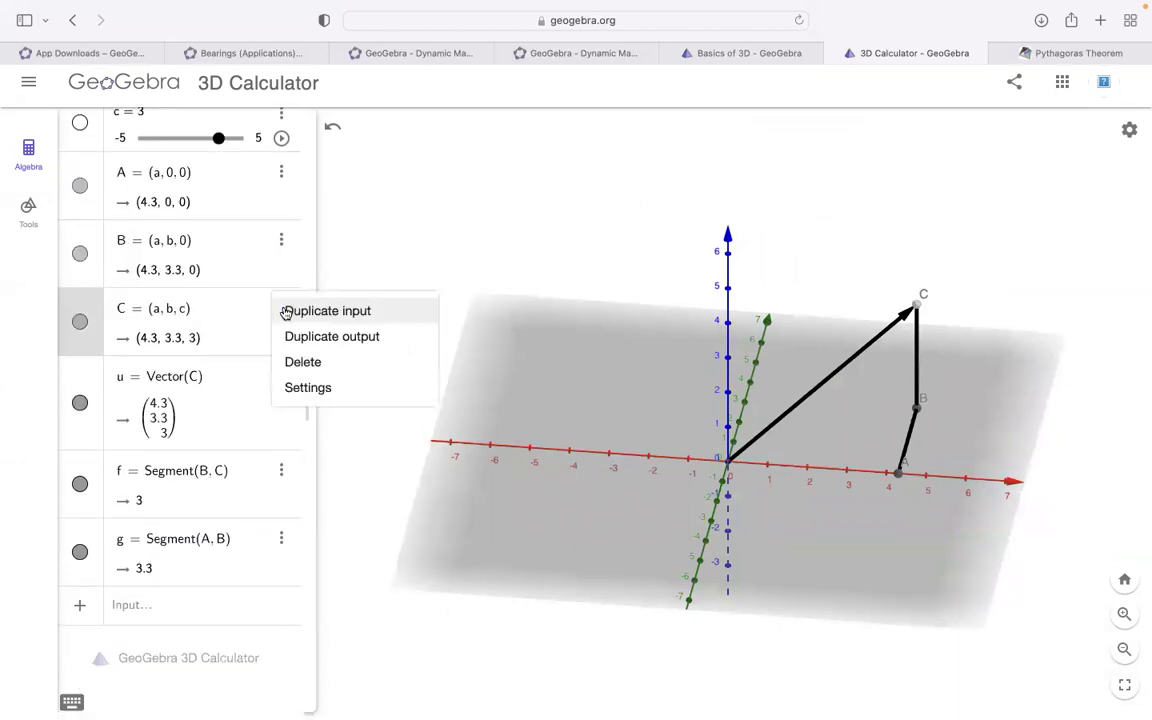
{"action": "left_click", "coordinate": [306, 388]}
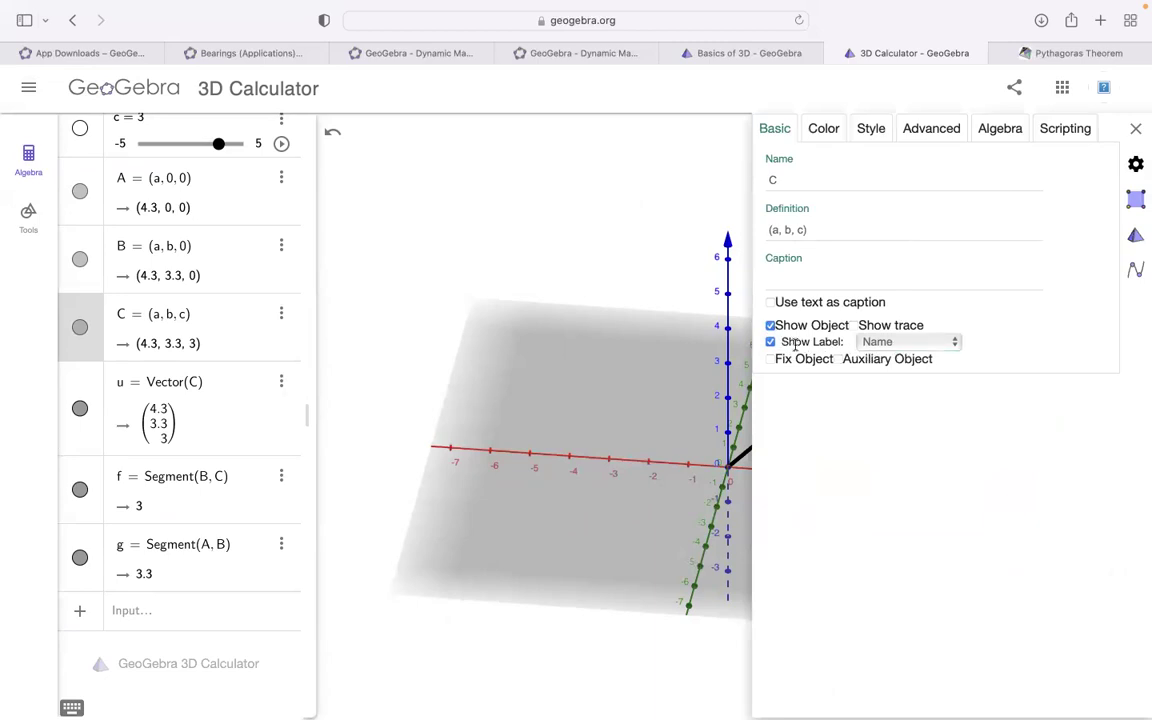
{"action": "left_click", "coordinate": [905, 341]}
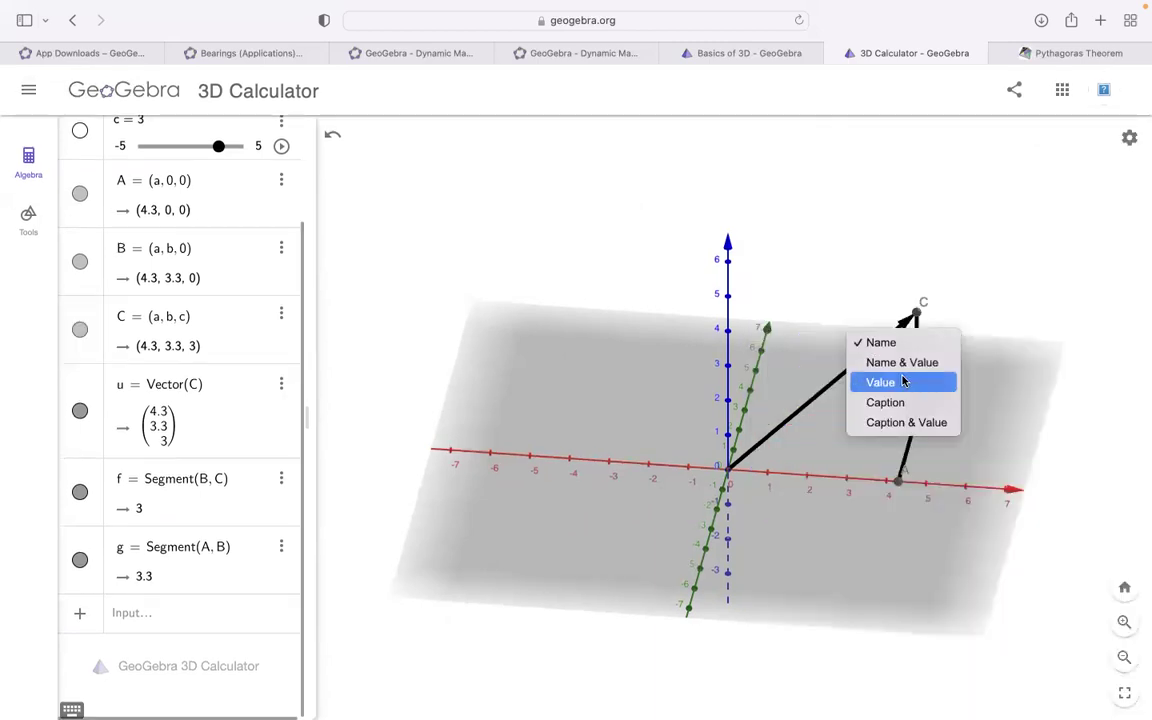
{"action": "left_click", "coordinate": [902, 381]}
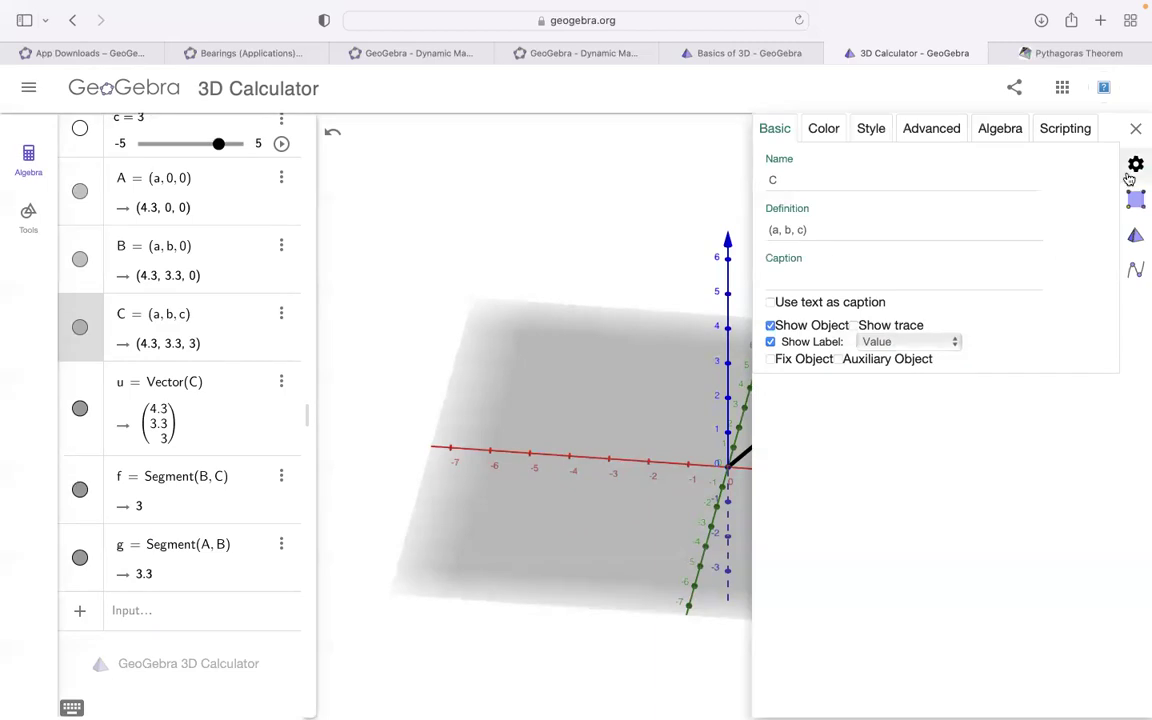
{"action": "left_click", "coordinate": [1135, 128]}
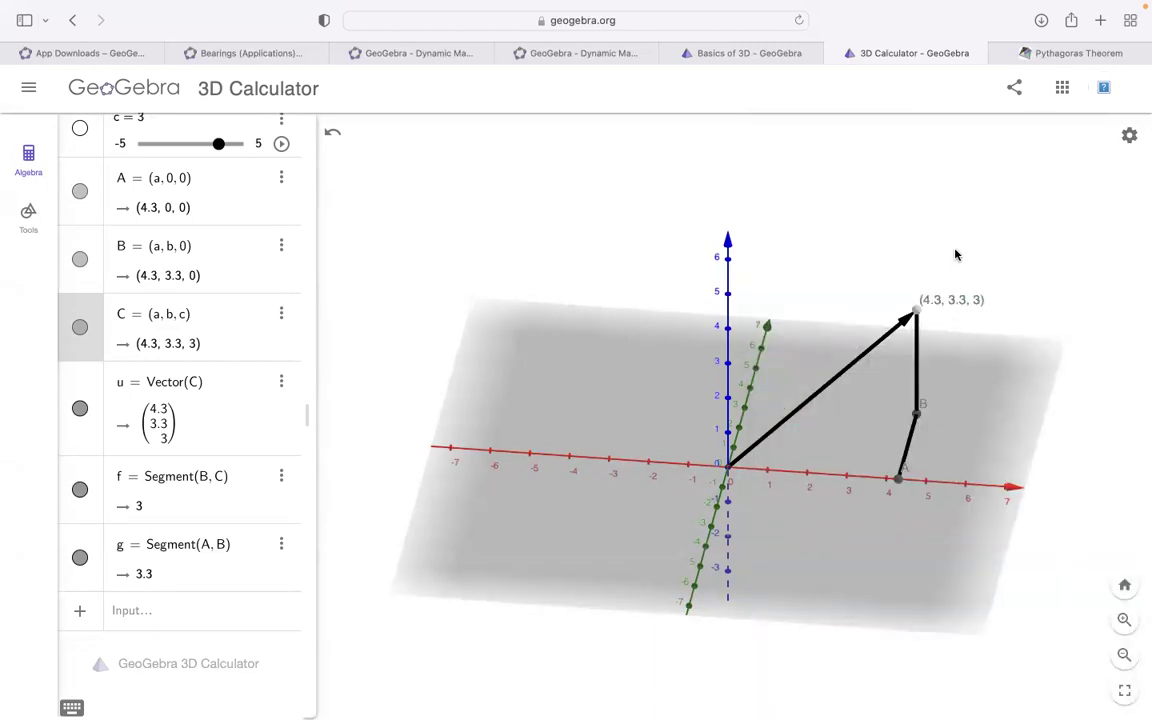
Step: Set slider c to 3.2, slider b to 3.5 and slider a to 3.9 to move the vector's tip
{"action": "left_click_drag", "start_coordinate": [432, 368], "coordinate": [405, 350]}
{"action": "scroll", "coordinate": [200, 193], "scroll_direction": "up", "scroll_amount": 3}
{"action": "mouse_move", "coordinate": [218, 277]}
{"action": "left_mouse_down"}
{"action": "mouse_move", "coordinate": [200, 275]}
{"action": "mouse_move", "coordinate": [237, 277]}
{"action": "mouse_move", "coordinate": [203, 276]}
{"action": "mouse_move", "coordinate": [219, 278]}
{"action": "left_mouse_up"}
{"action": "left_click", "coordinate": [221, 210]}
{"action": "mouse_move", "coordinate": [221, 210]}
{"action": "left_mouse_down"}
{"action": "mouse_move", "coordinate": [193, 209]}
{"action": "mouse_move", "coordinate": [221, 212]}
{"action": "left_mouse_up"}
{"action": "mouse_move", "coordinate": [228, 158]}
{"action": "left_mouse_down"}
{"action": "mouse_move", "coordinate": [206, 150]}
{"action": "mouse_move", "coordinate": [224, 150]}
{"action": "left_mouse_up"}
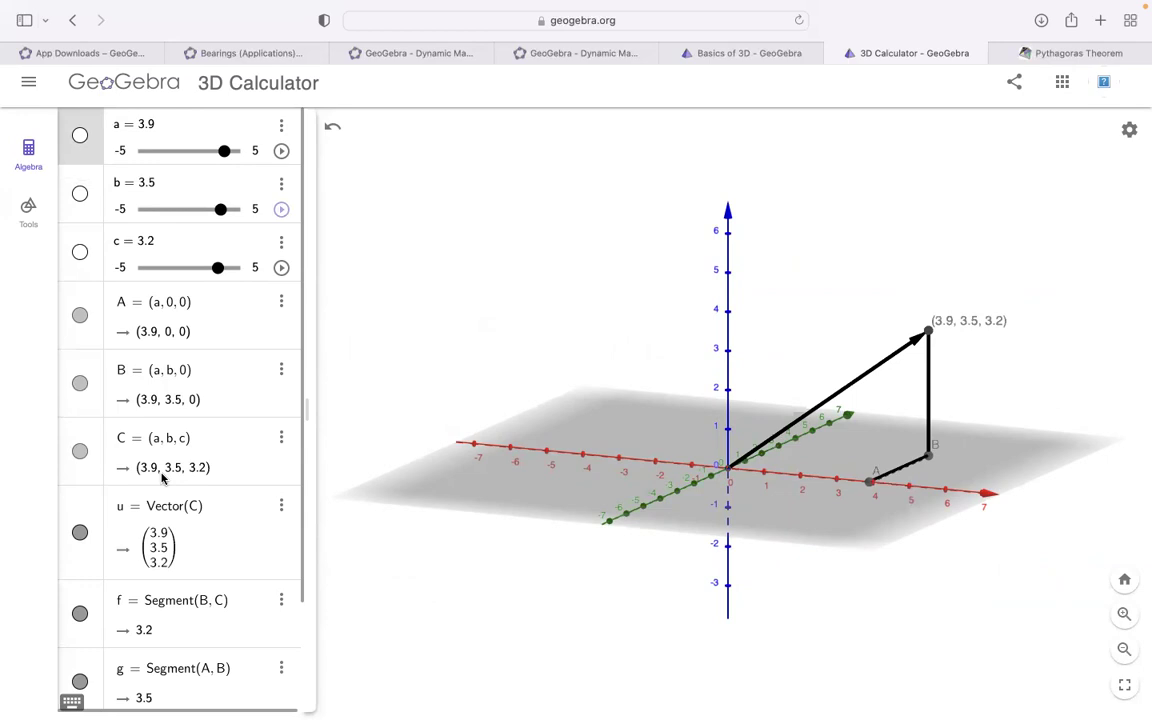
Step: Create the line through point C parallel to segment g with the Line(C, g) command
{"action": "scroll", "coordinate": [162, 490], "scroll_direction": "down", "scroll_amount": 3}
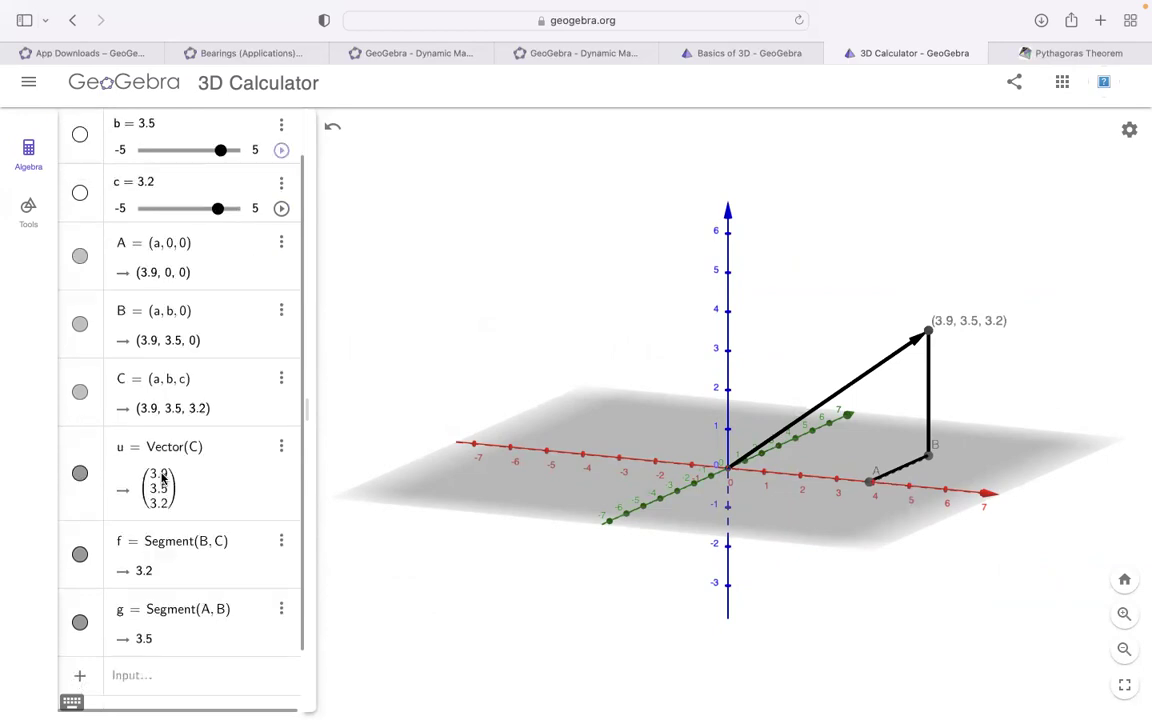
{"action": "left_click", "coordinate": [146, 607]}
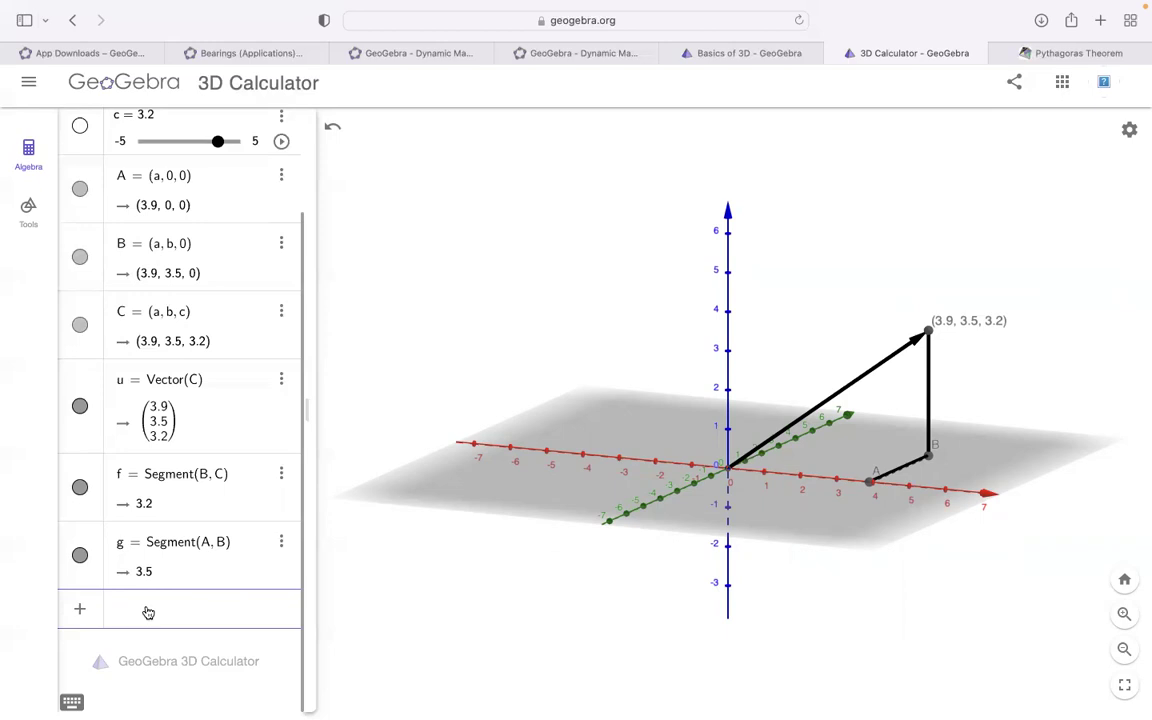
{"action": "type", "text": "line"}
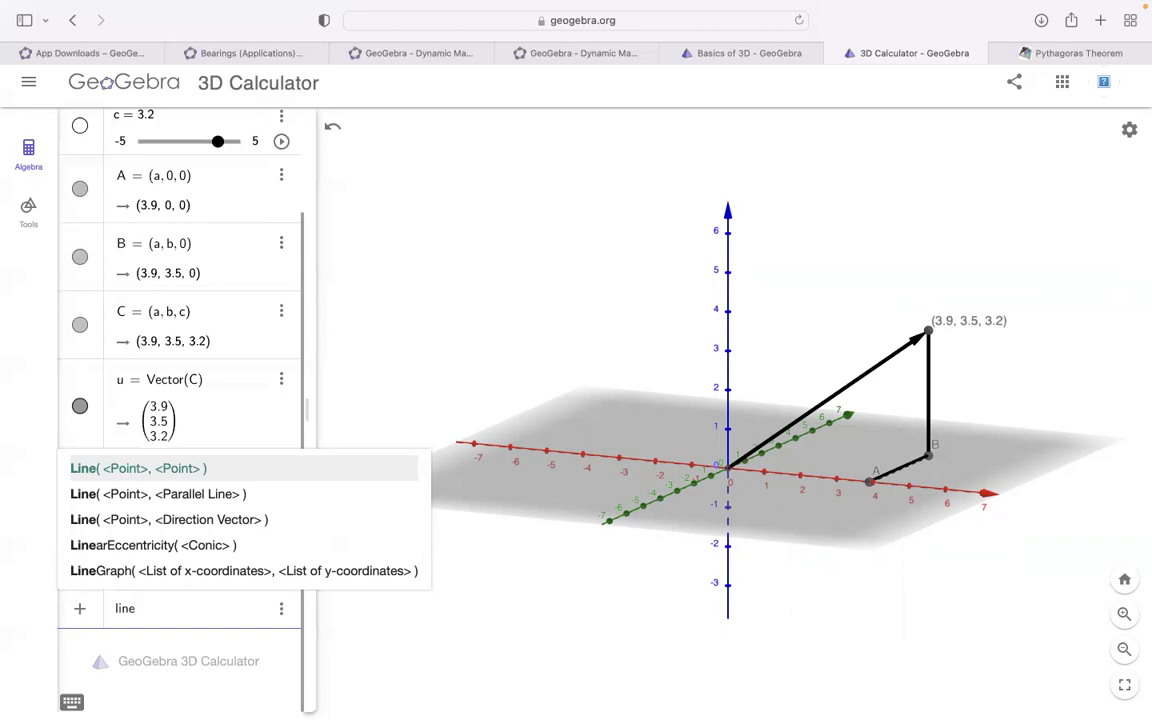
{"action": "key", "text": "Down"}
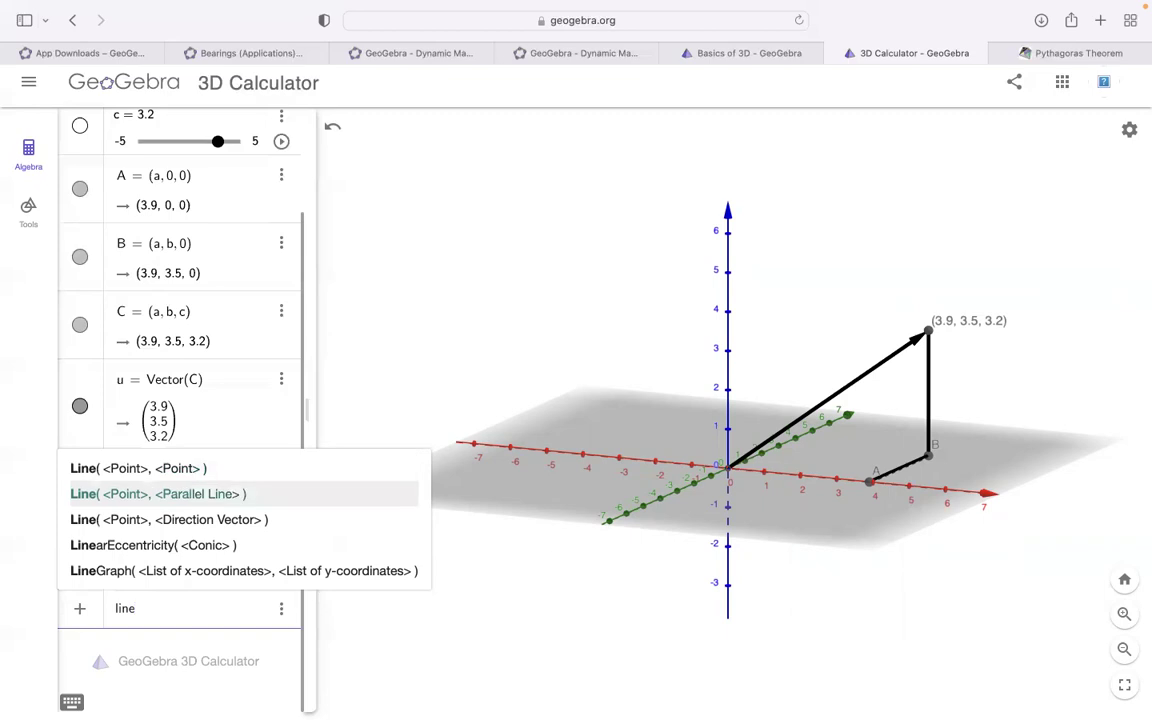
{"action": "key", "text": "Return"}
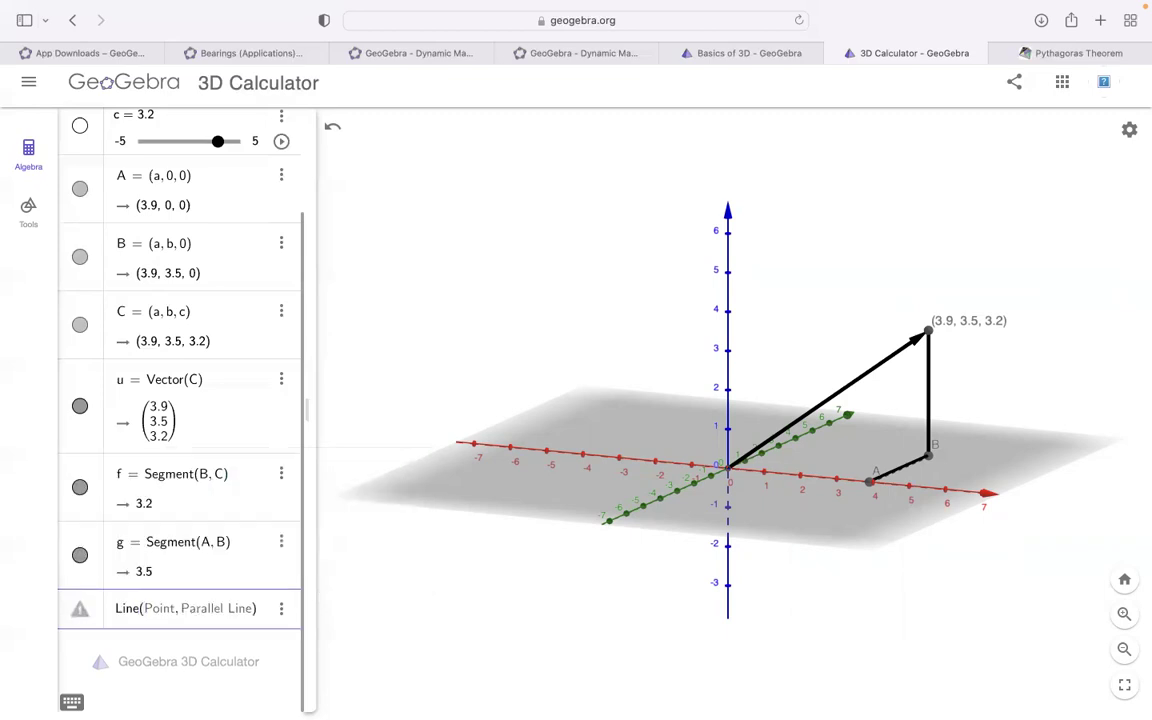
{"action": "type", "text": "C, "}
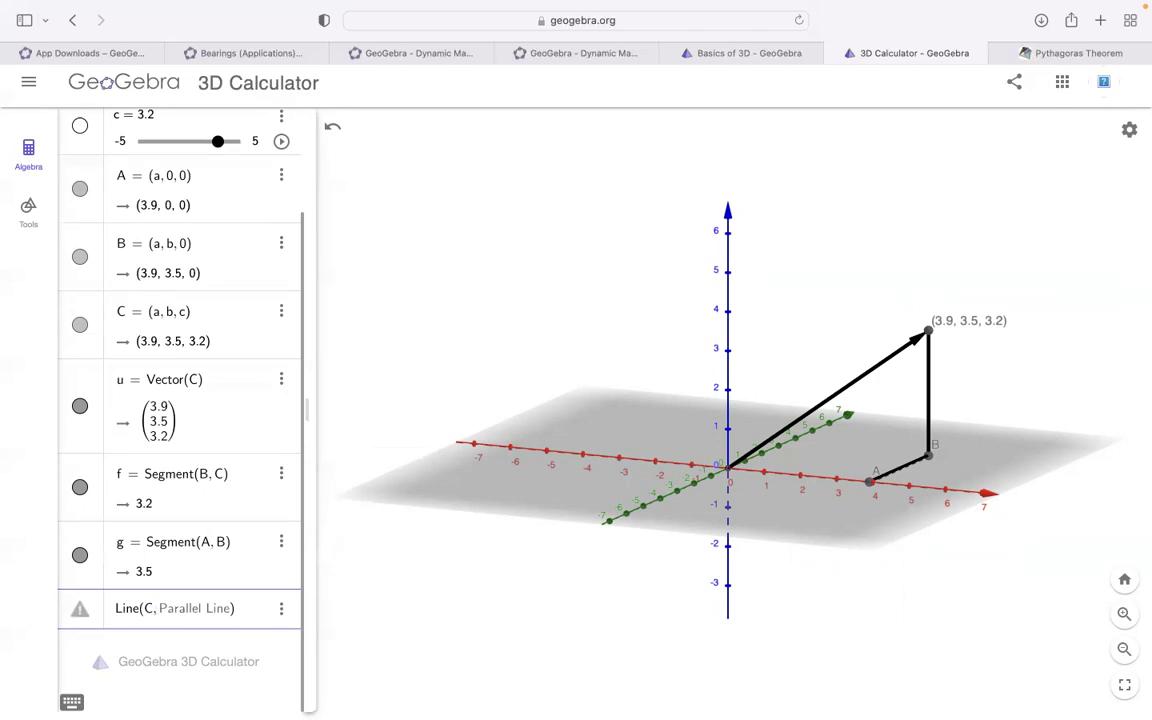
{"action": "type", "text": "g"}
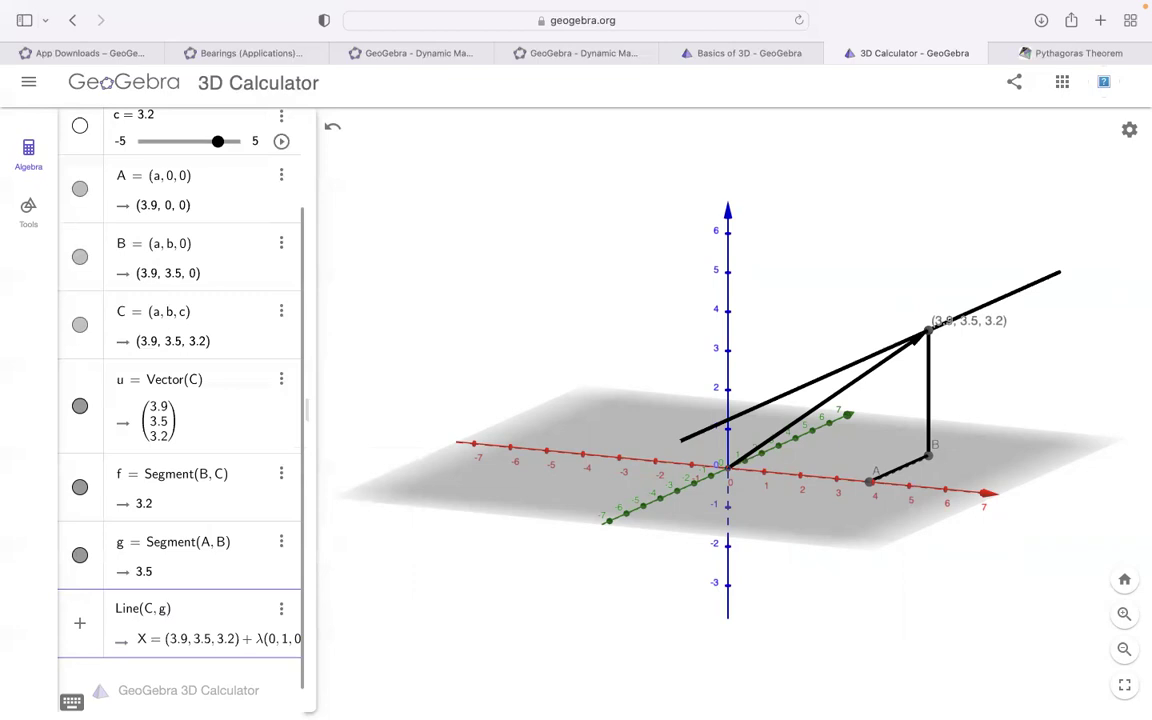
{"action": "key", "text": "Return"}
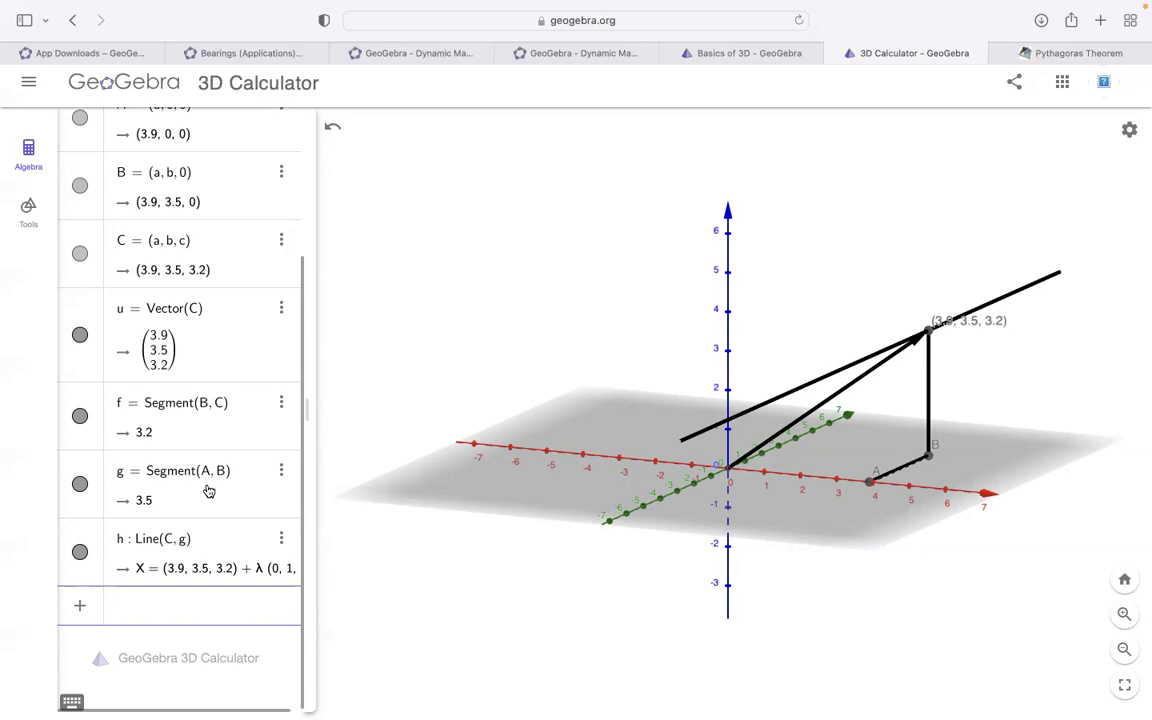
Step: Hide vector u and move the line by setting slider b to 4.1 and slider a to -0.2
{"action": "left_click", "coordinate": [81, 337]}
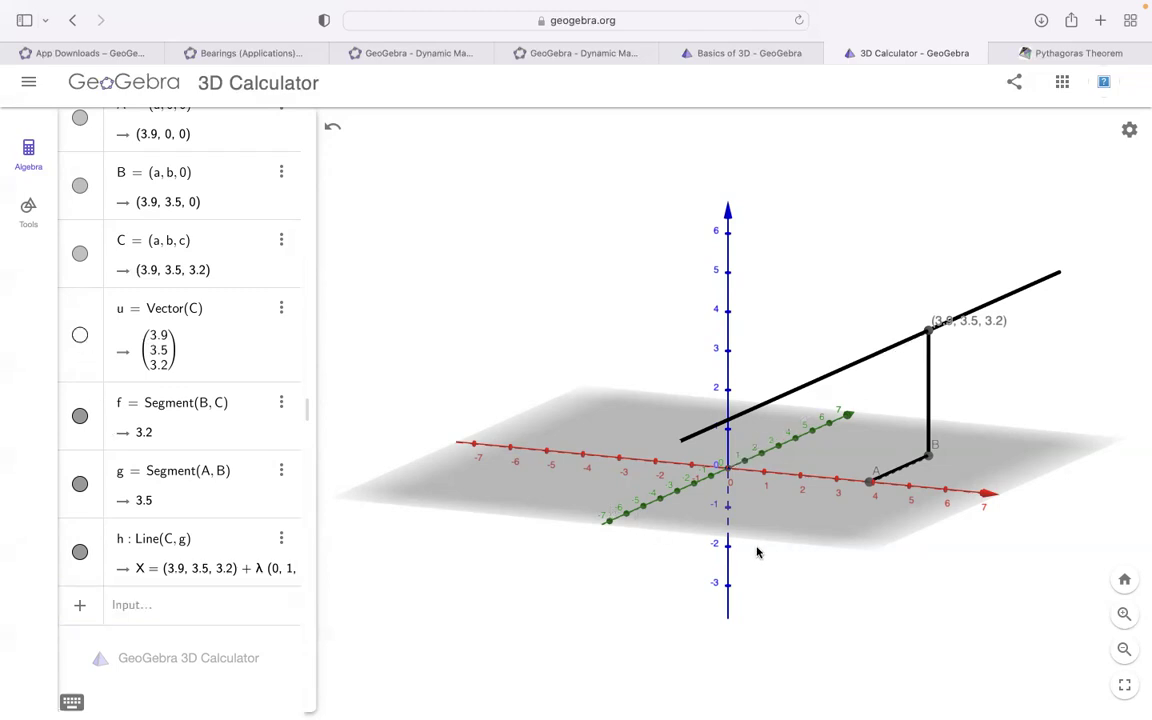
{"action": "left_click_drag", "start_coordinate": [766, 525], "coordinate": [704, 530]}
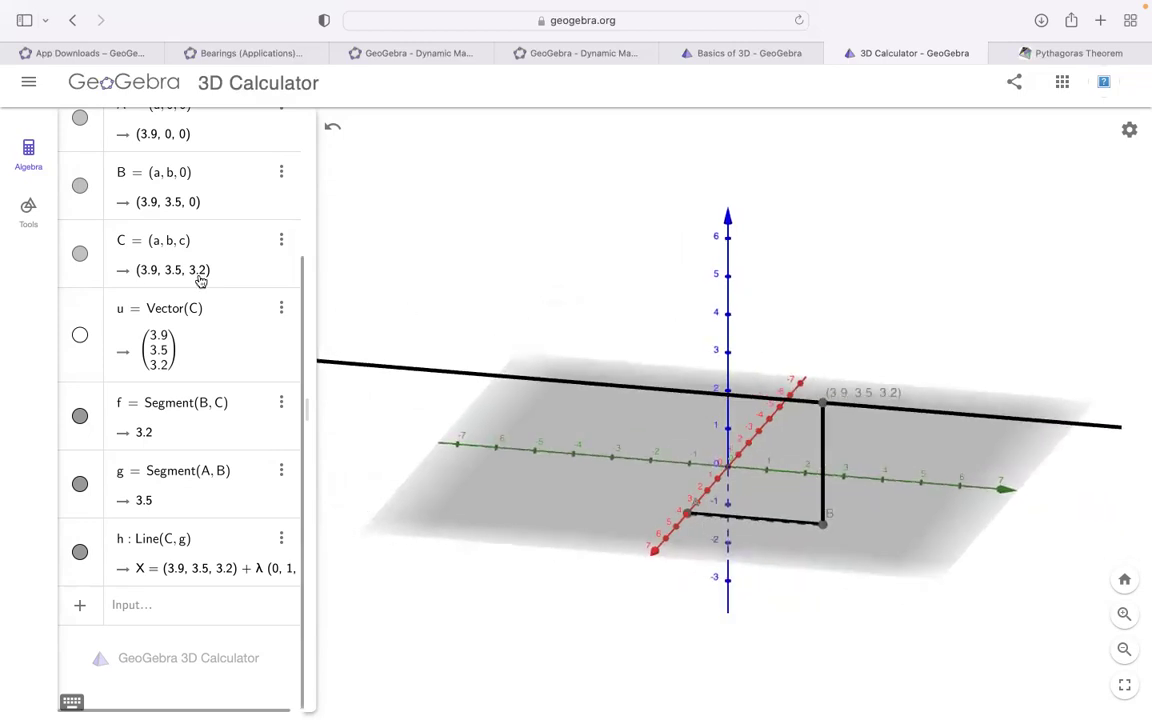
{"action": "scroll", "coordinate": [200, 278], "scroll_direction": "up", "scroll_amount": 3}
{"action": "mouse_move", "coordinate": [220, 218]}
{"action": "left_mouse_down"}
{"action": "mouse_move", "coordinate": [199, 211]}
{"action": "mouse_move", "coordinate": [226, 213]}
{"action": "left_mouse_up"}
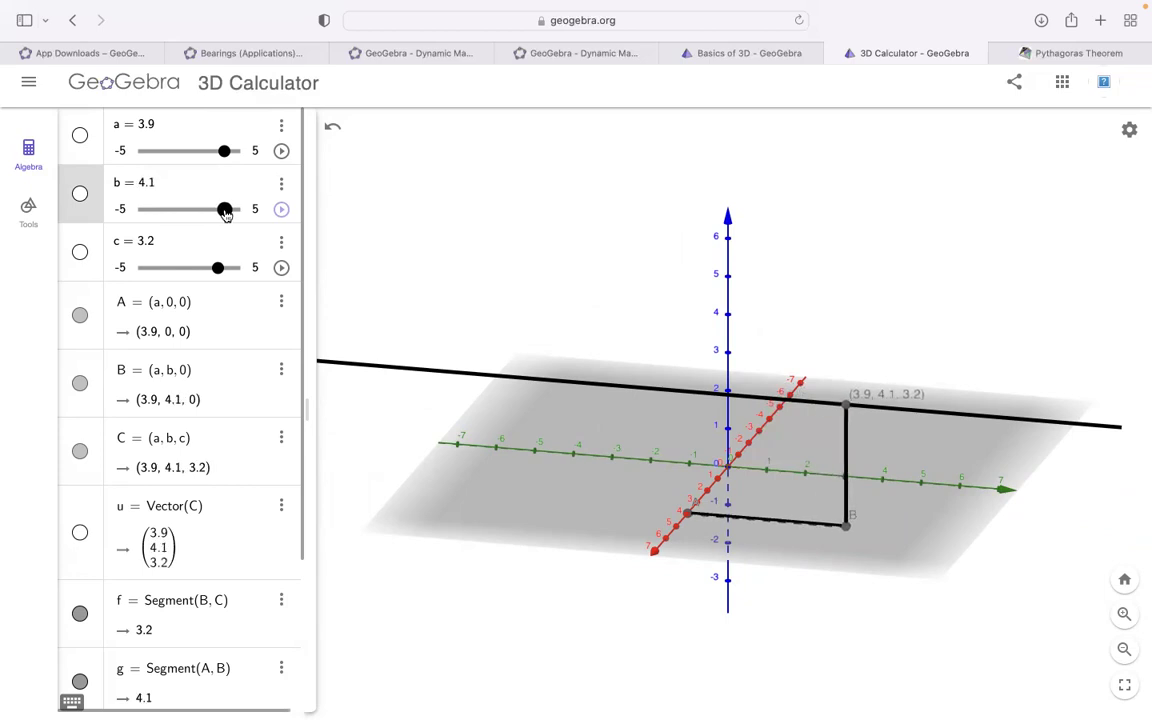
{"action": "left_click_drag", "start_coordinate": [224, 152], "coordinate": [187, 165]}
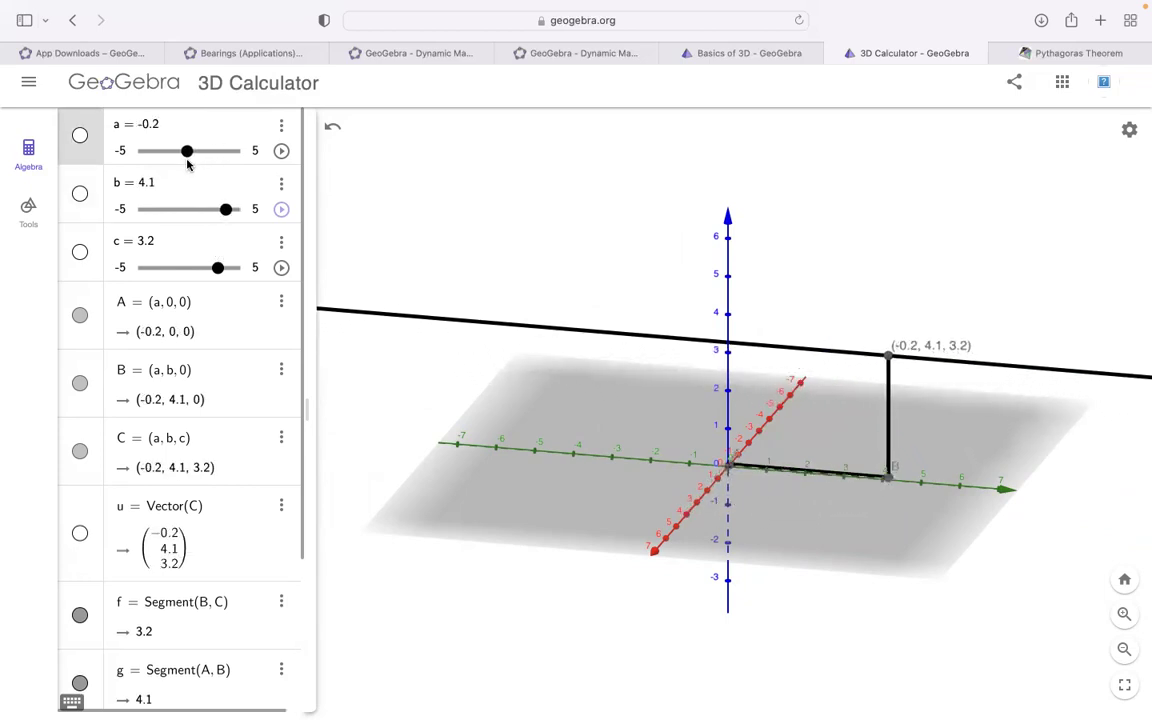
{"action": "mouse_move", "coordinate": [547, 487]}
{"action": "left_mouse_down"}
{"action": "mouse_move", "coordinate": [550, 473]}
{"action": "mouse_move", "coordinate": [509, 496]}
{"action": "mouse_move", "coordinate": [527, 496]}
{"action": "left_mouse_up"}
Step: Redefine line h as Line(C, f) so it runs parallel to segment f
{"action": "scroll", "coordinate": [193, 634], "scroll_direction": "down", "scroll_amount": 5}
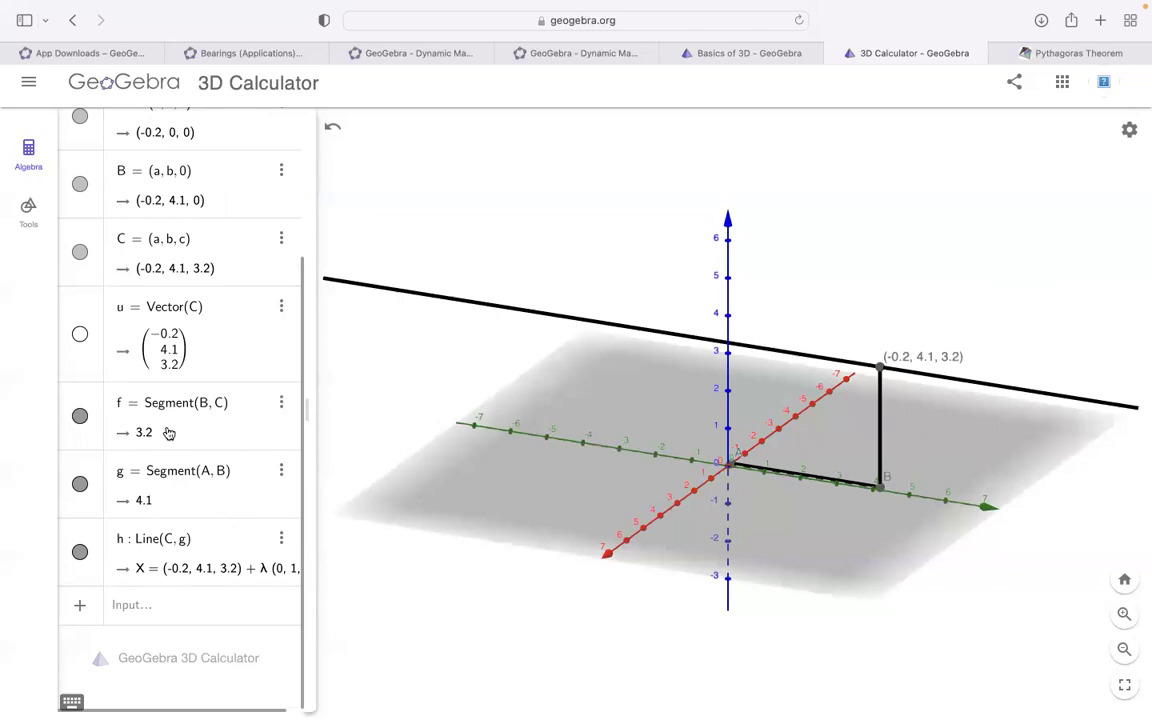
{"action": "left_click", "coordinate": [178, 538]}
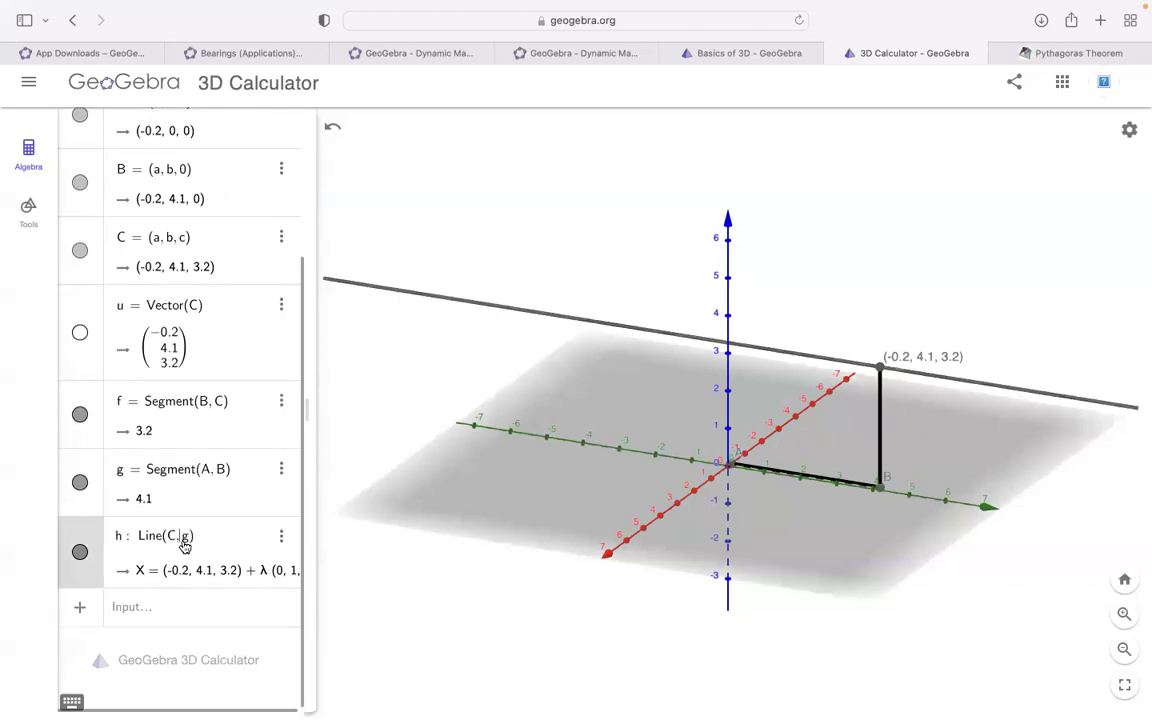
{"action": "key", "text": "BackSpace"}
{"action": "type", "text": "f"}
{"action": "key", "text": "Return"}
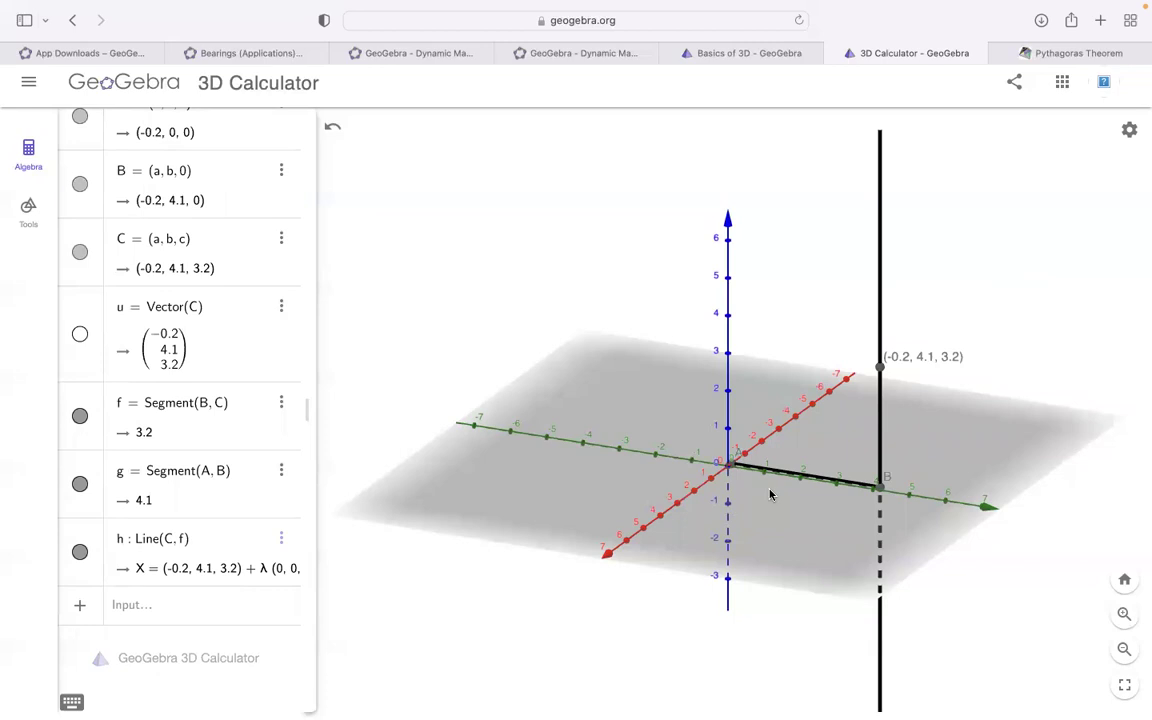
{"action": "left_click_drag", "start_coordinate": [808, 507], "coordinate": [836, 507]}
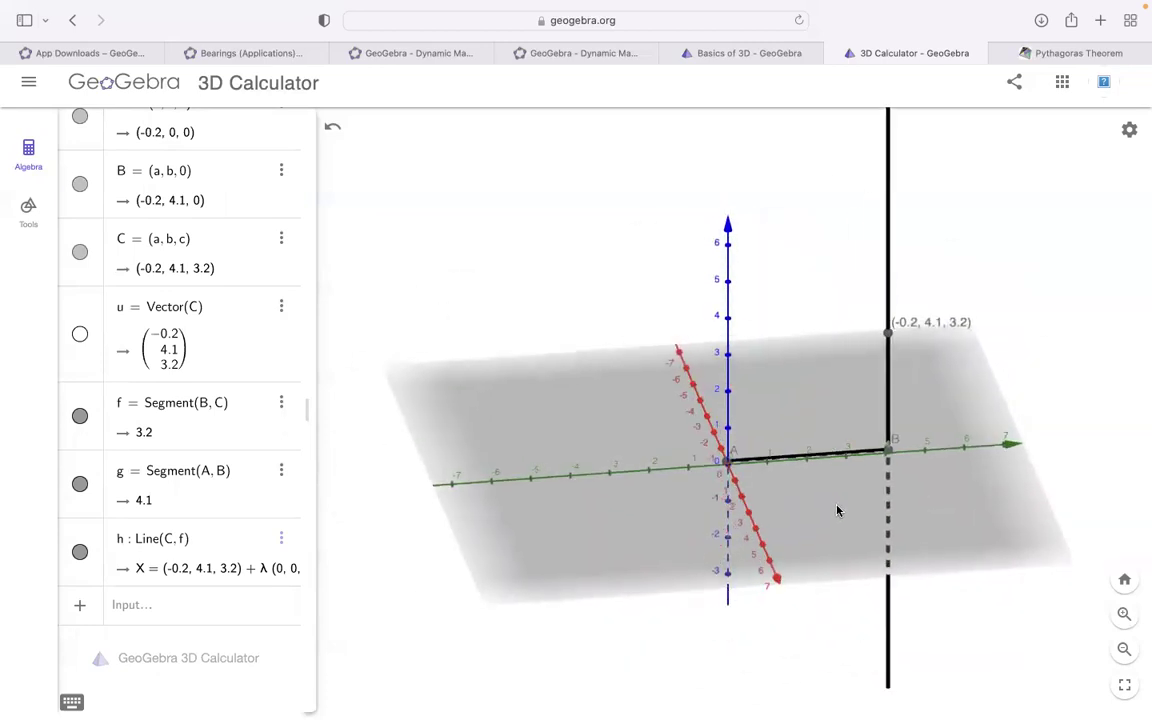
Step: Set slider c to 2.7 and slider a to 0.7, keeping slider b at 4.1
{"action": "scroll", "coordinate": [213, 276], "scroll_direction": "up", "scroll_amount": 3}
{"action": "left_click_drag", "start_coordinate": [221, 269], "coordinate": [214, 268]}
{"action": "mouse_move", "coordinate": [225, 210]}
{"action": "left_mouse_down"}
{"action": "mouse_move", "coordinate": [193, 209]}
{"action": "mouse_move", "coordinate": [227, 210]}
{"action": "left_mouse_up"}
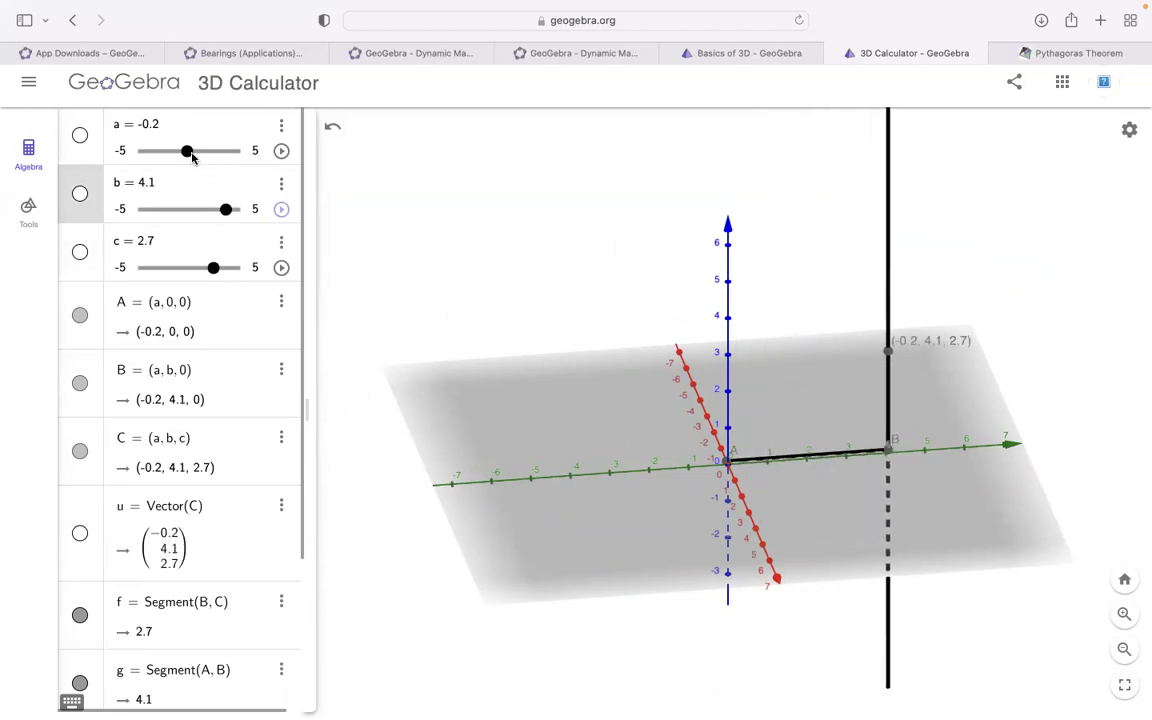
{"action": "left_click_drag", "start_coordinate": [187, 151], "coordinate": [193, 193]}
Step: Redefine line h as Line(C, u) so it runs parallel to vector u
{"action": "scroll", "coordinate": [193, 193], "scroll_direction": "down", "scroll_amount": 5}
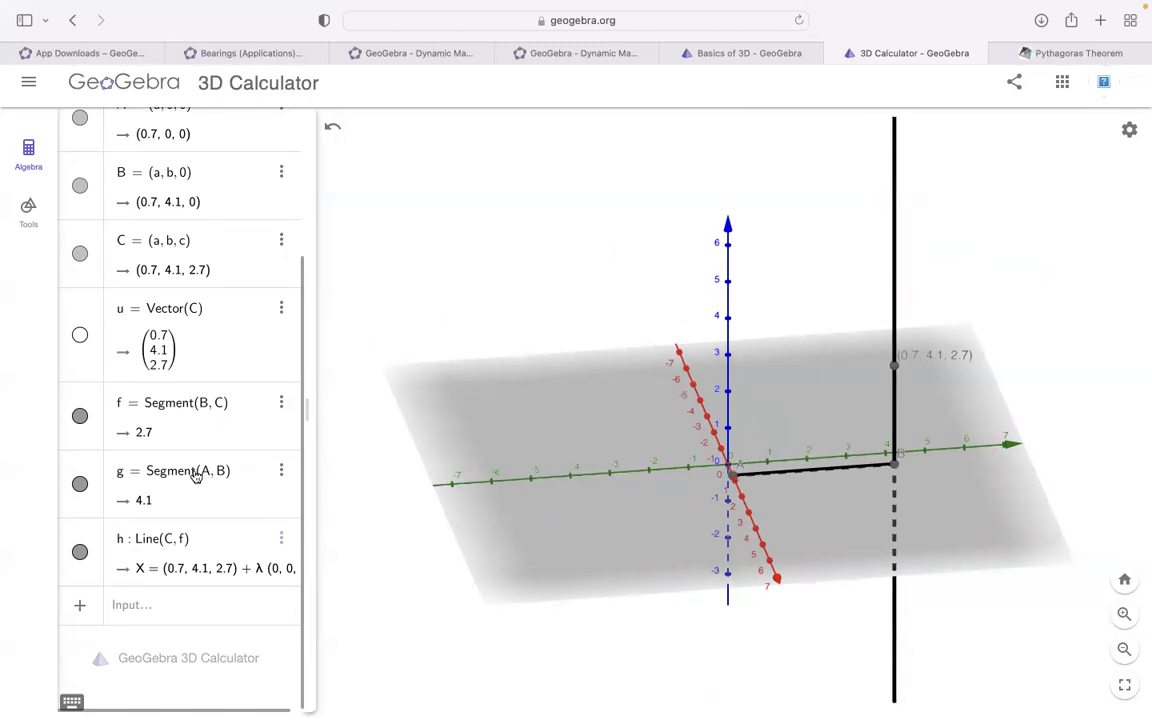
{"action": "left_click", "coordinate": [185, 545]}
{"action": "key", "text": "BackSpace"}
{"action": "type", "text": "u"}
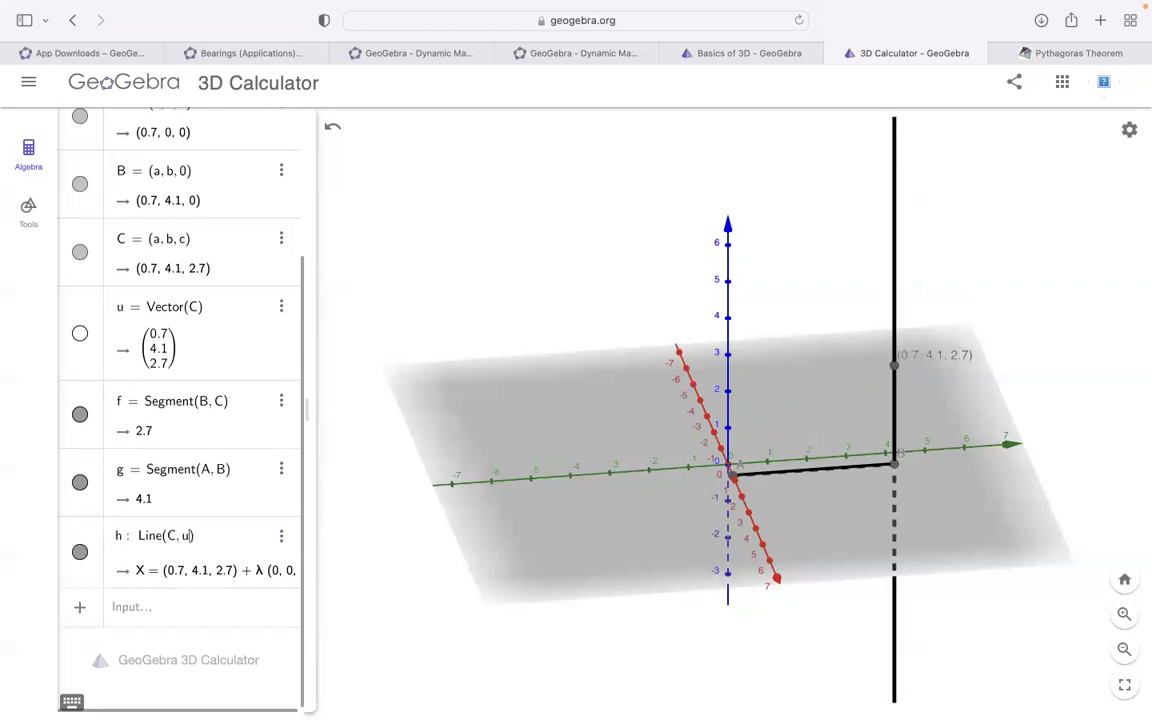
{"action": "key", "text": "Return"}
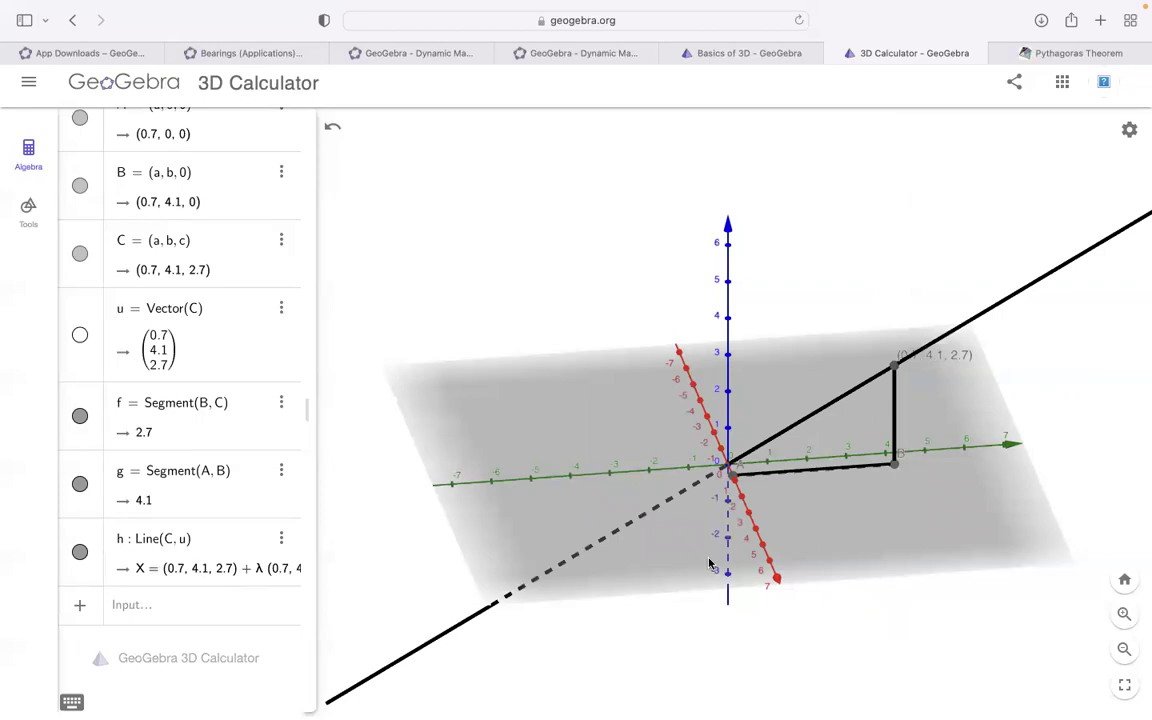
Step: Style line h with light blue colour, a much greater thickness and a dashed line style
{"action": "left_click_drag", "start_coordinate": [856, 527], "coordinate": [757, 467]}
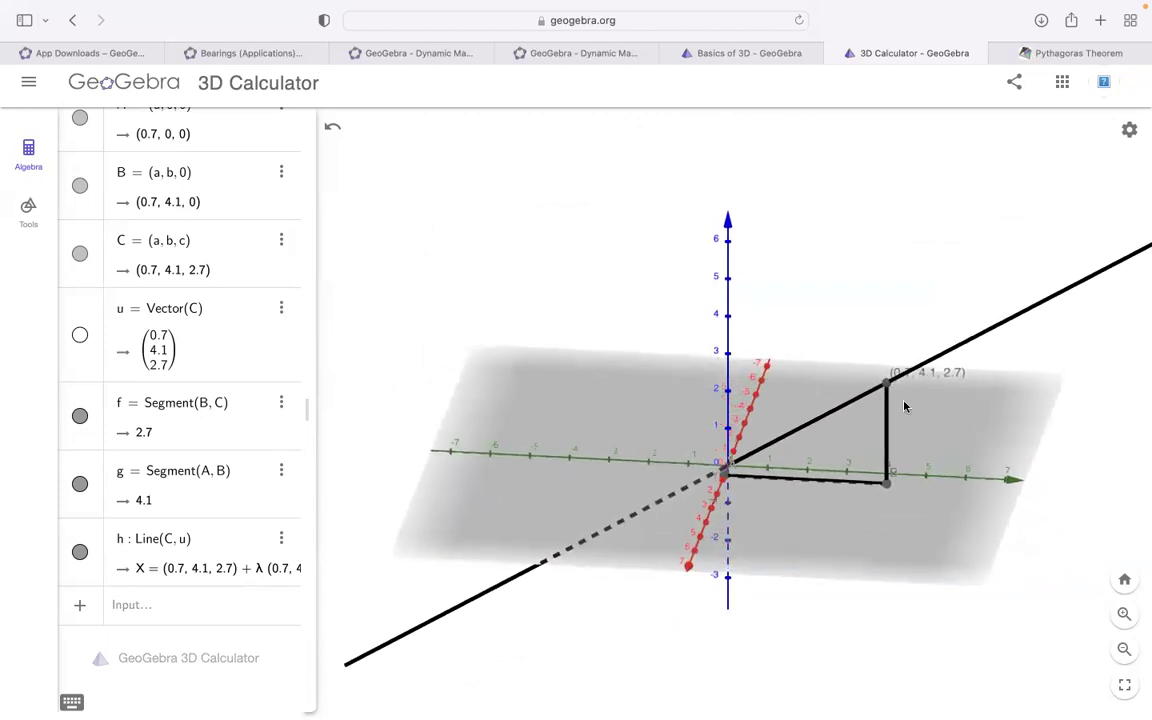
{"action": "left_click", "coordinate": [988, 334]}
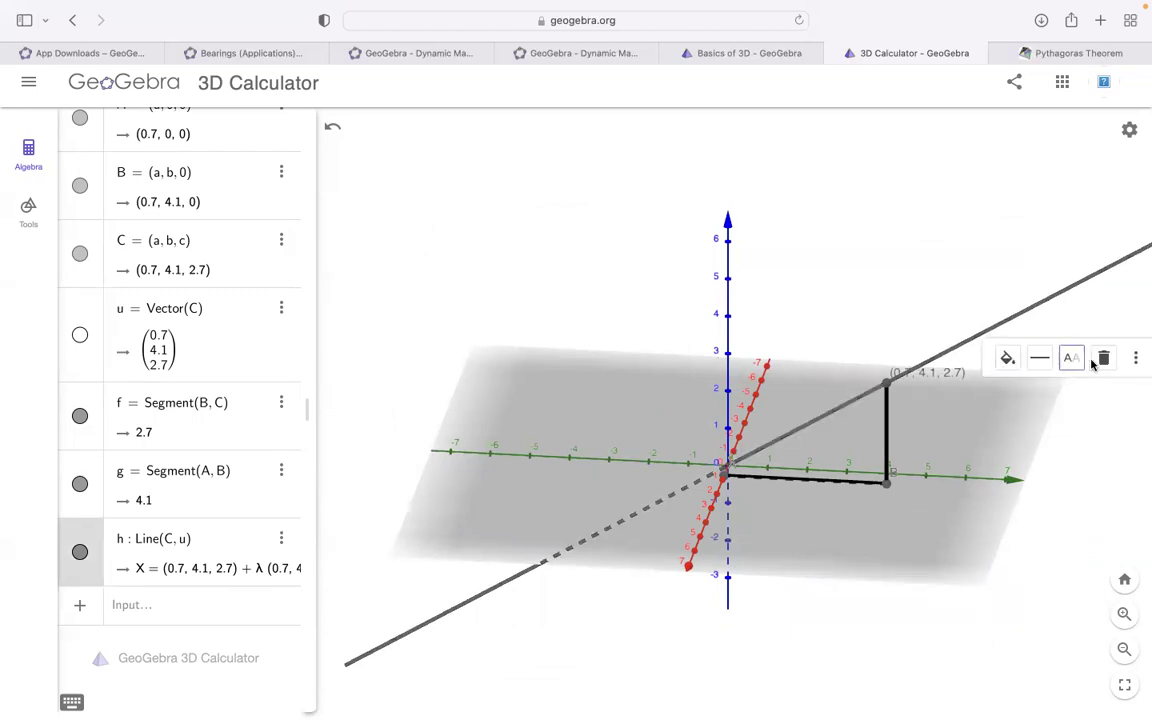
{"action": "left_click", "coordinate": [1008, 360]}
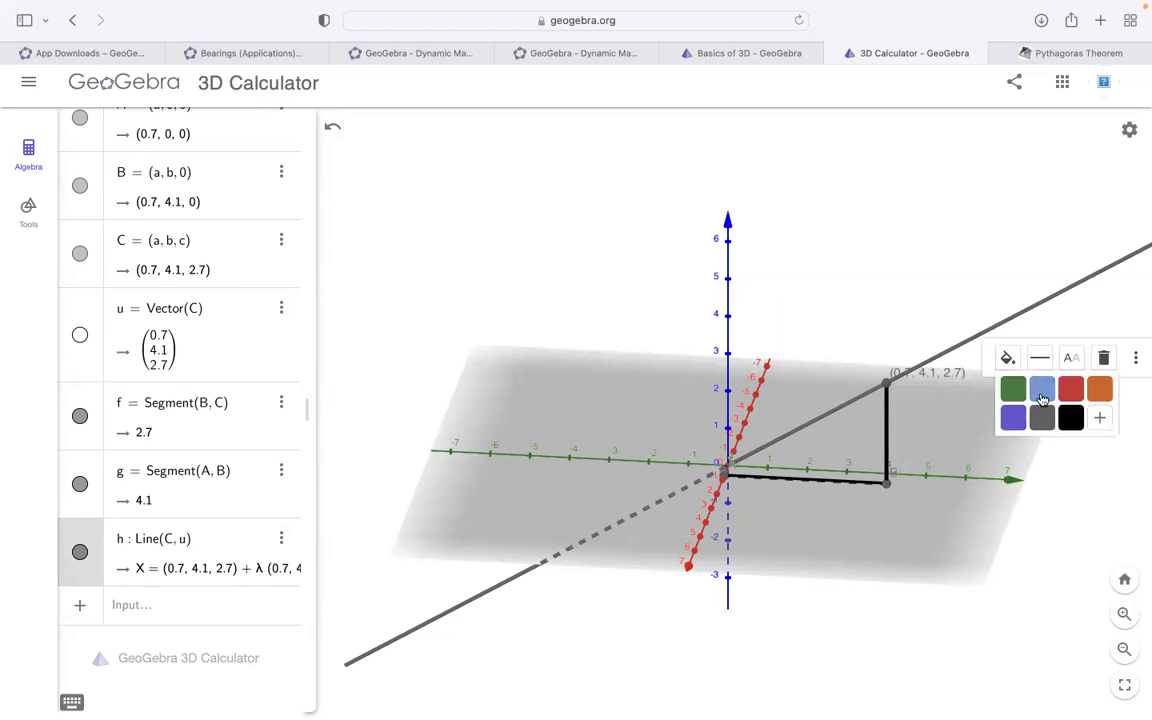
{"action": "left_click", "coordinate": [1040, 386]}
{"action": "left_click", "coordinate": [1041, 360]}
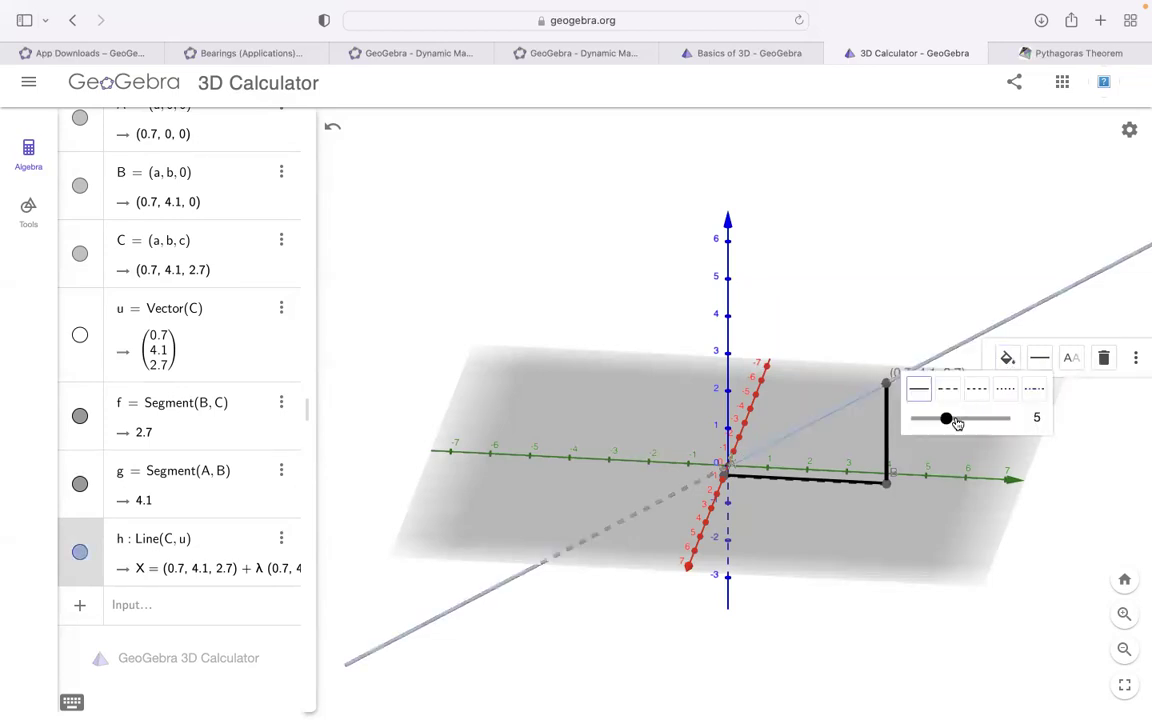
{"action": "left_click_drag", "start_coordinate": [950, 419], "coordinate": [987, 420]}
{"action": "left_click", "coordinate": [952, 392]}
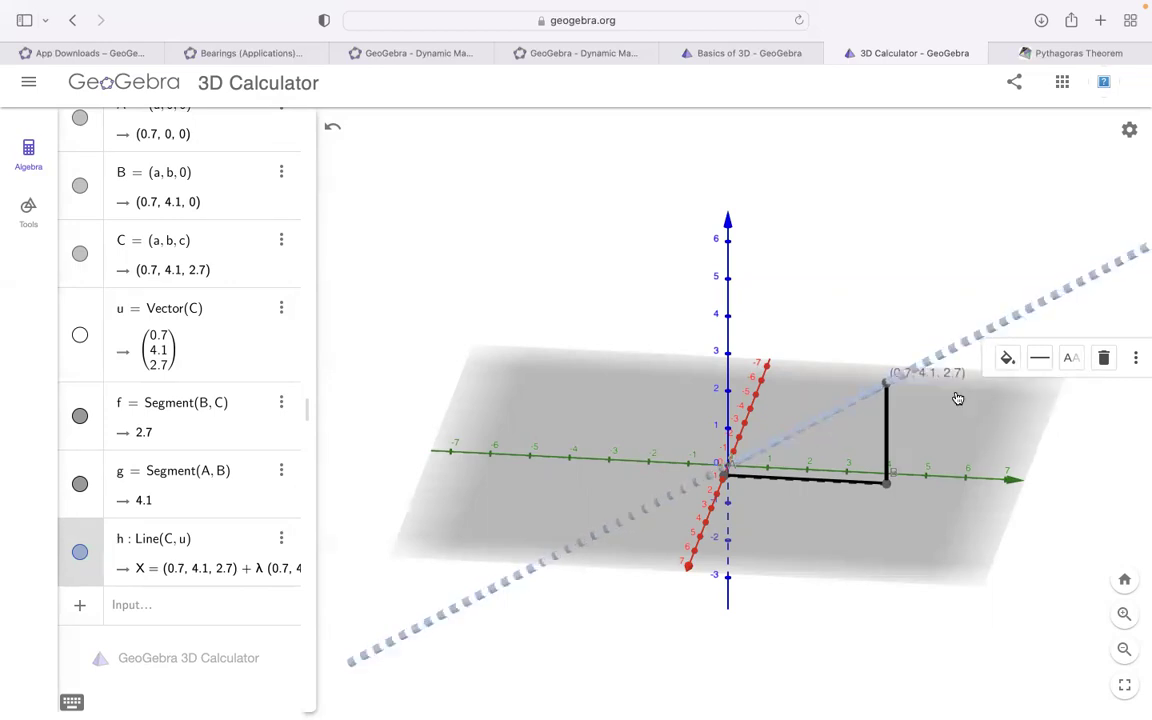
Step: Change the line style of line h from dashed to dotted
{"action": "left_click", "coordinate": [1037, 362]}
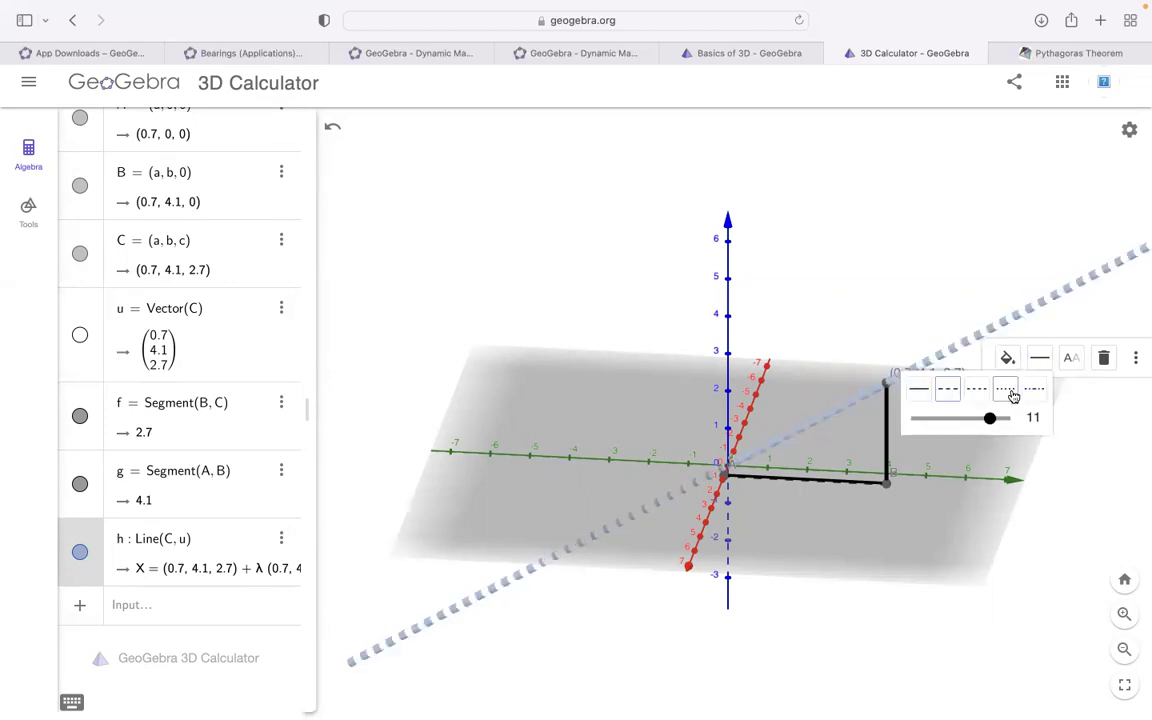
{"action": "left_click", "coordinate": [1012, 395]}
{"action": "left_click", "coordinate": [776, 574]}
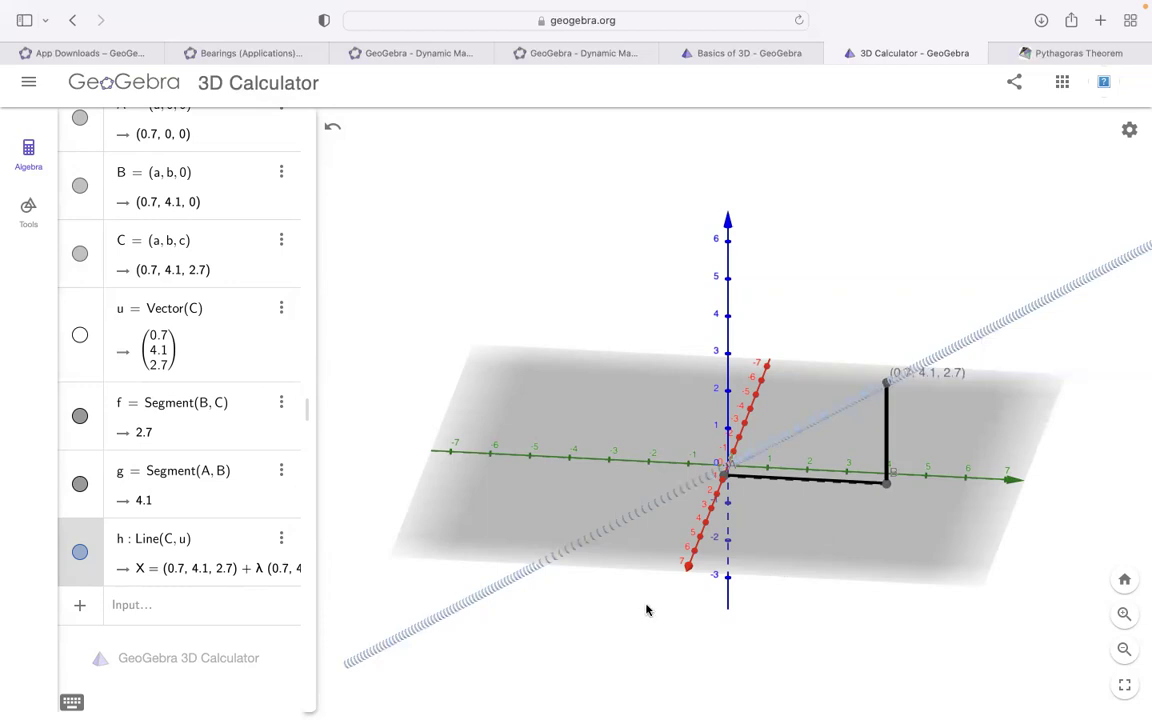
Step: Set slider c to 4.1, slider b to 2.3 and slider a to -0.6
{"action": "mouse_move", "coordinate": [553, 627]}
{"action": "left_mouse_down"}
{"action": "mouse_move", "coordinate": [562, 603]}
{"action": "mouse_move", "coordinate": [550, 612]}
{"action": "mouse_move", "coordinate": [560, 617]}
{"action": "left_mouse_up"}
{"action": "scroll", "coordinate": [193, 258], "scroll_direction": "up", "scroll_amount": 1}
{"action": "scroll", "coordinate": [193, 258], "scroll_direction": "up", "scroll_amount": 5}
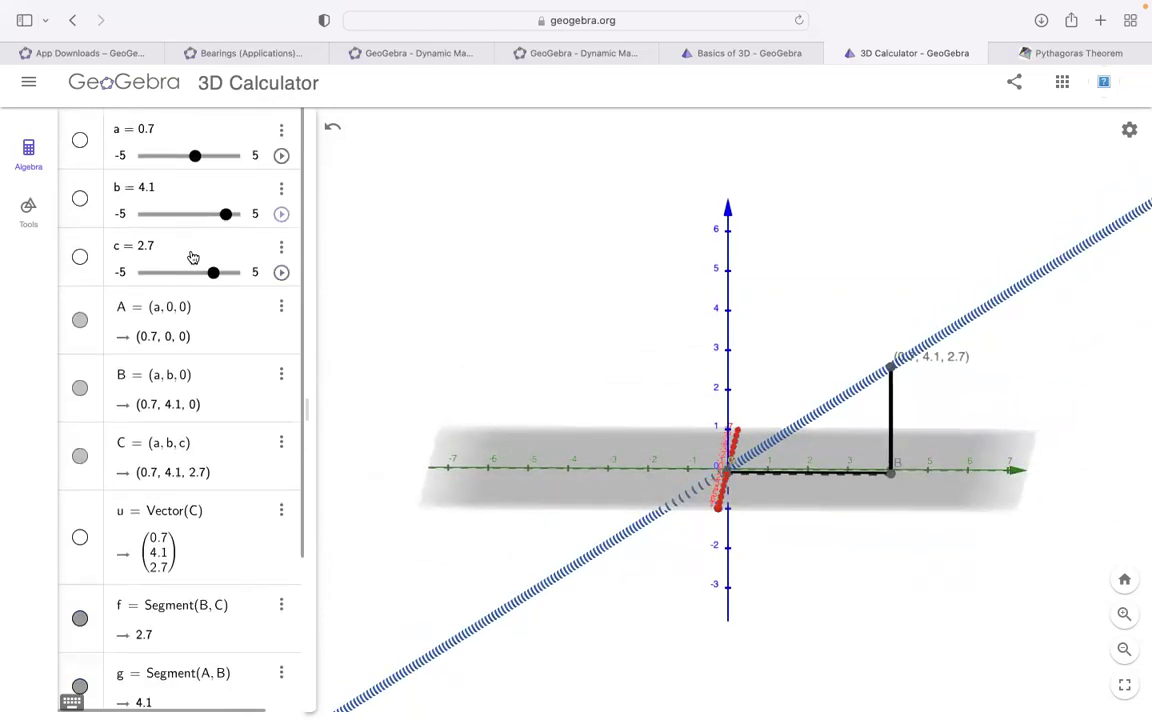
{"action": "mouse_move", "coordinate": [213, 265]}
{"action": "left_mouse_down"}
{"action": "mouse_move", "coordinate": [196, 266]}
{"action": "mouse_move", "coordinate": [239, 266]}
{"action": "mouse_move", "coordinate": [198, 266]}
{"action": "mouse_move", "coordinate": [226, 263]}
{"action": "left_mouse_up"}
{"action": "mouse_move", "coordinate": [226, 210]}
{"action": "left_mouse_down"}
{"action": "mouse_move", "coordinate": [200, 211]}
{"action": "mouse_move", "coordinate": [231, 211]}
{"action": "mouse_move", "coordinate": [211, 216]}
{"action": "left_mouse_up"}
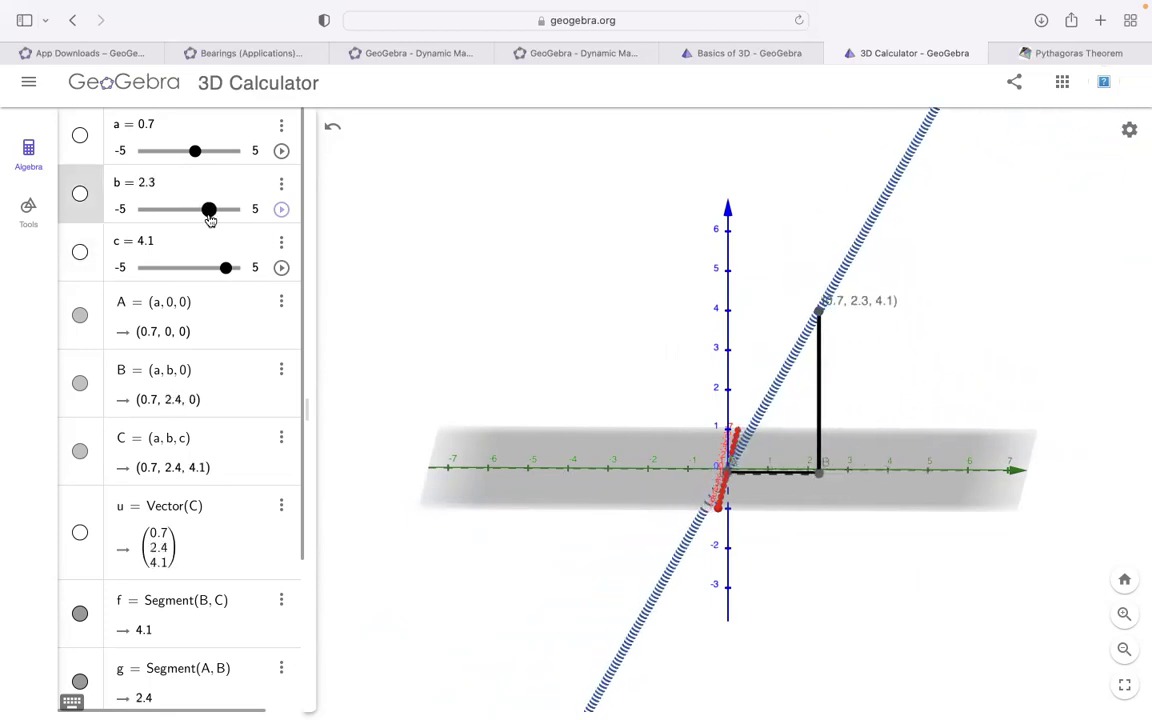
{"action": "mouse_move", "coordinate": [191, 151]}
{"action": "left_mouse_down"}
{"action": "mouse_move", "coordinate": [208, 154]}
{"action": "mouse_move", "coordinate": [184, 159]}
{"action": "left_mouse_up"}
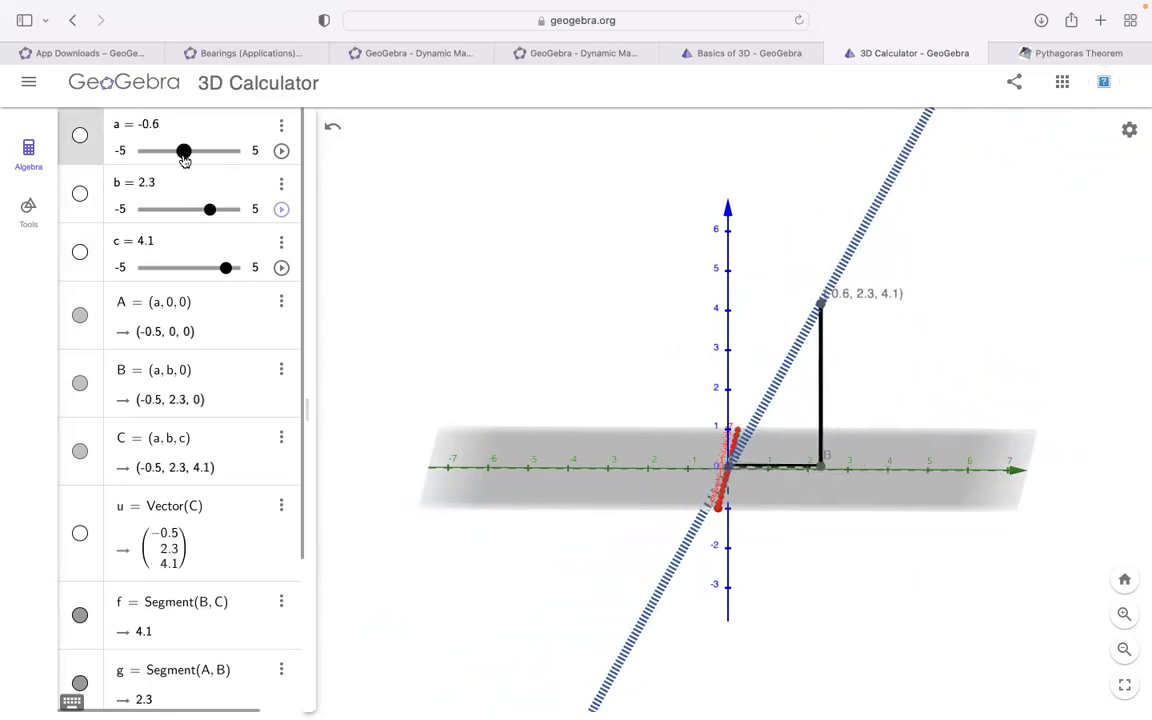
Step: Create a plane through point B and line h with the command Plane(B, h)
{"action": "scroll", "coordinate": [165, 393], "scroll_direction": "down", "scroll_amount": 5}
{"action": "left_click", "coordinate": [150, 606]}
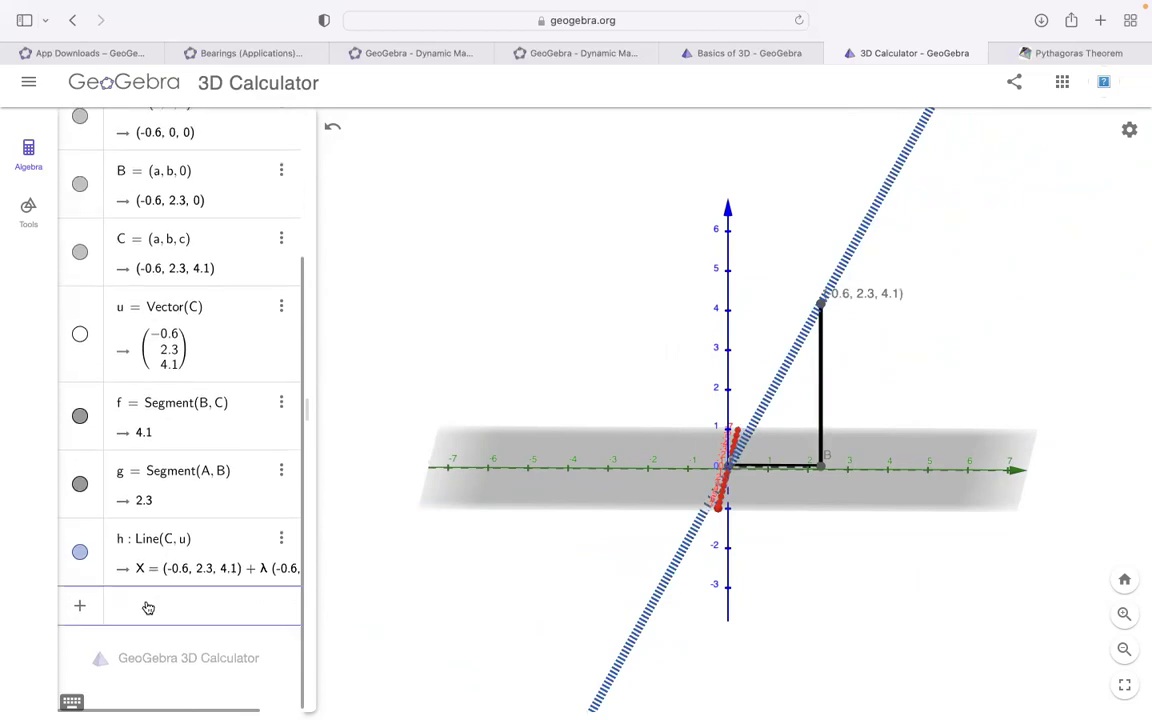
{"action": "type", "text": "plan"}
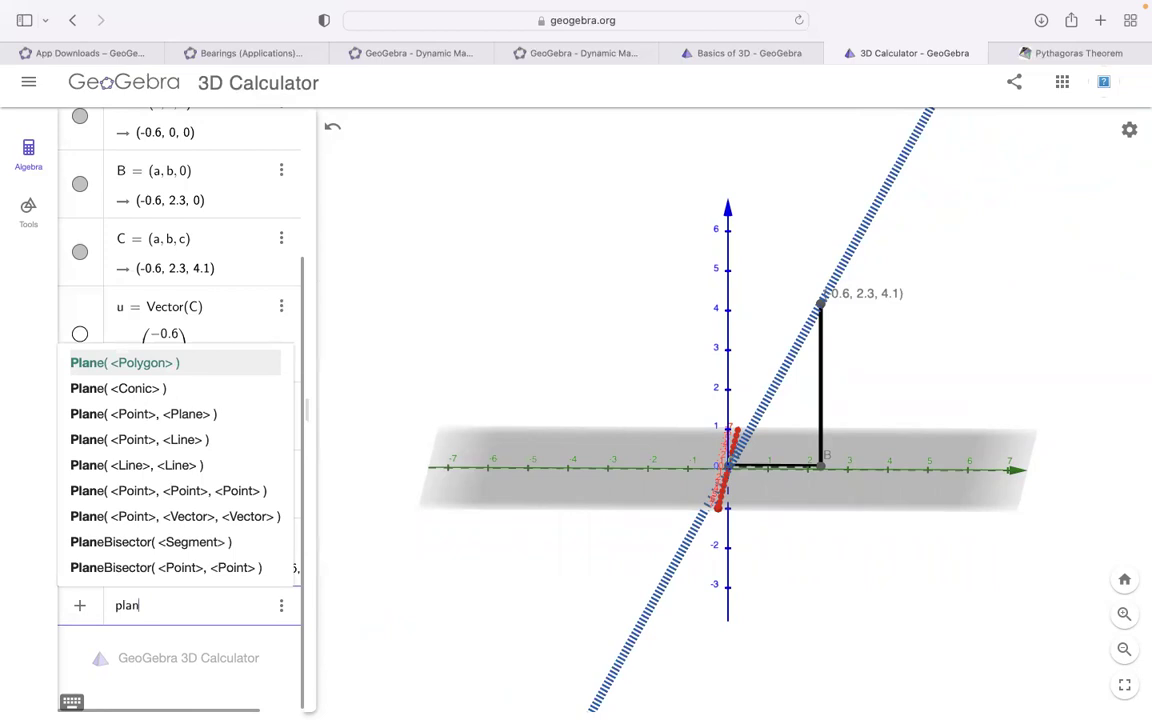
{"action": "key", "text": "Down"}
{"action": "key", "text": "Down"}
{"action": "key", "text": "Down"}
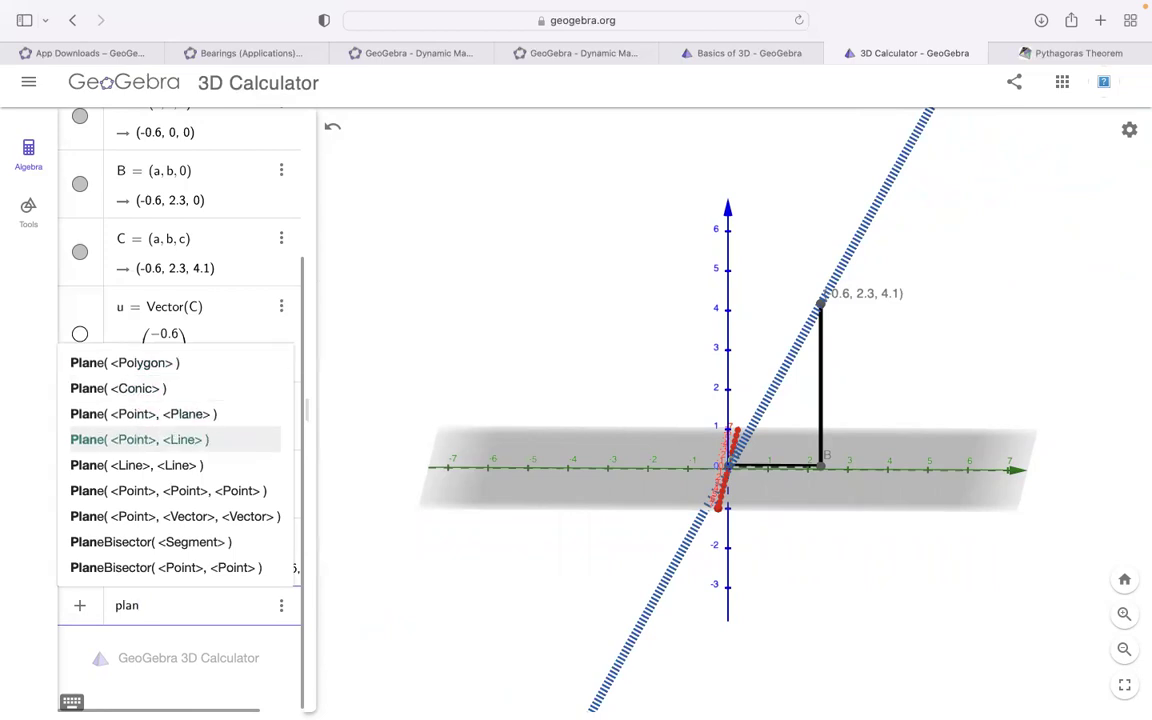
{"action": "key", "text": "Return"}
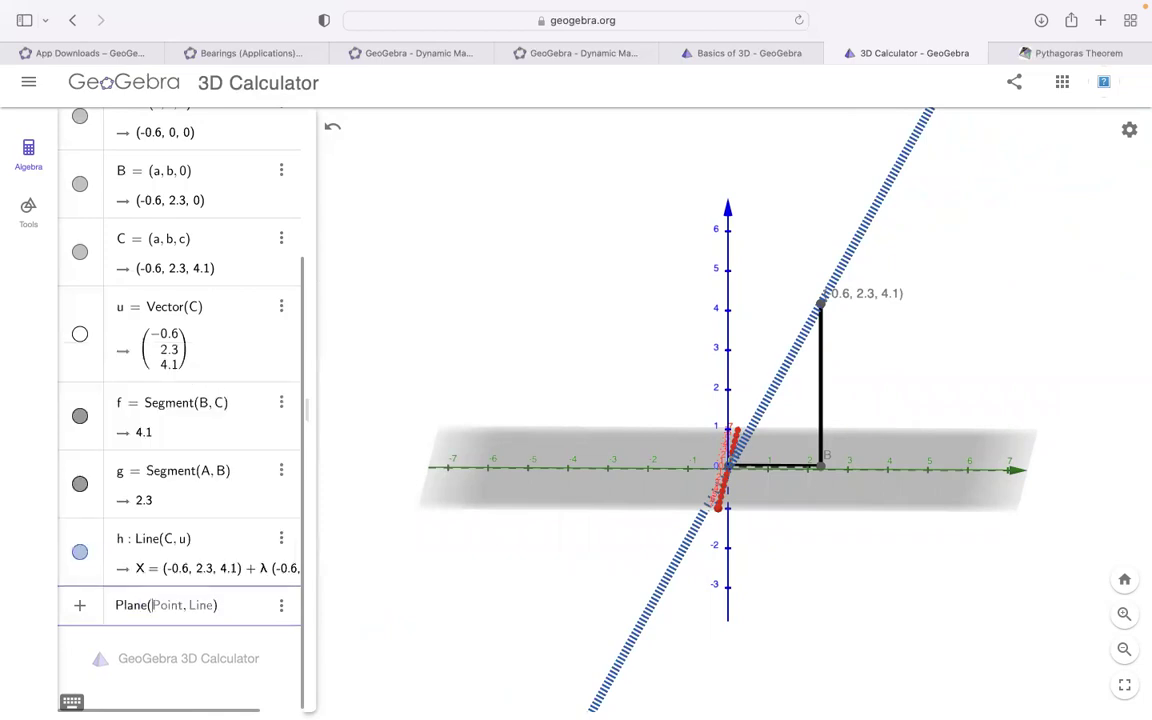
{"action": "type", "text": "B, h"}
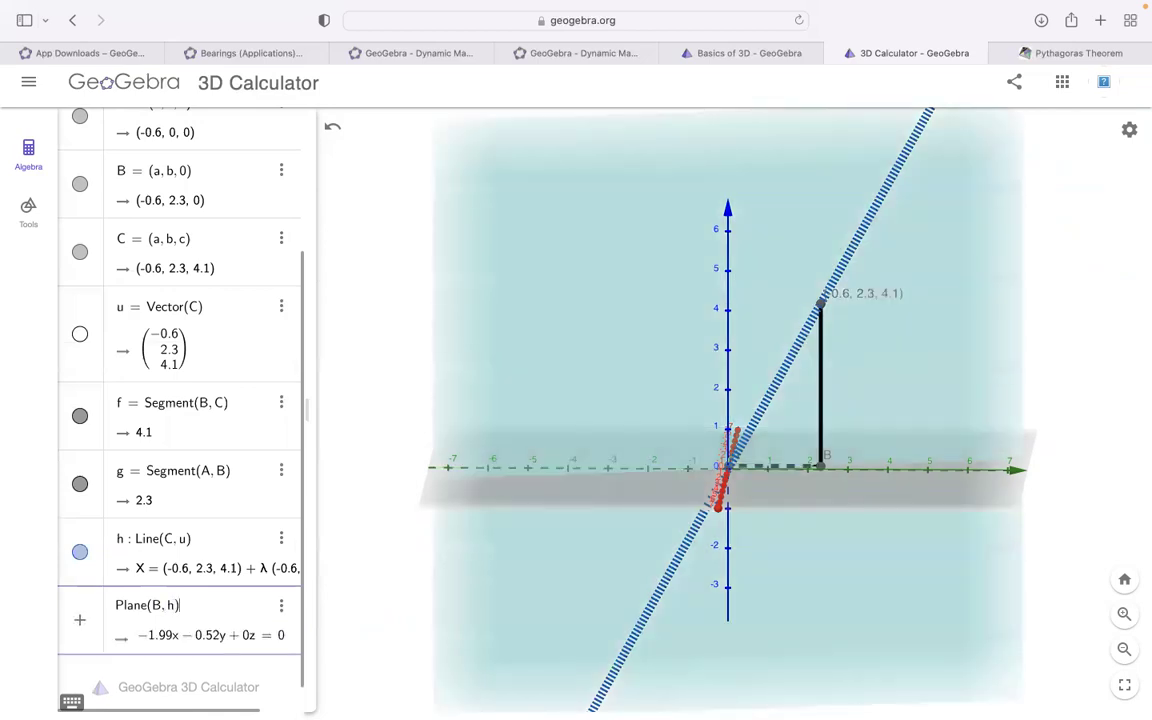
{"action": "key", "text": "Return"}
Step: Set slider a to -2.8, slider b to 3.5 and slider c to 3 to reposition the plane and line
{"action": "left_click_drag", "start_coordinate": [380, 420], "coordinate": [451, 428]}
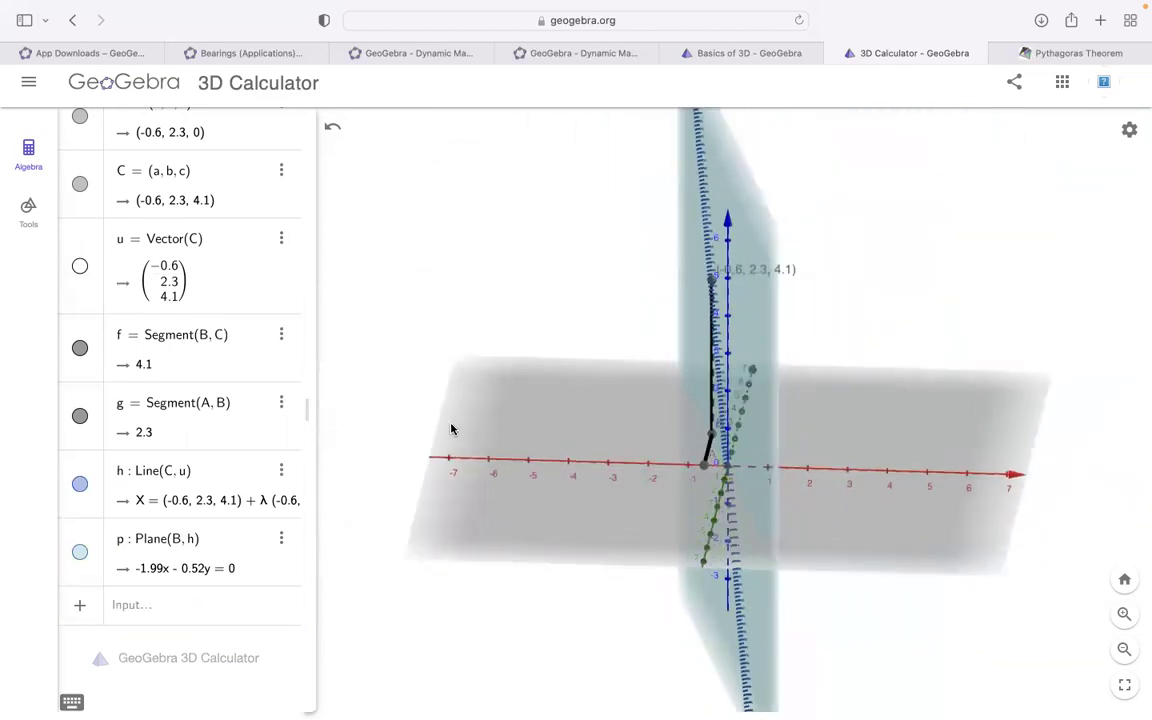
{"action": "scroll", "coordinate": [193, 206], "scroll_direction": "up", "scroll_amount": 5}
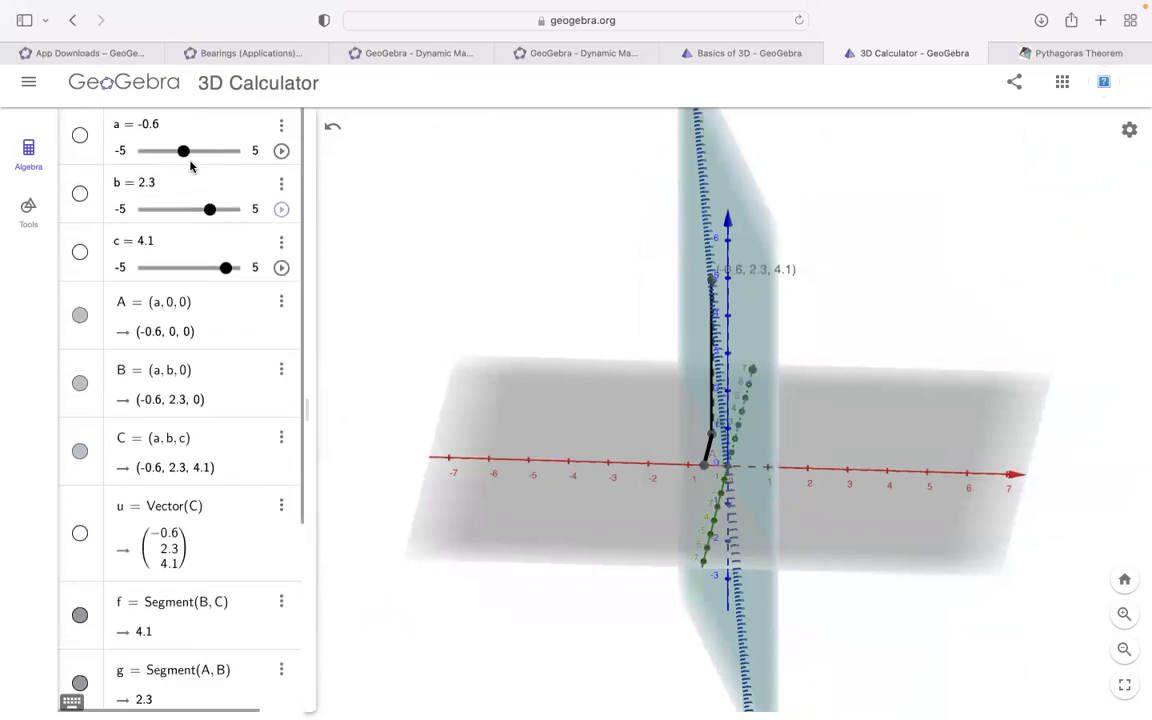
{"action": "left_click_drag", "start_coordinate": [184, 156], "coordinate": [220, 214]}
{"action": "mouse_move", "coordinate": [228, 272]}
{"action": "left_mouse_down"}
{"action": "mouse_move", "coordinate": [180, 267]}
{"action": "mouse_move", "coordinate": [226, 267]}
{"action": "mouse_move", "coordinate": [203, 265]}
{"action": "mouse_move", "coordinate": [214, 267]}
{"action": "left_mouse_up"}
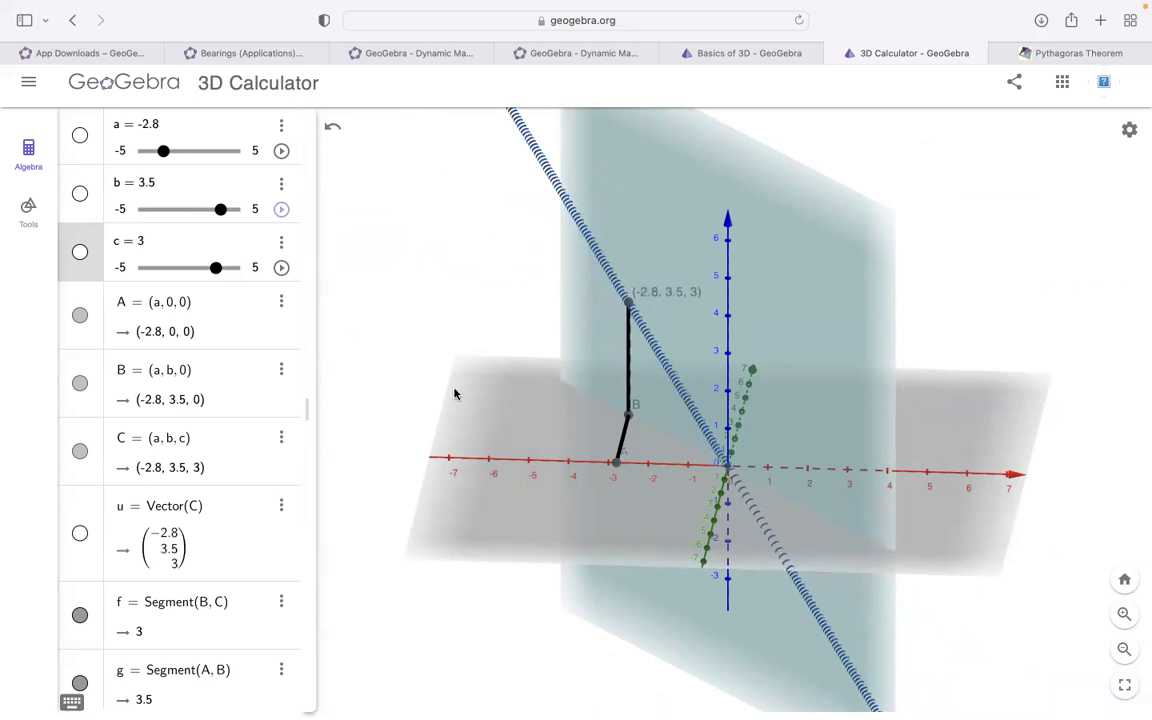
{"action": "left_click_drag", "start_coordinate": [499, 404], "coordinate": [438, 409]}
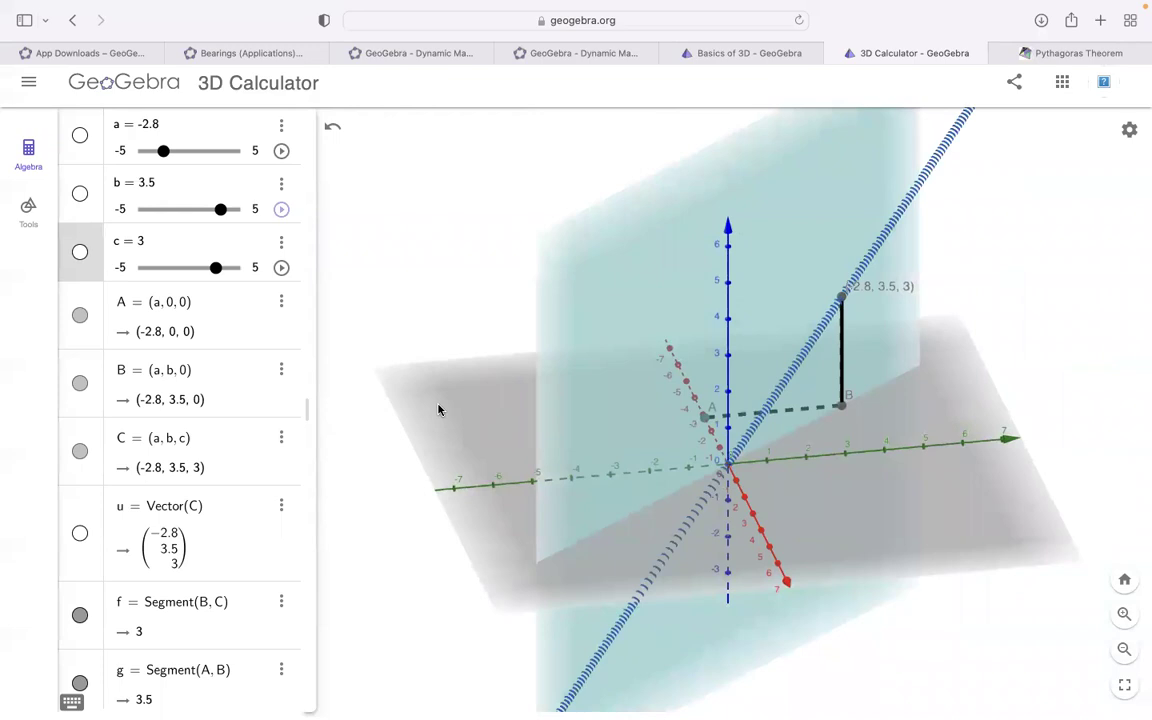
{"action": "mouse_move", "coordinate": [440, 421]}
{"action": "left_mouse_down"}
{"action": "mouse_move", "coordinate": [450, 468]}
{"action": "mouse_move", "coordinate": [468, 437]}
{"action": "mouse_move", "coordinate": [467, 381]}
{"action": "mouse_move", "coordinate": [522, 383]}
{"action": "mouse_move", "coordinate": [489, 429]}
{"action": "mouse_move", "coordinate": [421, 406]}
{"action": "mouse_move", "coordinate": [417, 427]}
{"action": "mouse_move", "coordinate": [438, 424]}
{"action": "left_mouse_up"}
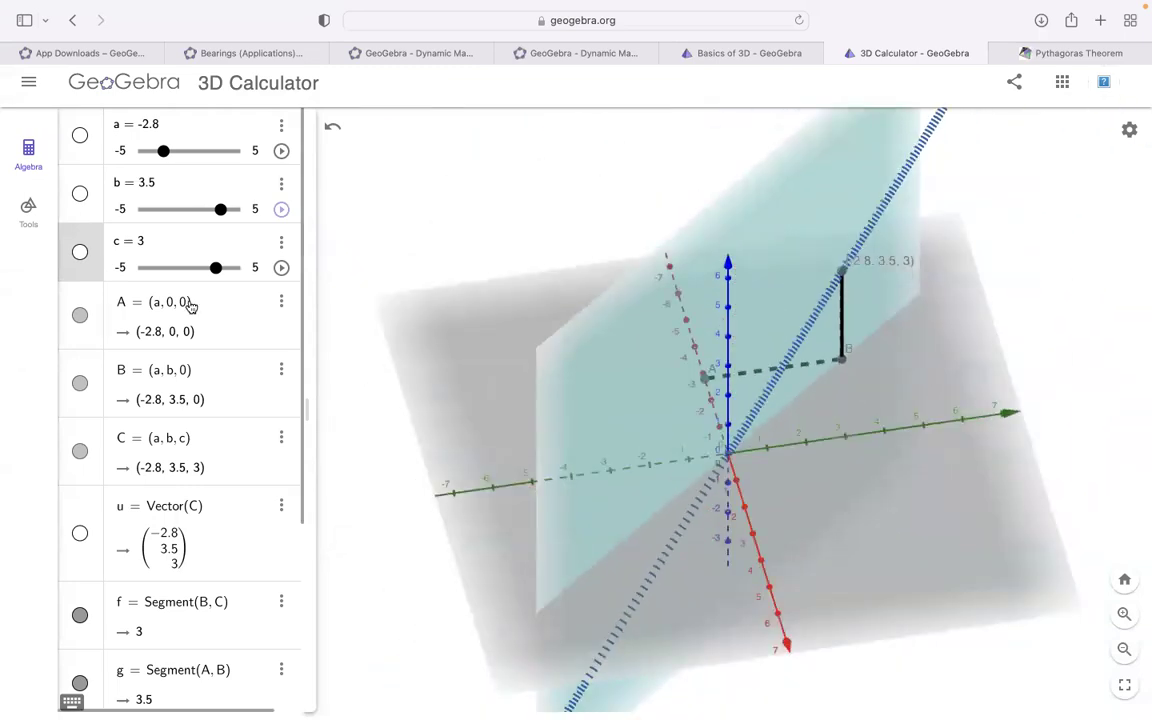
Step: Save the construction with the title "Line Plane" and Shared visibility
{"action": "left_click", "coordinate": [29, 84]}
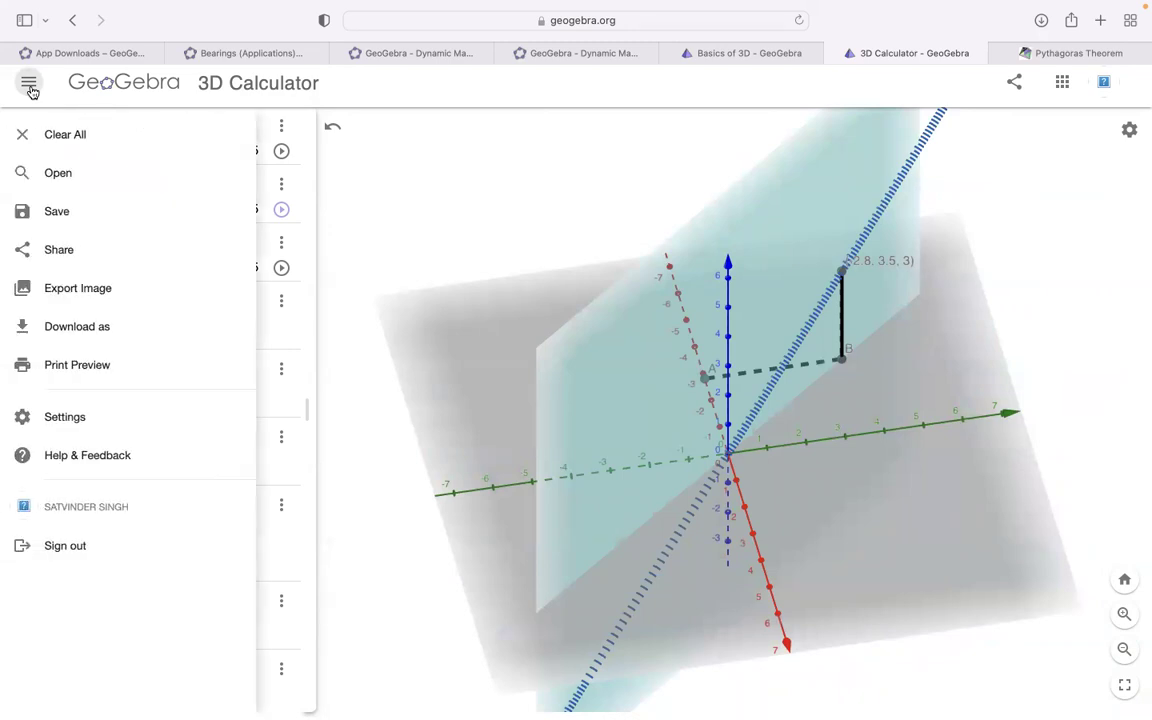
{"action": "left_click", "coordinate": [47, 214]}
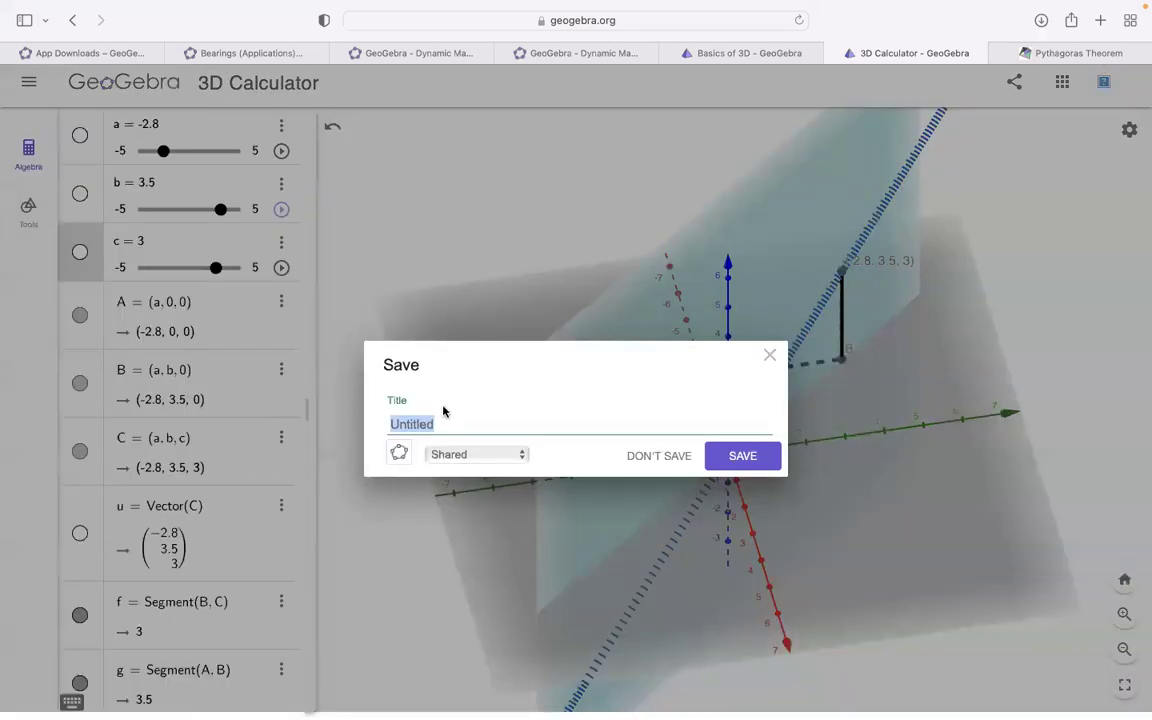
{"action": "type", "text": "Line Plane"}
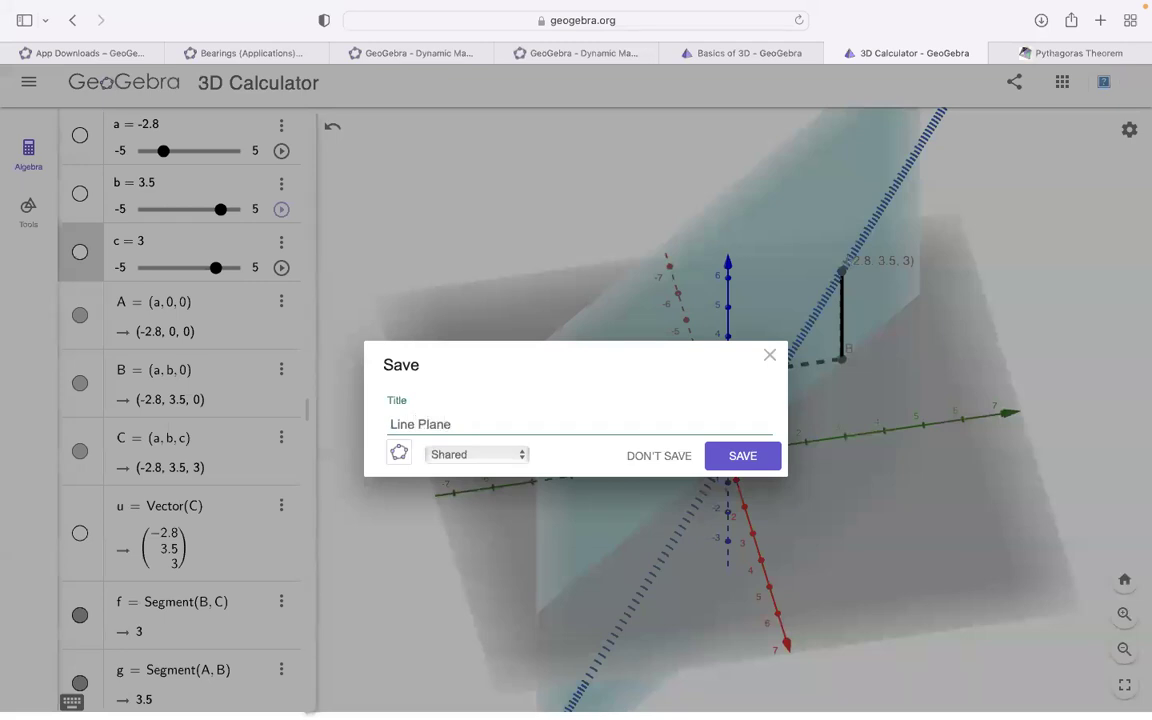
{"action": "left_click", "coordinate": [739, 455]}
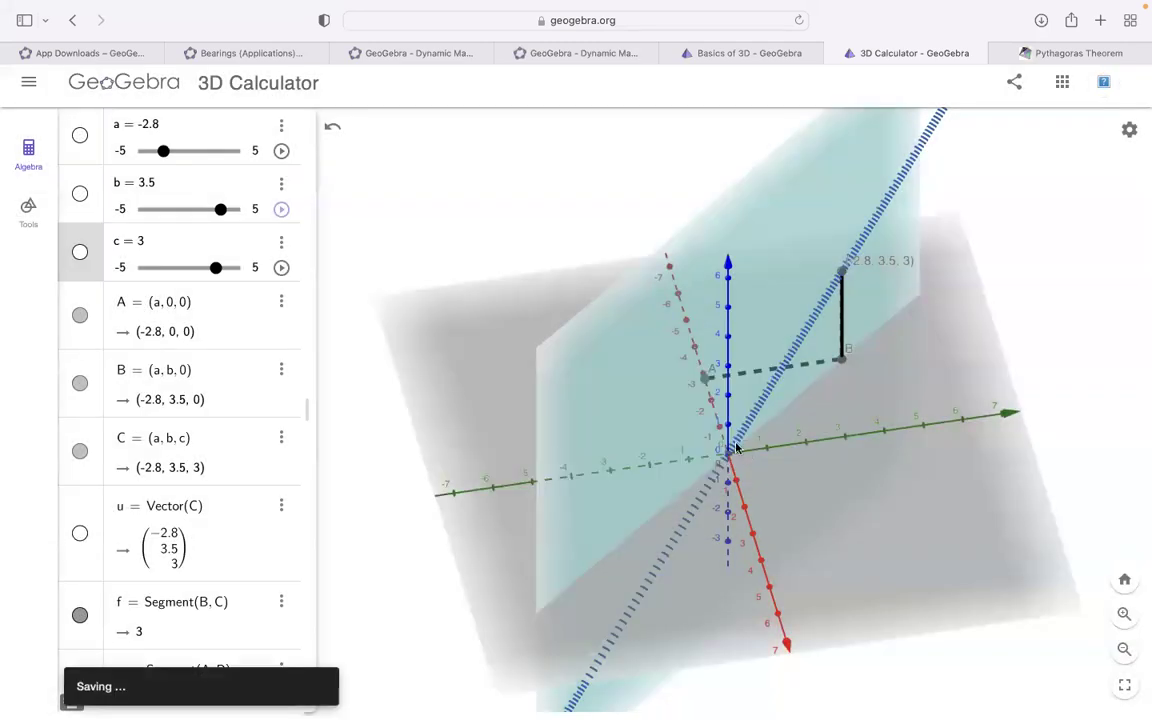
Step: Save a local copy as geogebra-export.ggb and copy the share link of the construction
{"action": "left_click", "coordinate": [1015, 85]}
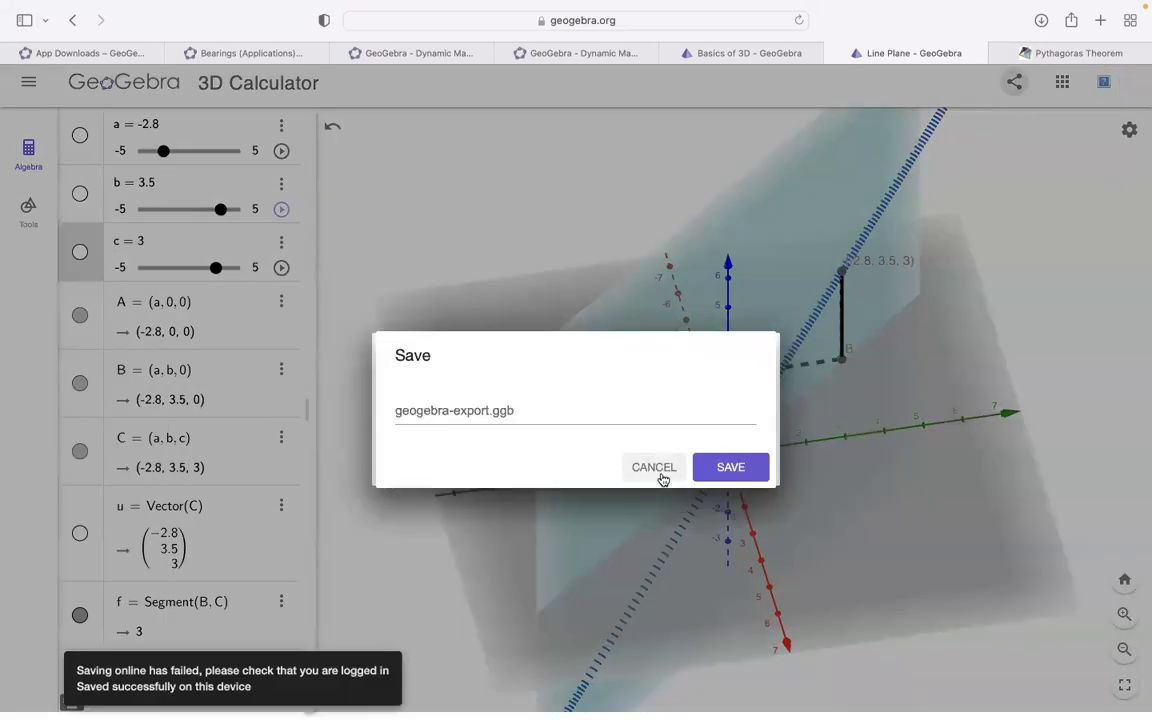
{"action": "left_click", "coordinate": [720, 472]}
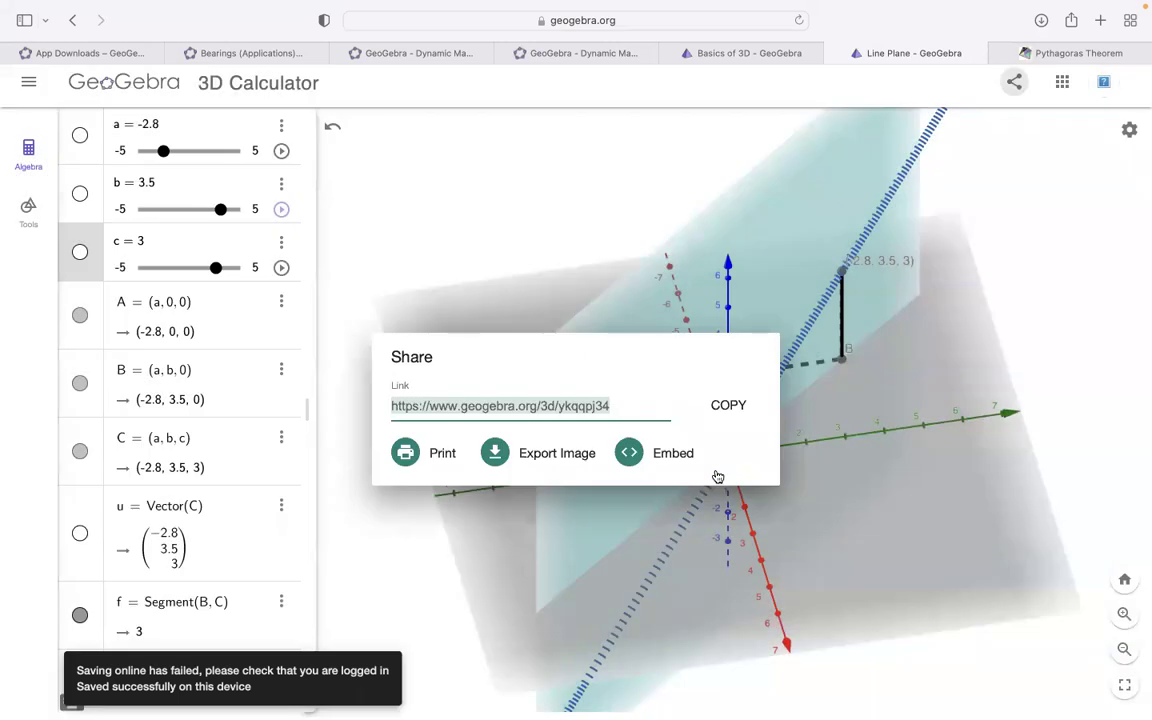
{"action": "left_click", "coordinate": [729, 412]}
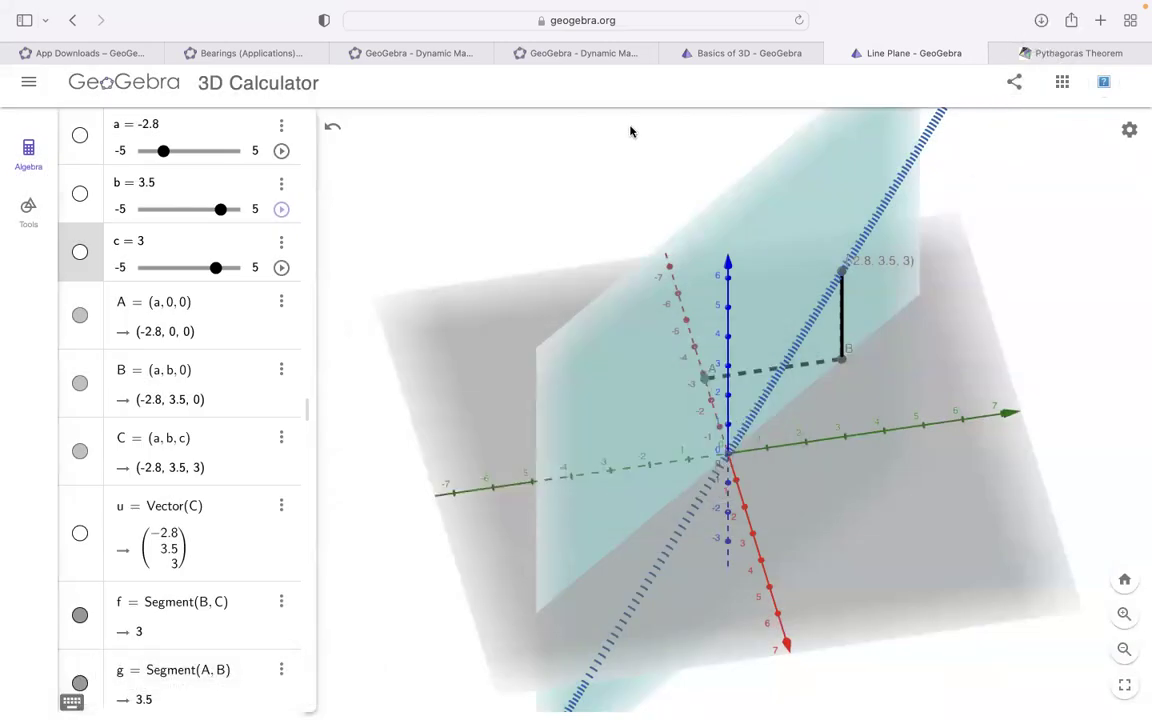
{"action": "mouse_move", "coordinate": [491, 10]}
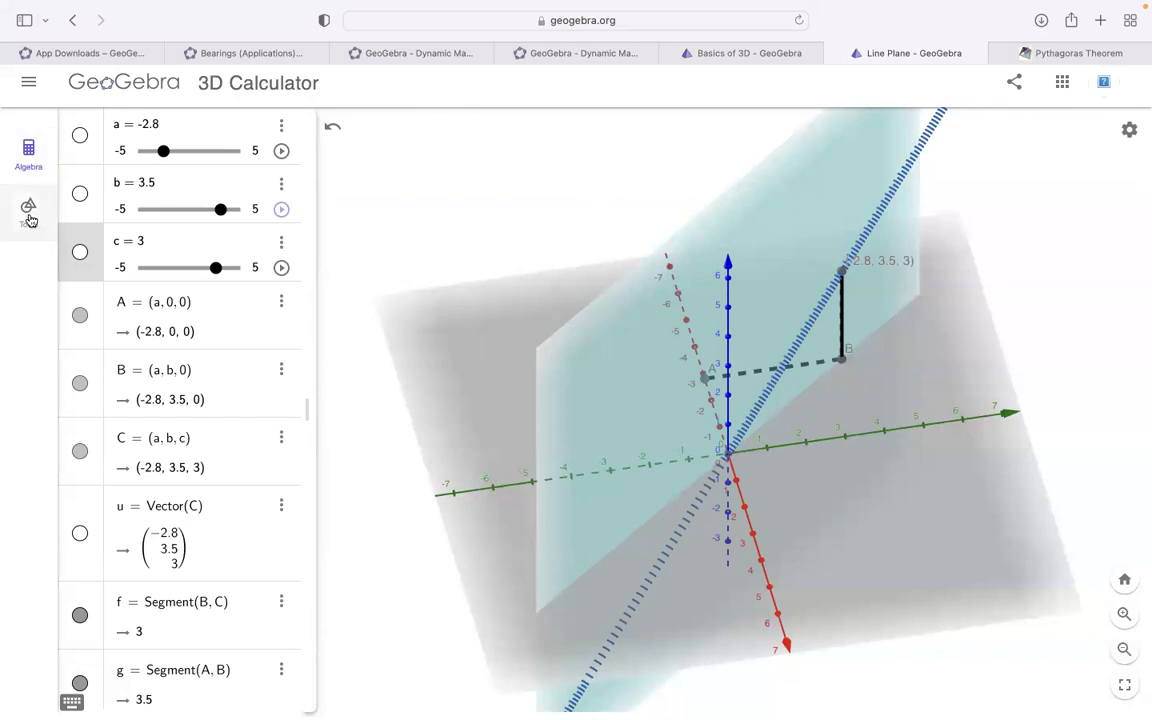
{"action": "left_click", "coordinate": [29, 84]}
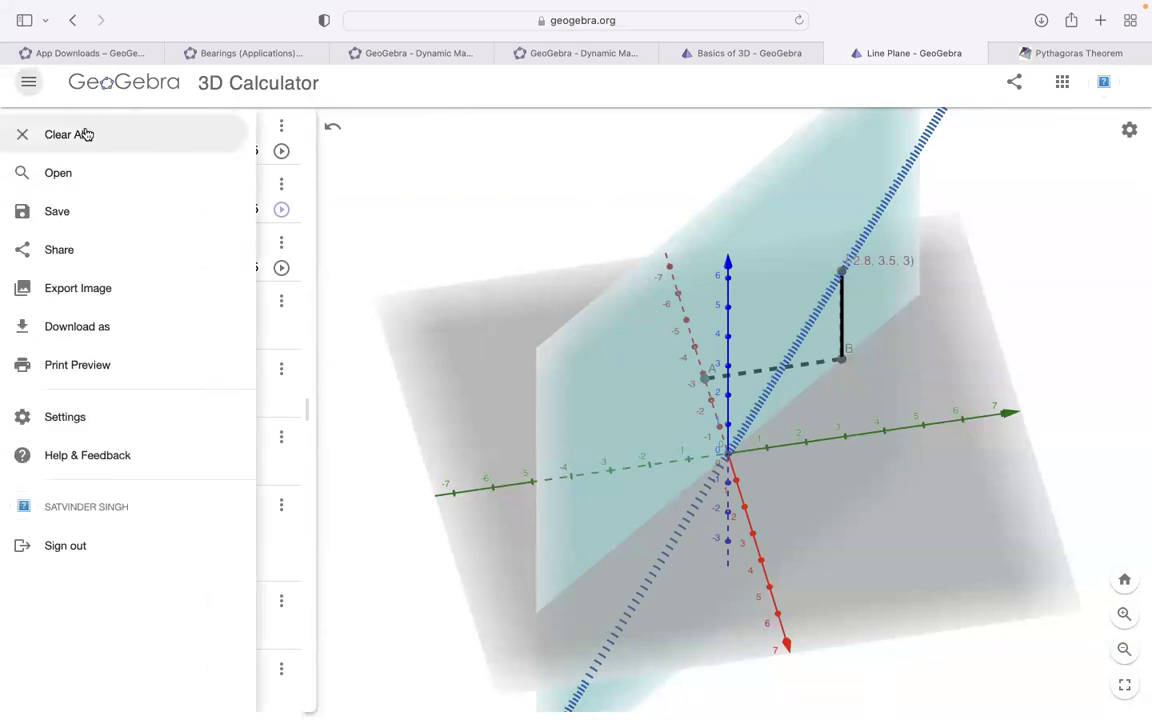
{"action": "left_click", "coordinate": [355, 162]}
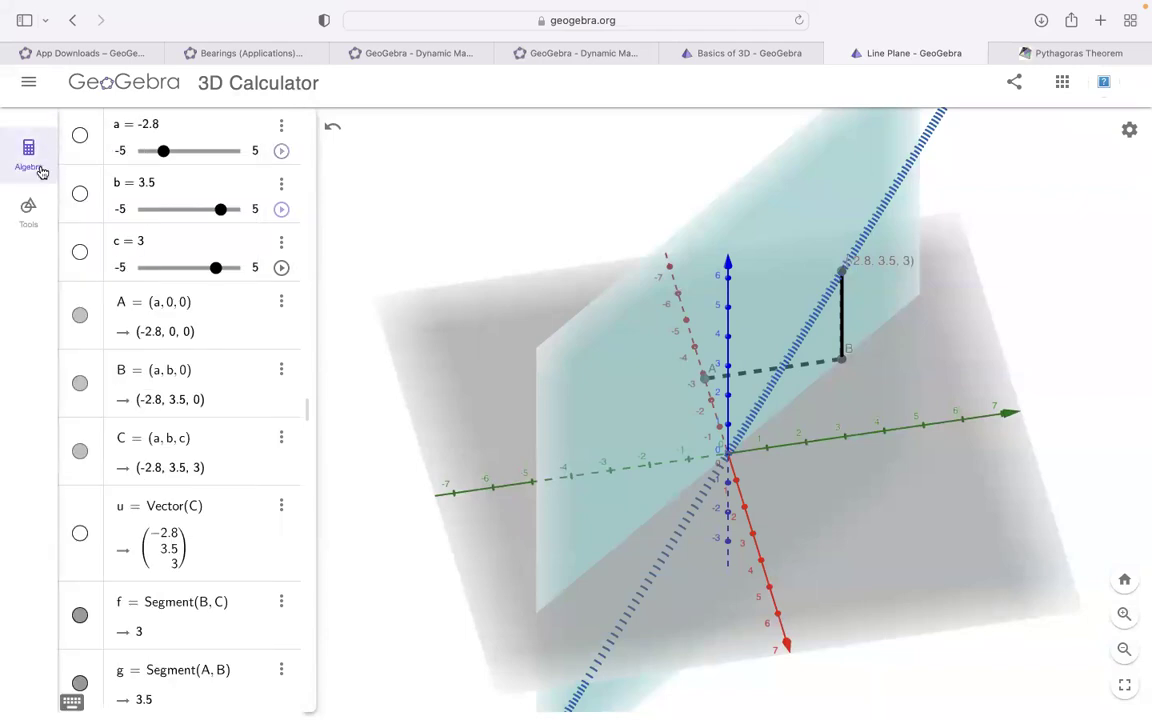
{"action": "left_click", "coordinate": [29, 82]}
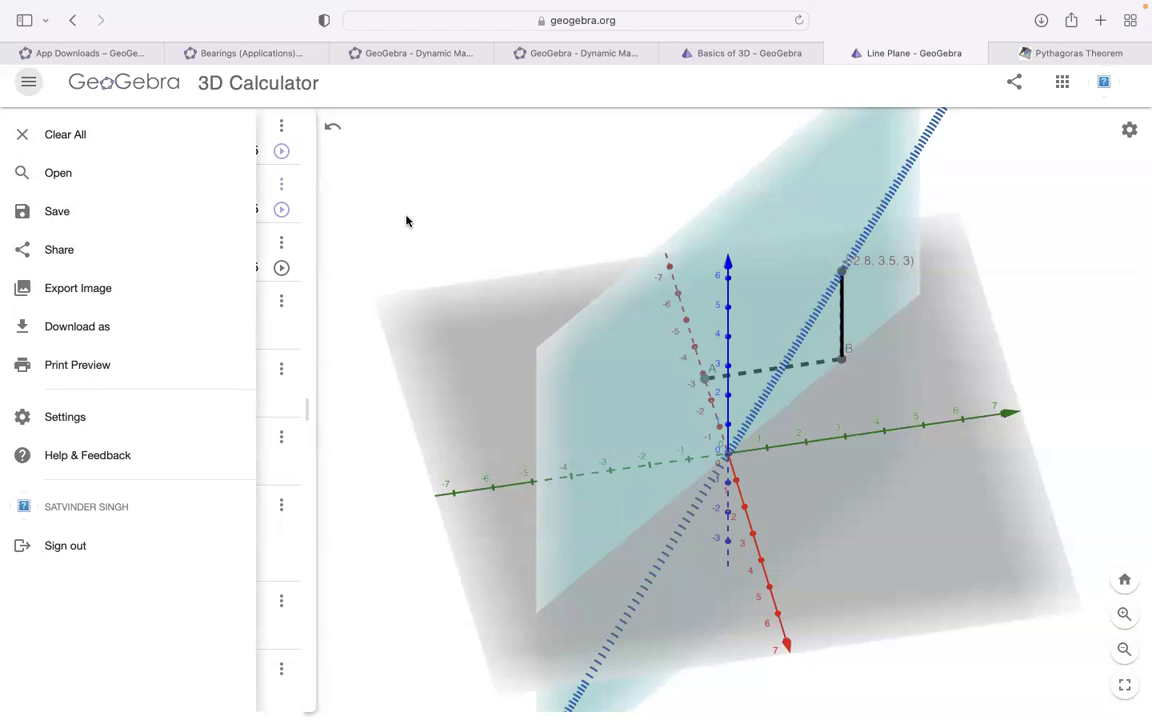
{"action": "left_click", "coordinate": [366, 200]}
{"action": "left_click", "coordinate": [29, 215]}
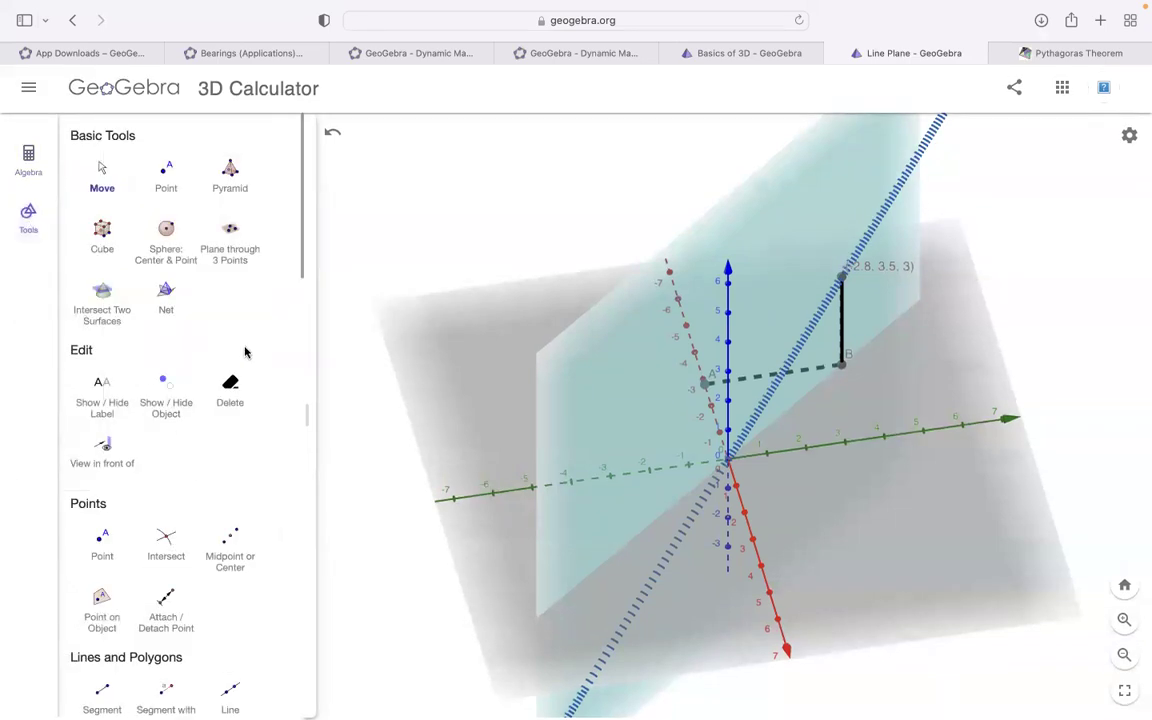
{"action": "scroll", "coordinate": [214, 462], "scroll_direction": "down", "scroll_amount": 10}
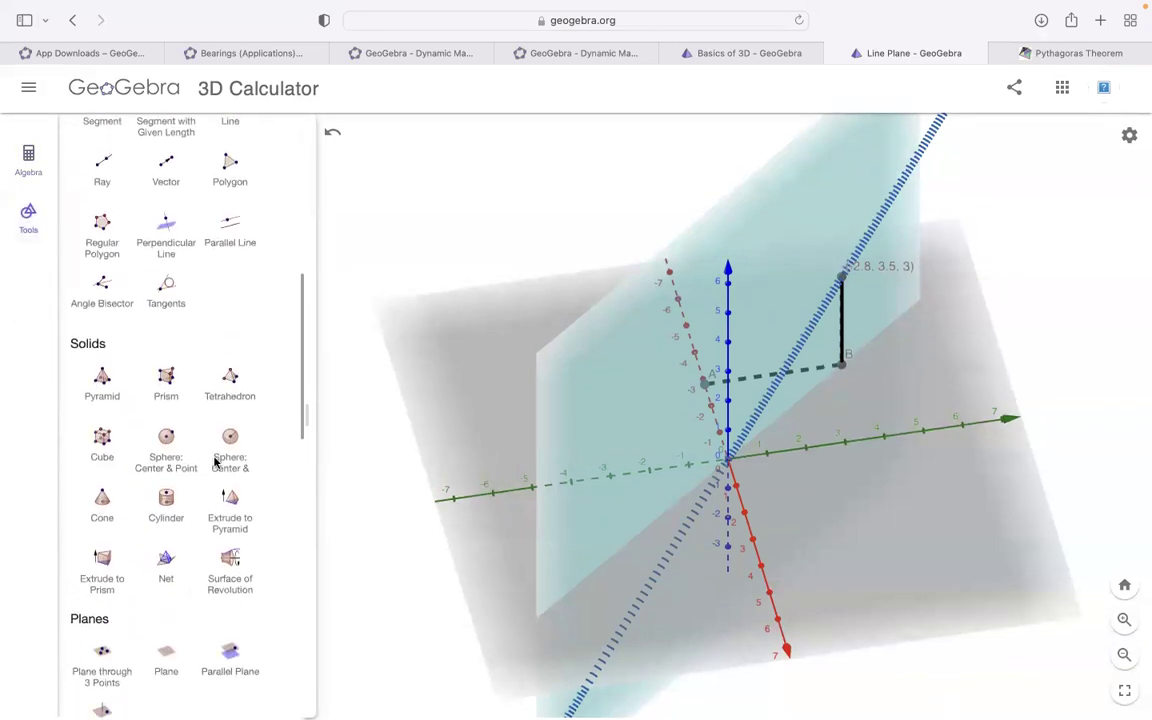
{"action": "scroll", "coordinate": [216, 463], "scroll_direction": "down", "scroll_amount": 2}
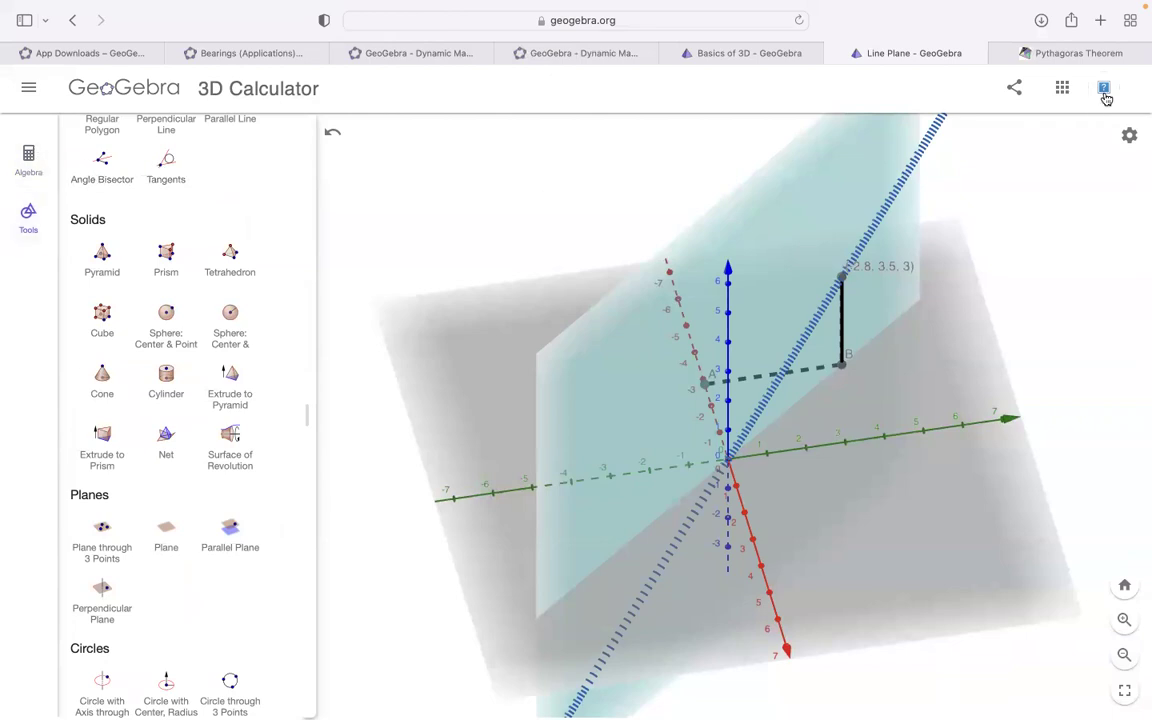
Step: Open a new blank 3D Calculator and display its basic construction tools
{"action": "left_click", "coordinate": [1061, 87]}
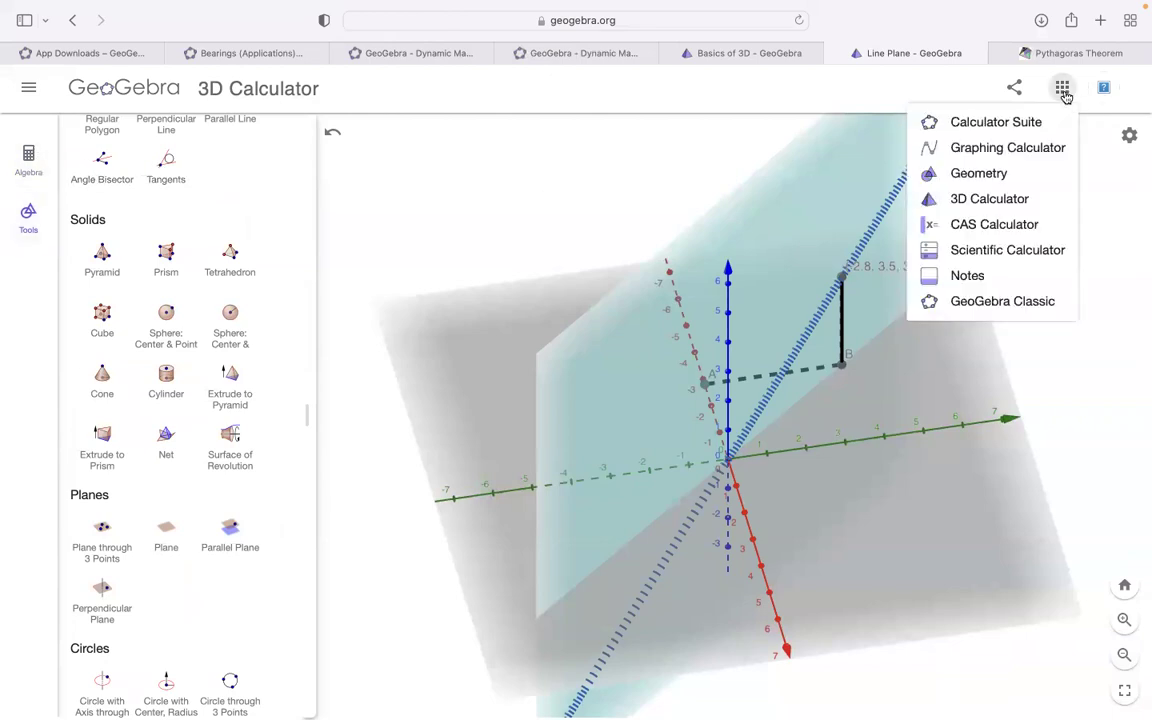
{"action": "left_click", "coordinate": [967, 202]}
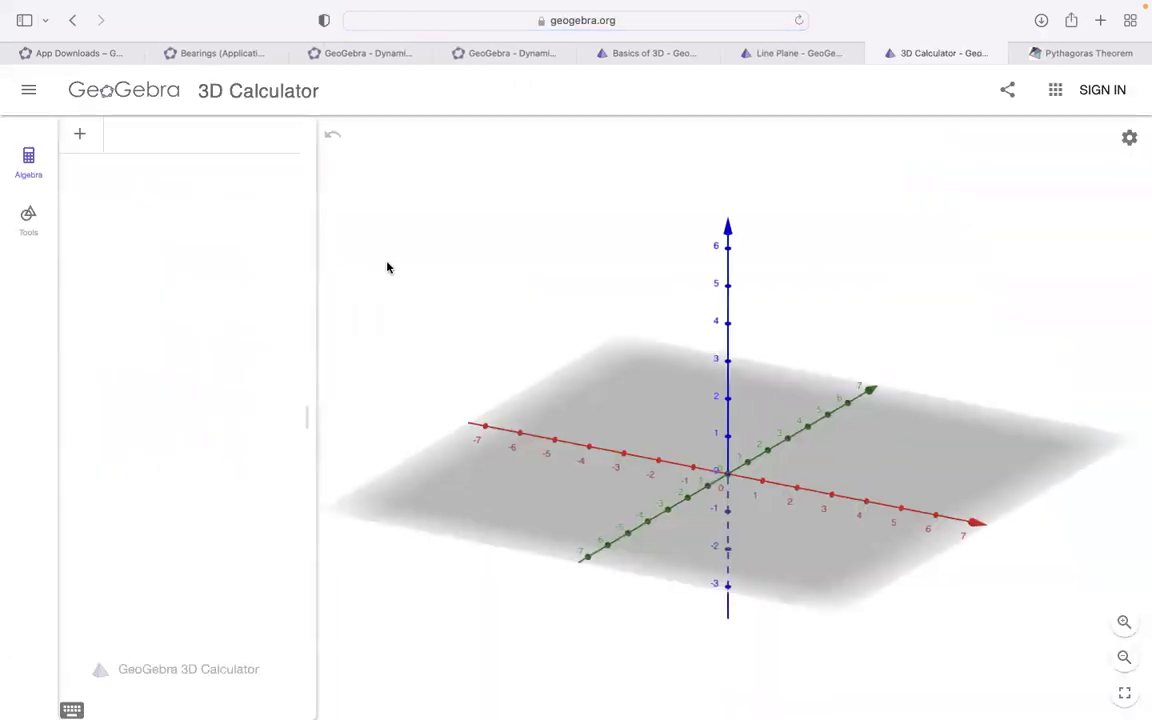
{"action": "left_click", "coordinate": [169, 150]}
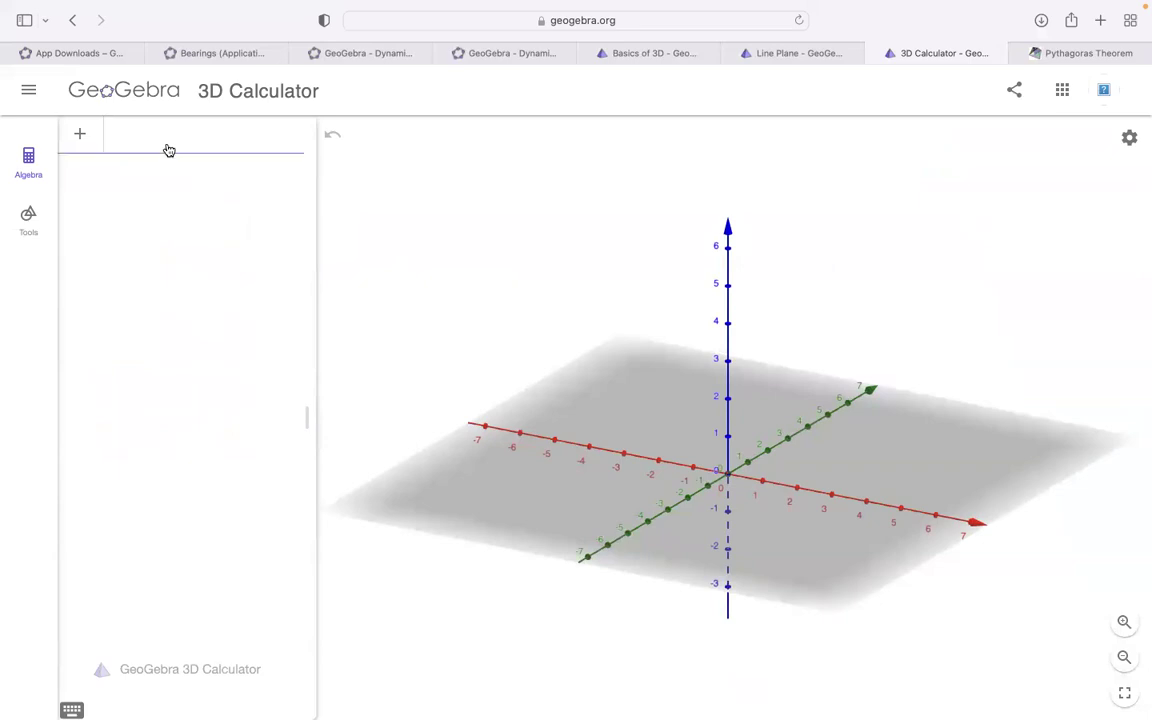
{"action": "left_click", "coordinate": [319, 265]}
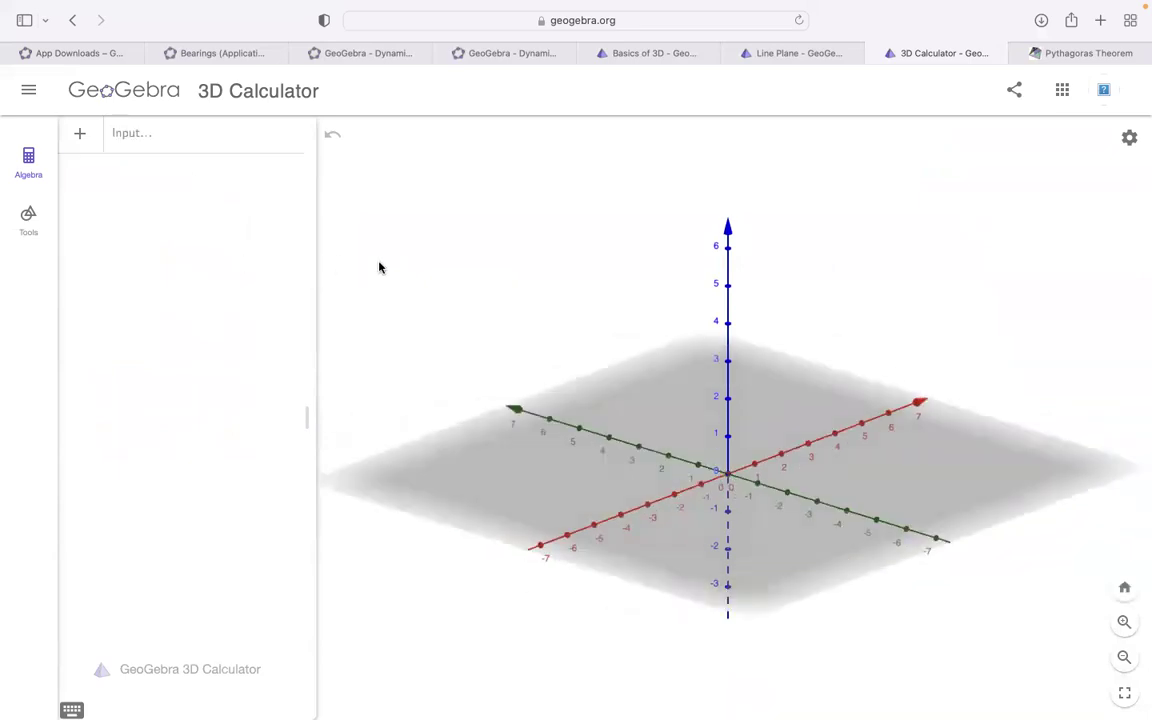
{"action": "left_click", "coordinate": [139, 141]}
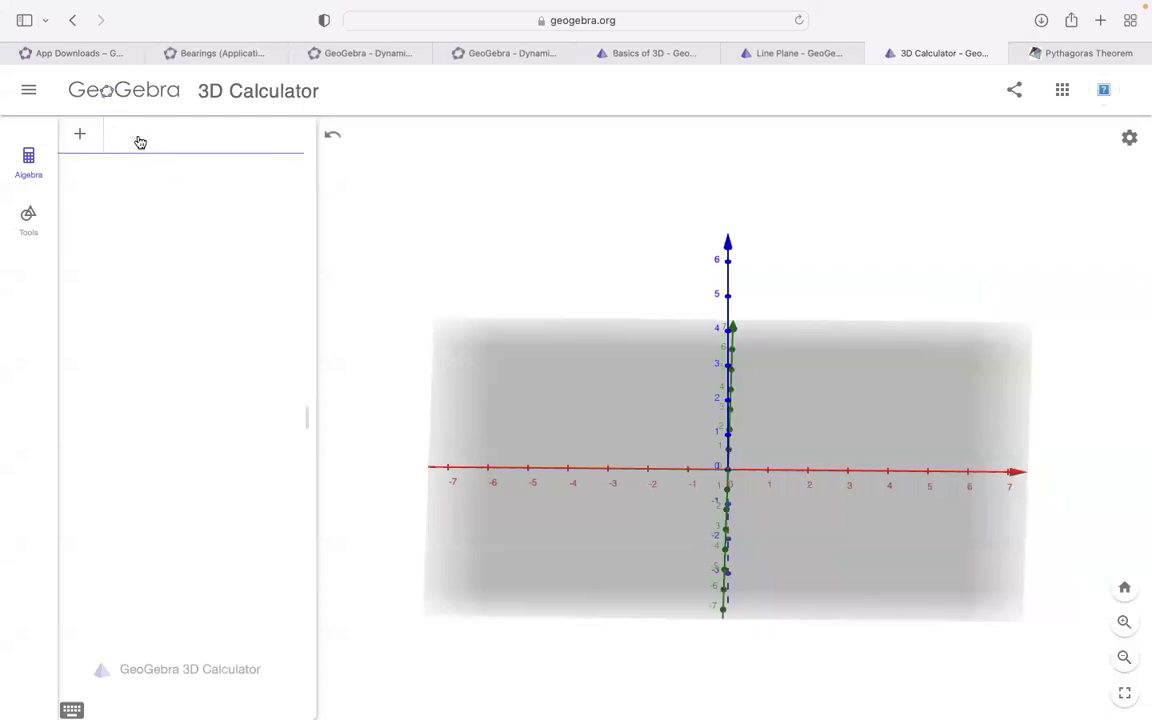
{"action": "left_click", "coordinate": [32, 230]}
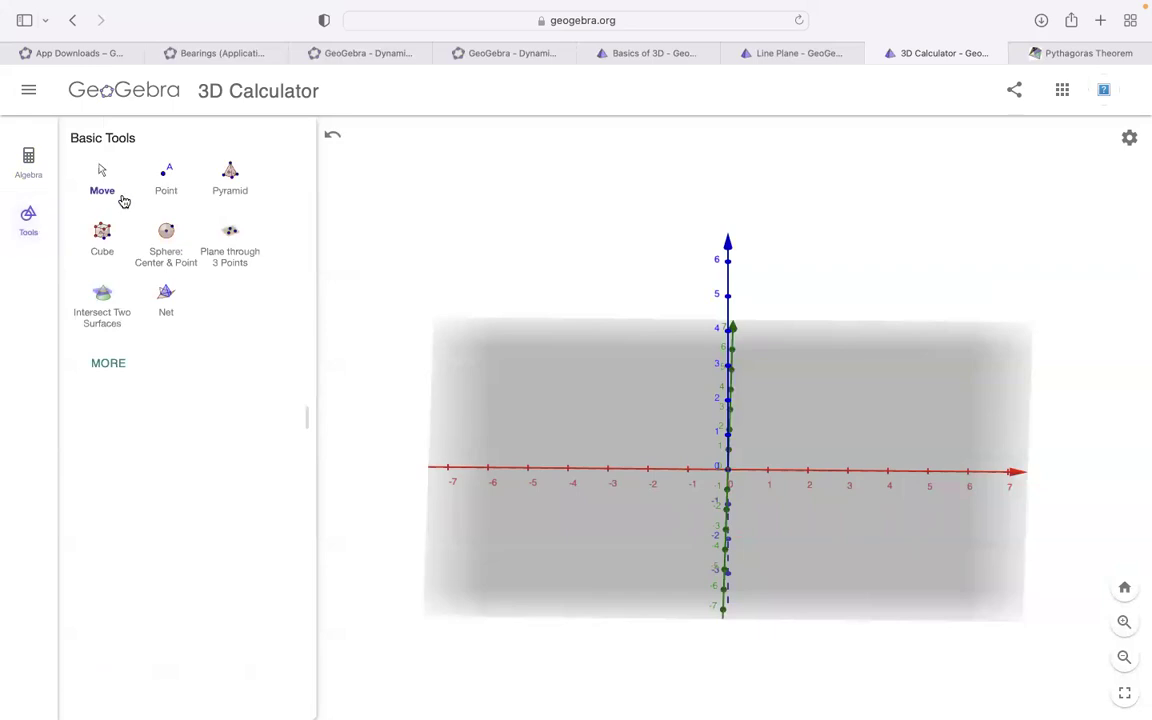
Step: Place five points at about (0.4, 0, 0), (1.35, 1.58, 0), (2.81, 3.17, 0), (4.5, 3.48, 0) and (5.87, 2.02, 0)
{"action": "left_click", "coordinate": [167, 186]}
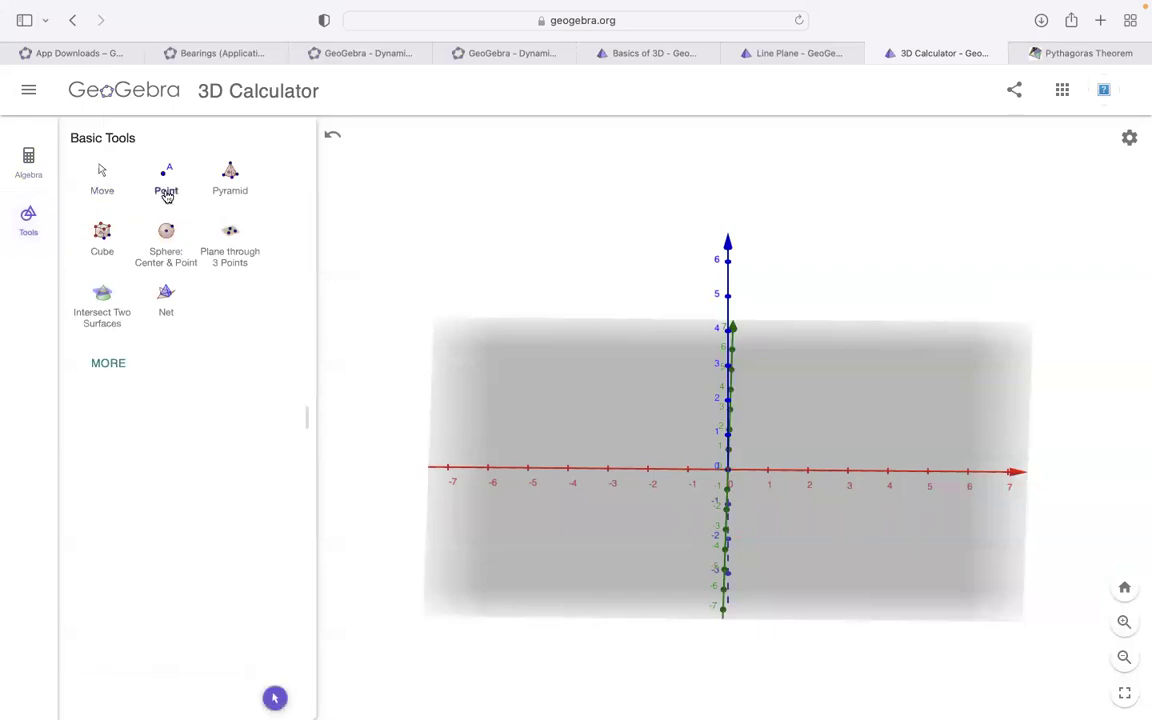
{"action": "left_click", "coordinate": [743, 469]}
{"action": "left_click", "coordinate": [783, 437]}
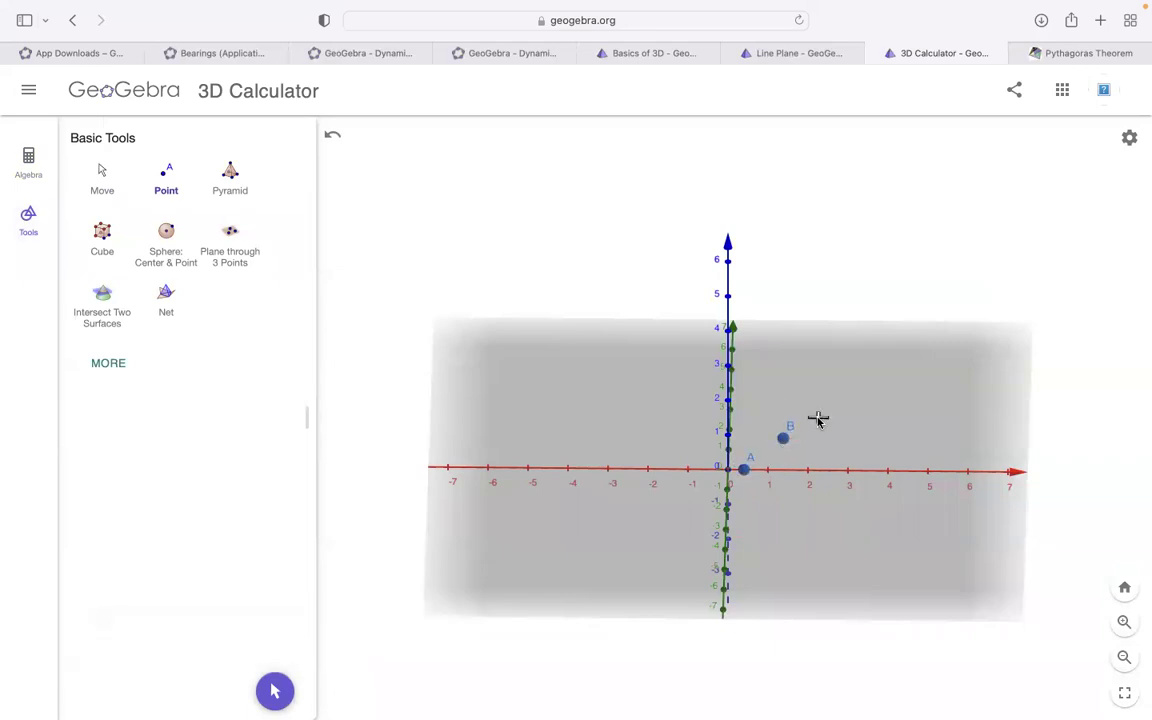
{"action": "left_click", "coordinate": [842, 406]}
{"action": "left_click", "coordinate": [910, 402]}
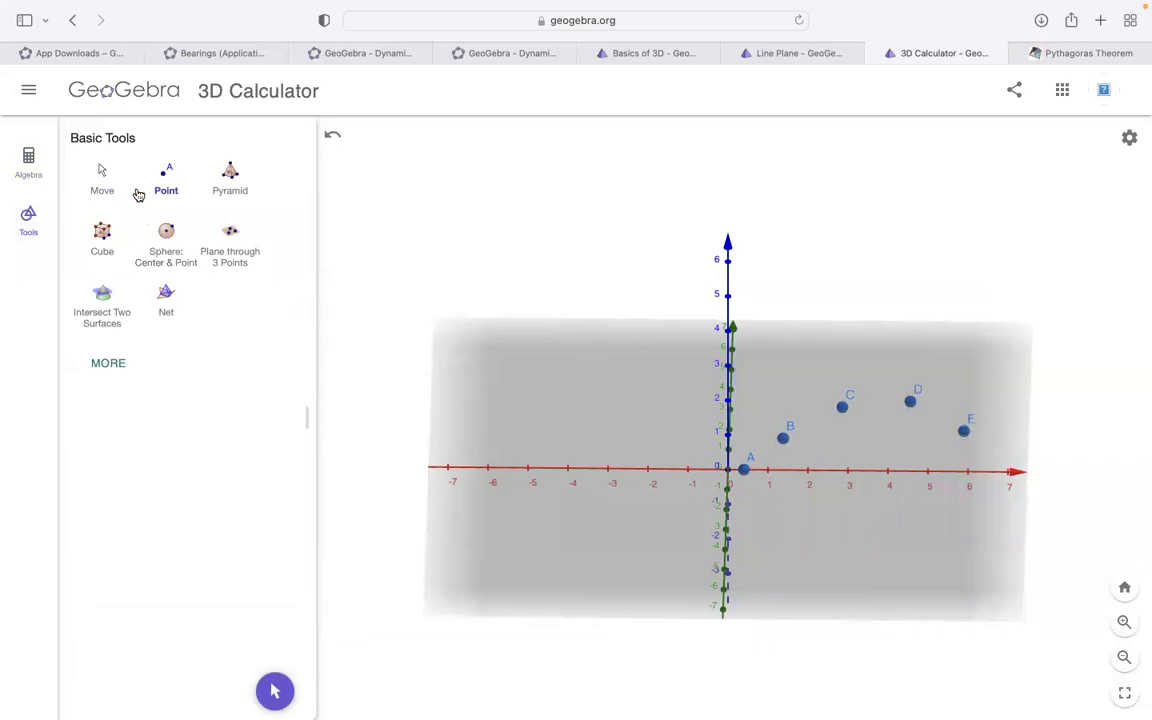
{"action": "left_click", "coordinate": [102, 180]}
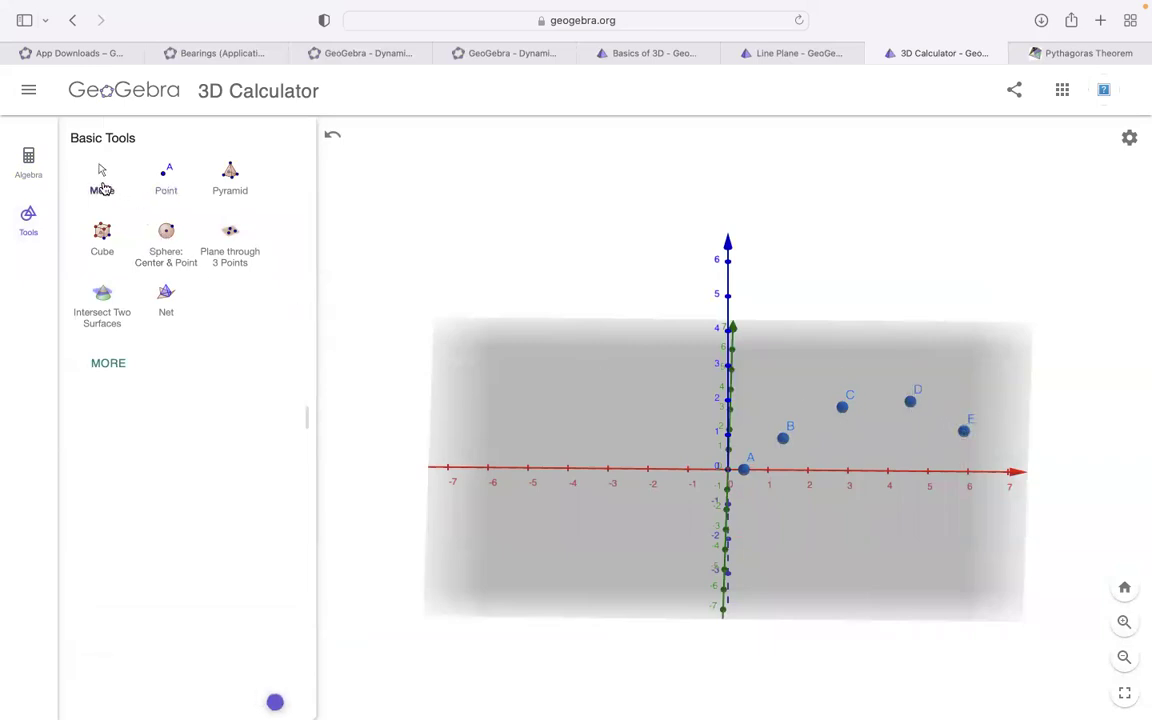
Step: Create a spline through the points A, B, C, D and E with the Spline command
{"action": "left_click", "coordinate": [30, 165]}
{"action": "left_click", "coordinate": [138, 362]}
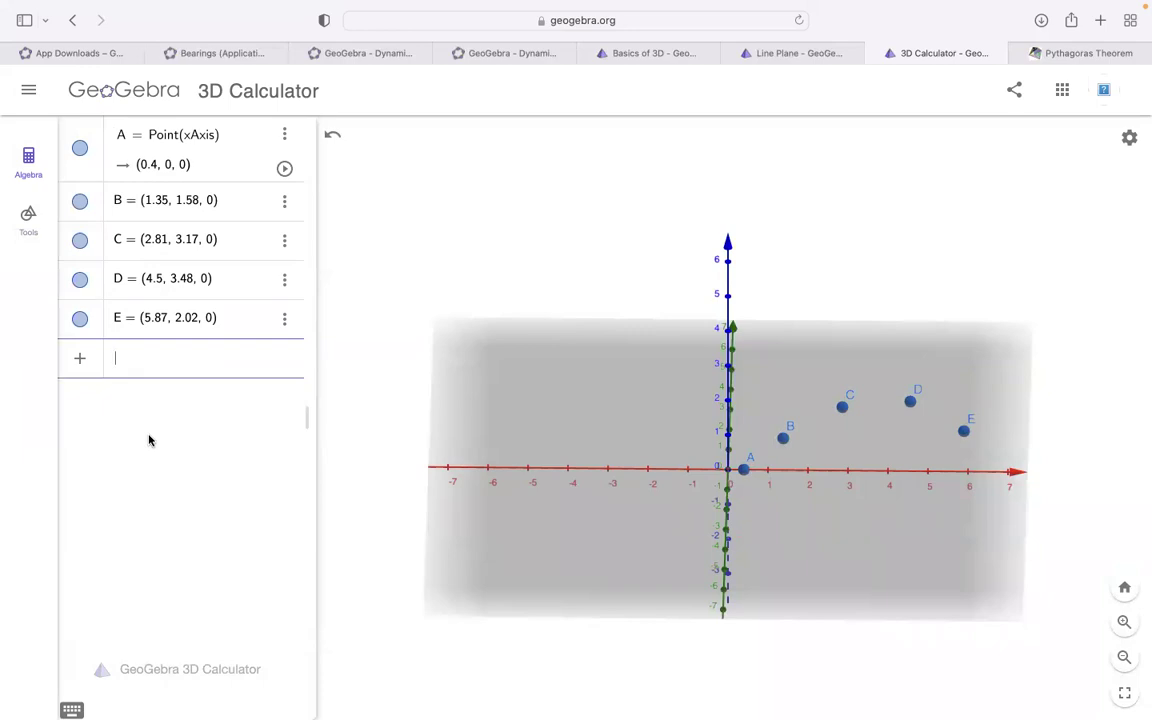
{"action": "type", "text": "spli"}
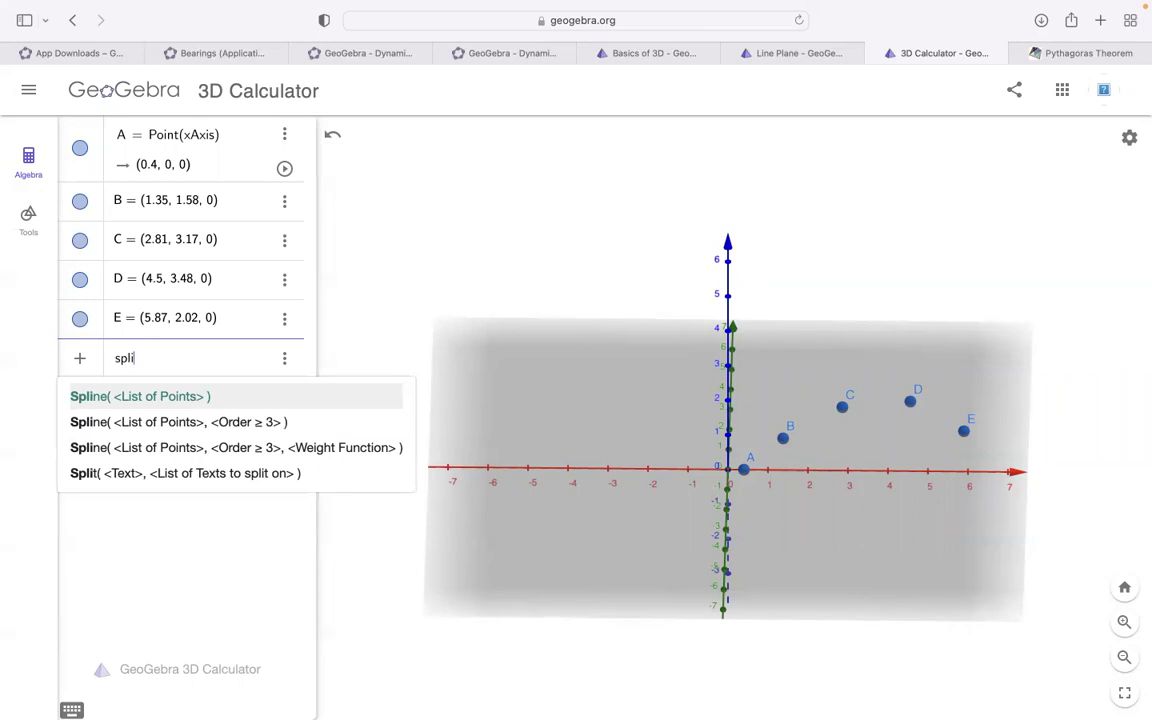
{"action": "key", "text": "Return"}
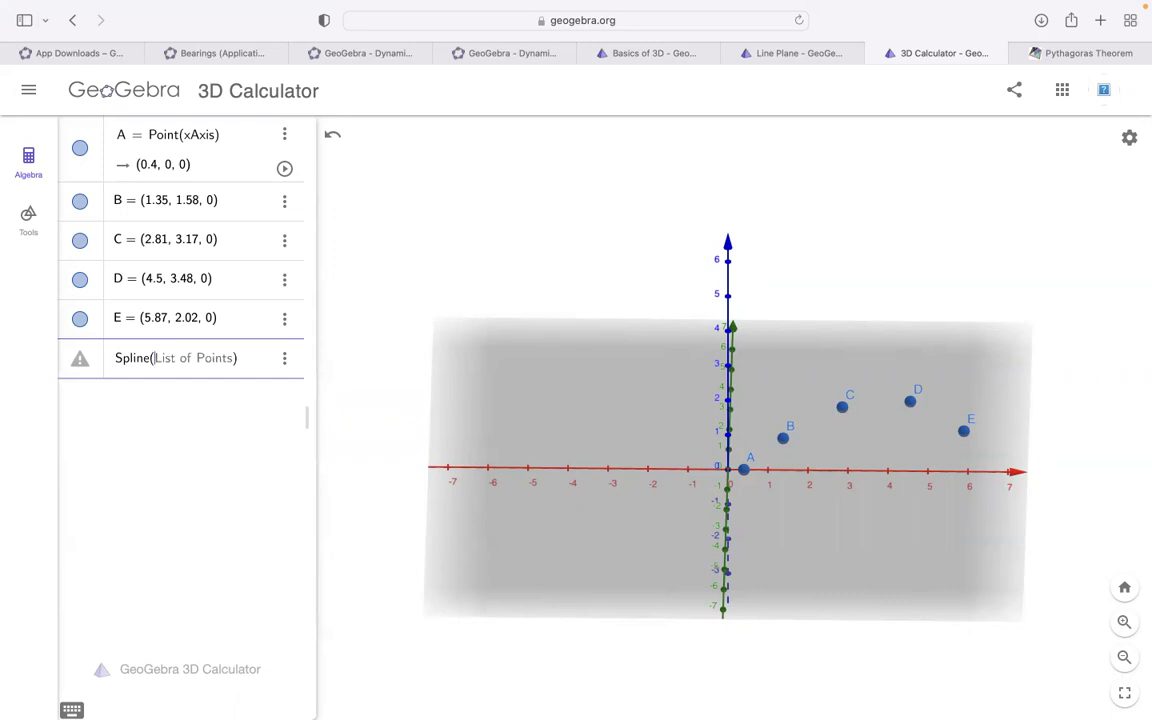
{"action": "type", "text": "{"}
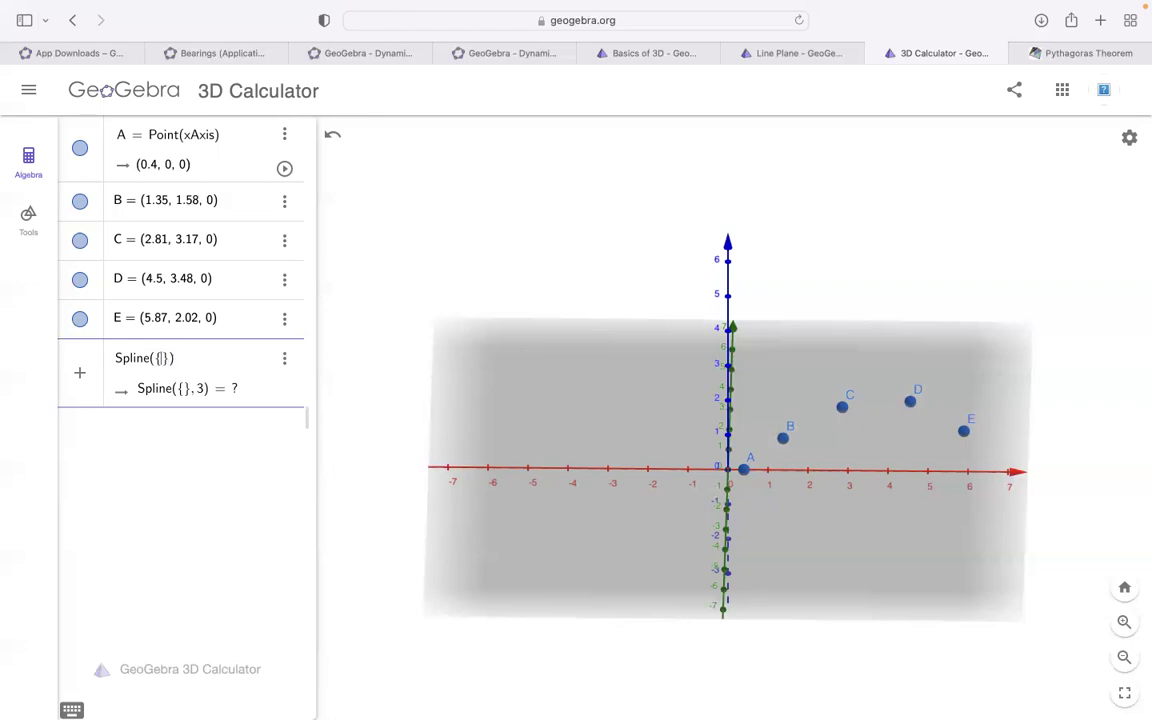
{"action": "type", "text": "A, B, C"}
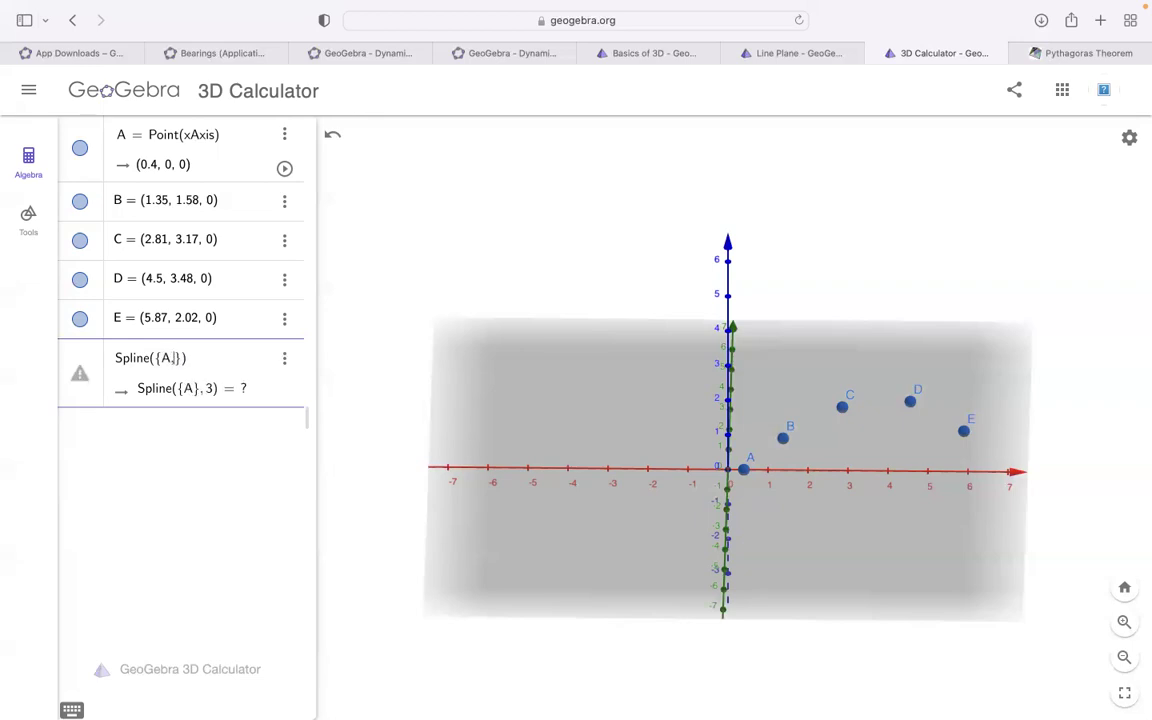
{"action": "type", "text": ", D"}
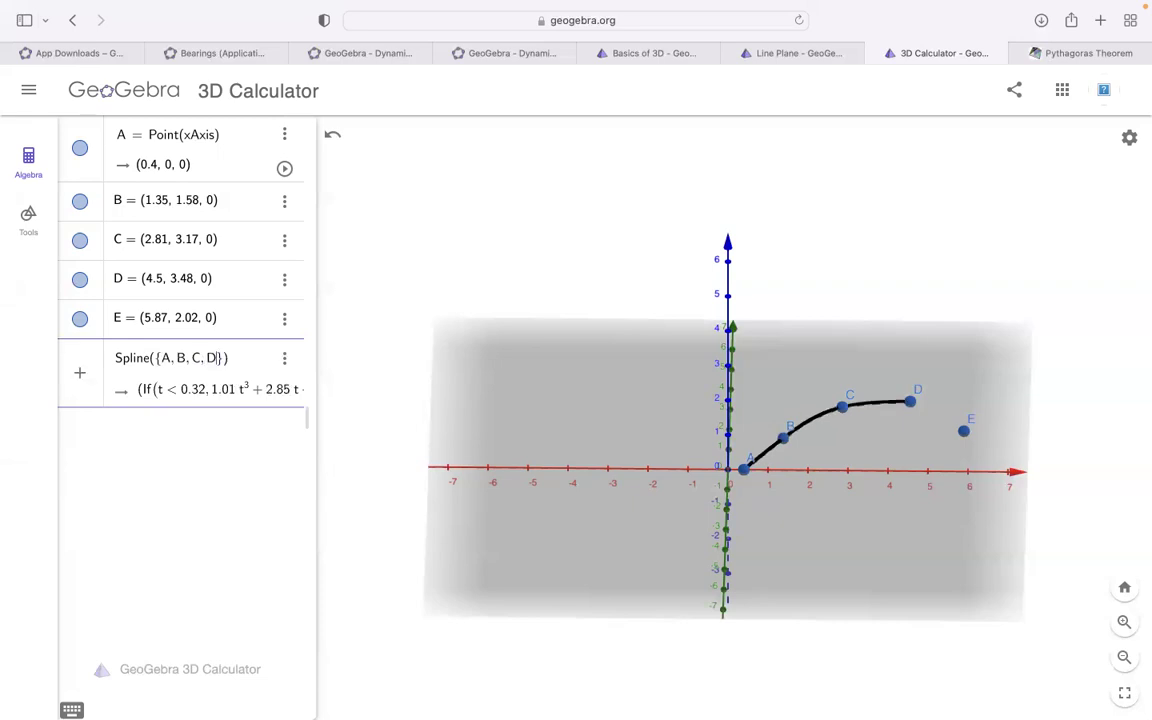
{"action": "type", "text": ", E, F"}
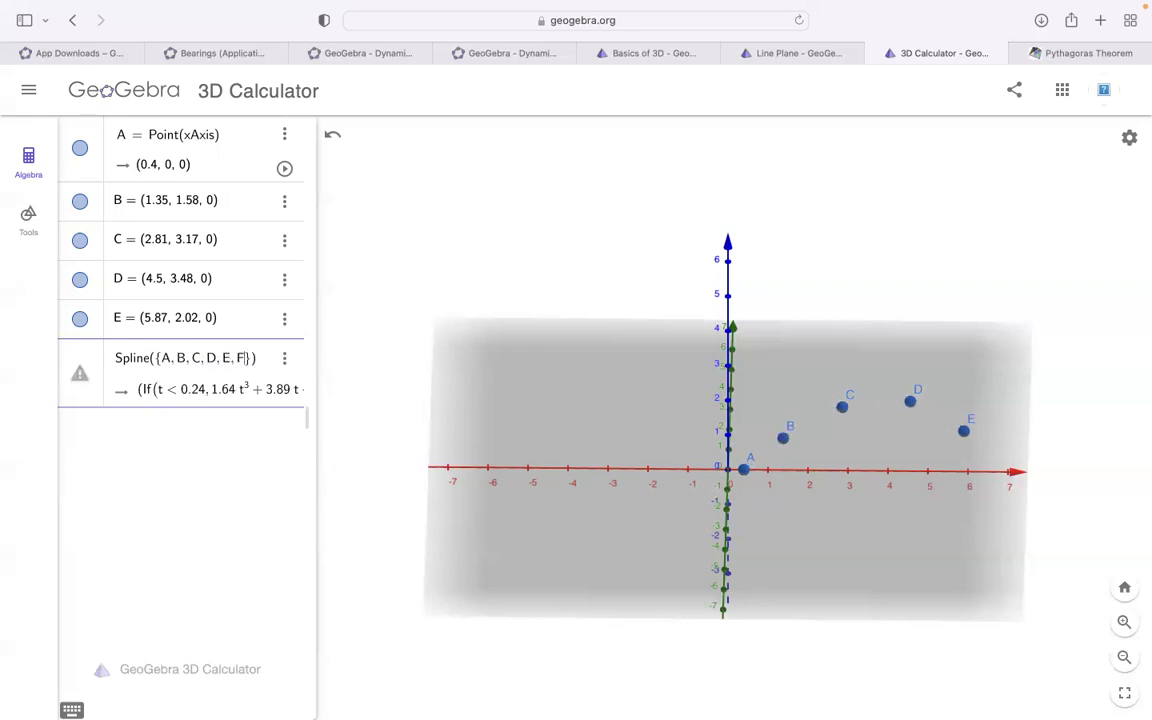
{"action": "key", "text": "BackSpace"}
{"action": "key", "text": "BackSpace"}
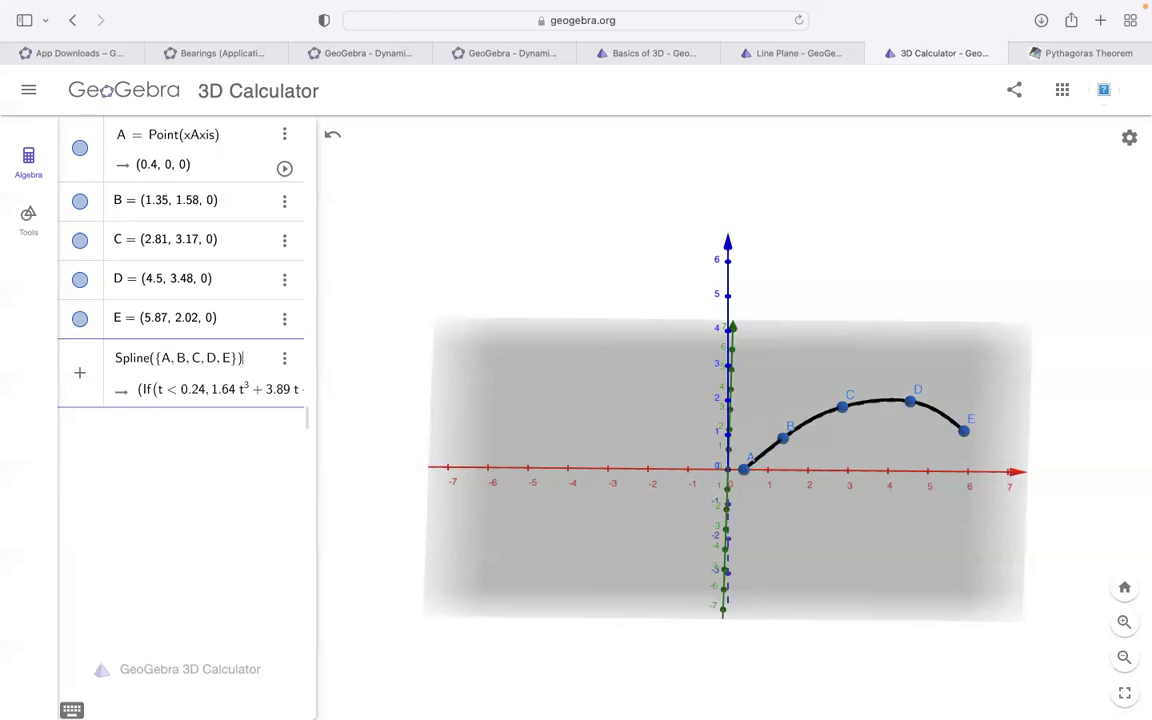
{"action": "key", "text": "Return"}
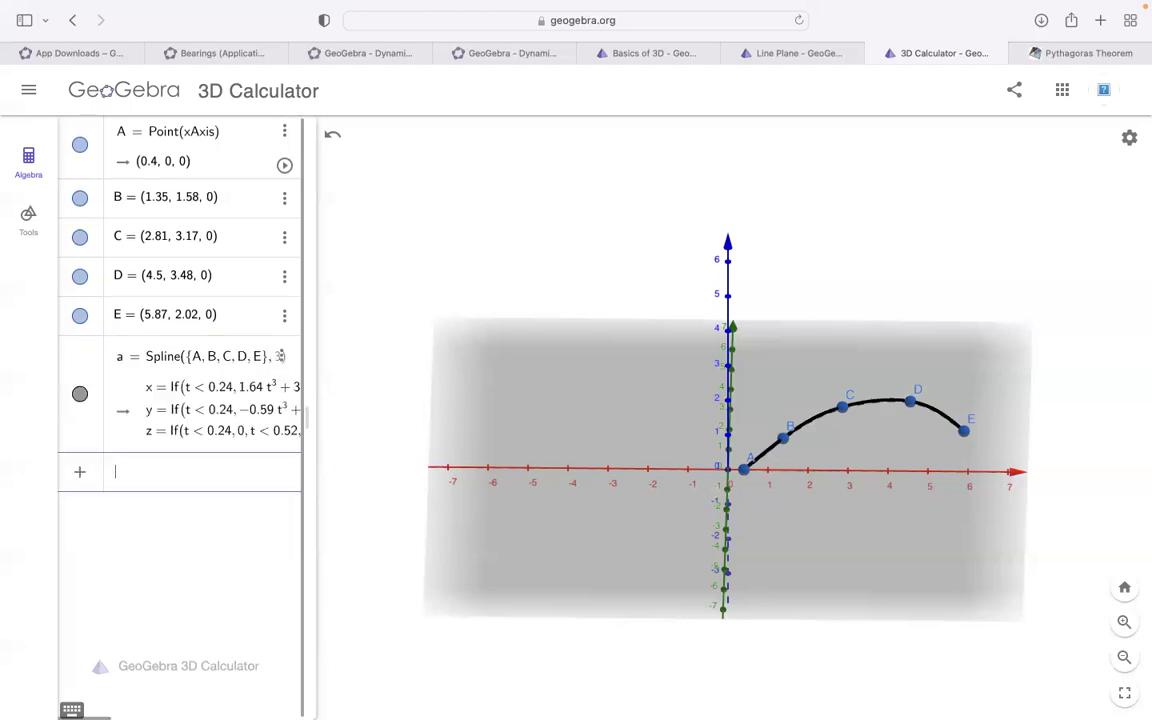
Step: Look through the full list of construction tools for the Surface of Revolution tool
{"action": "mouse_move", "coordinate": [563, 576]}
{"action": "left_mouse_down"}
{"action": "mouse_move", "coordinate": [560, 548]}
{"action": "mouse_move", "coordinate": [522, 571]}
{"action": "mouse_move", "coordinate": [472, 573]}
{"action": "mouse_move", "coordinate": [553, 566]}
{"action": "mouse_move", "coordinate": [555, 550]}
{"action": "mouse_move", "coordinate": [566, 568]}
{"action": "mouse_move", "coordinate": [553, 553]}
{"action": "mouse_move", "coordinate": [555, 563]}
{"action": "left_mouse_up"}
{"action": "left_click", "coordinate": [150, 481]}
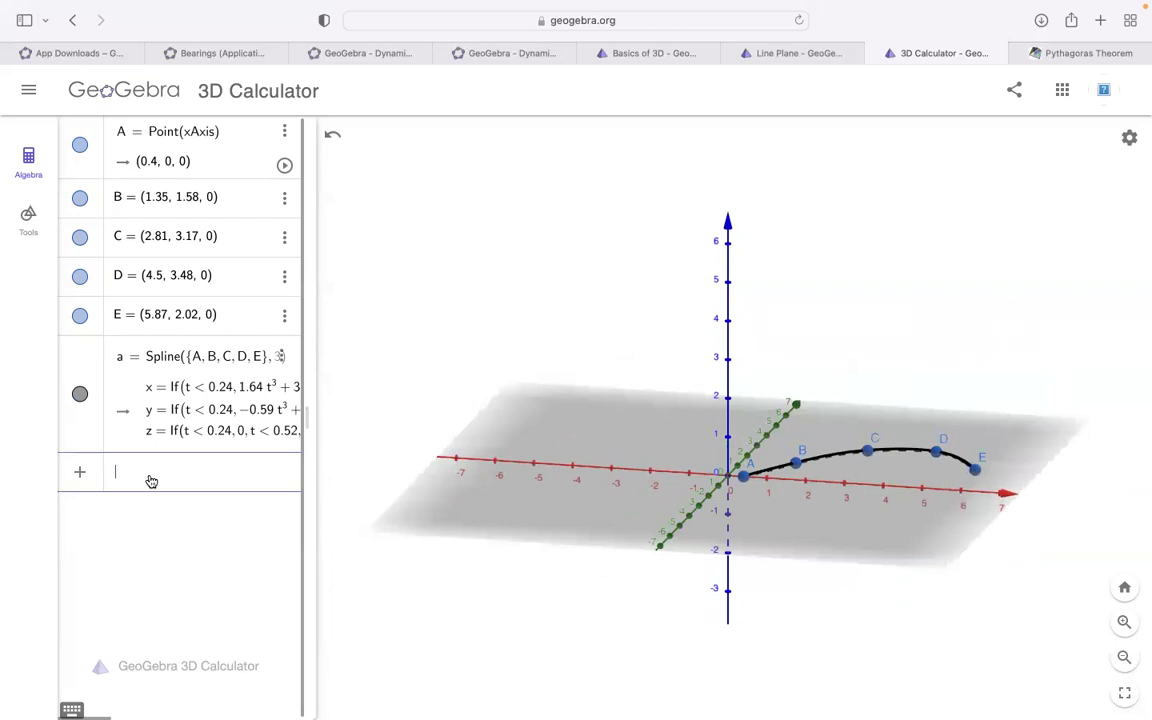
{"action": "left_click", "coordinate": [30, 218]}
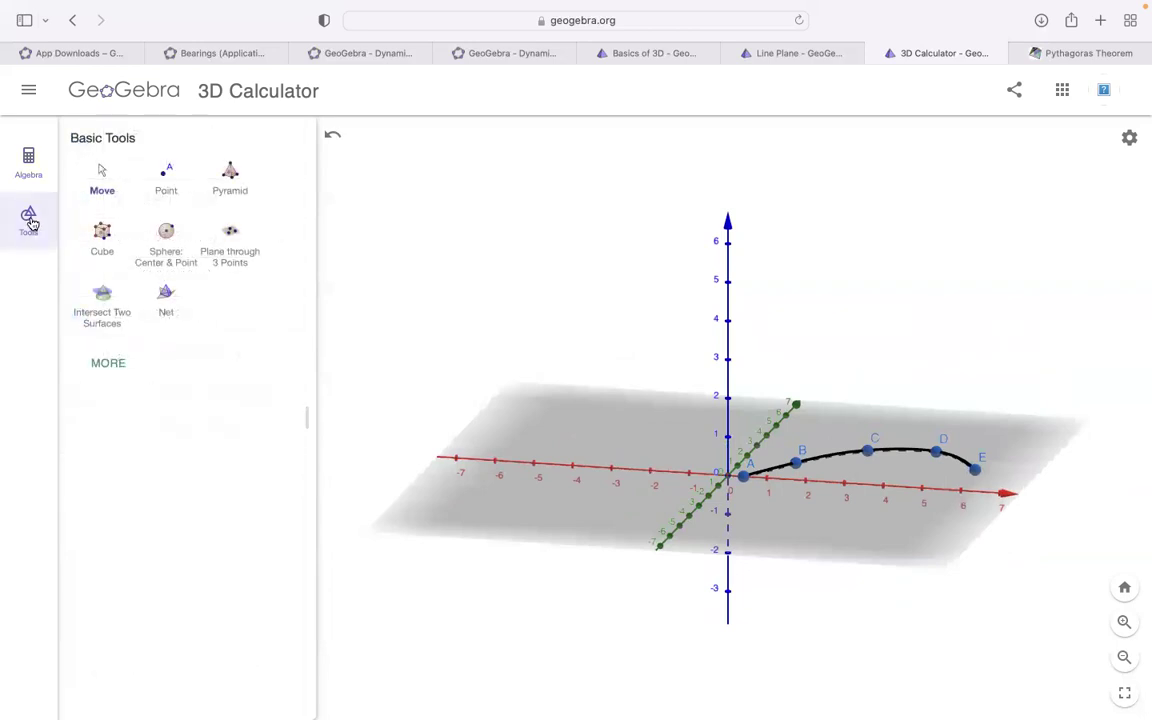
{"action": "left_click", "coordinate": [112, 365]}
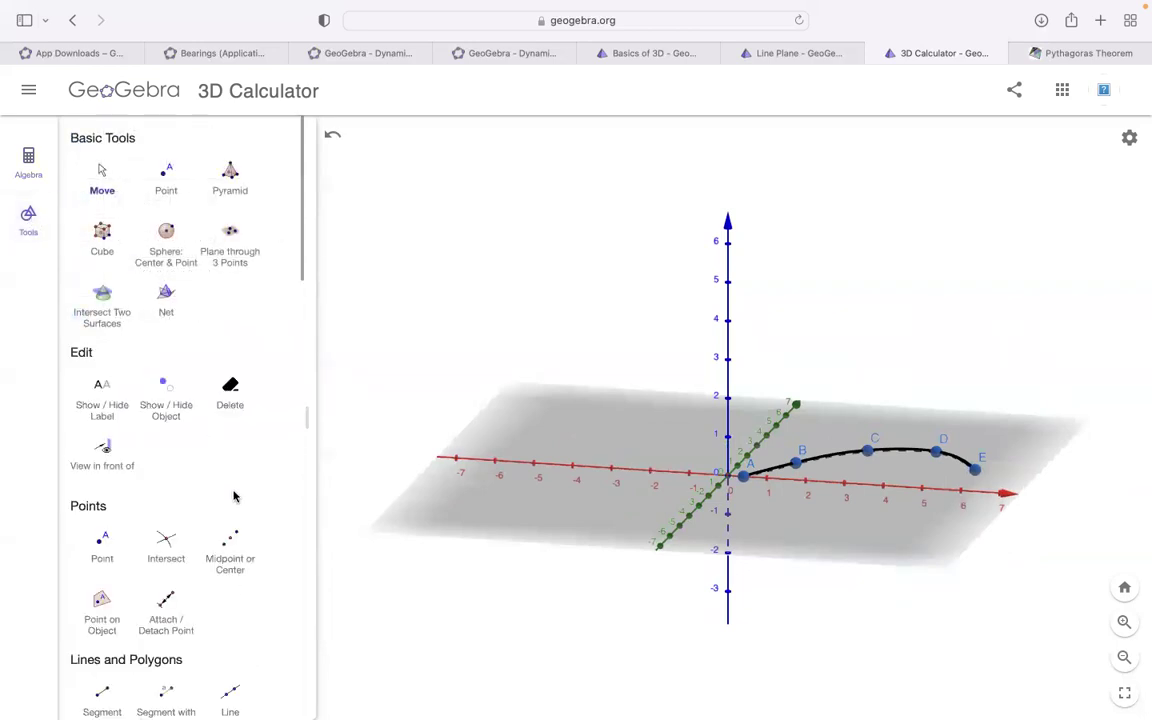
{"action": "scroll", "coordinate": [235, 540], "scroll_direction": "down", "scroll_amount": 3}
{"action": "scroll", "coordinate": [235, 560], "scroll_direction": "down", "scroll_amount": 10}
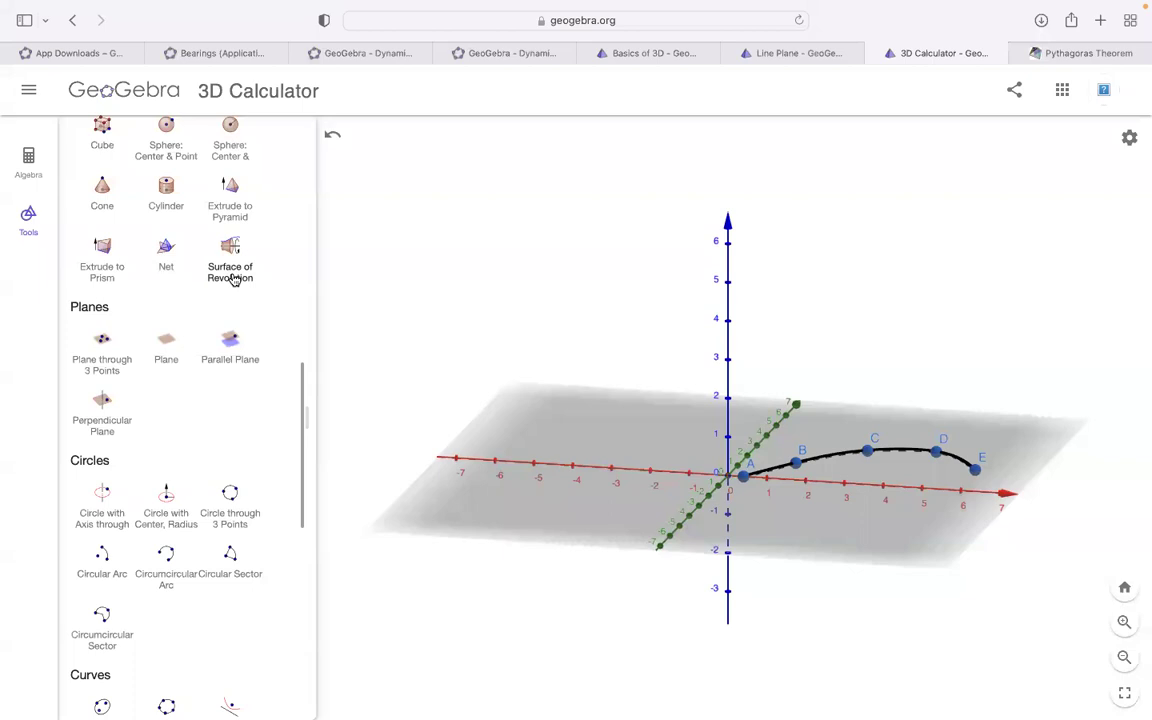
{"action": "left_click", "coordinate": [29, 160]}
{"action": "left_click", "coordinate": [134, 474]}
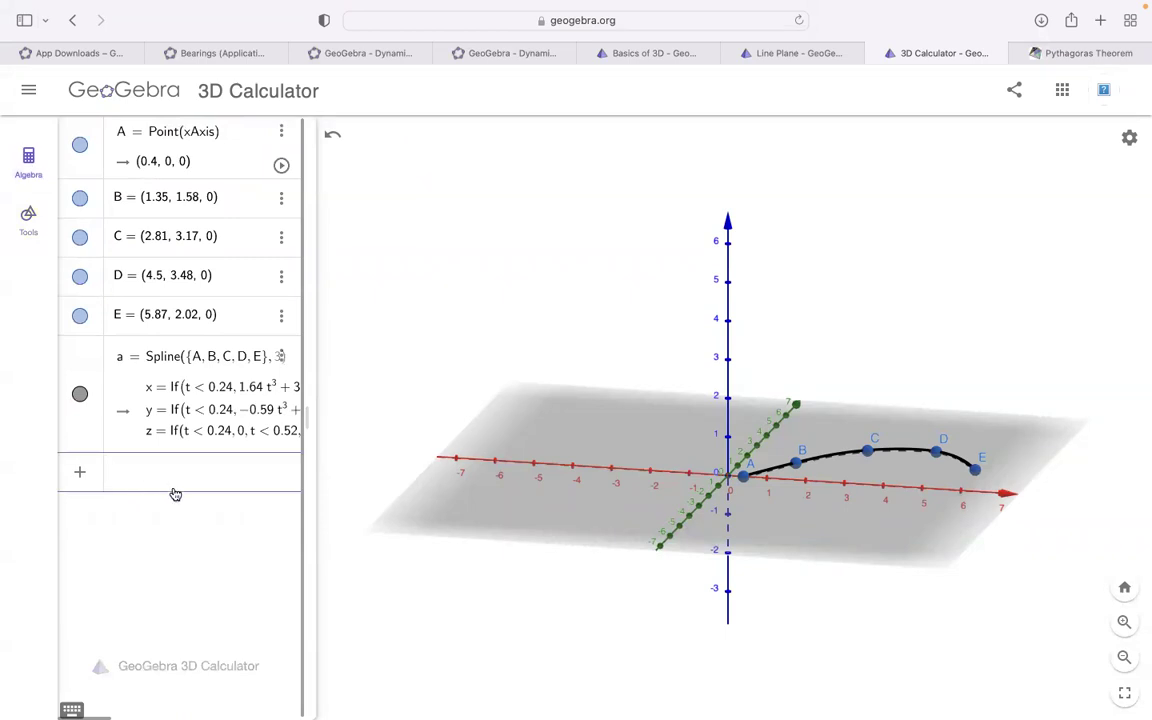
{"action": "type", "text": "SURFA"}
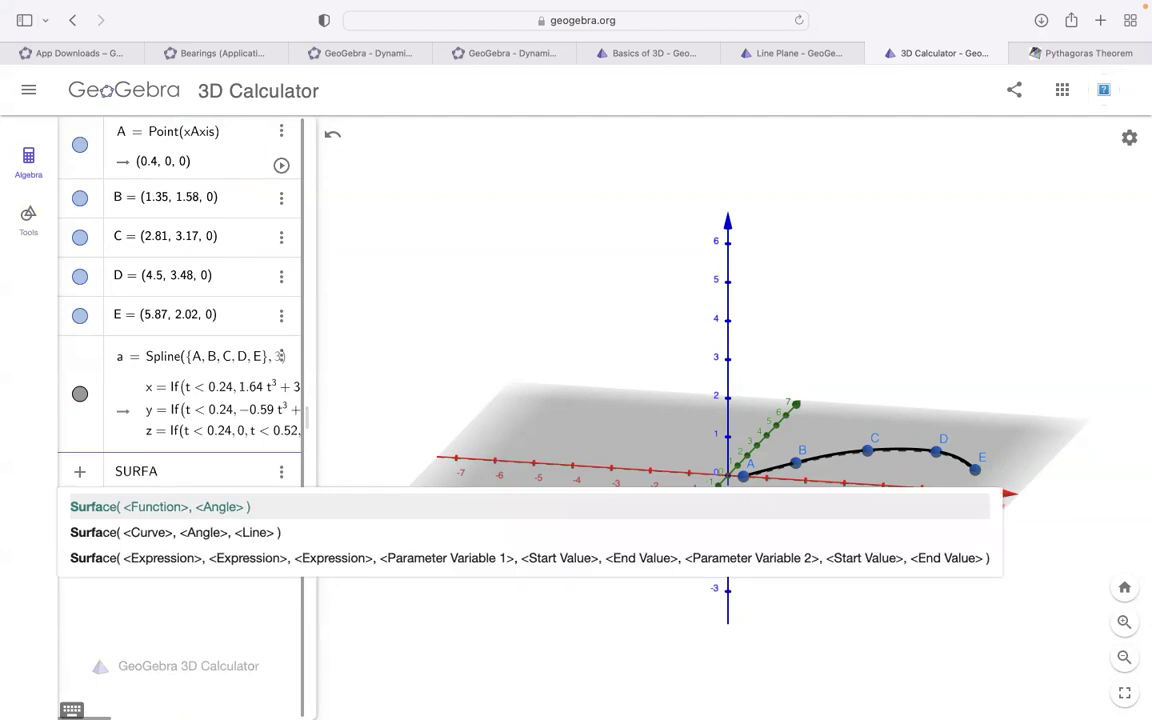
{"action": "key", "text": "Down"}
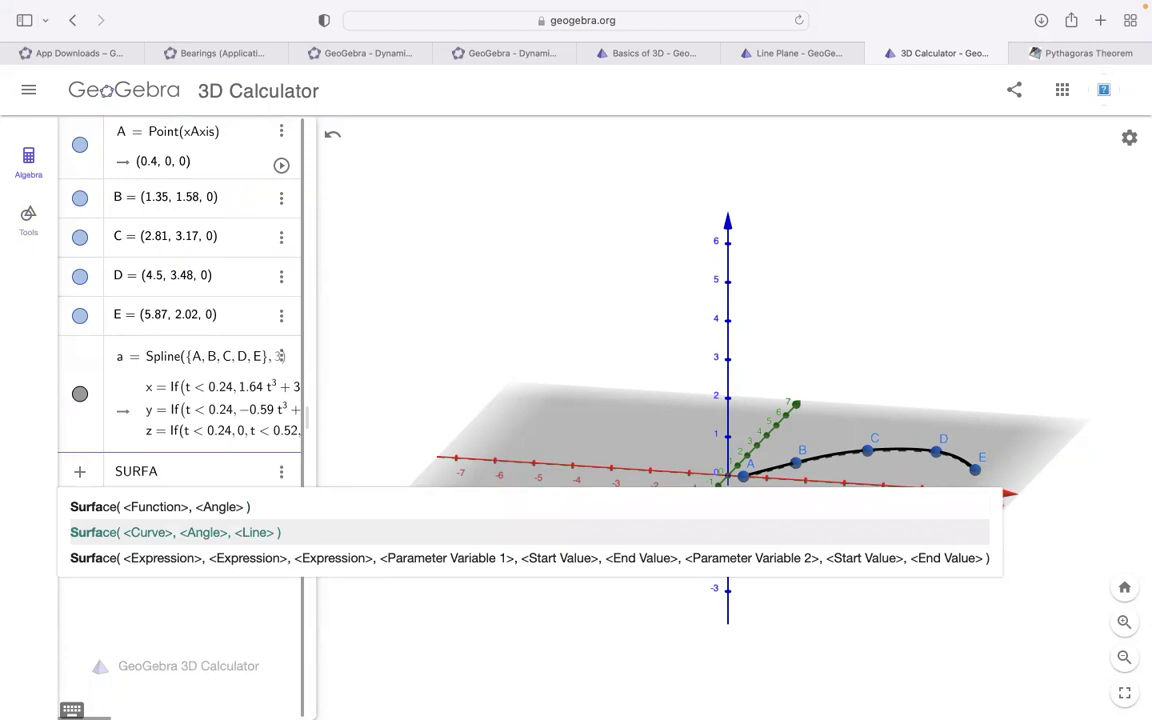
{"action": "key", "text": "BackSpace"}
{"action": "key", "text": "BackSpace"}
{"action": "key", "text": "BackSpace"}
{"action": "key", "text": "BackSpace"}
{"action": "key", "text": "BackSpace"}
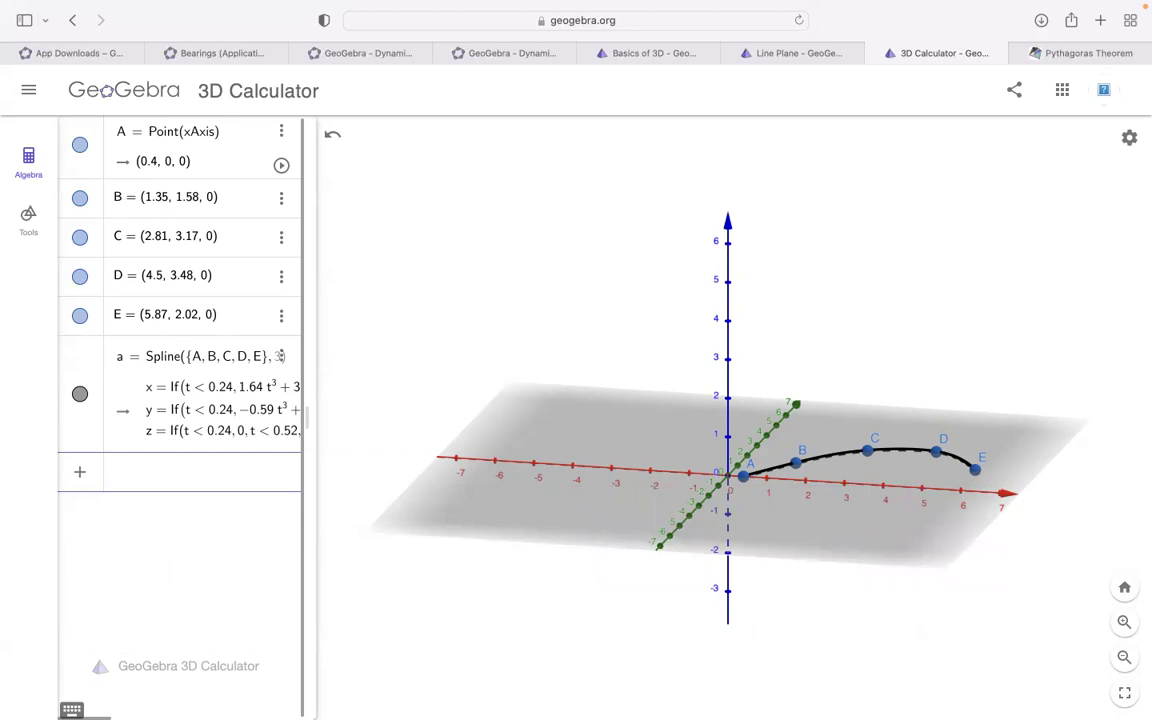
Step: Define a slider b with the value 2
{"action": "type", "text": "a"}
{"action": "key", "text": "BackSpace"}
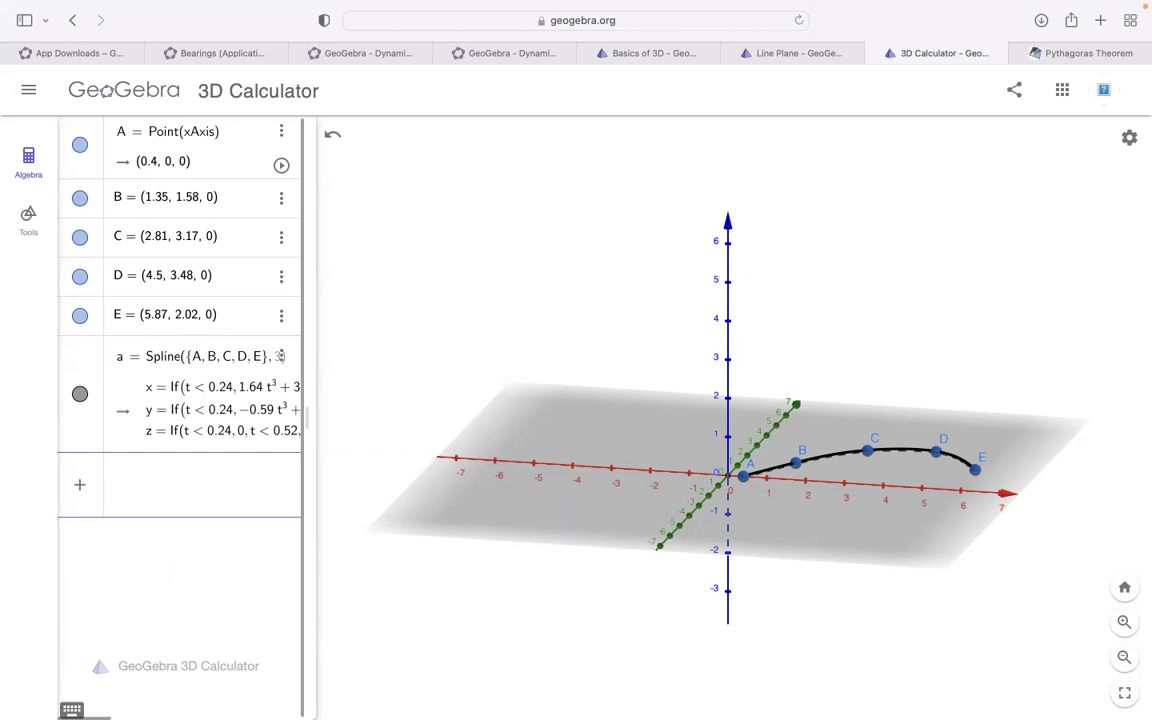
{"action": "type", "text": "b = "}
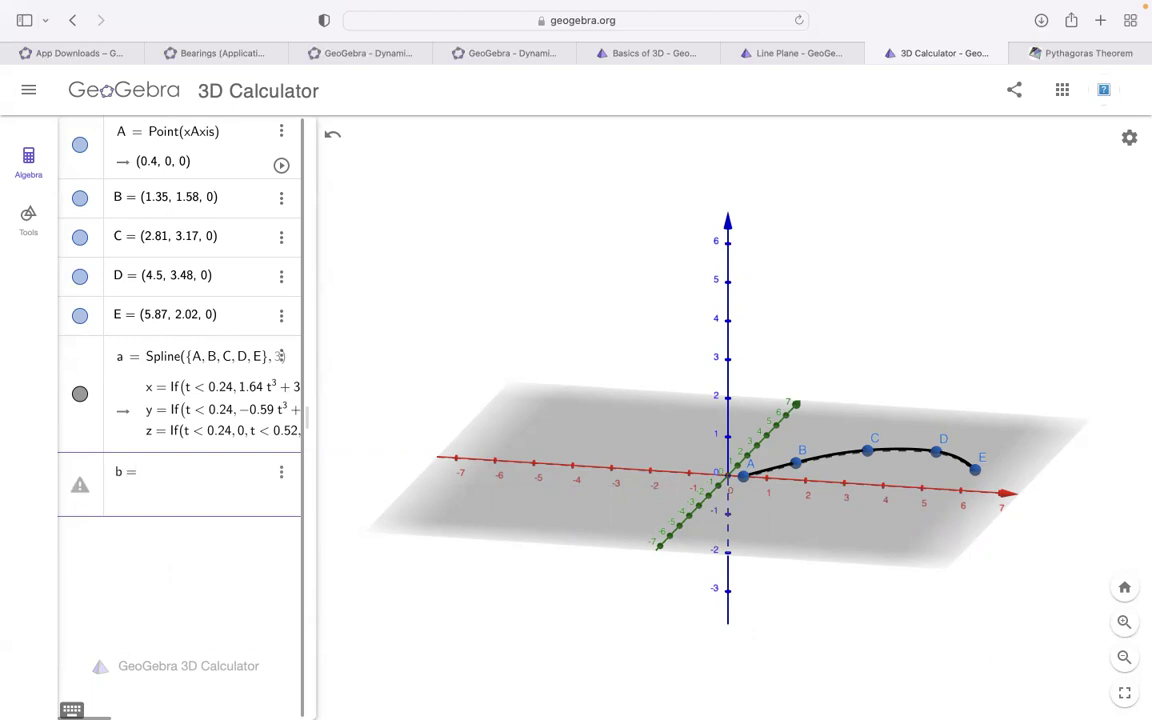
{"action": "type", "text": "2"}
{"action": "key", "text": "Return"}
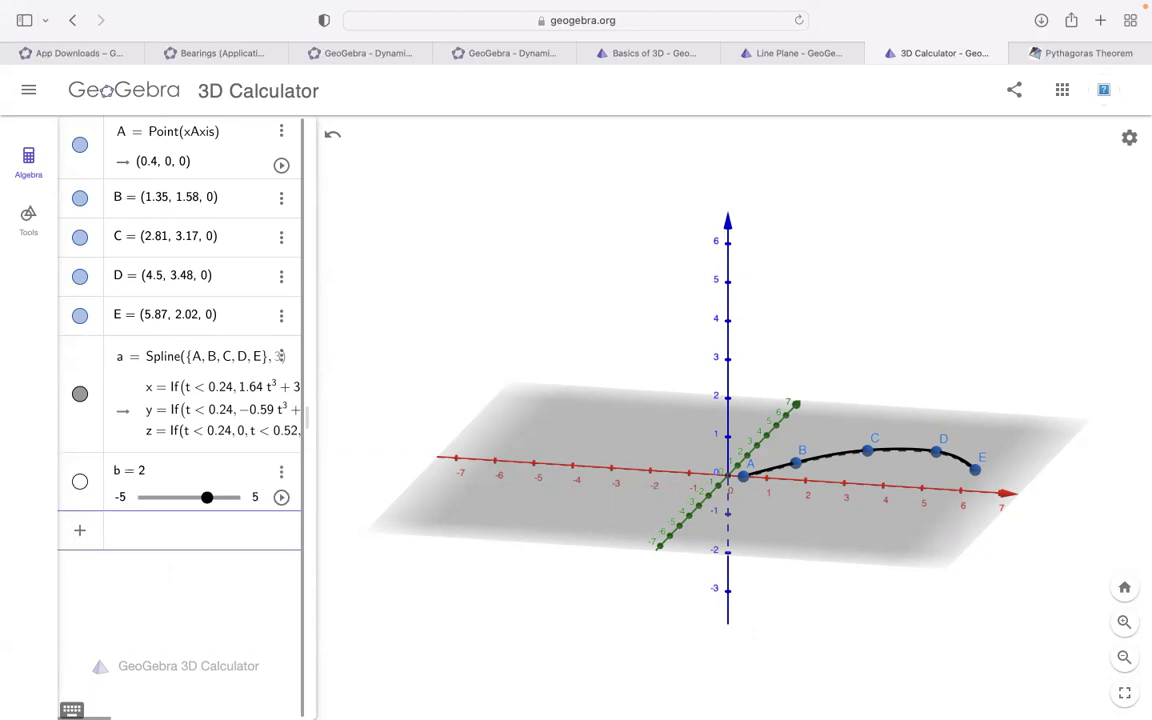
Step: Set slider b's range to a minimum of 0 and a maximum of 2pi
{"action": "left_click", "coordinate": [281, 470]}
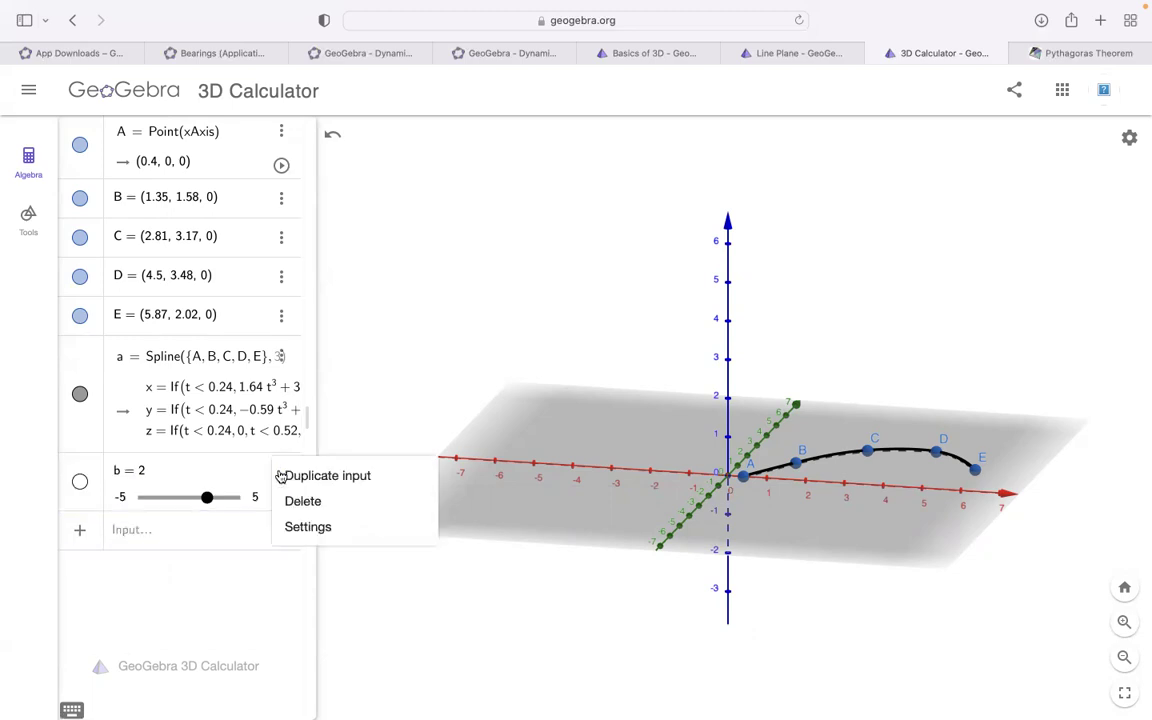
{"action": "left_click", "coordinate": [291, 527]}
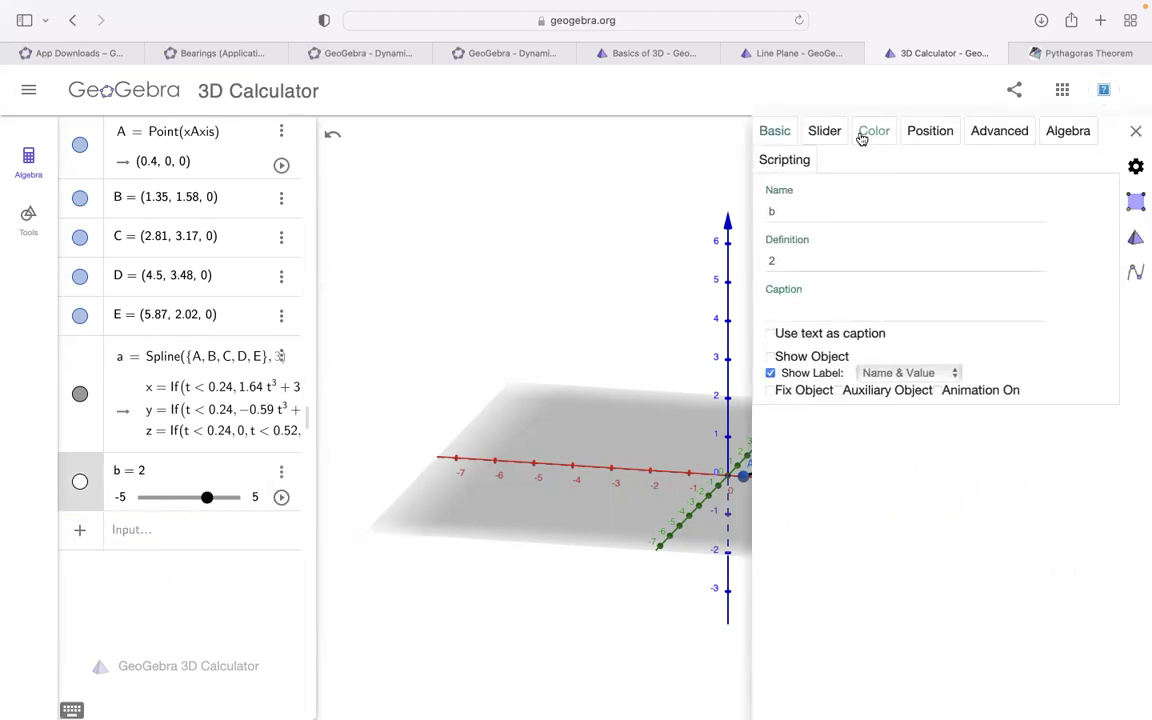
{"action": "left_click", "coordinate": [826, 132]}
{"action": "left_click", "coordinate": [790, 204]}
{"action": "key", "text": "BackSpace"}
{"action": "key", "text": "BackSpace"}
{"action": "type", "text": "0"}
{"action": "left_click", "coordinate": [779, 234]}
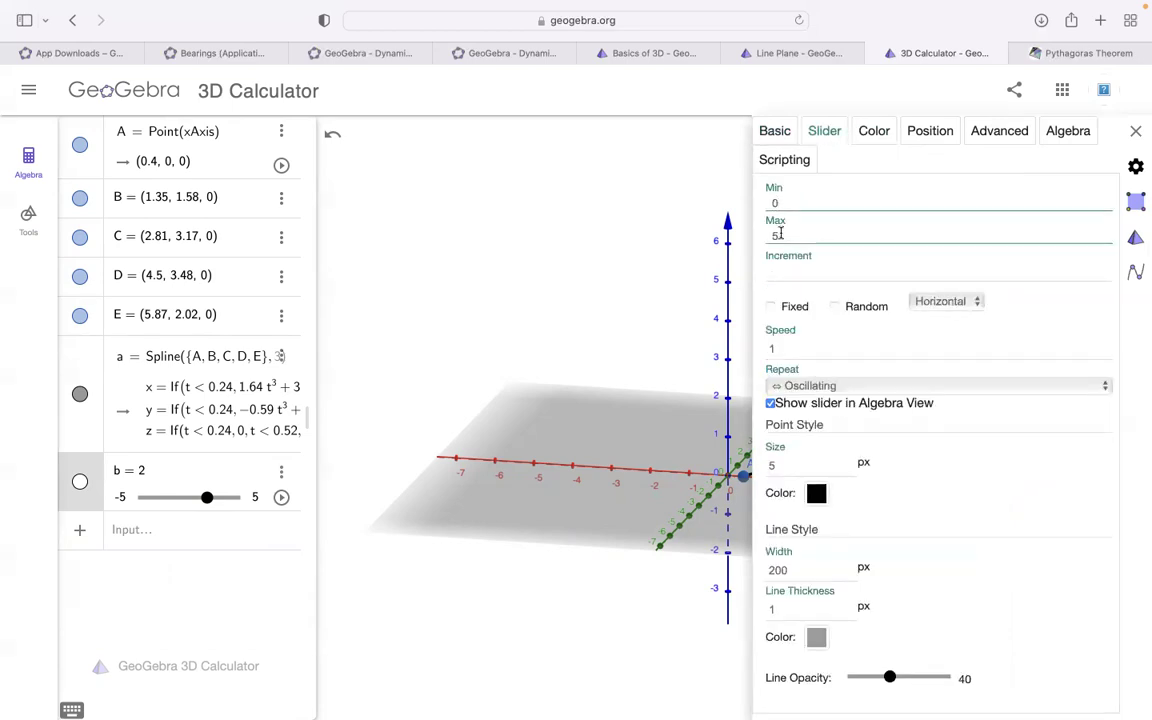
{"action": "key", "text": "BackSpace"}
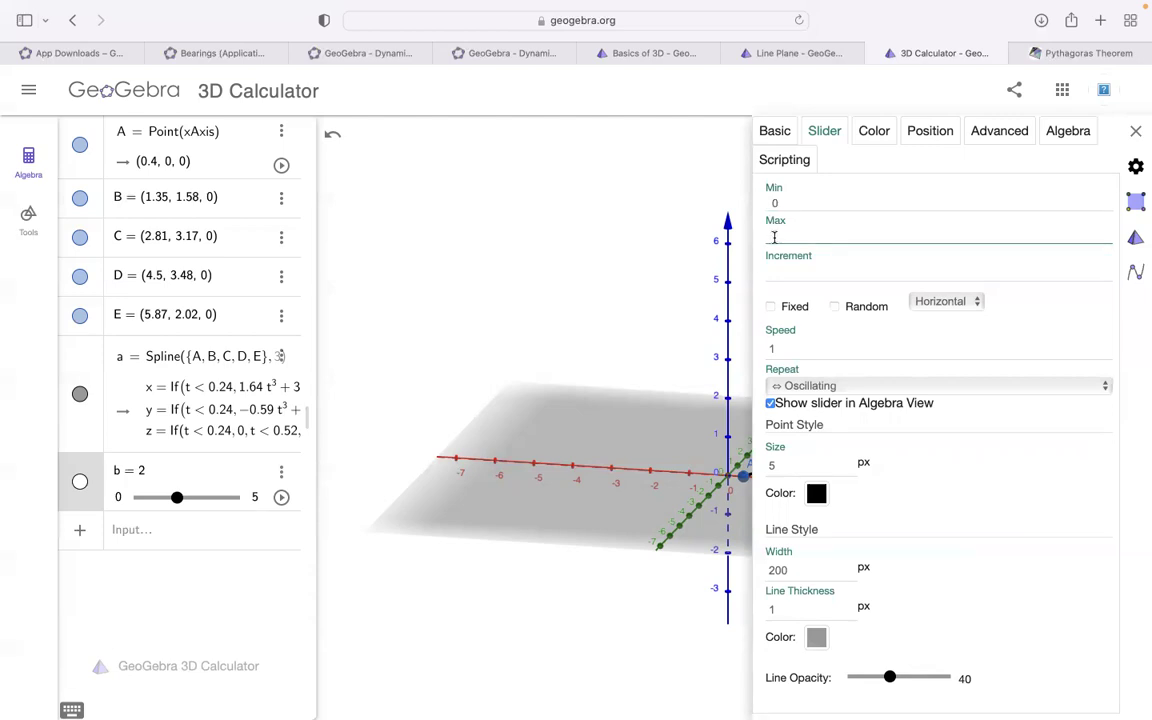
{"action": "type", "text": "2pi"}
{"action": "key", "text": "Return"}
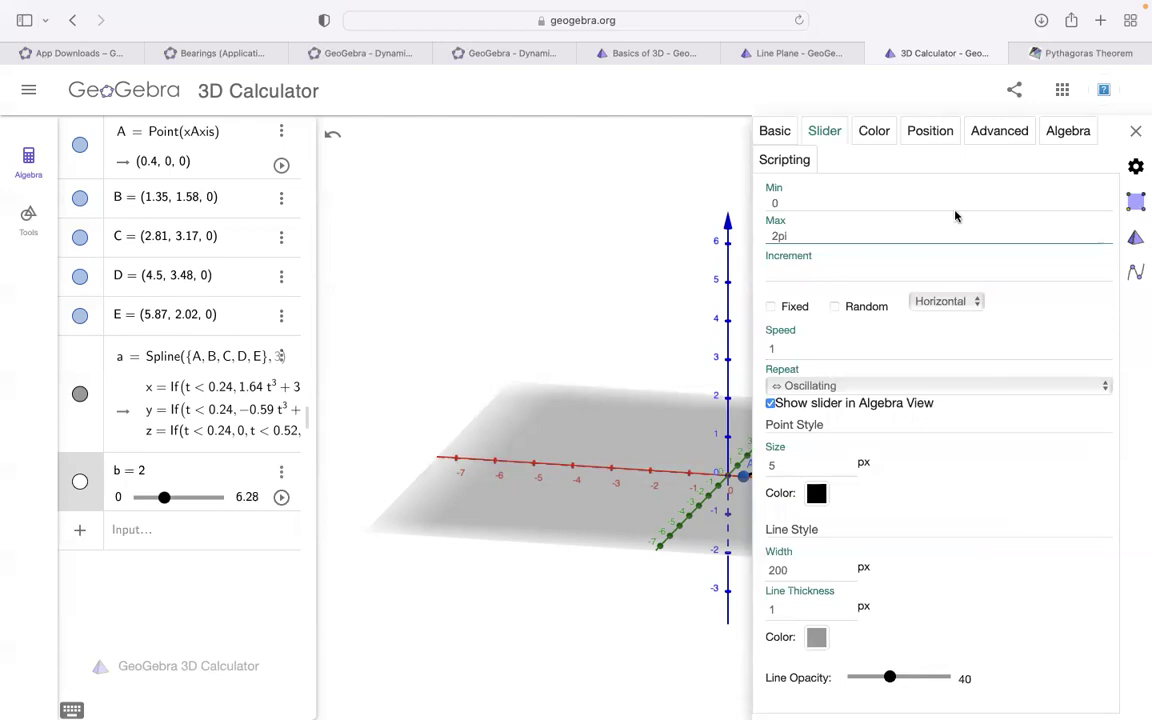
{"action": "left_click", "coordinate": [1136, 134]}
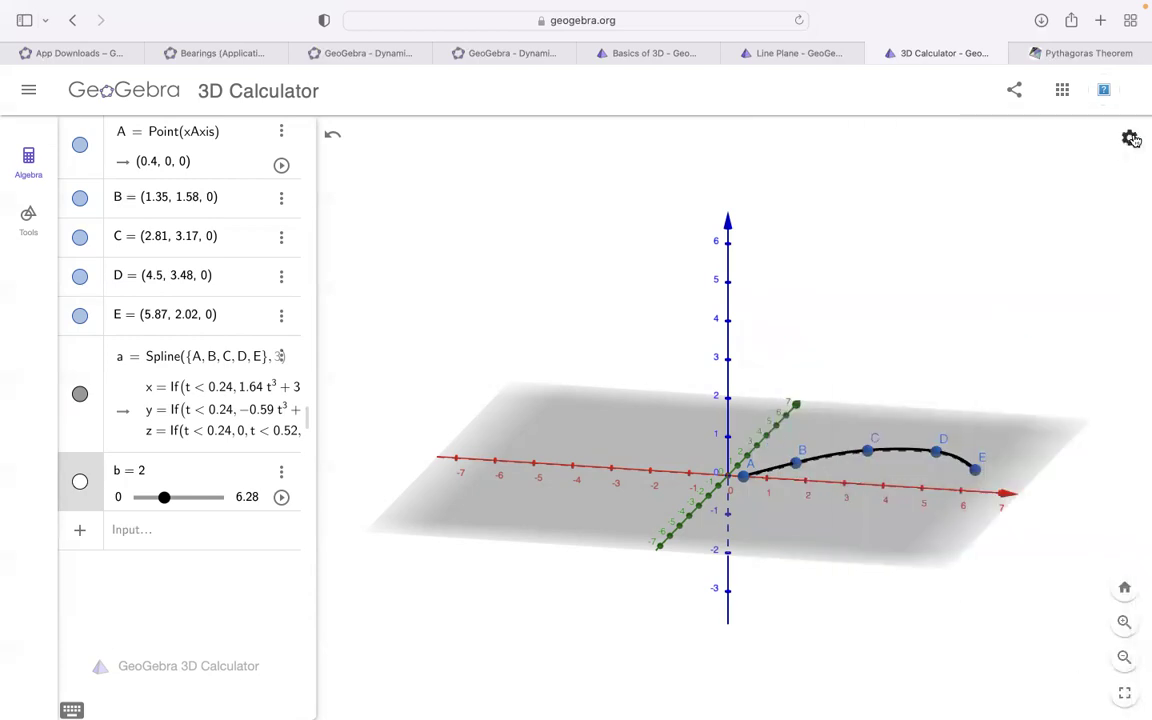
Step: Create a surface of revolution from spline a through angle b about the x-axis with the command Surface(a, b, xAxis)
{"action": "left_click", "coordinate": [155, 533]}
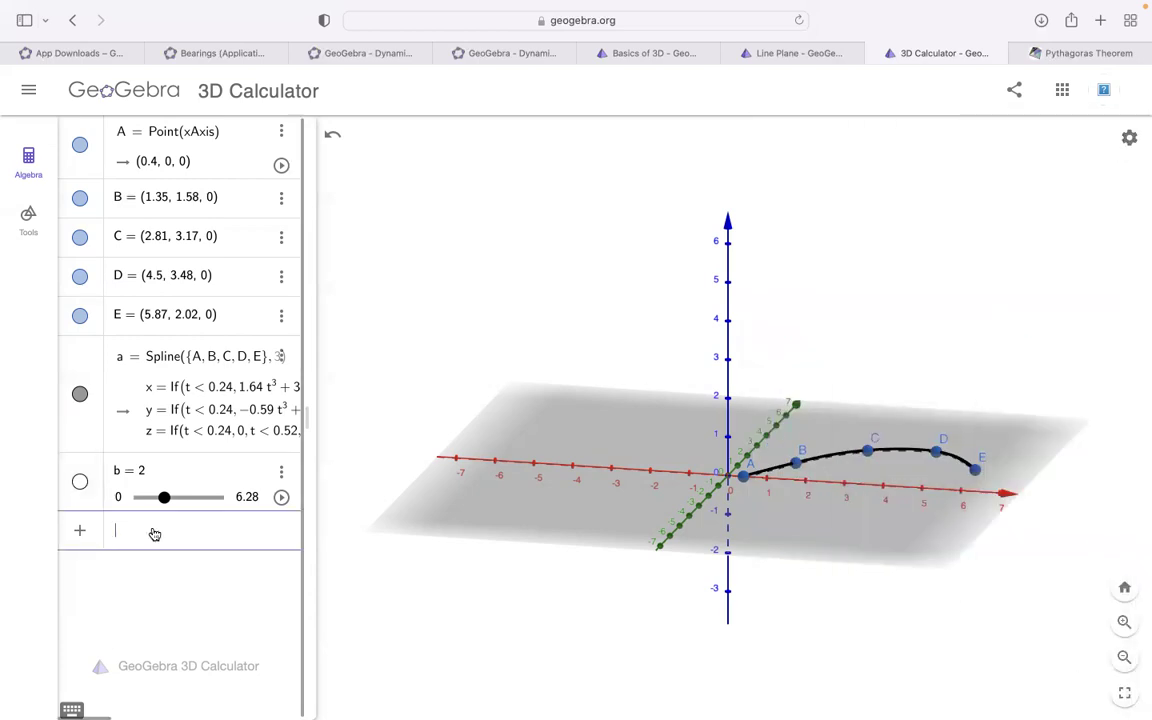
{"action": "type", "text": "surfa"}
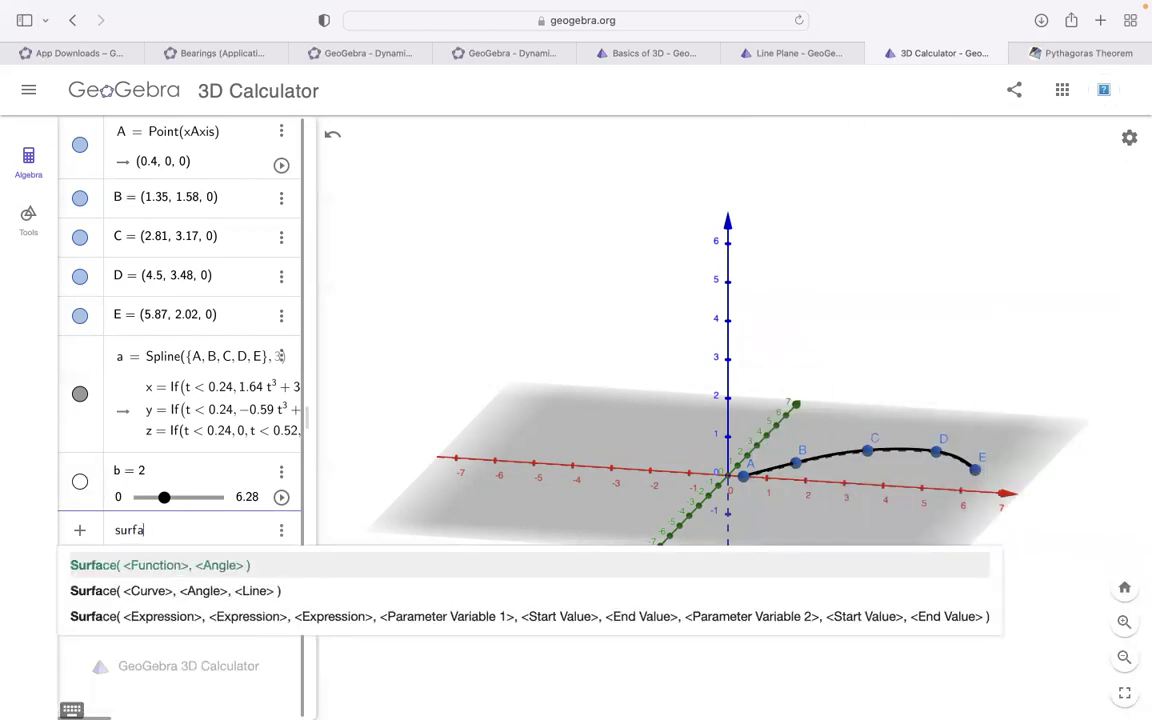
{"action": "key", "text": "Down"}
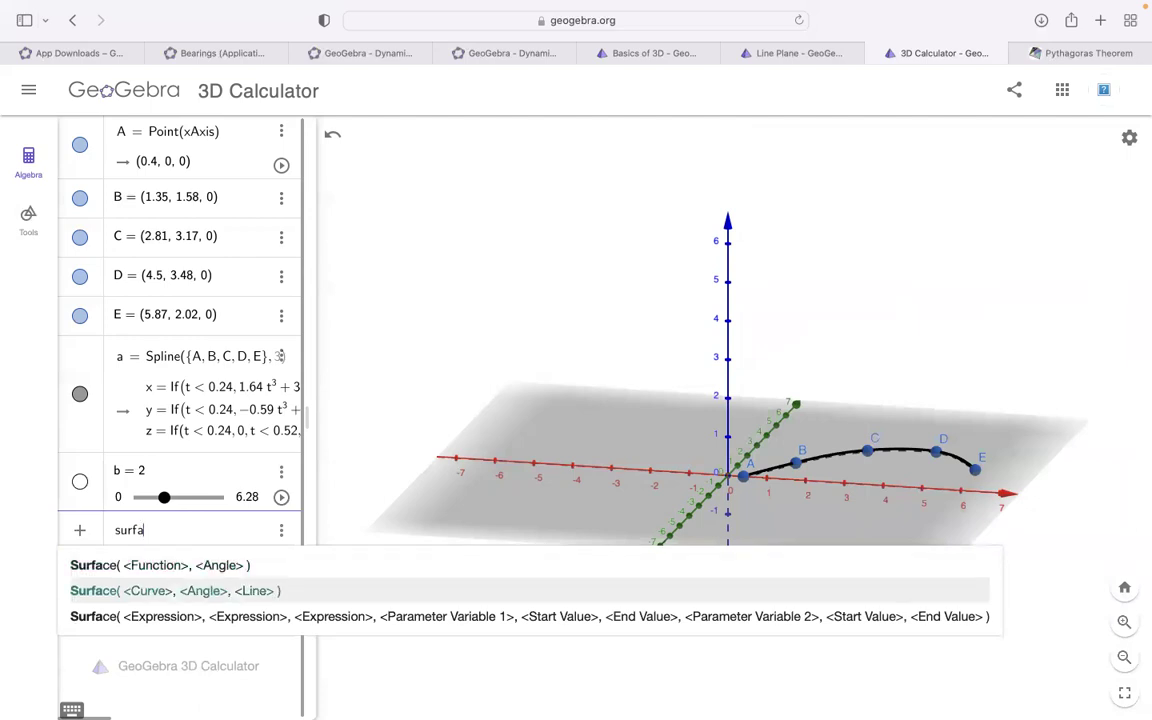
{"action": "key", "text": "Return"}
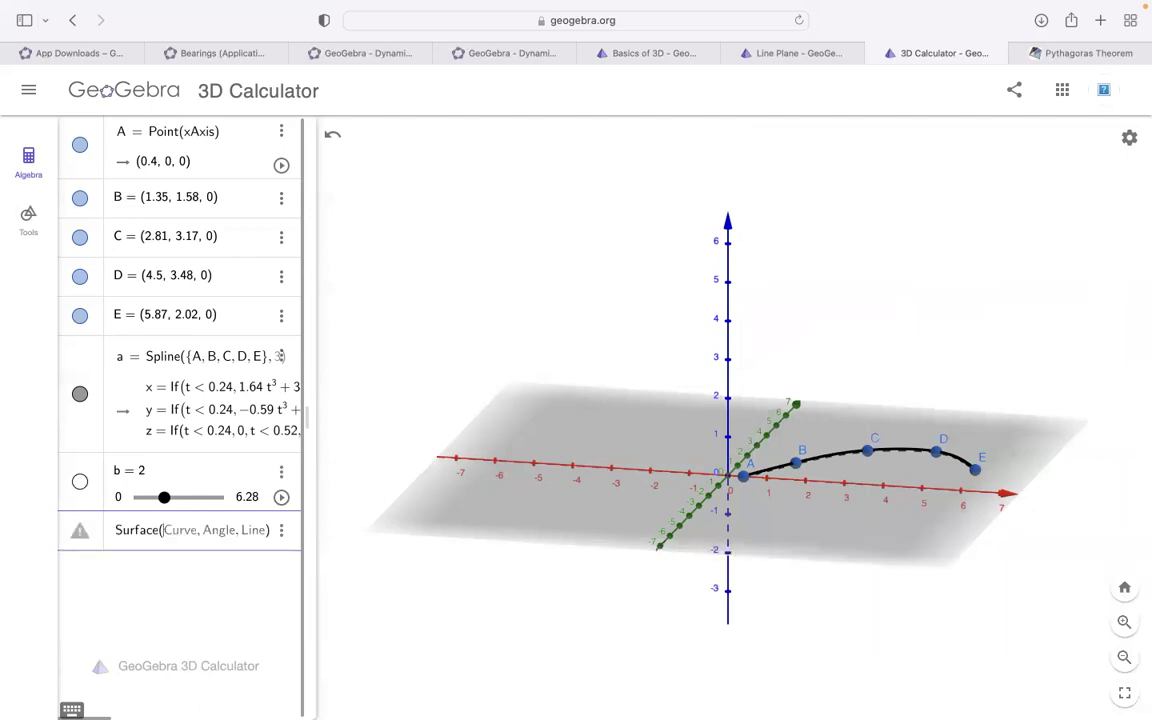
{"action": "type", "text": "a"}
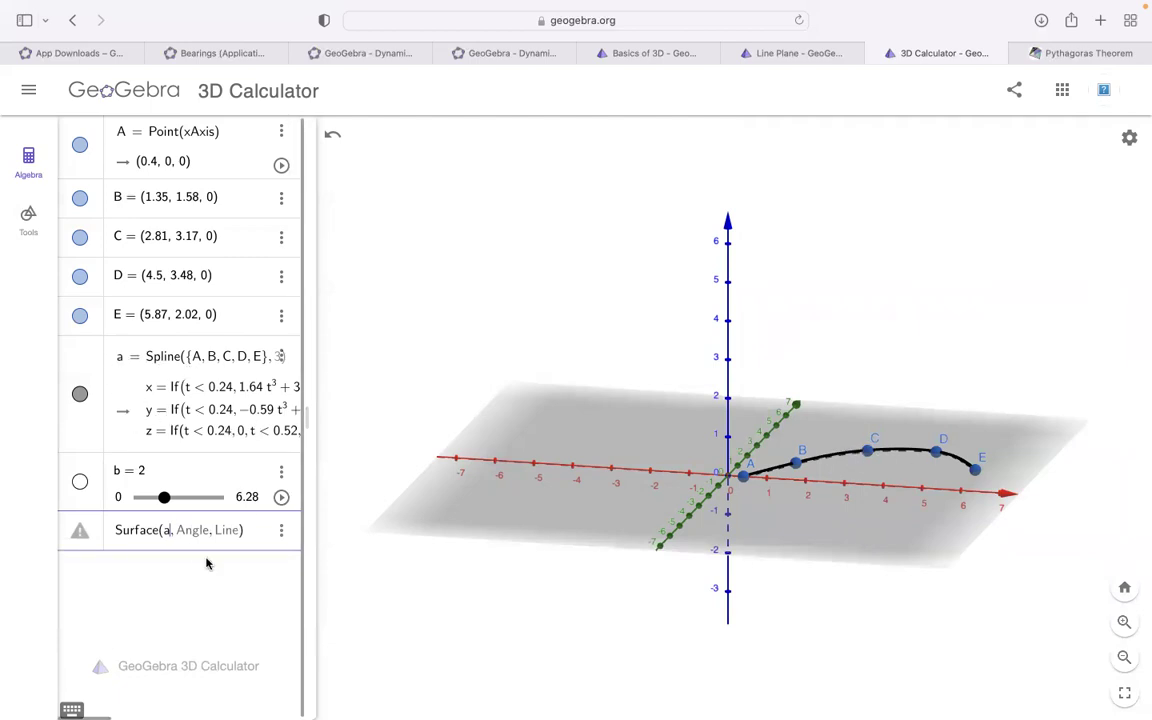
{"action": "left_click", "coordinate": [178, 530]}
{"action": "type", "text": "b"}
{"action": "type", "text": "x"}
{"action": "type", "text": "Axis"}
{"action": "key", "text": "Return"}
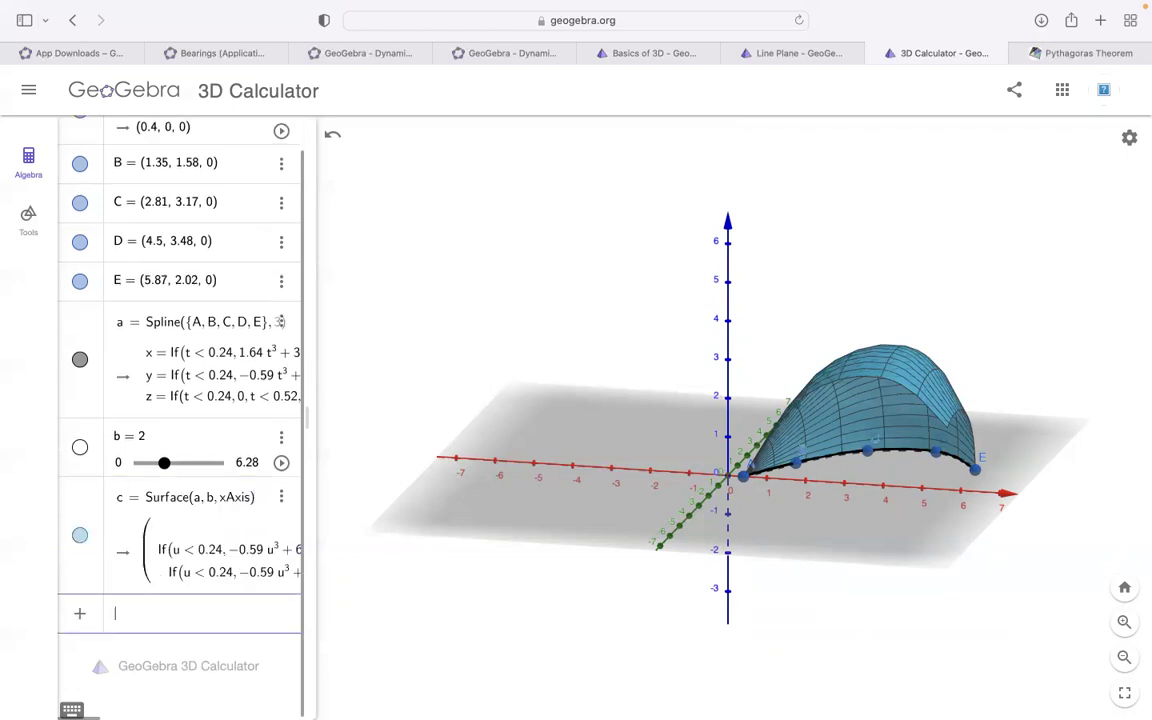
Step: Raise slider b to 6.2 to sweep the surface almost fully around the x-axis
{"action": "left_click_drag", "start_coordinate": [527, 506], "coordinate": [504, 514]}
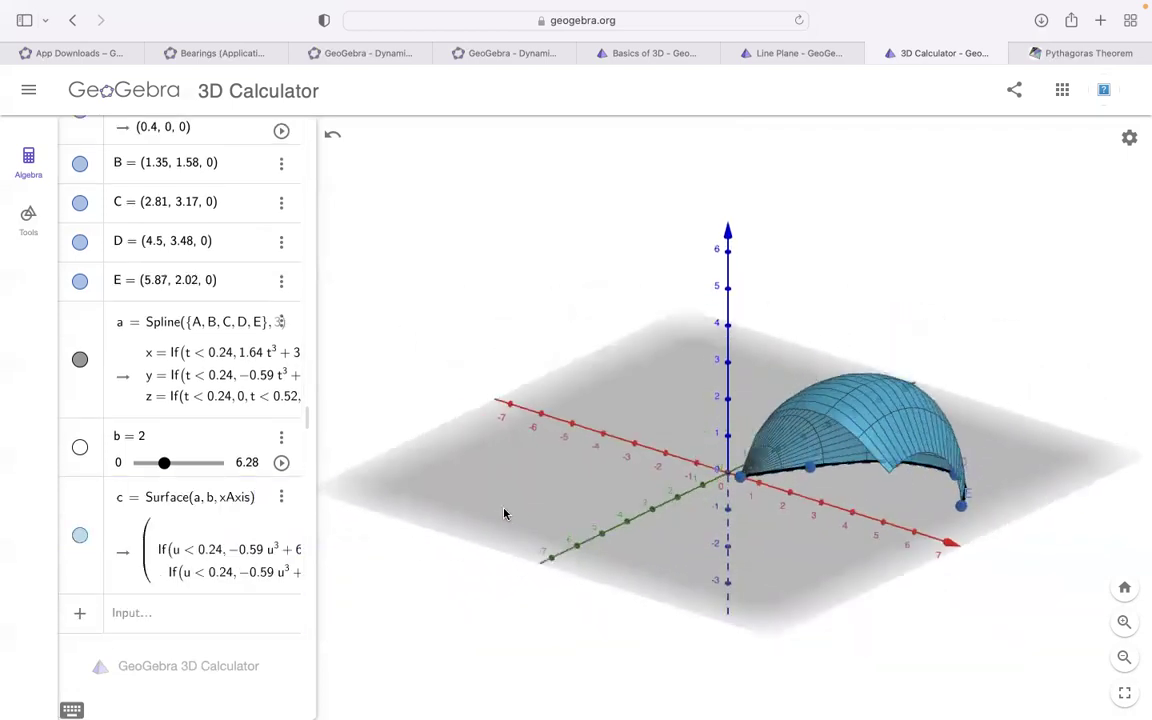
{"action": "left_click_drag", "start_coordinate": [165, 465], "coordinate": [229, 478]}
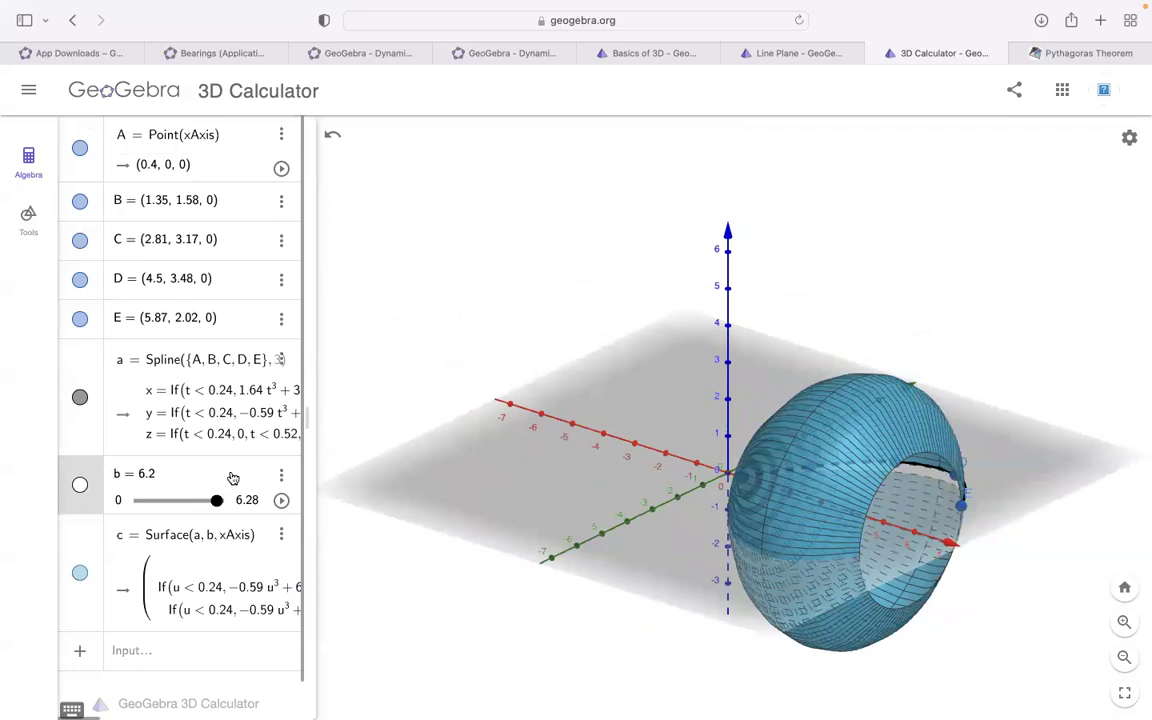
Step: Reshape the surface by moving B to about (0.66, 1.54), C to (2.95, 1.58), D to (4.55, 3.31) and E to (6.85, 0.53)
{"action": "left_click_drag", "start_coordinate": [607, 478], "coordinate": [580, 478]}
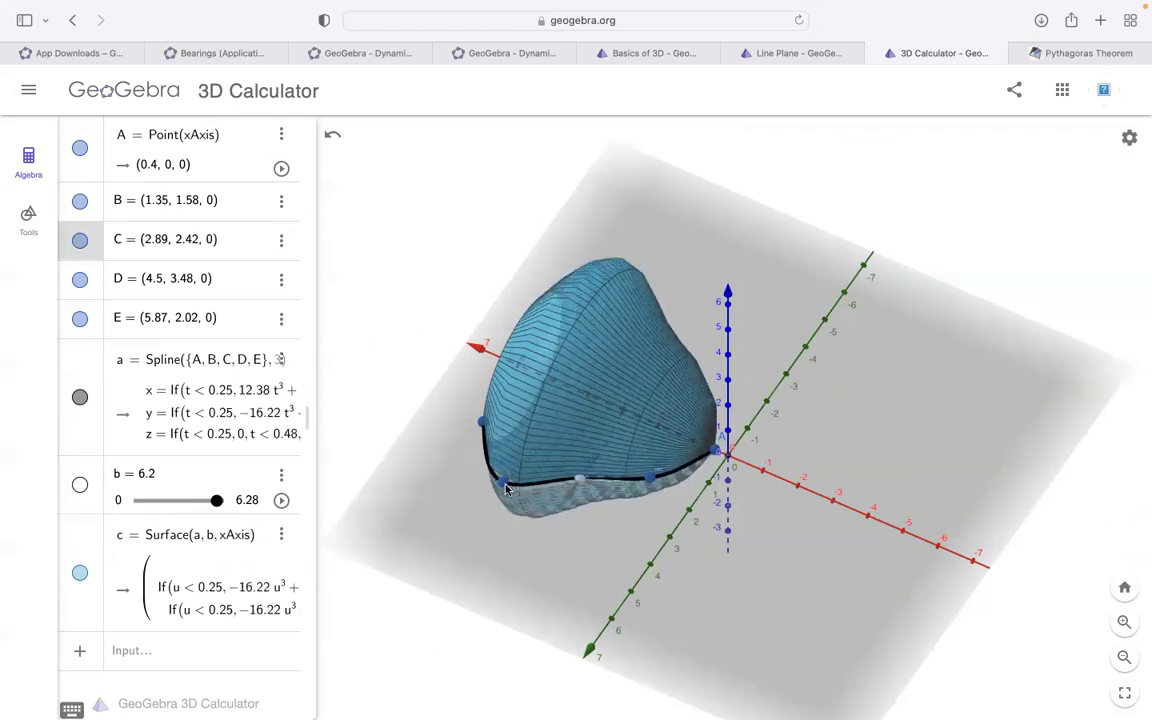
{"action": "mouse_move", "coordinate": [503, 480]}
{"action": "left_mouse_down"}
{"action": "mouse_move", "coordinate": [524, 446]}
{"action": "mouse_move", "coordinate": [504, 481]}
{"action": "left_mouse_up"}
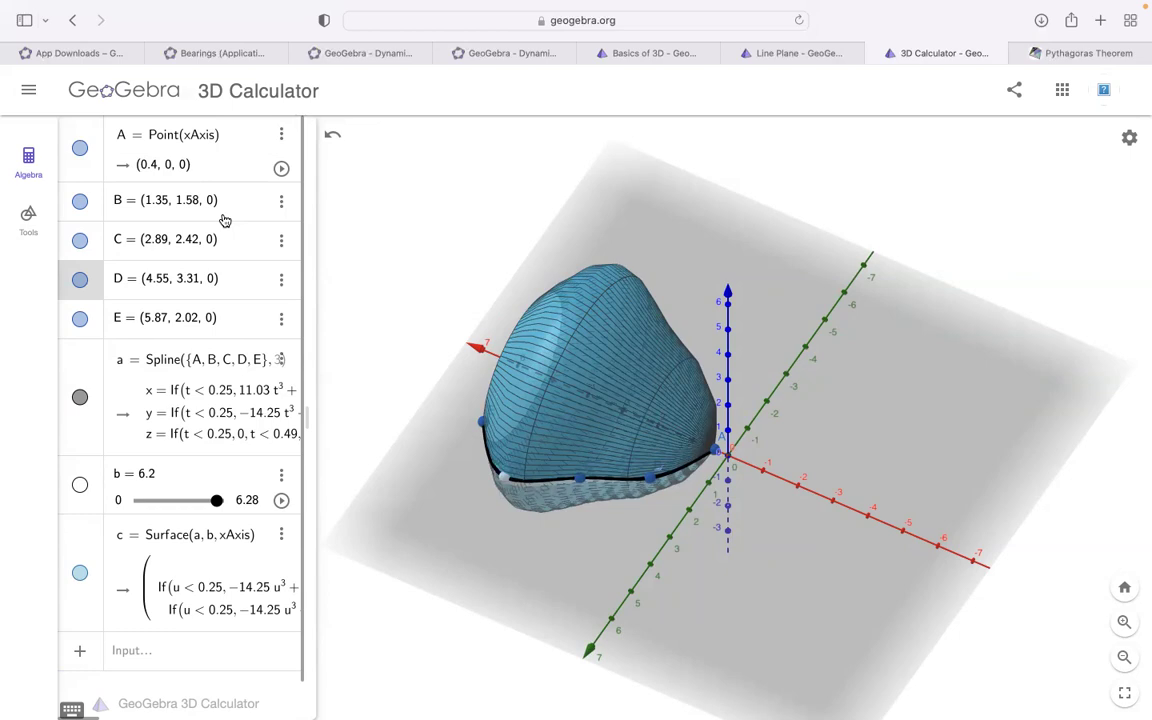
{"action": "left_click_drag", "start_coordinate": [450, 527], "coordinate": [695, 500]}
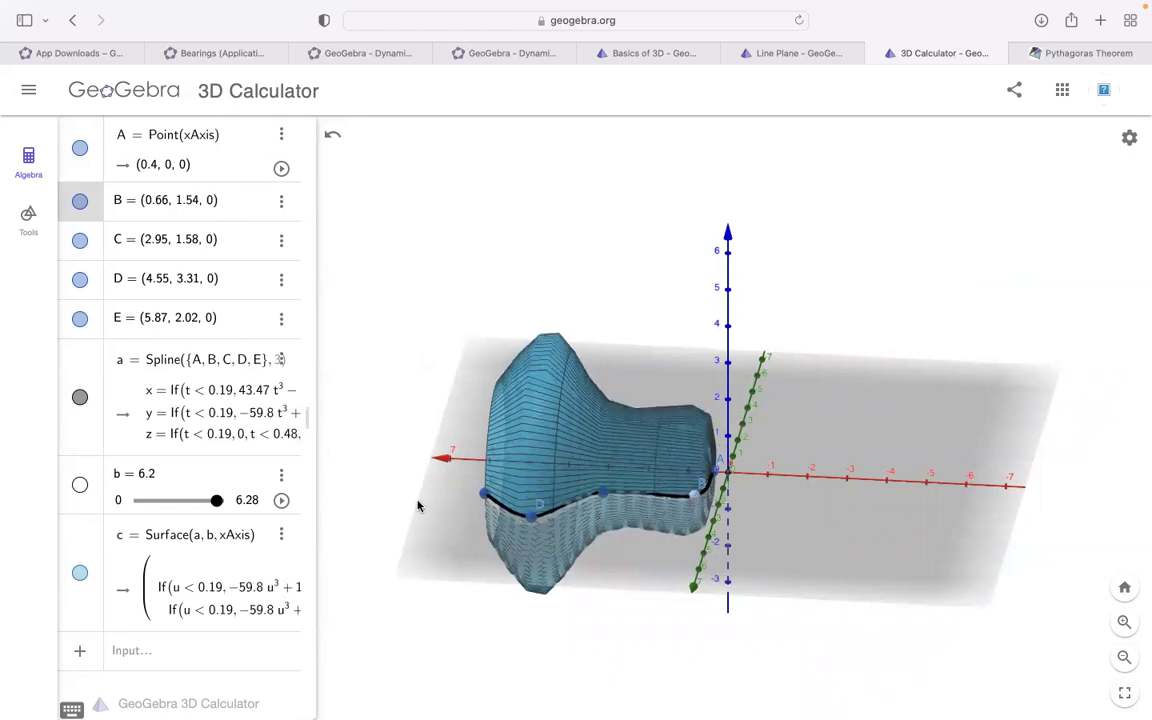
{"action": "left_click_drag", "start_coordinate": [427, 508], "coordinate": [449, 517]}
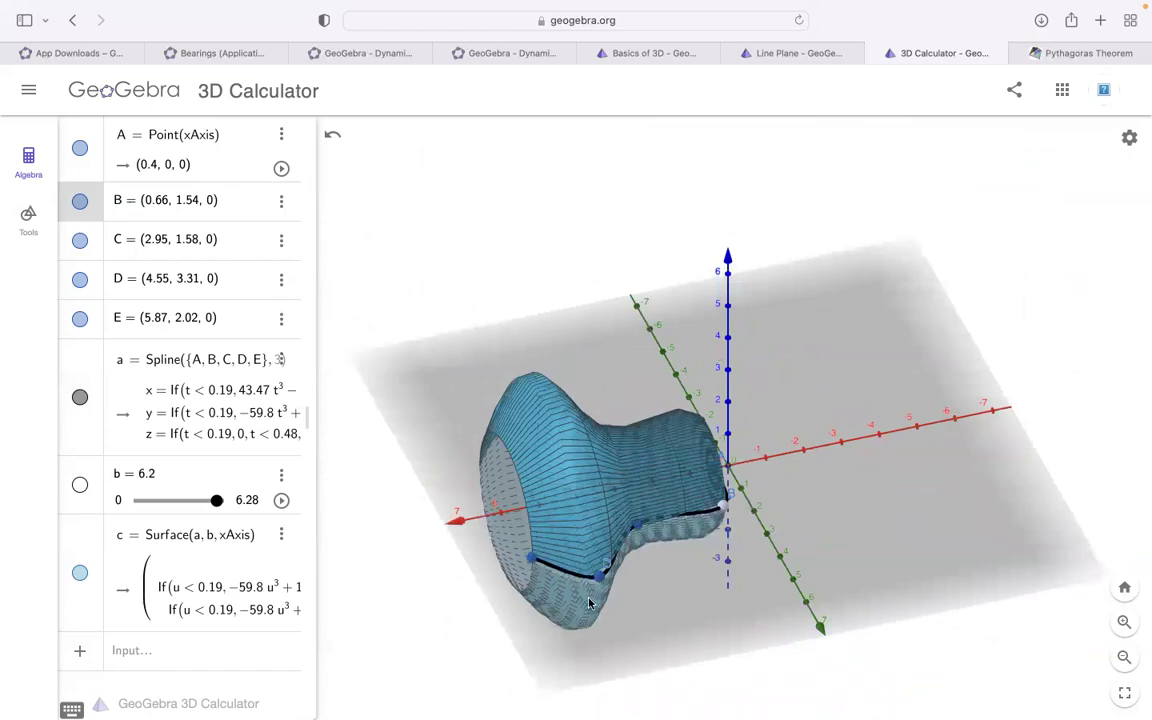
{"action": "left_click_drag", "start_coordinate": [532, 558], "coordinate": [484, 541]}
{"action": "left_click_drag", "start_coordinate": [600, 530], "coordinate": [609, 594]}
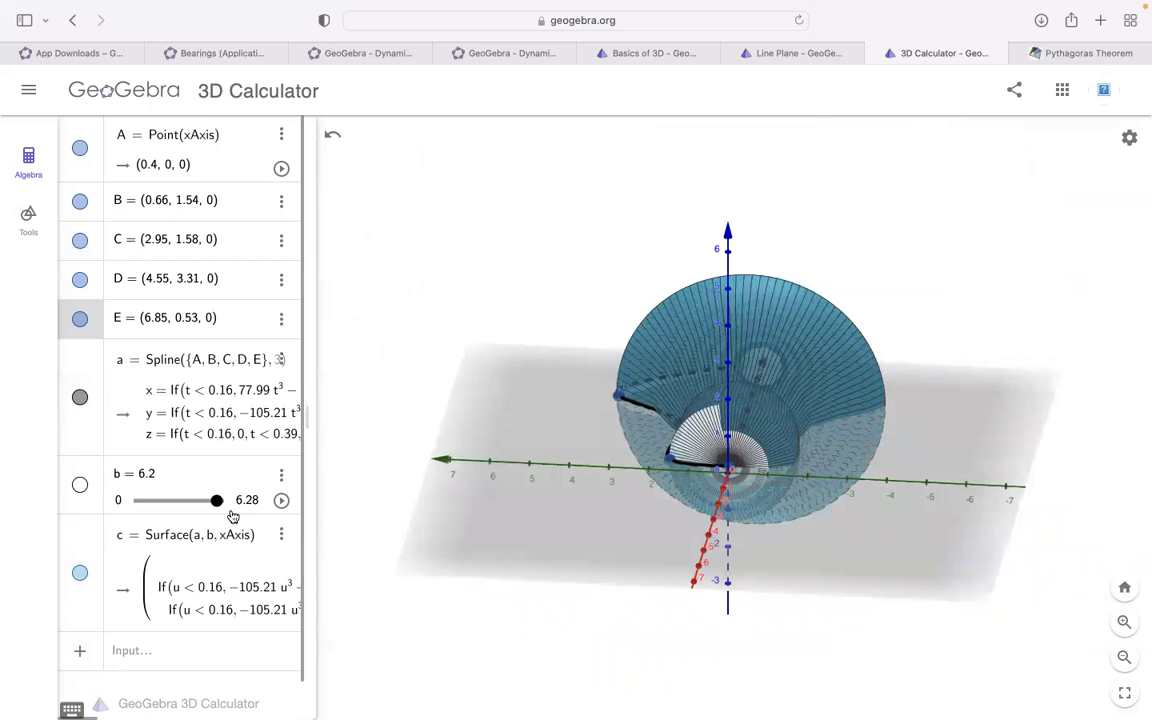
Step: Lower slider b to 1 and move point C to about (2.04, 2.84)
{"action": "left_click_drag", "start_coordinate": [215, 500], "coordinate": [153, 502]}
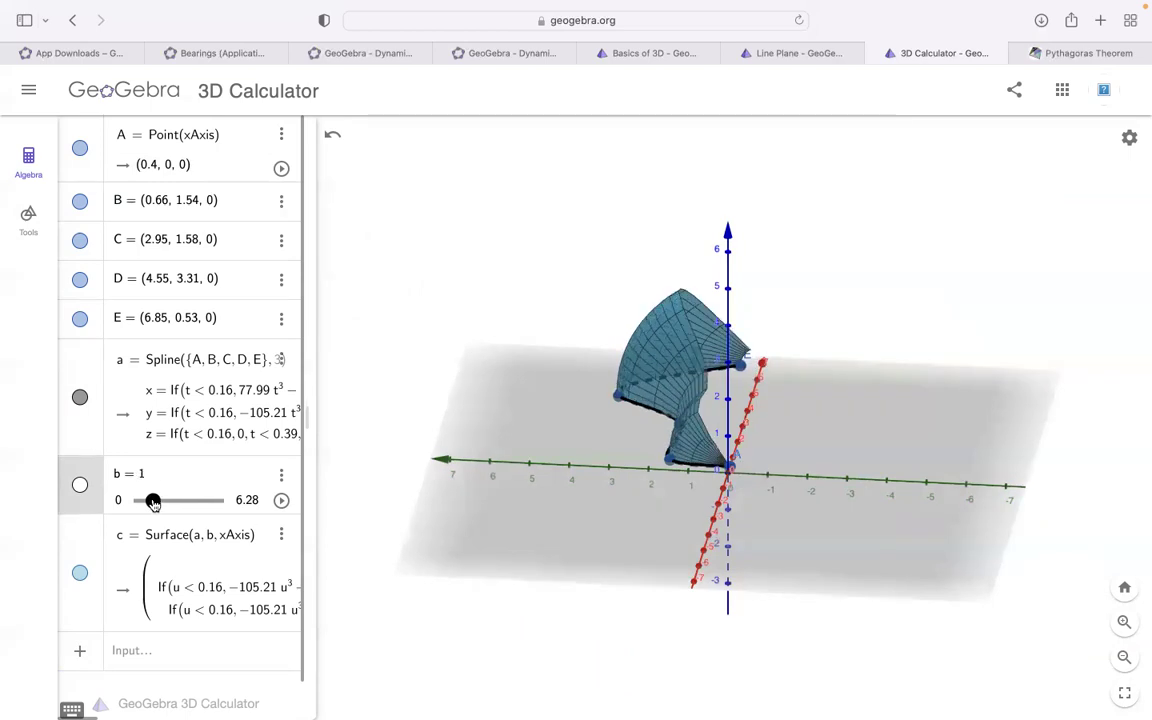
{"action": "left_click_drag", "start_coordinate": [589, 552], "coordinate": [711, 533]}
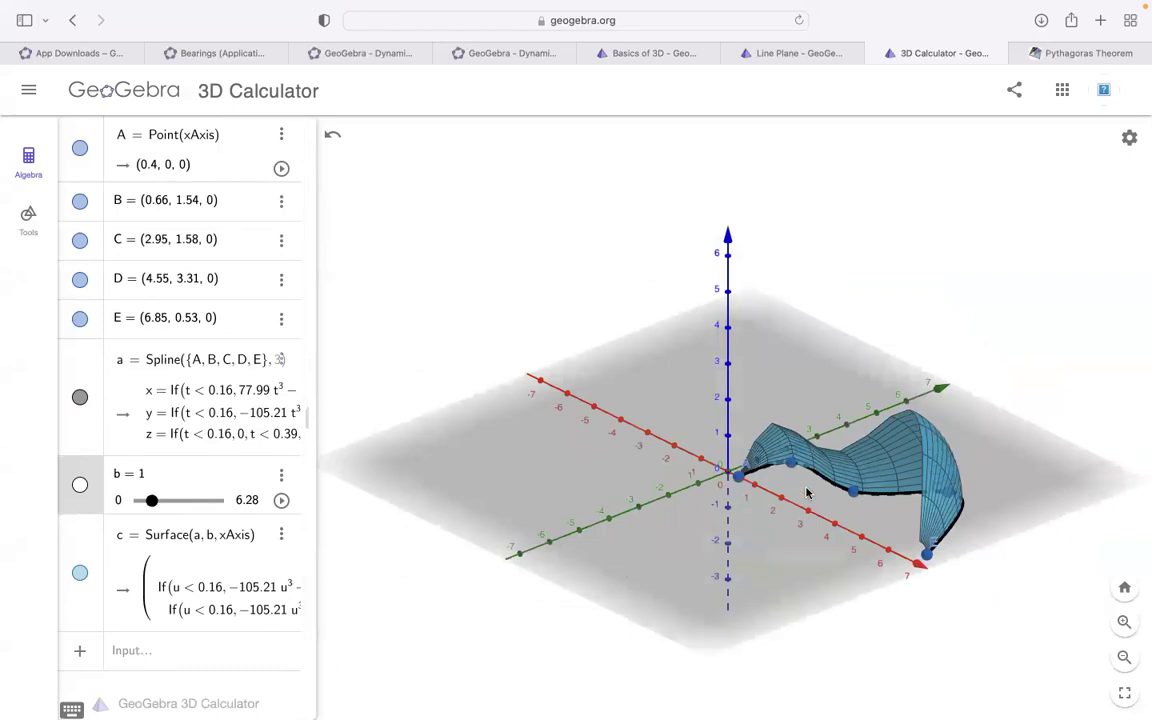
{"action": "left_click_drag", "start_coordinate": [843, 494], "coordinate": [914, 508]}
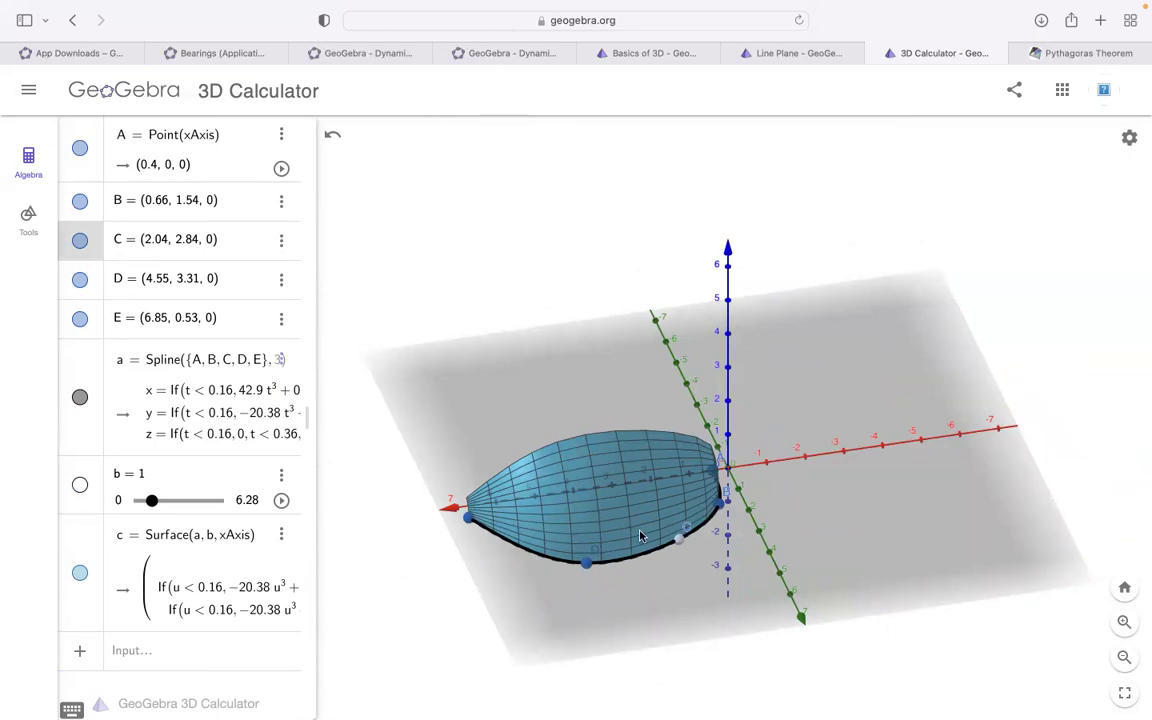
{"action": "left_click_drag", "start_coordinate": [886, 524], "coordinate": [832, 542]}
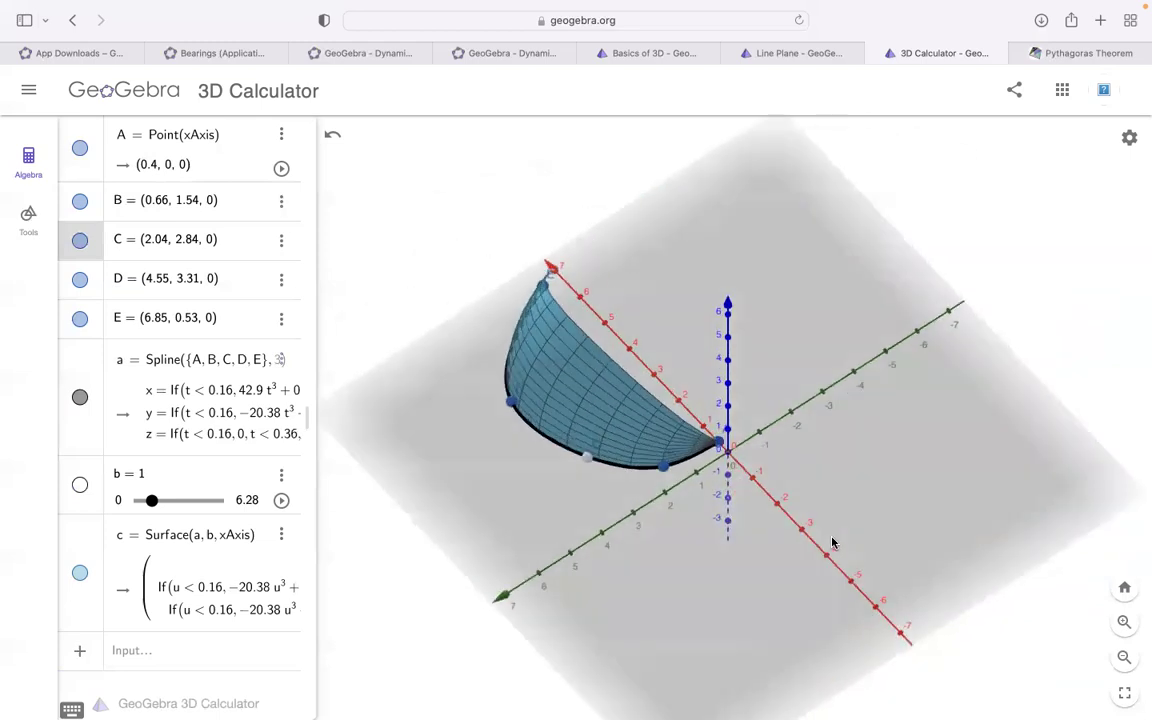
Step: Reshape the spline by moving D to about (4.69, 3.03), C to about (0.34, 4.05) and B to about (2.81, 1.02)
{"action": "mouse_move", "coordinate": [511, 406]}
{"action": "left_mouse_down"}
{"action": "mouse_move", "coordinate": [500, 355]}
{"action": "mouse_move", "coordinate": [516, 393]}
{"action": "left_mouse_up"}
{"action": "left_click_drag", "start_coordinate": [588, 459], "coordinate": [594, 524]}
{"action": "left_click_drag", "start_coordinate": [663, 466], "coordinate": [628, 402]}
{"action": "left_click_drag", "start_coordinate": [722, 563], "coordinate": [520, 510]}
Step: Set slider b to 6.2 and inspect the reshaped surface of revolution from another angle
{"action": "left_click_drag", "start_coordinate": [149, 501], "coordinate": [226, 512]}
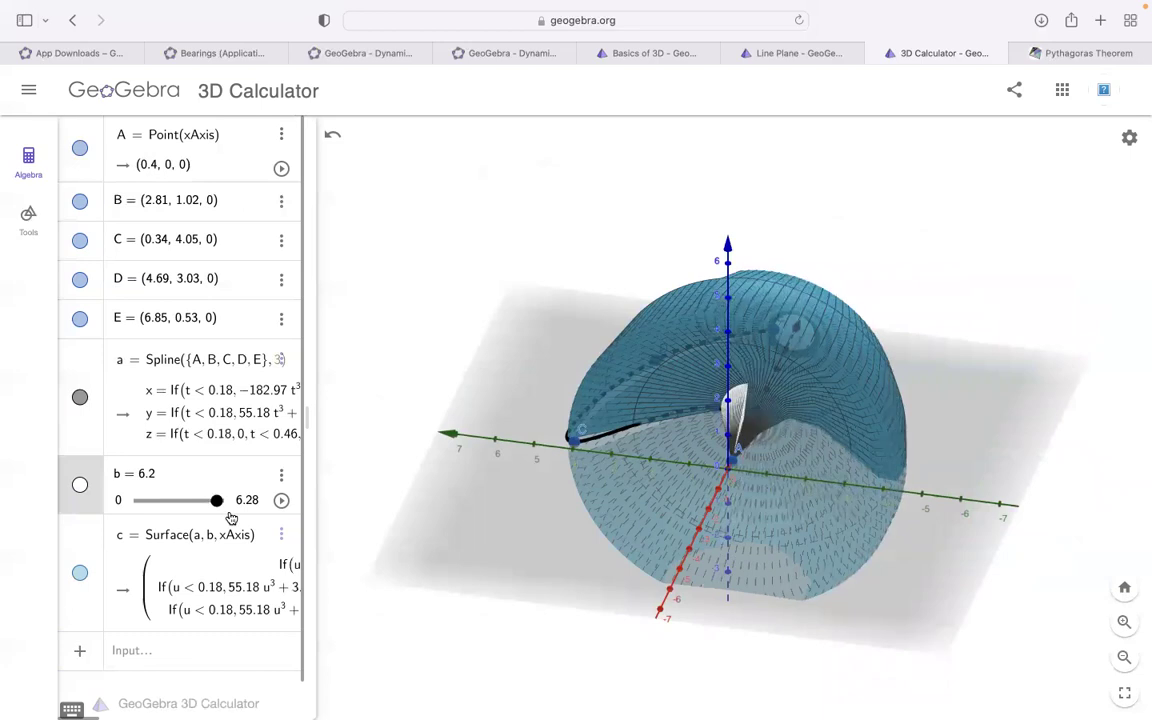
{"action": "left_click_drag", "start_coordinate": [533, 527], "coordinate": [588, 527]}
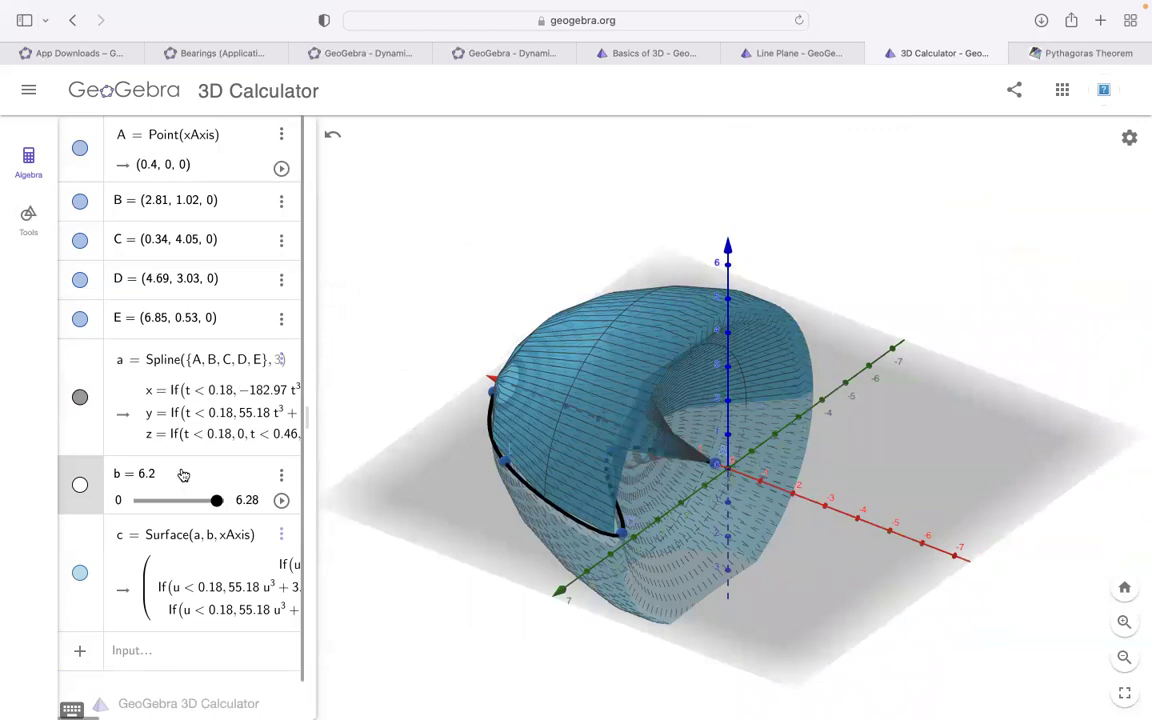
{"action": "scroll", "coordinate": [180, 484], "scroll_direction": "down", "scroll_amount": 2}
{"action": "scroll", "coordinate": [183, 490], "scroll_direction": "up", "scroll_amount": 2}
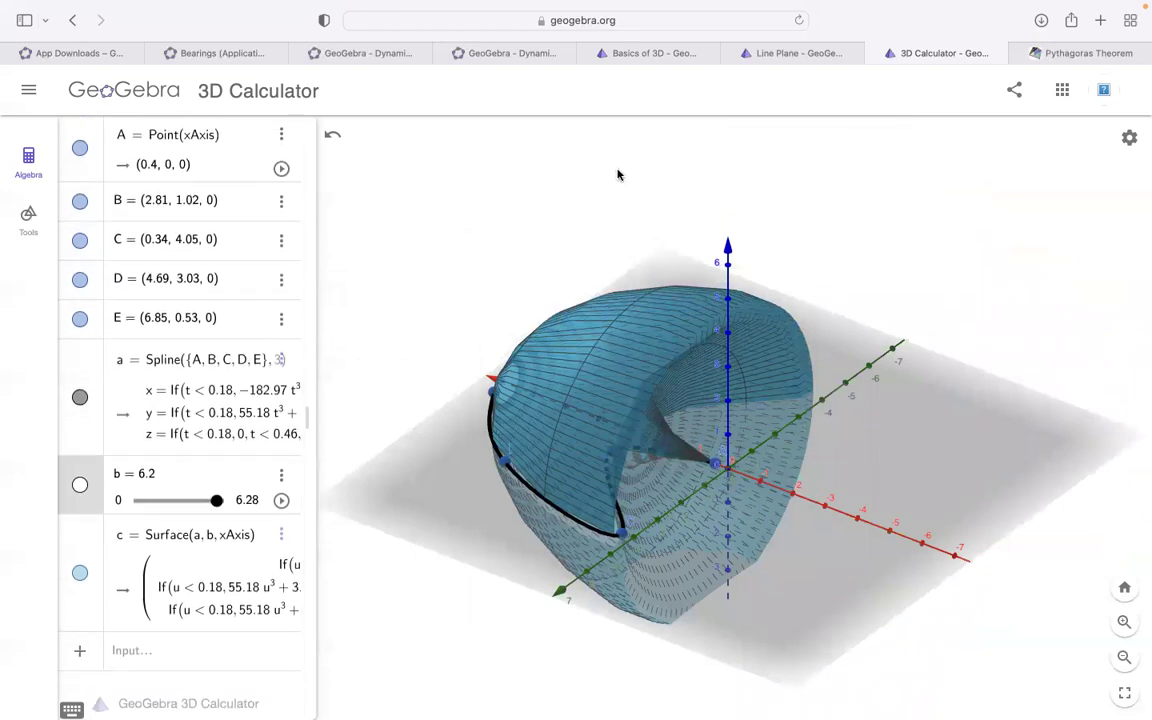
Step: Save the construction with the title Spline/Surface and Shared visibility
{"action": "left_click", "coordinate": [1014, 90]}
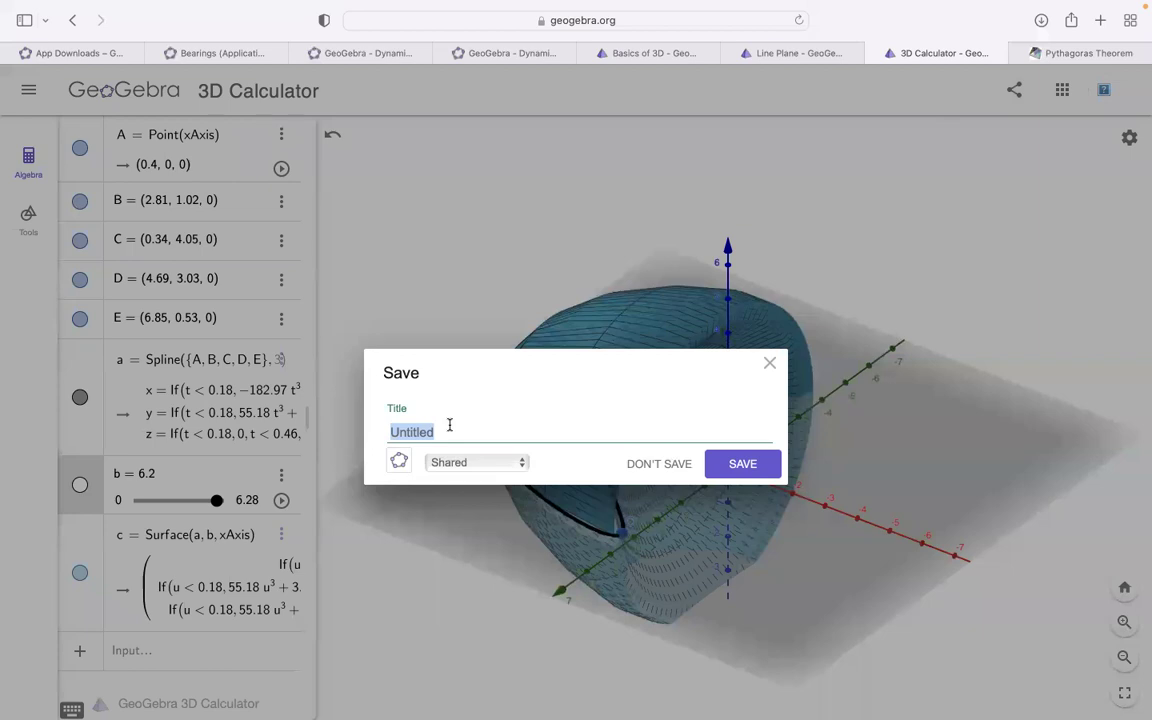
{"action": "type", "text": "Spline/Surface"}
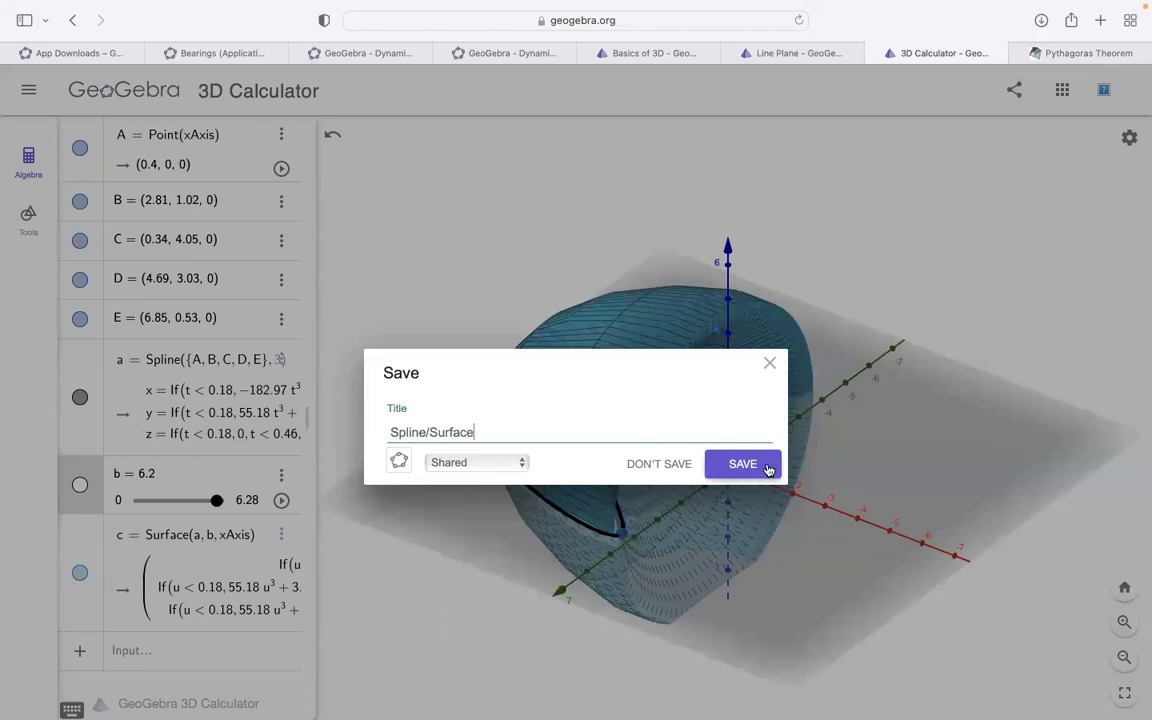
{"action": "left_click", "coordinate": [748, 466]}
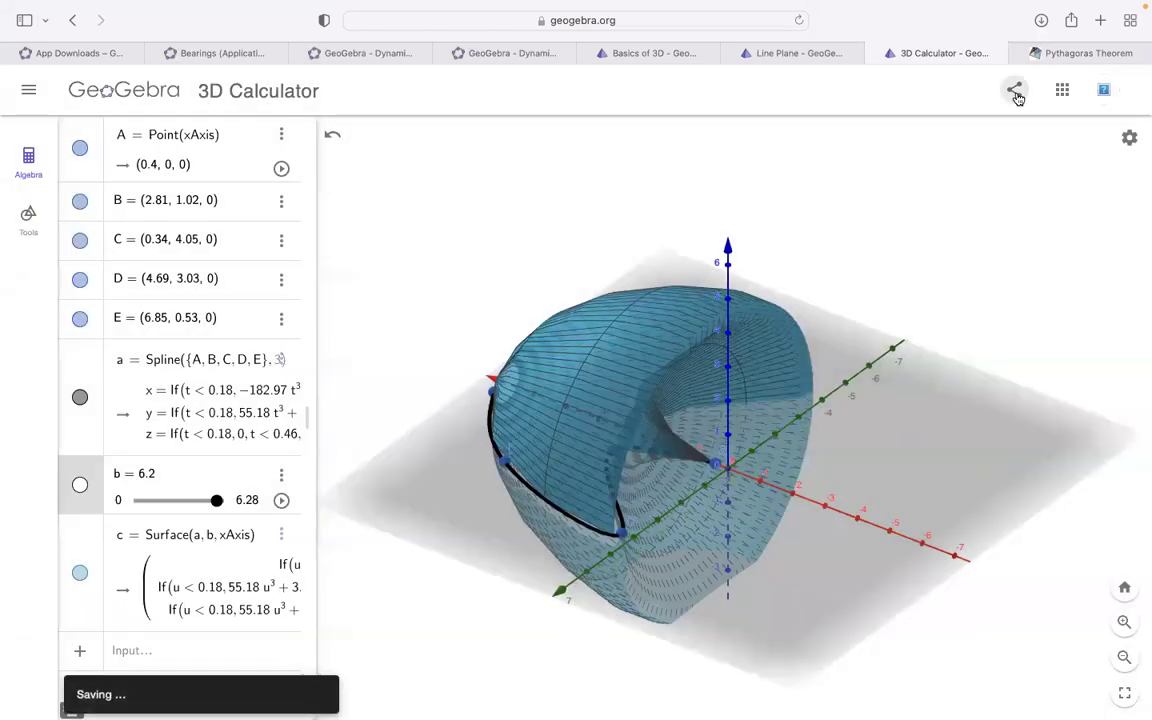
Step: Cancel the local export of the file and copy the share link of the construction
{"action": "left_click", "coordinate": [1017, 97]}
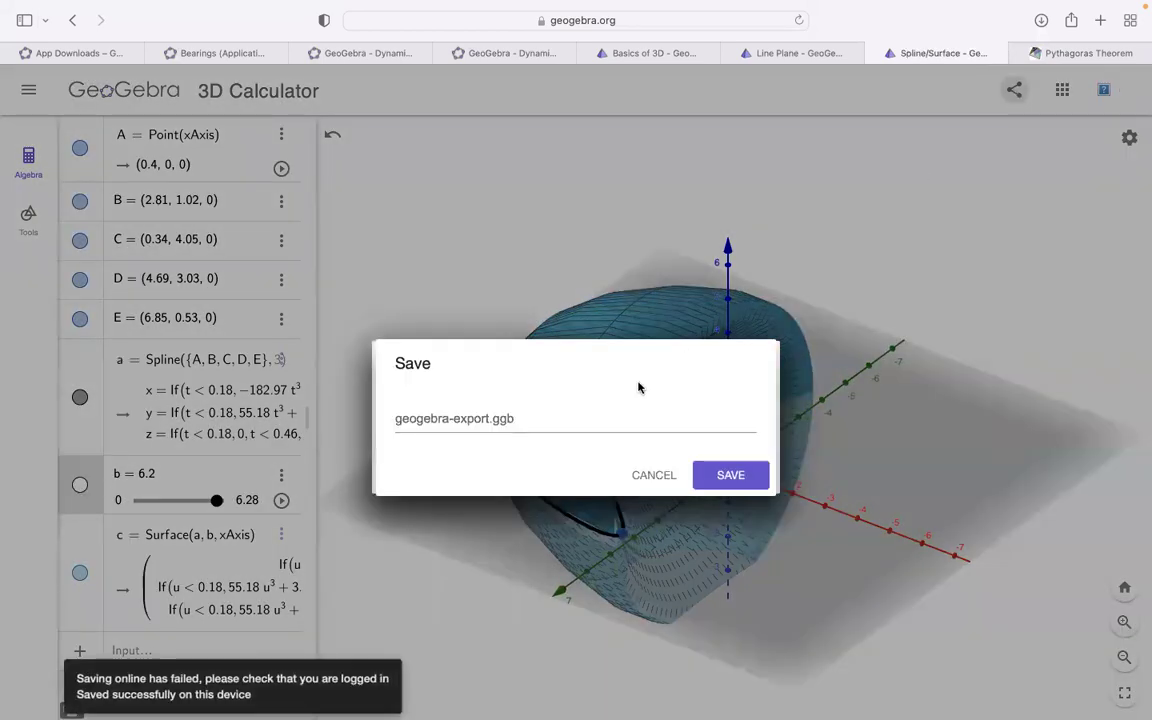
{"action": "left_click", "coordinate": [654, 476]}
{"action": "left_click", "coordinate": [724, 416]}
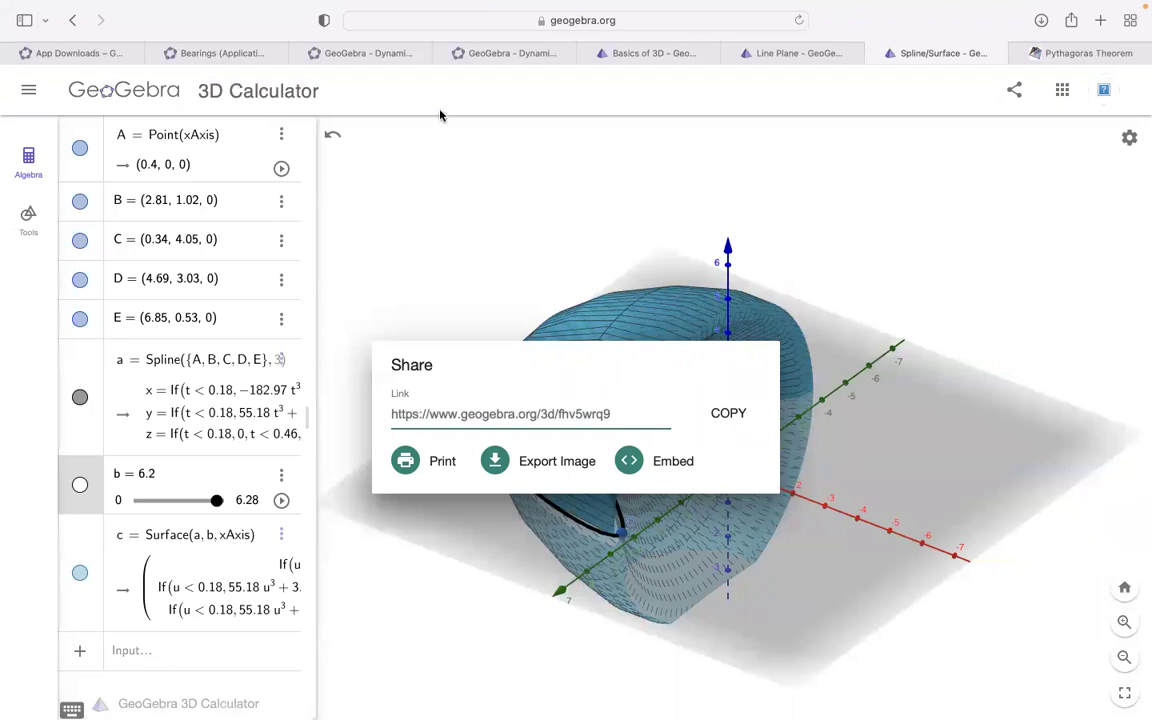
{"action": "mouse_move", "coordinate": [888, 8]}
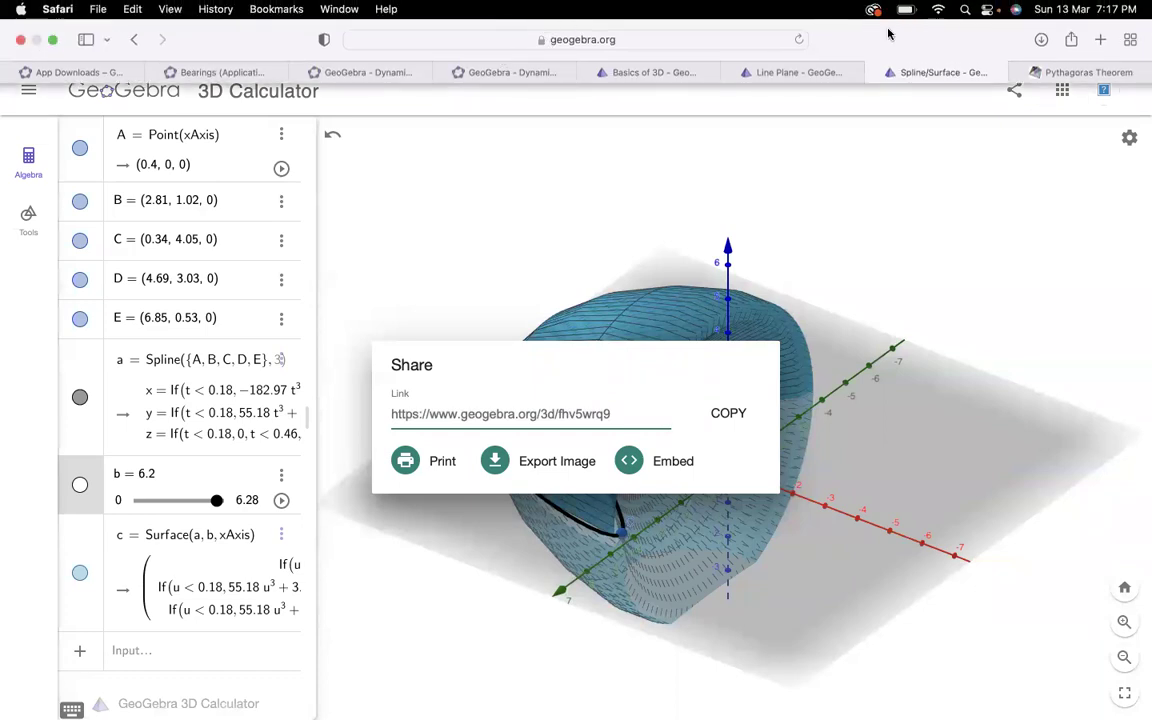